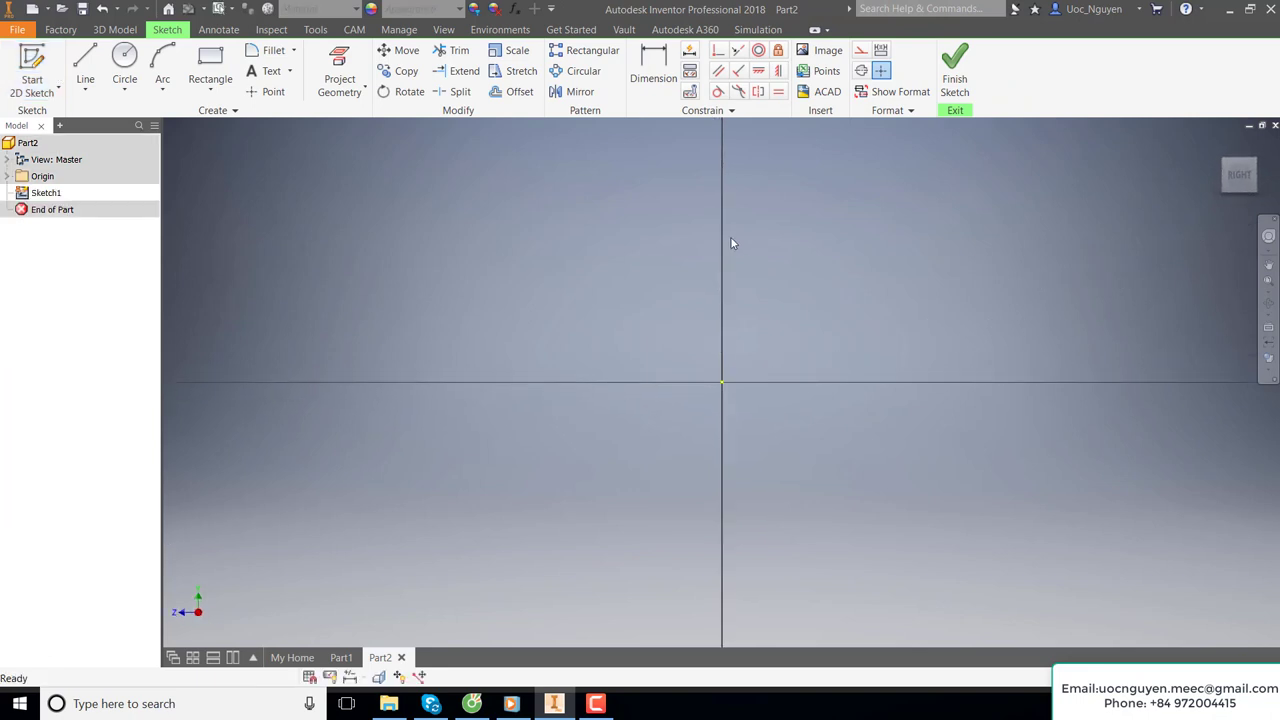
Sketch a three-point spline from the origin, about 16 mm tall, curving up toward the positive Z side.
{"action": "middle_click_drag", "start_coordinate": [639, 308], "coordinate": [649, 400]}
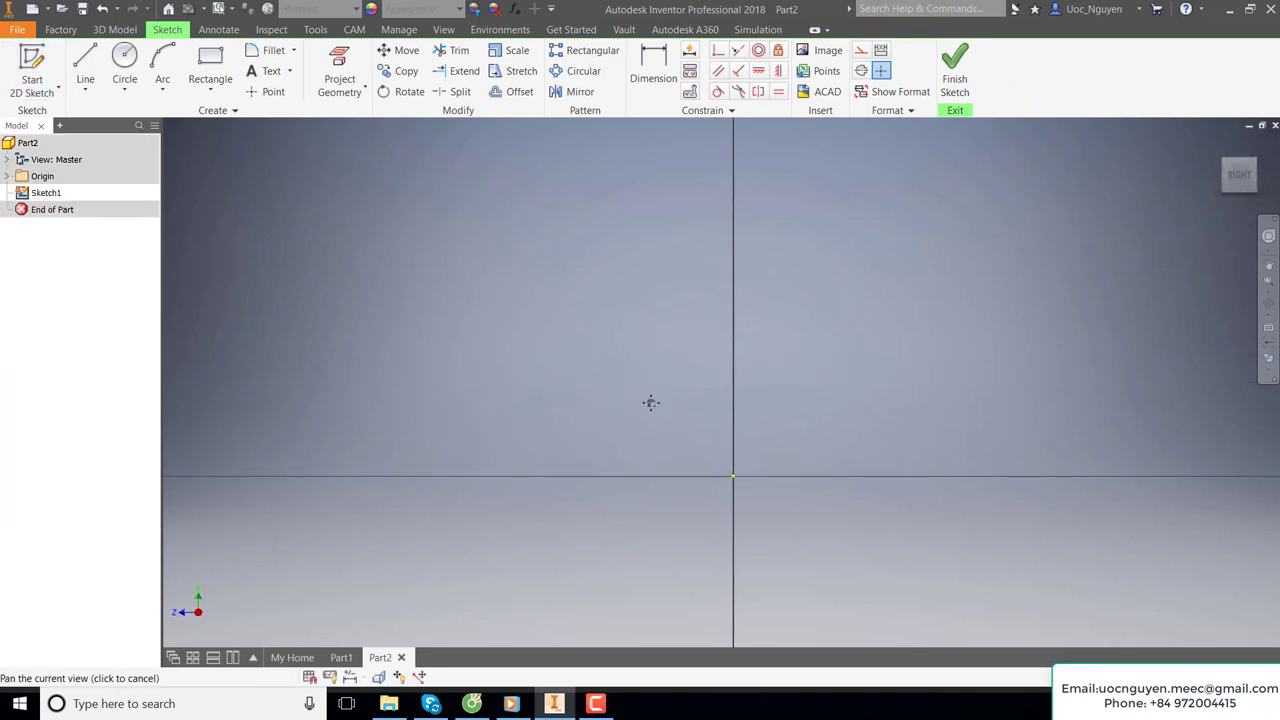
{"action": "left_click", "coordinate": [98, 91]}
{"action": "left_click", "coordinate": [110, 182]}
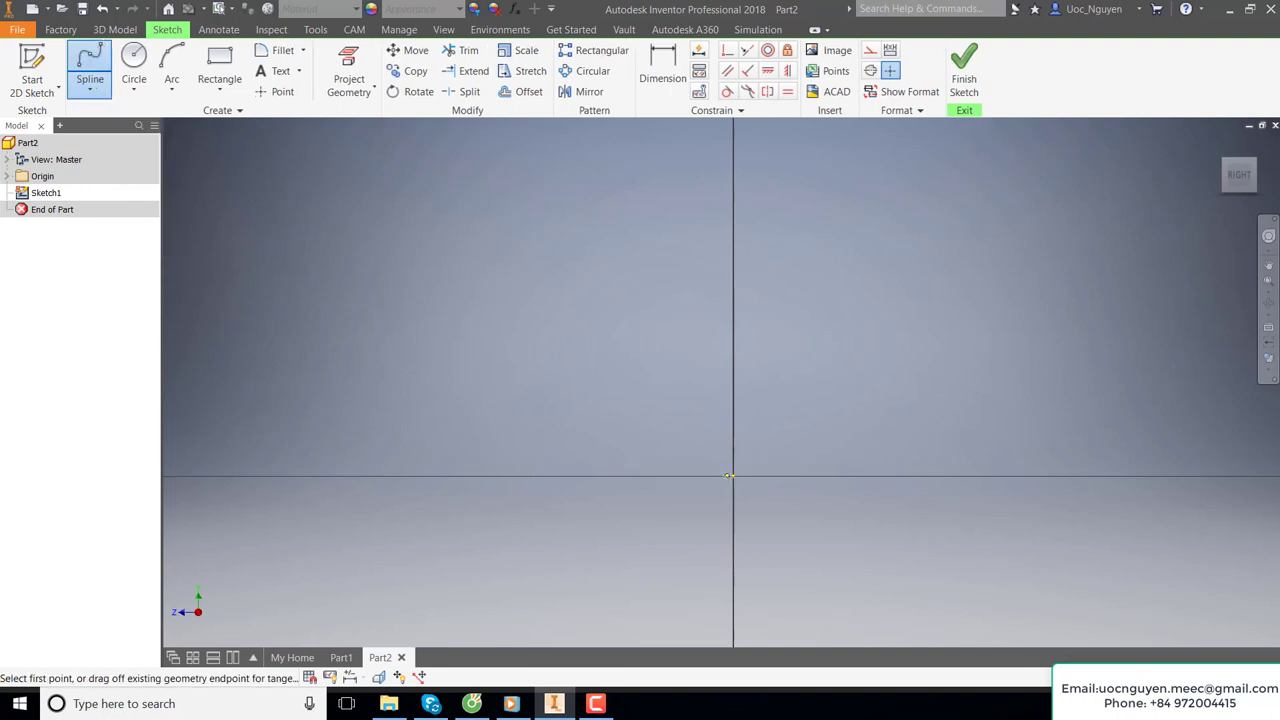
{"action": "left_click", "coordinate": [733, 477]}
{"action": "left_click", "coordinate": [713, 302]}
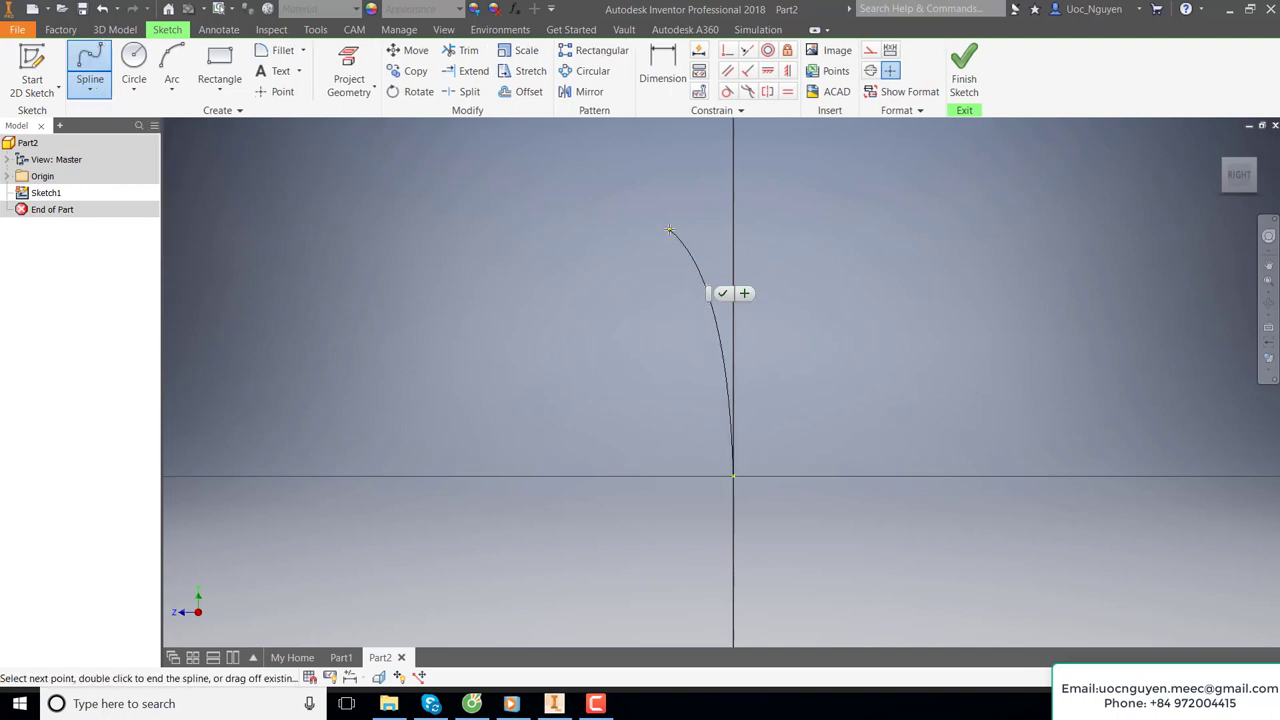
{"action": "left_click", "coordinate": [670, 228]}
{"action": "left_click", "coordinate": [688, 233]}
{"action": "key", "text": "d"}
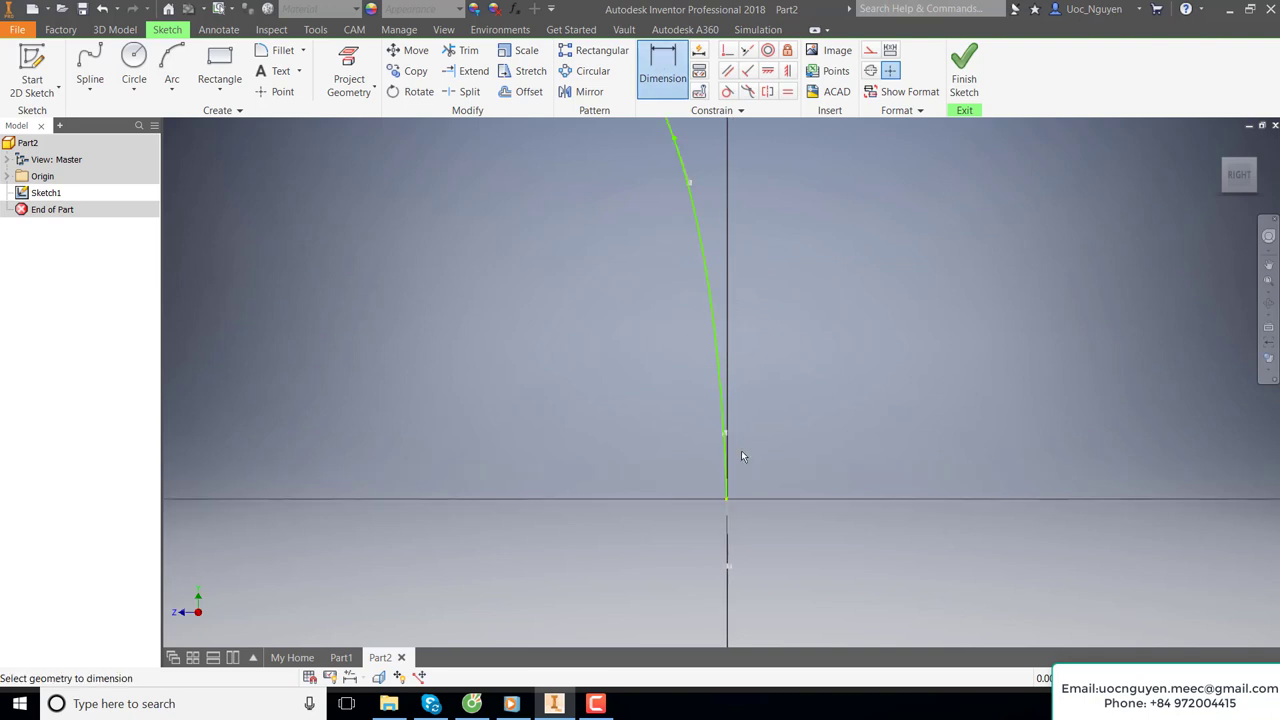
{"action": "key", "text": "Escape"}
Draw a vertical line upward from the origin and convert it to construction geometry.
{"action": "key", "text": "l"}
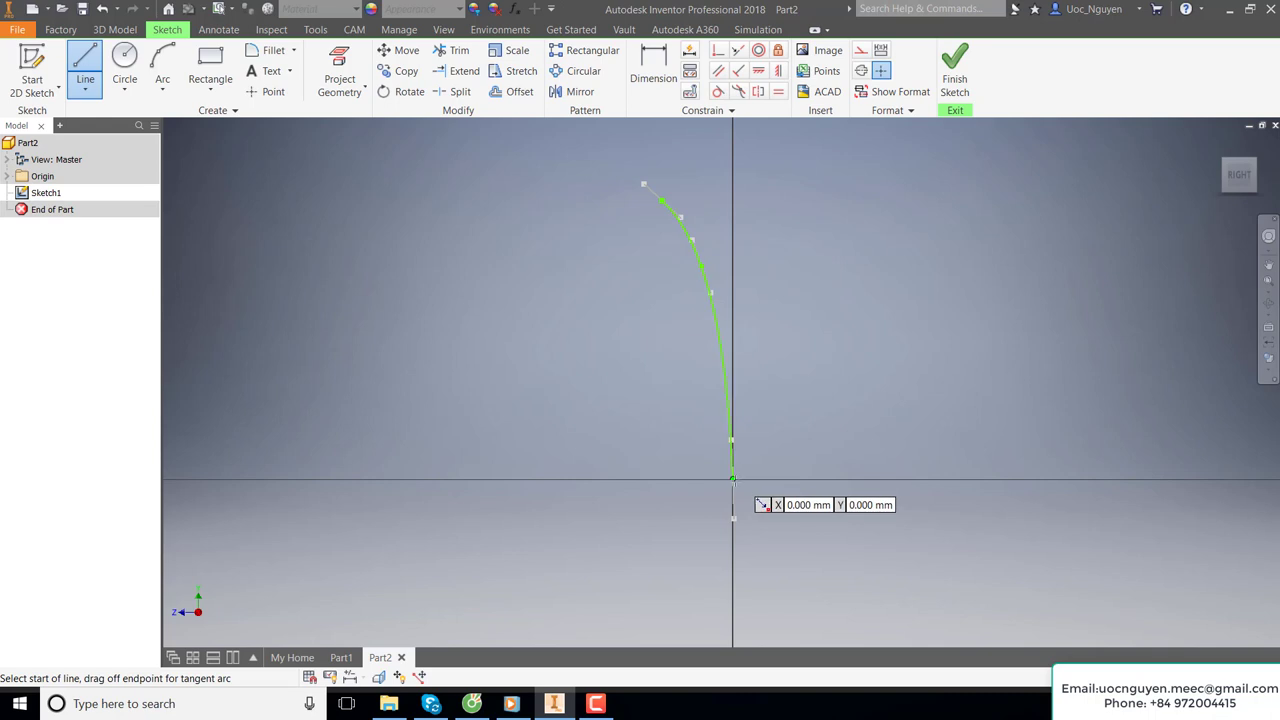
{"action": "left_click", "coordinate": [733, 479]}
{"action": "left_click", "coordinate": [733, 232]}
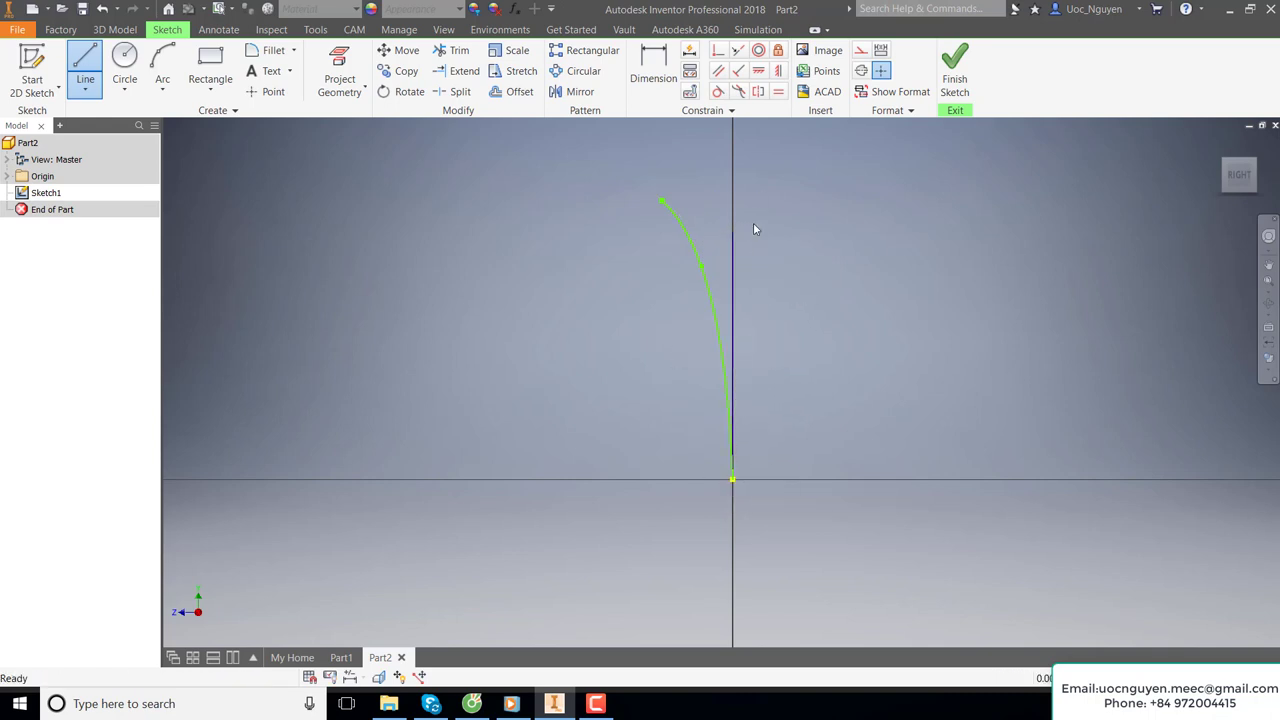
{"action": "key", "text": "Escape"}
{"action": "left_click", "coordinate": [861, 50]}
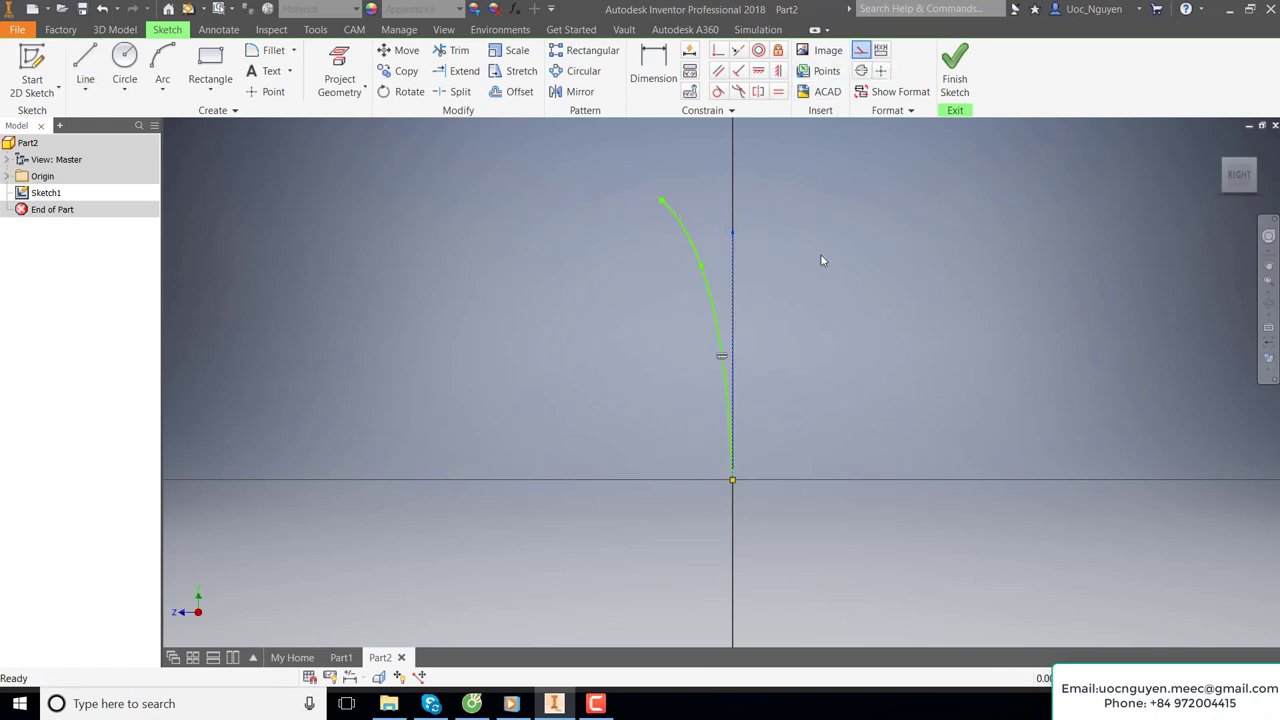
Apply a tangent constraint between the spline's lower end and the vertical construction line.
{"action": "left_click", "coordinate": [653, 72]}
{"action": "left_click", "coordinate": [718, 91]}
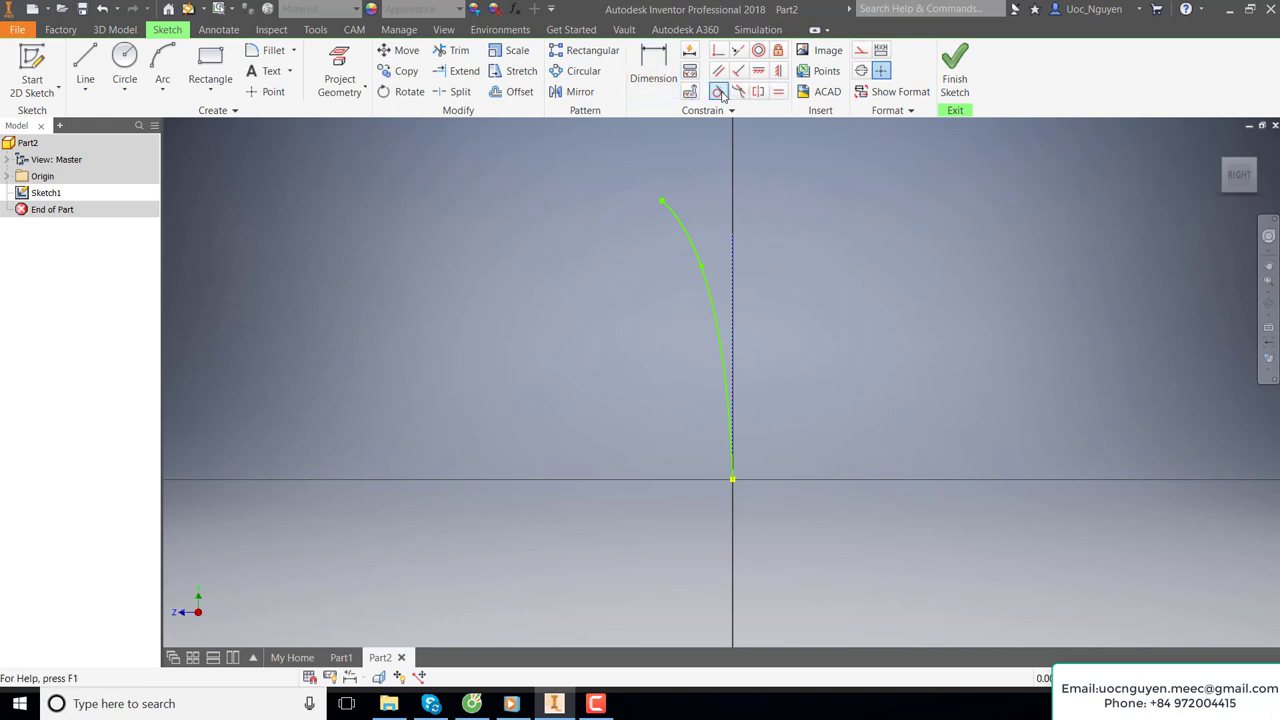
{"action": "left_click", "coordinate": [731, 443]}
{"action": "left_click", "coordinate": [737, 410]}
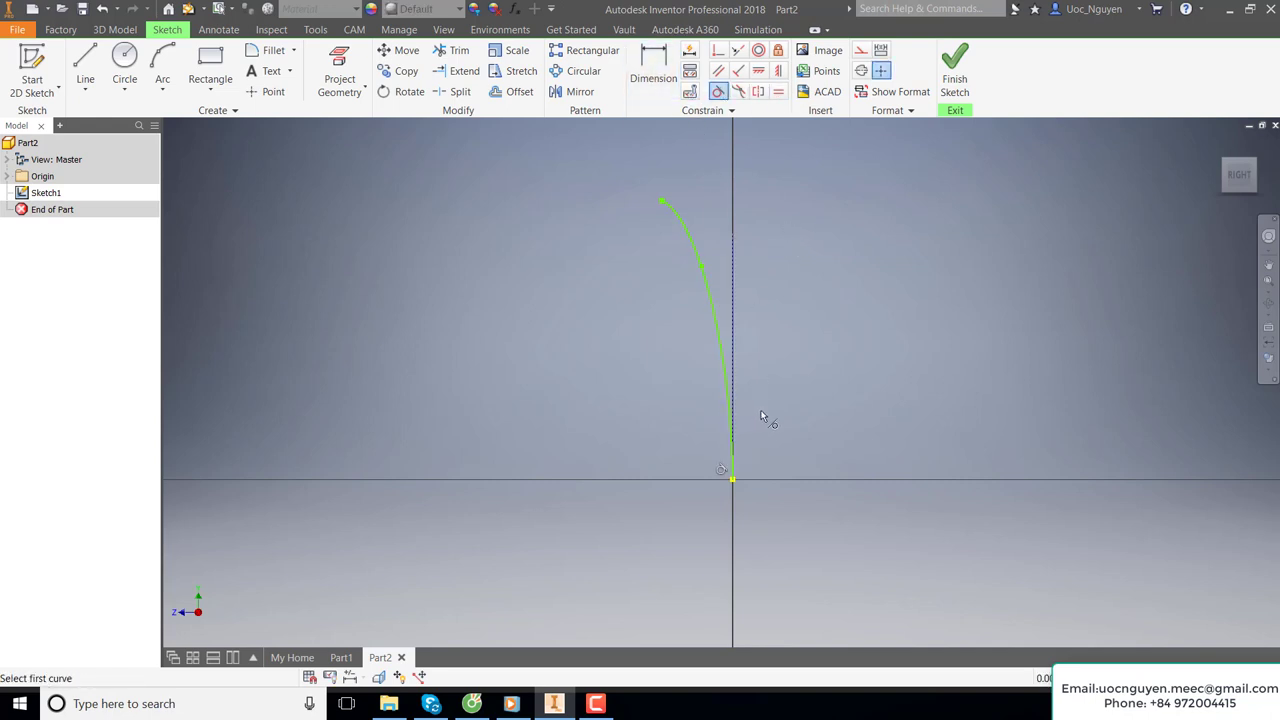
{"action": "key", "text": "Escape"}
Dimension the vertical distance between the origin and the spline's upper endpoint as 40 mm.
{"action": "key", "text": "d"}
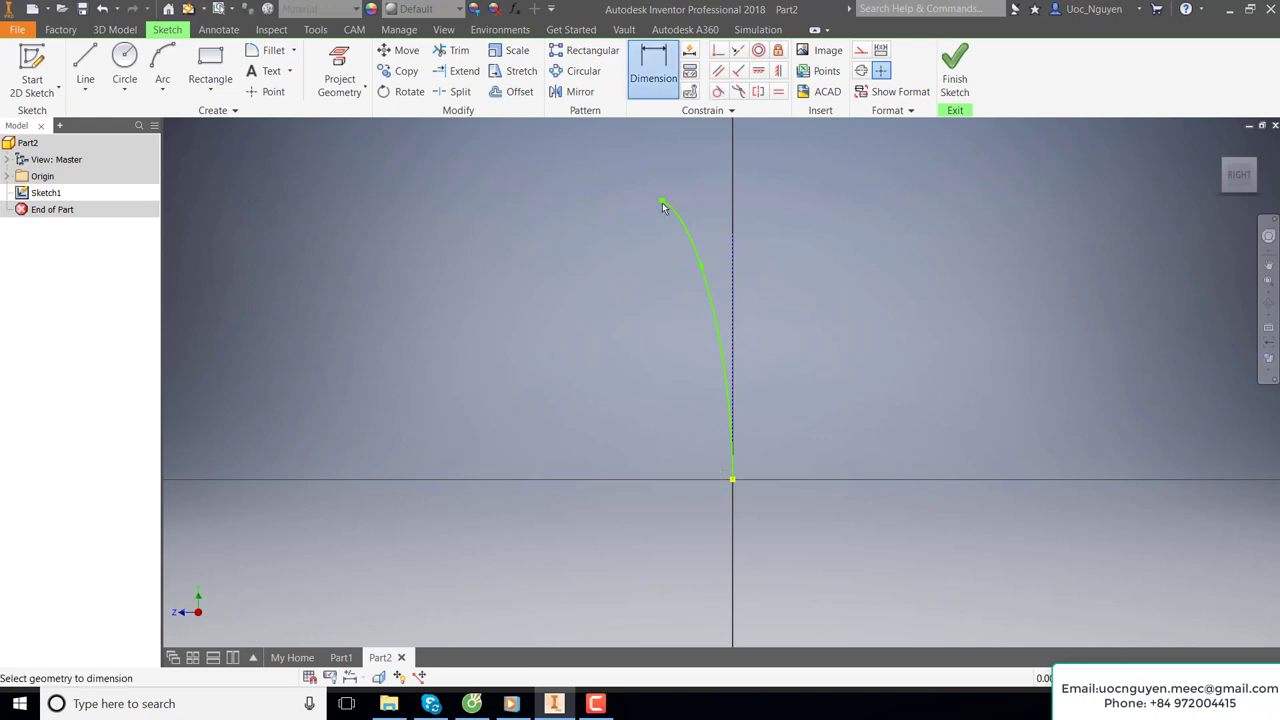
{"action": "left_click", "coordinate": [733, 481]}
{"action": "left_click", "coordinate": [576, 344]}
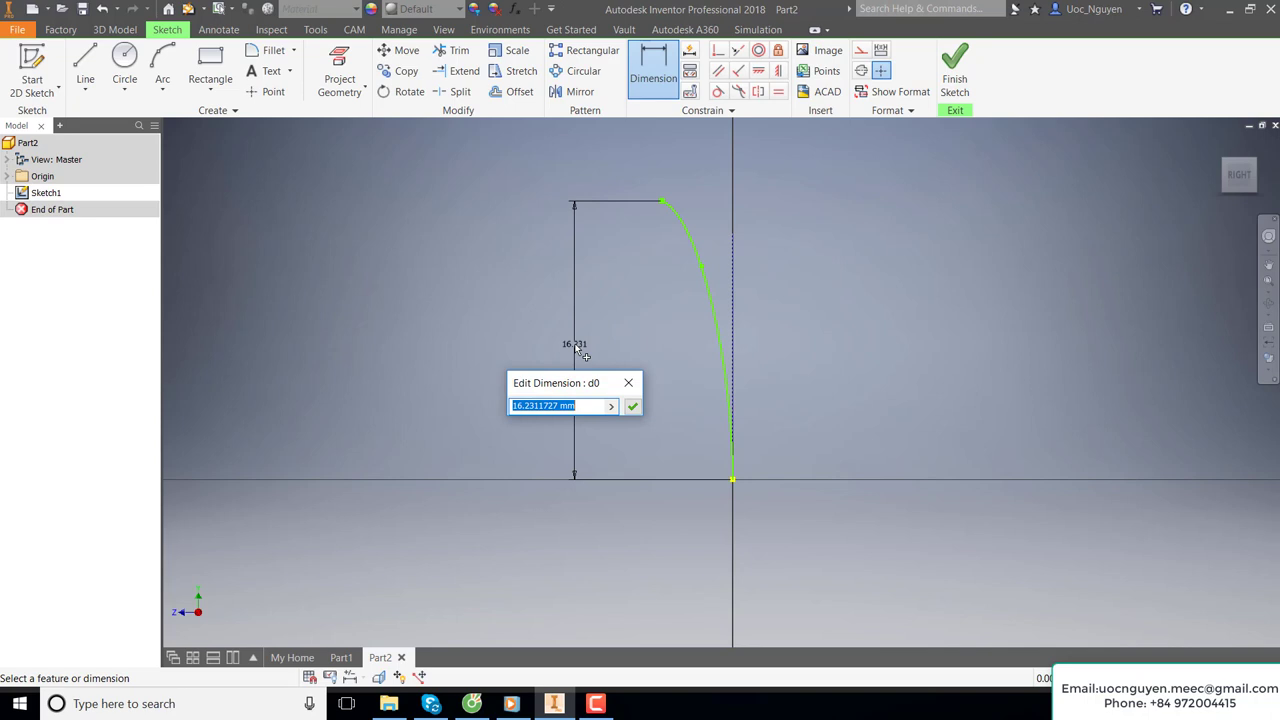
{"action": "type", "text": "40"}
{"action": "key", "text": "Return"}
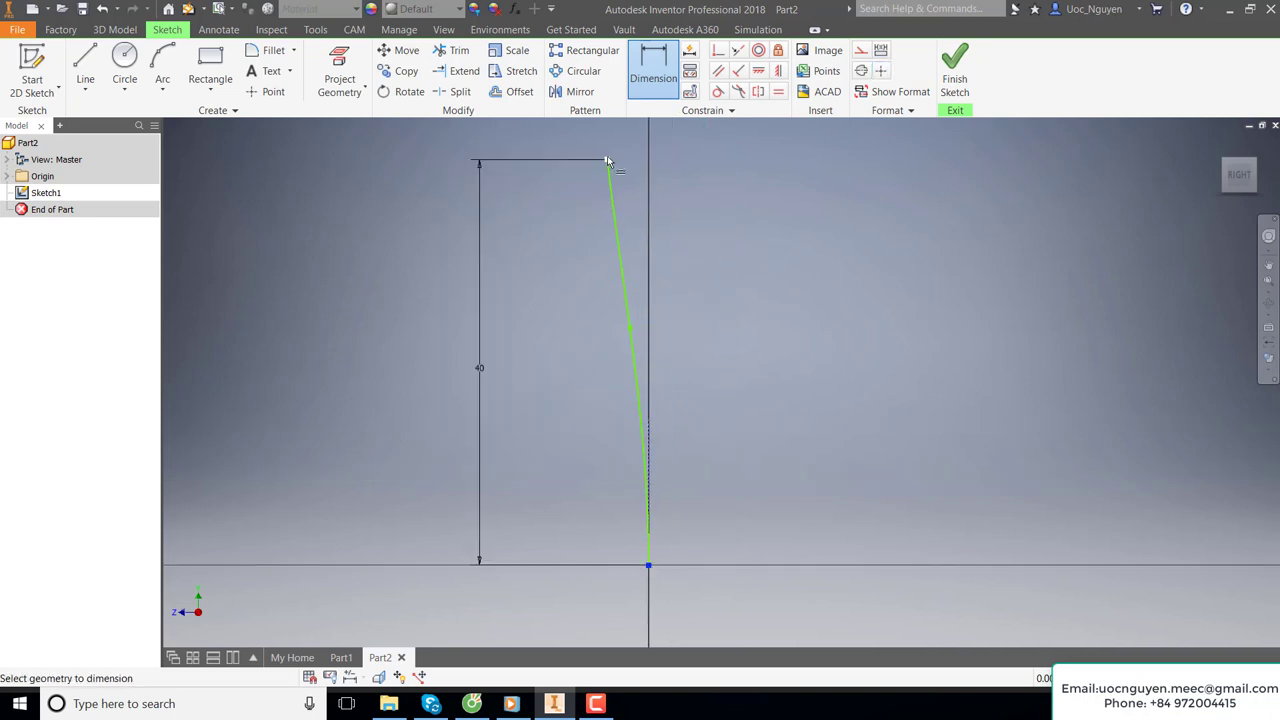
Dimension the horizontal distance between the spline's upper endpoint and the origin as 10 mm.
{"action": "left_click", "coordinate": [607, 160]}
{"action": "left_click", "coordinate": [624, 589]}
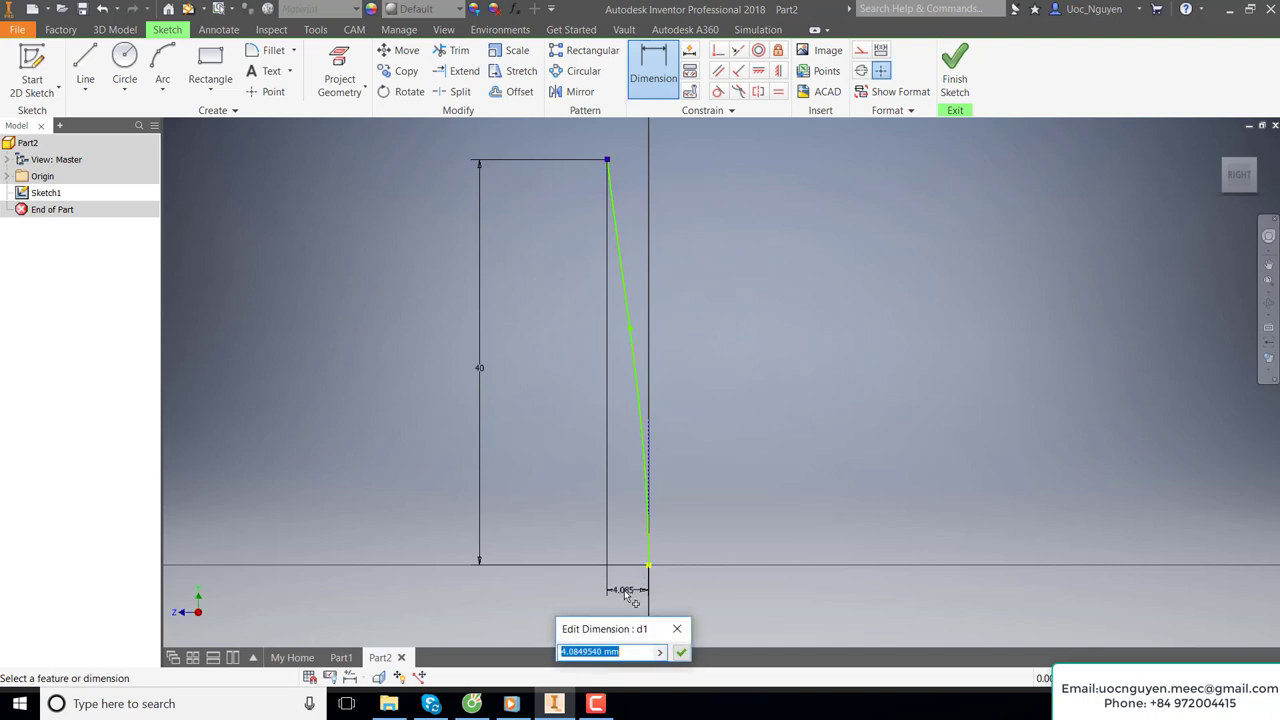
{"action": "type", "text": "10"}
{"action": "key", "text": "Return"}
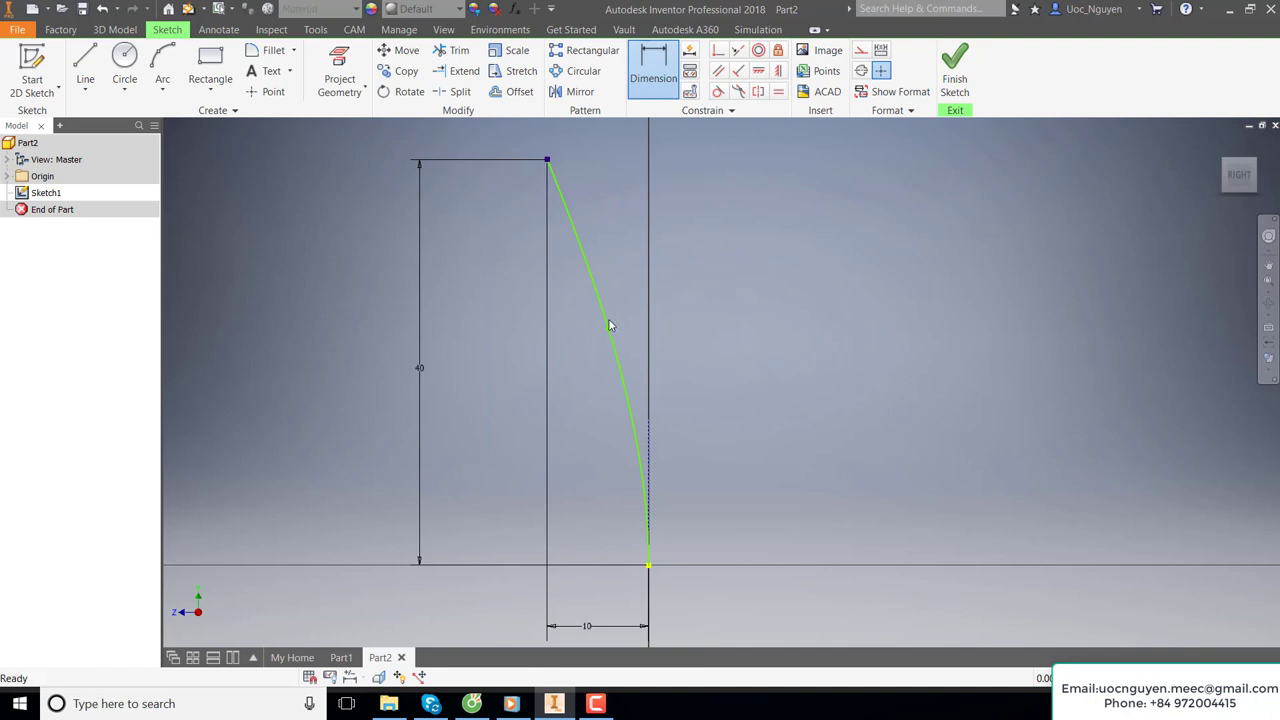
{"action": "key", "text": "Escape"}
Reshape the spline into a fuller outward bulge by moving its middle point upward.
{"action": "left_click_drag", "start_coordinate": [609, 328], "coordinate": [619, 270]}
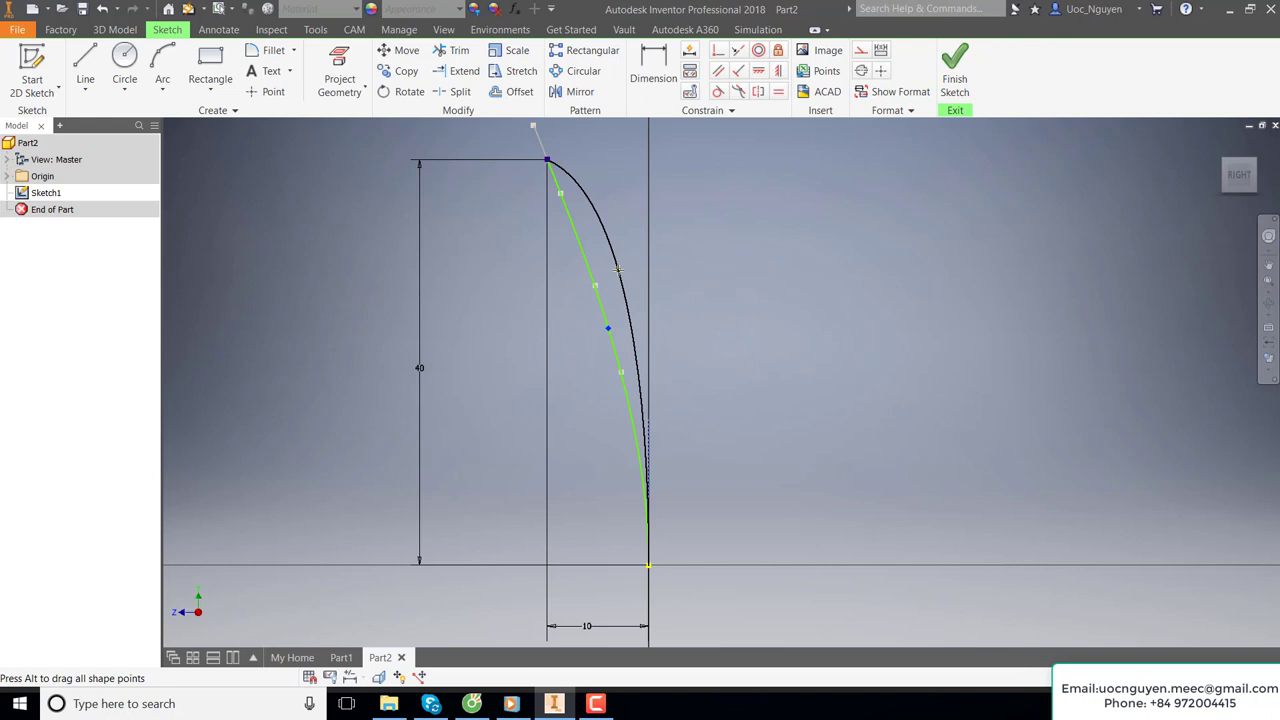
{"action": "mouse_move", "coordinate": [617, 268]}
{"action": "left_mouse_down"}
{"action": "mouse_move", "coordinate": [606, 215]}
{"action": "mouse_move", "coordinate": [604, 242]}
{"action": "mouse_move", "coordinate": [624, 256]}
{"action": "left_mouse_up"}
{"action": "middle_click_drag", "start_coordinate": [729, 289], "coordinate": [733, 317]}
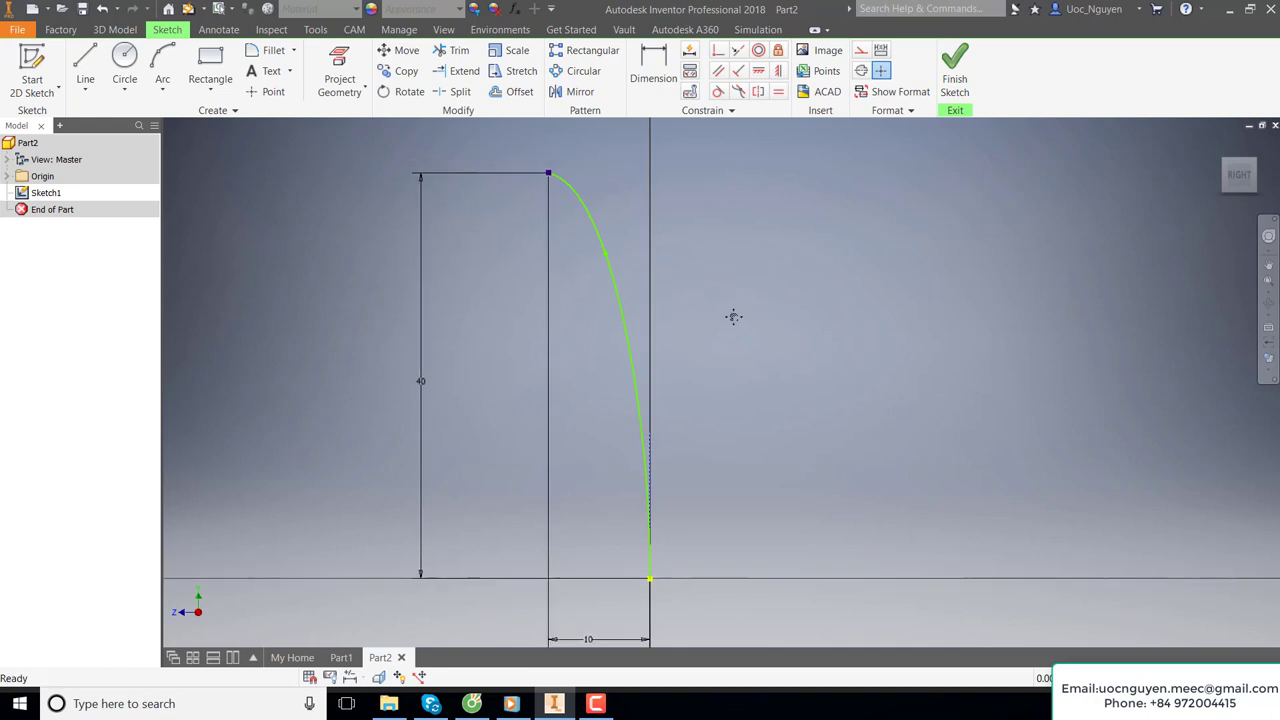
Draw a horizontal line from the spline's upper endpoint across the vertical axis and convert it to construction geometry.
{"action": "key", "text": "l"}
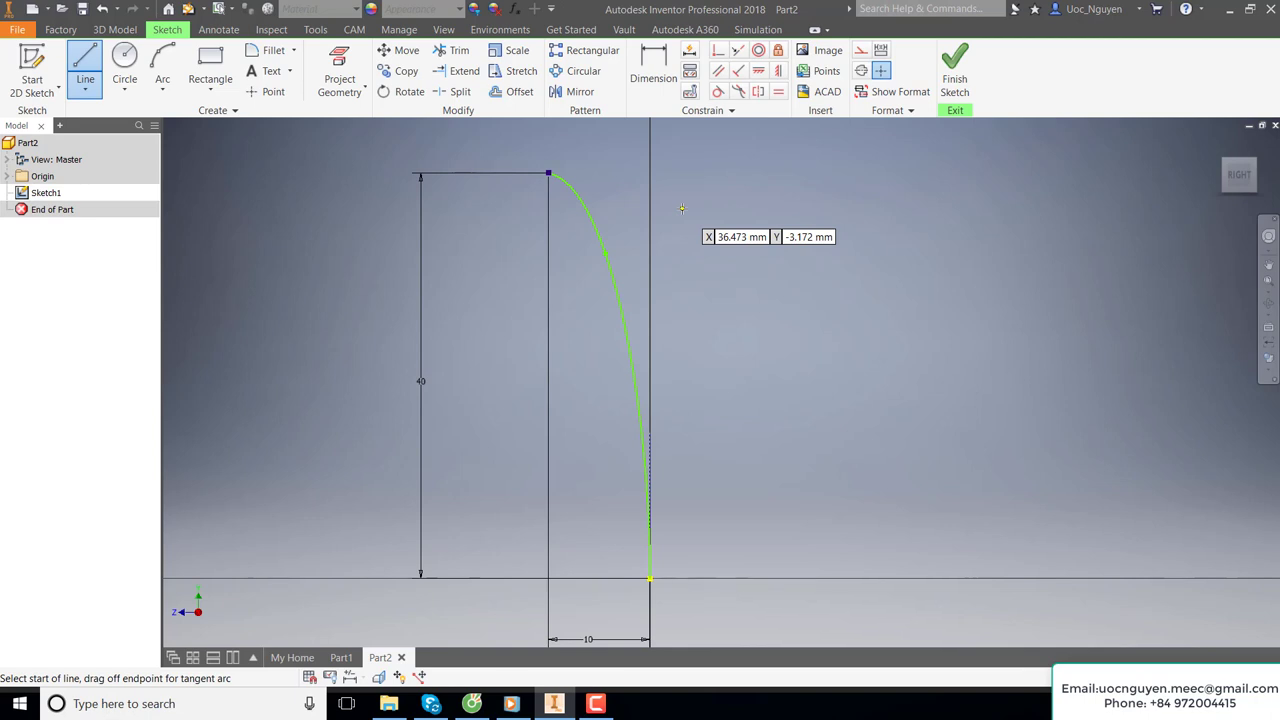
{"action": "left_click", "coordinate": [84, 65]}
{"action": "left_click", "coordinate": [548, 173]}
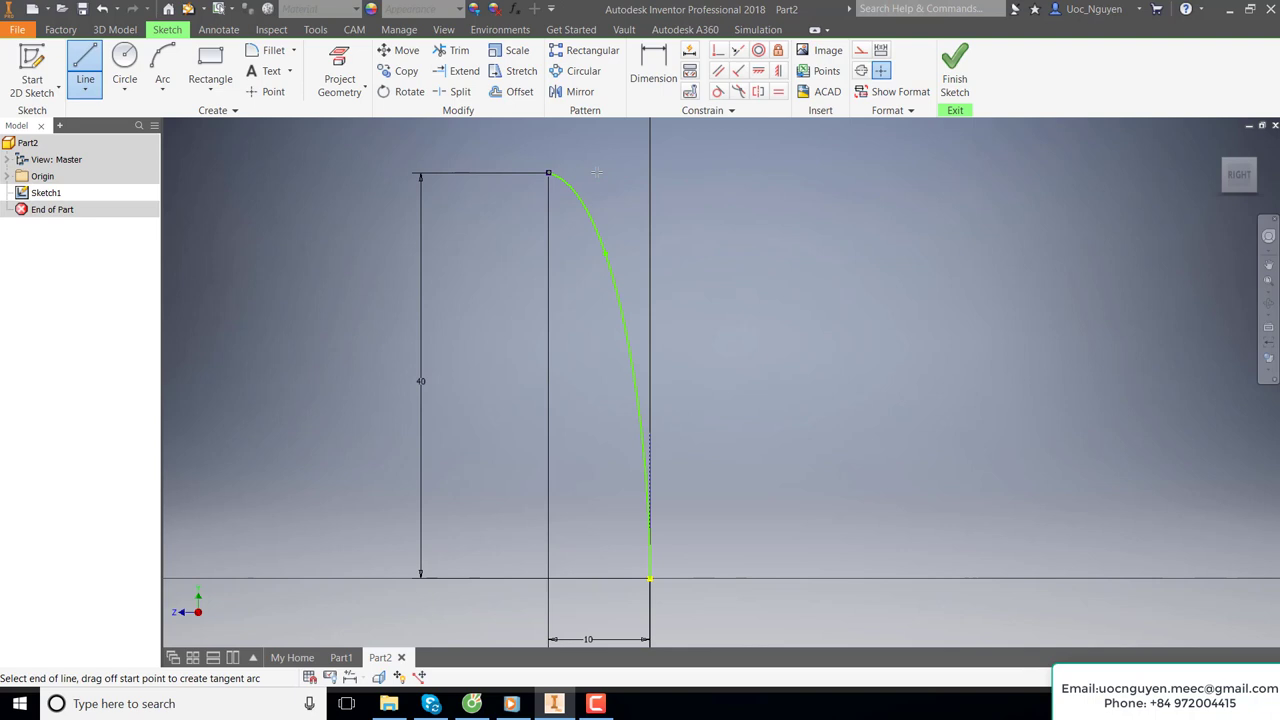
{"action": "left_click", "coordinate": [674, 173]}
{"action": "right_click", "coordinate": [704, 205]}
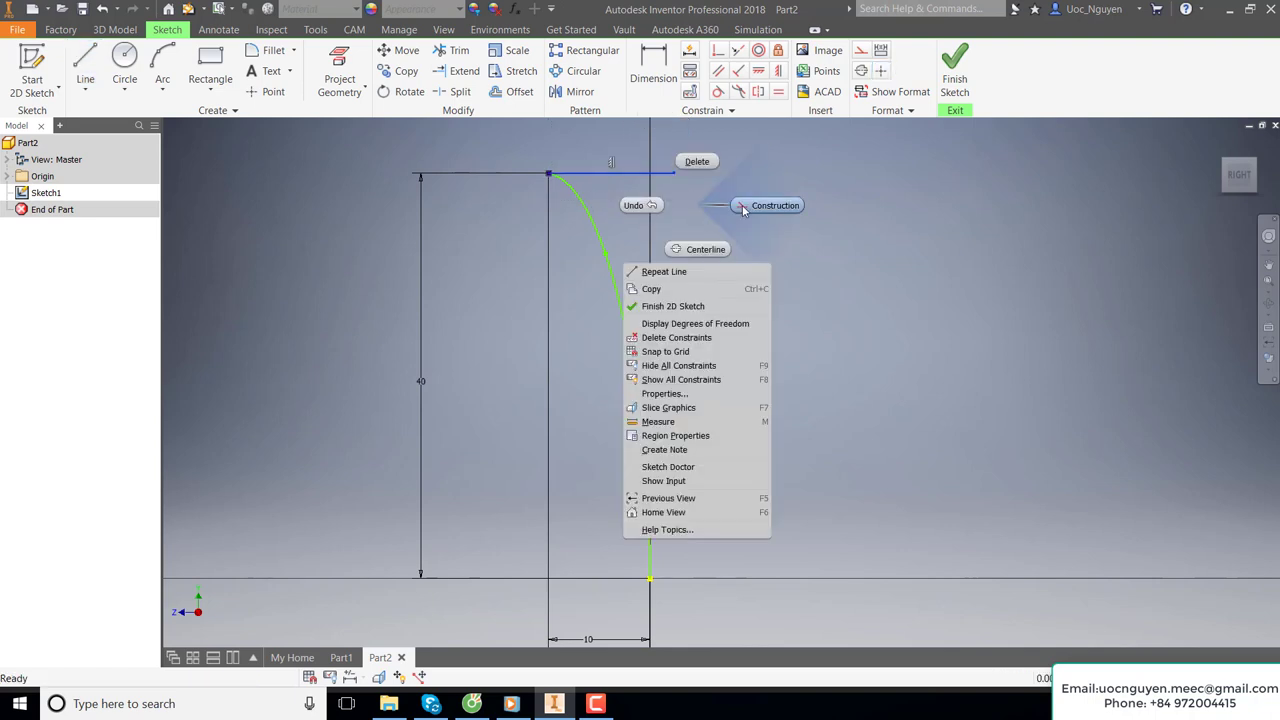
{"action": "left_click", "coordinate": [742, 205]}
Make the spline's upper end tangent to the horizontal construction line and shift its middle point toward the vertical axis.
{"action": "left_click", "coordinate": [718, 91]}
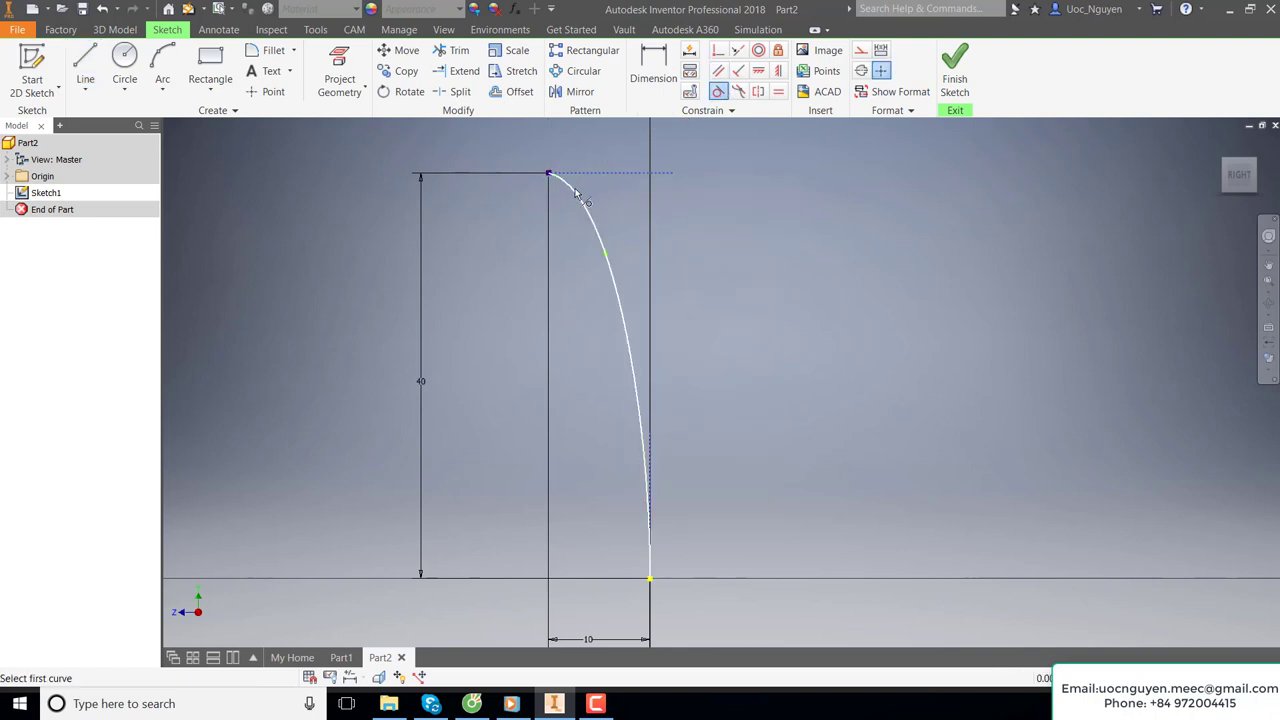
{"action": "left_click", "coordinate": [577, 192]}
{"action": "left_click", "coordinate": [594, 174]}
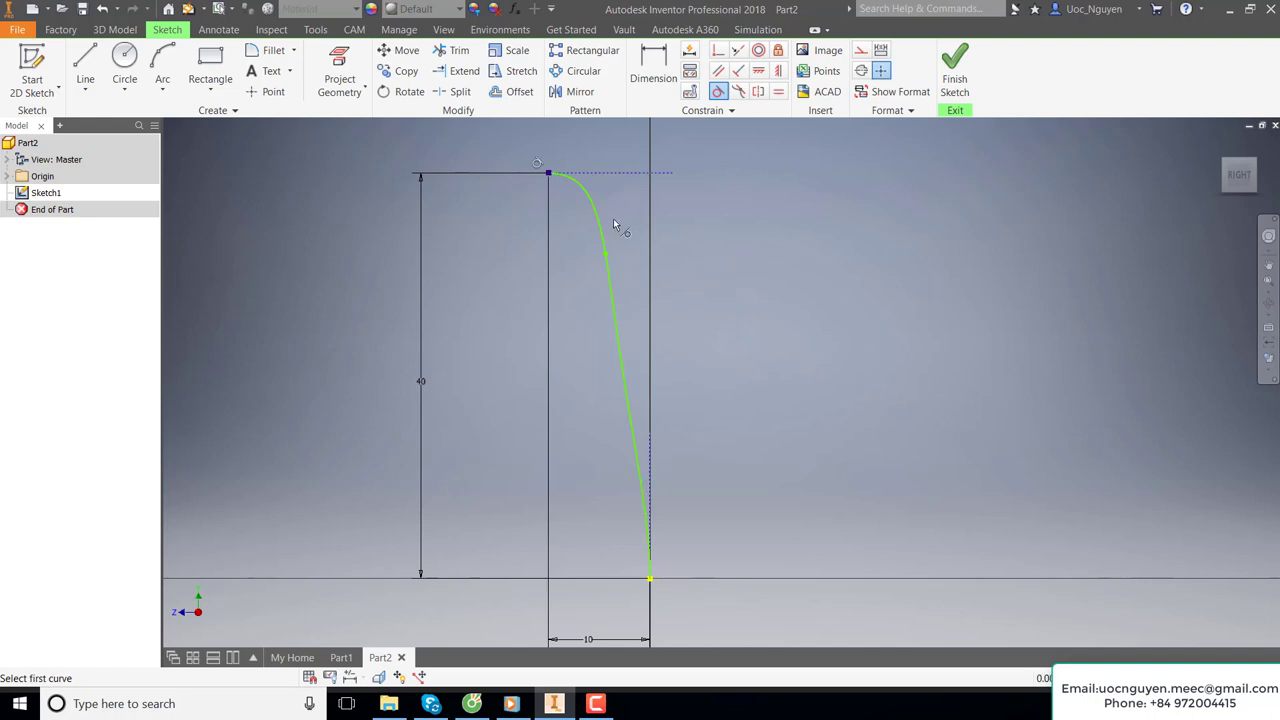
{"action": "key", "text": "Escape"}
{"action": "left_click", "coordinate": [606, 254]}
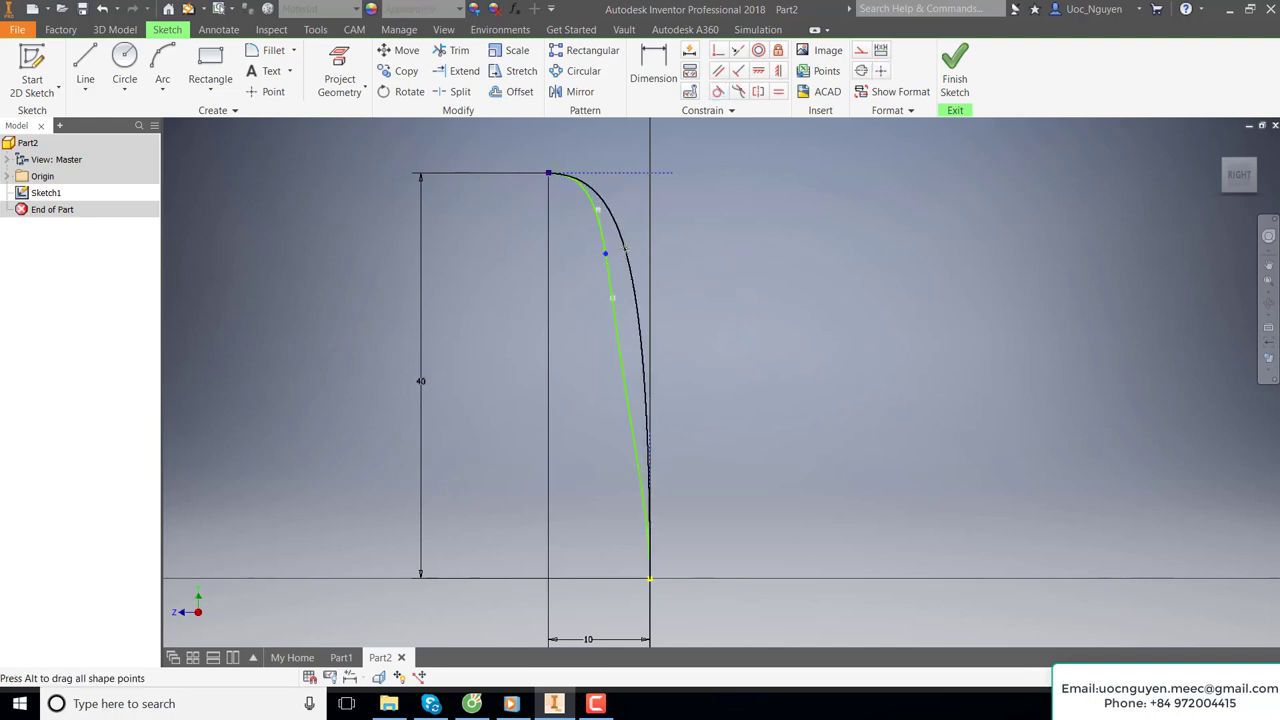
{"action": "mouse_move", "coordinate": [605, 254]}
{"action": "left_mouse_down"}
{"action": "mouse_move", "coordinate": [604, 280]}
{"action": "mouse_move", "coordinate": [621, 254]}
{"action": "left_mouse_up"}
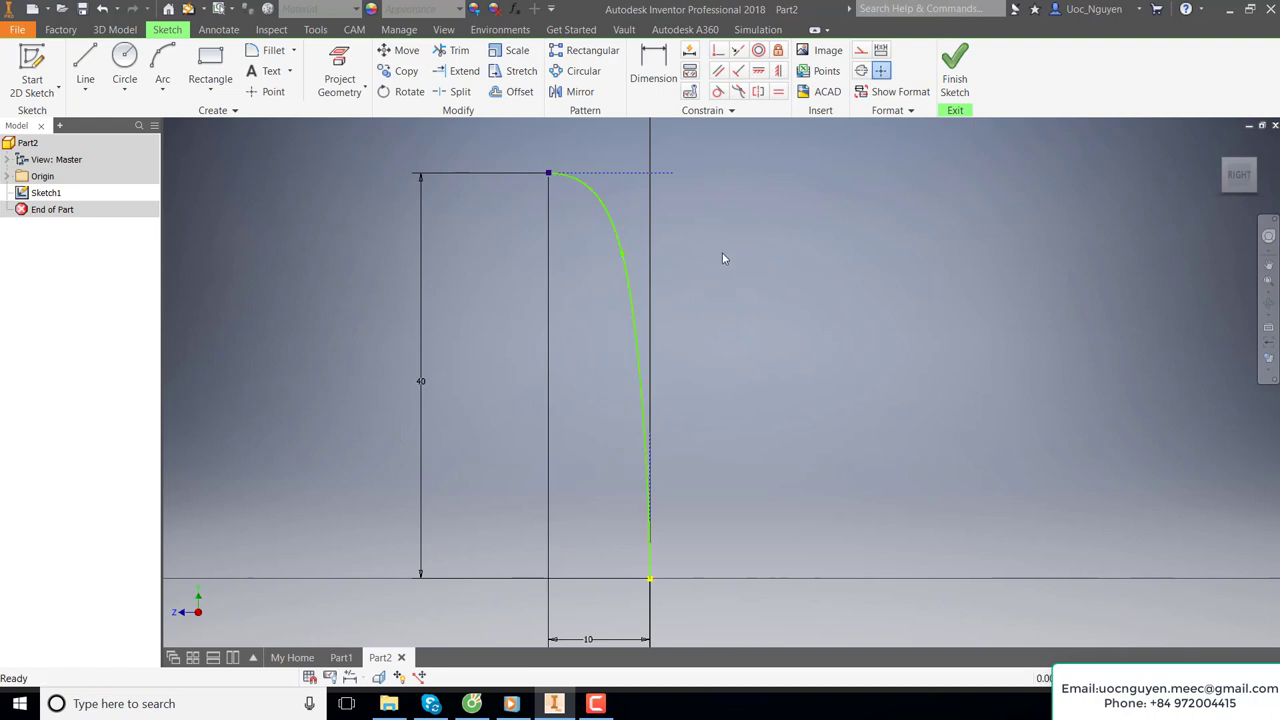
Dimension the horizontal distance between the spline's middle point and the origin as 2.5 mm.
{"action": "key", "text": "d"}
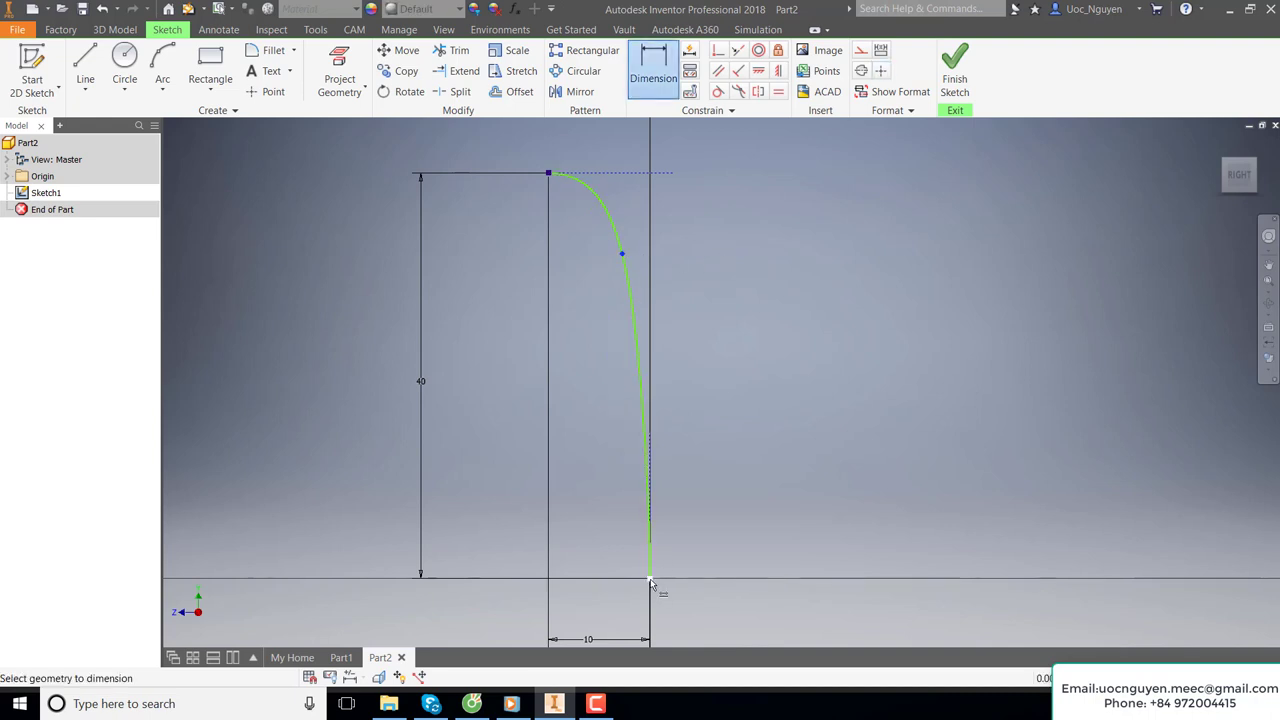
{"action": "left_click", "coordinate": [650, 578]}
{"action": "left_click", "coordinate": [622, 253]}
{"action": "left_click", "coordinate": [640, 151]}
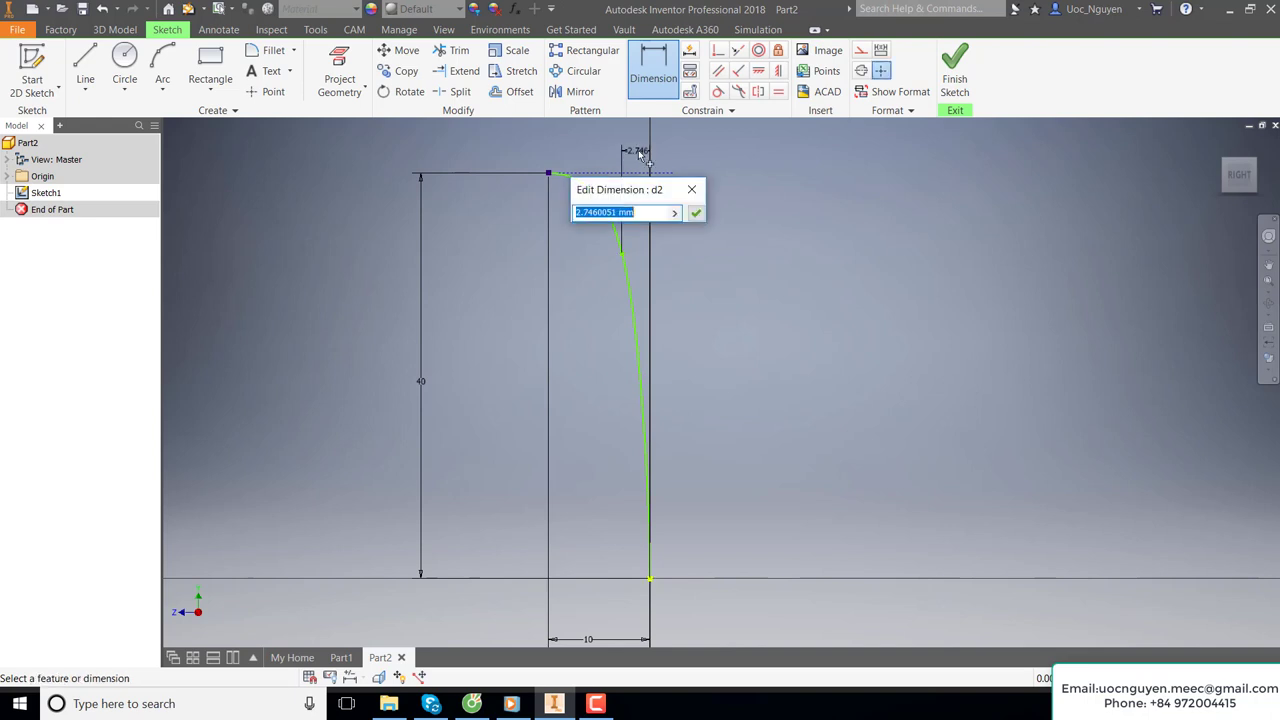
{"action": "type", "text": "2.5"}
{"action": "key", "text": "Return"}
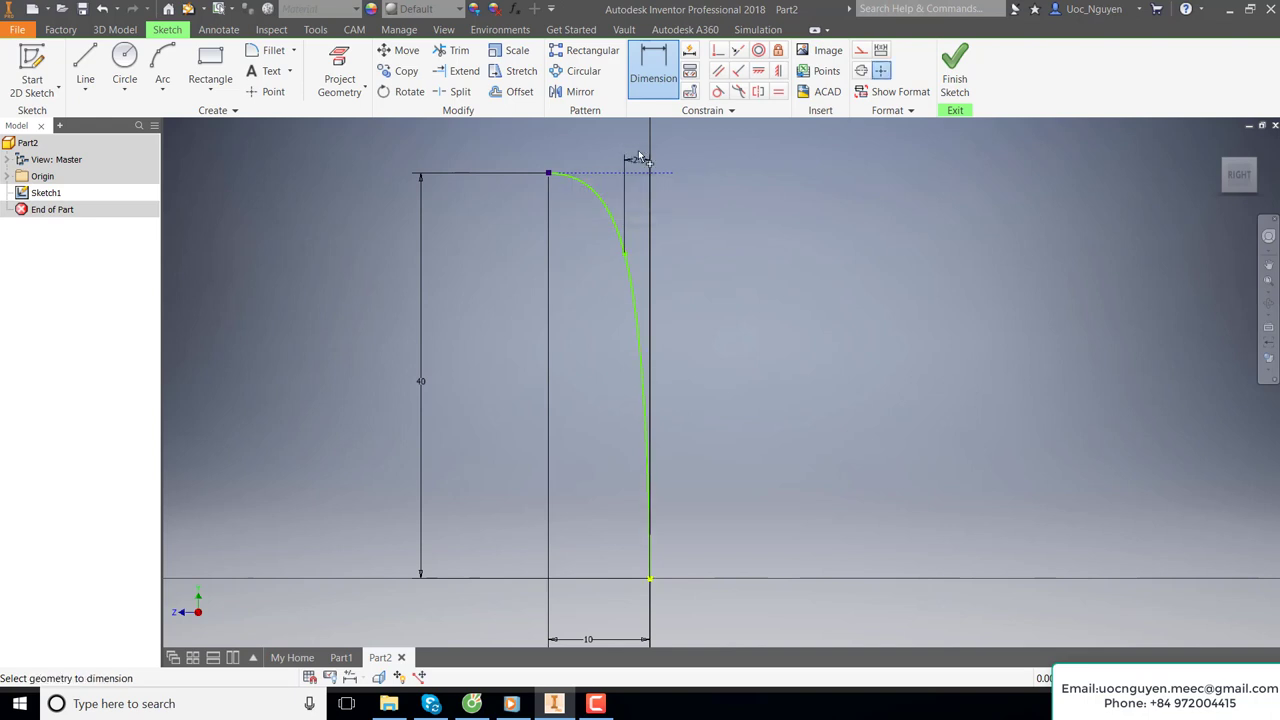
Dimension the spline's middle point 30 mm vertically above the origin and finish the sketch.
{"action": "left_click", "coordinate": [651, 576]}
{"action": "left_click", "coordinate": [625, 252]}
{"action": "left_click", "coordinate": [593, 391]}
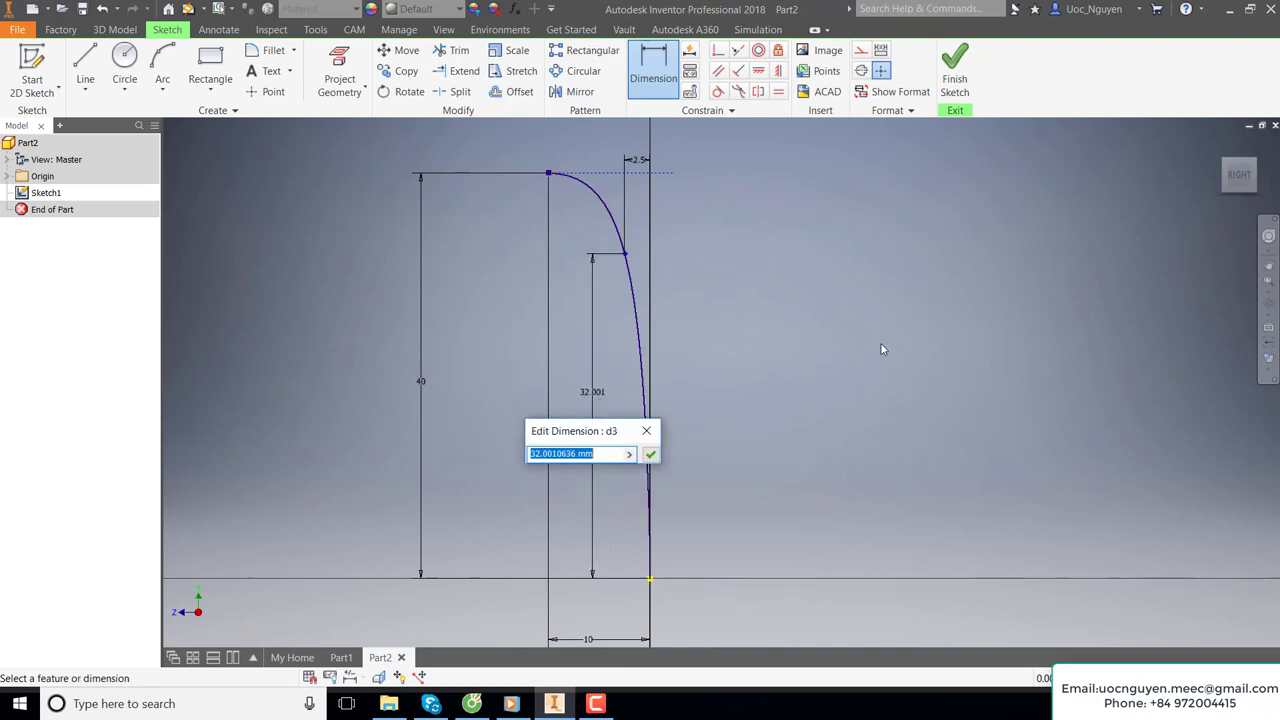
{"action": "type", "text": "30"}
{"action": "key", "text": "Return"}
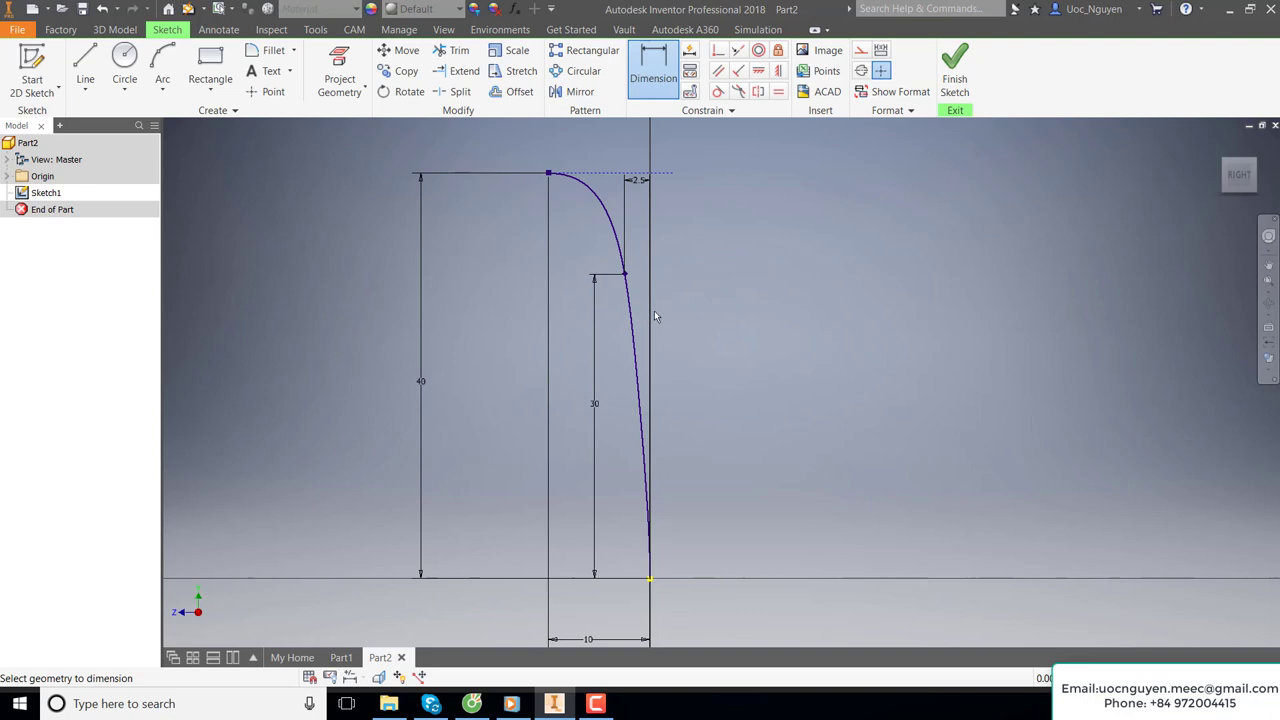
{"action": "key", "text": "Escape"}
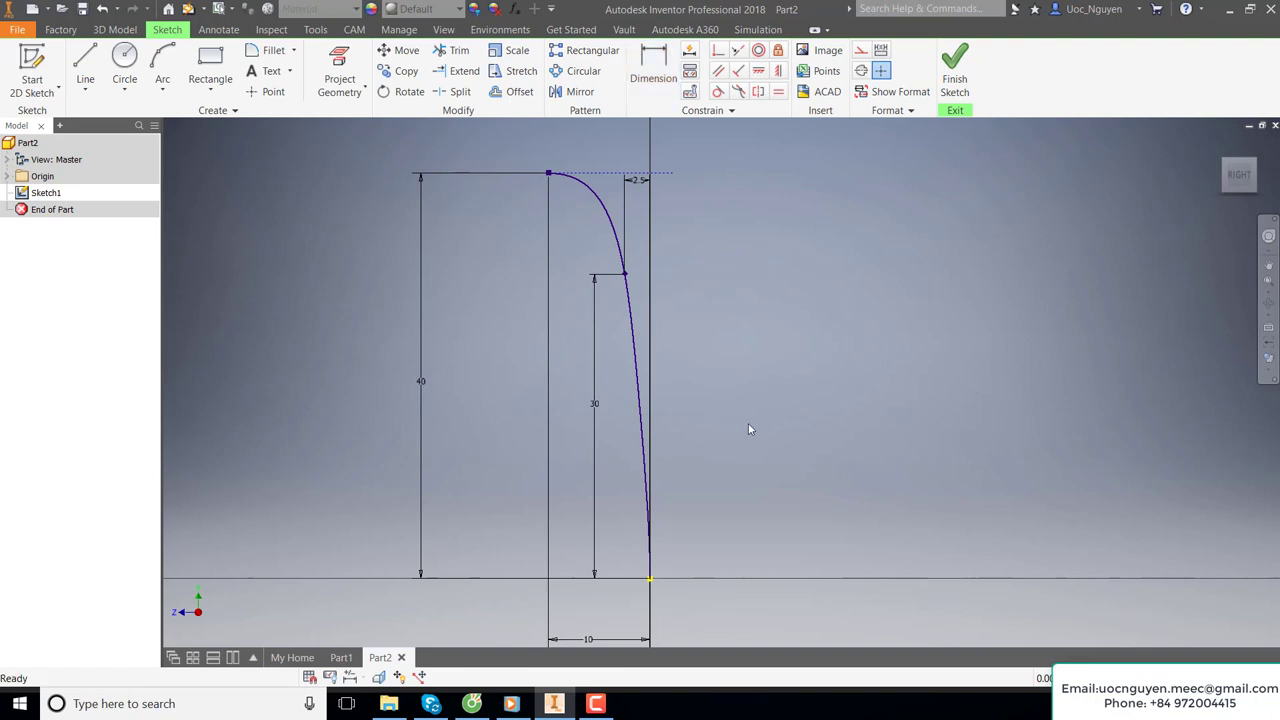
{"action": "mouse_move", "coordinate": [748, 429]}
{"action": "middle_mouse_down"}
{"action": "mouse_move", "coordinate": [774, 380]}
{"action": "mouse_move", "coordinate": [748, 387]}
{"action": "middle_mouse_up"}
{"action": "left_click", "coordinate": [955, 60]}
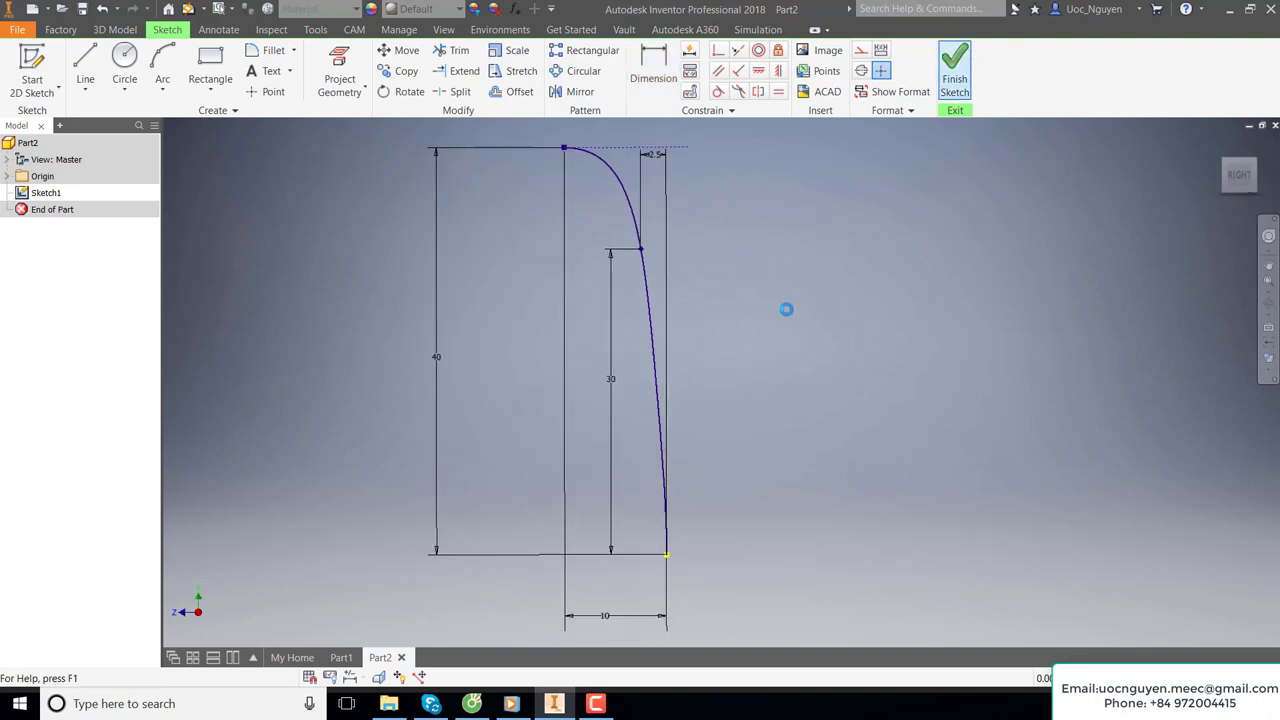
Create a work plane offset 24 mm from the YZ plane.
{"action": "mouse_move", "coordinate": [747, 338]}
{"action": "middle_mouse_down"}
{"action": "mouse_move", "coordinate": [711, 429]}
{"action": "mouse_move", "coordinate": [794, 423]}
{"action": "mouse_move", "coordinate": [700, 403]}
{"action": "mouse_move", "coordinate": [746, 417]}
{"action": "middle_mouse_up"}
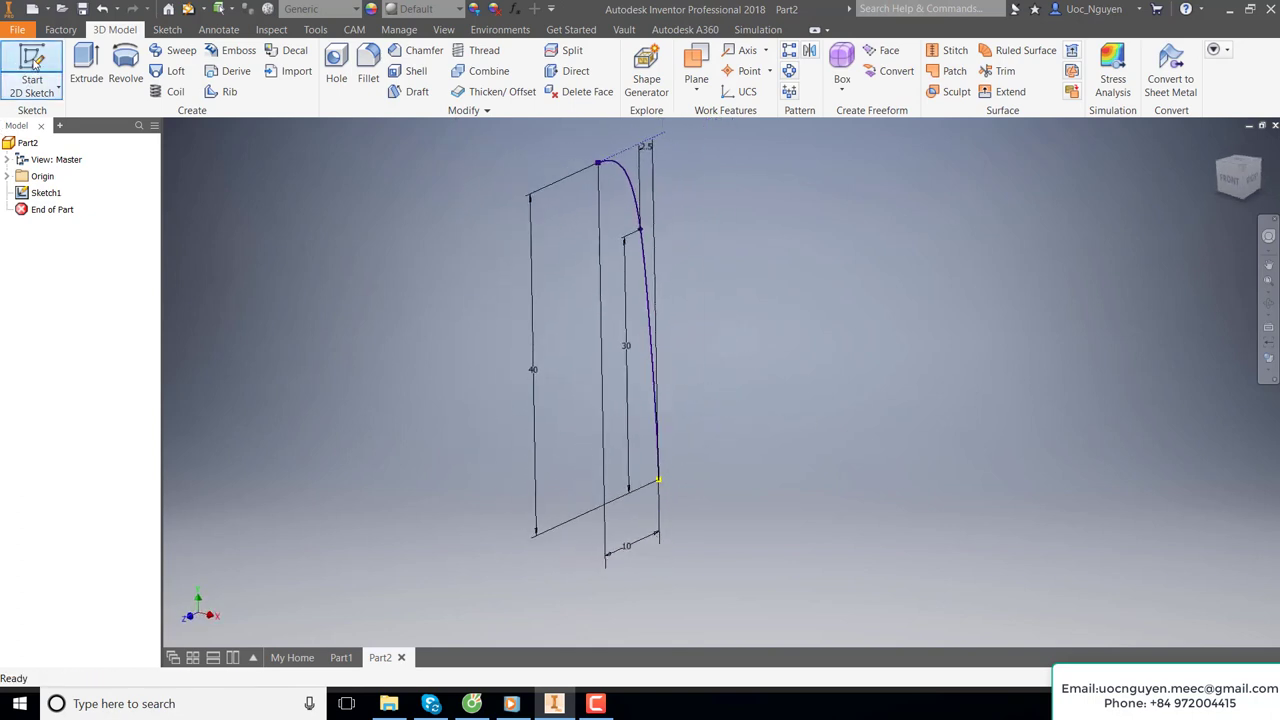
{"action": "left_click", "coordinate": [709, 92]}
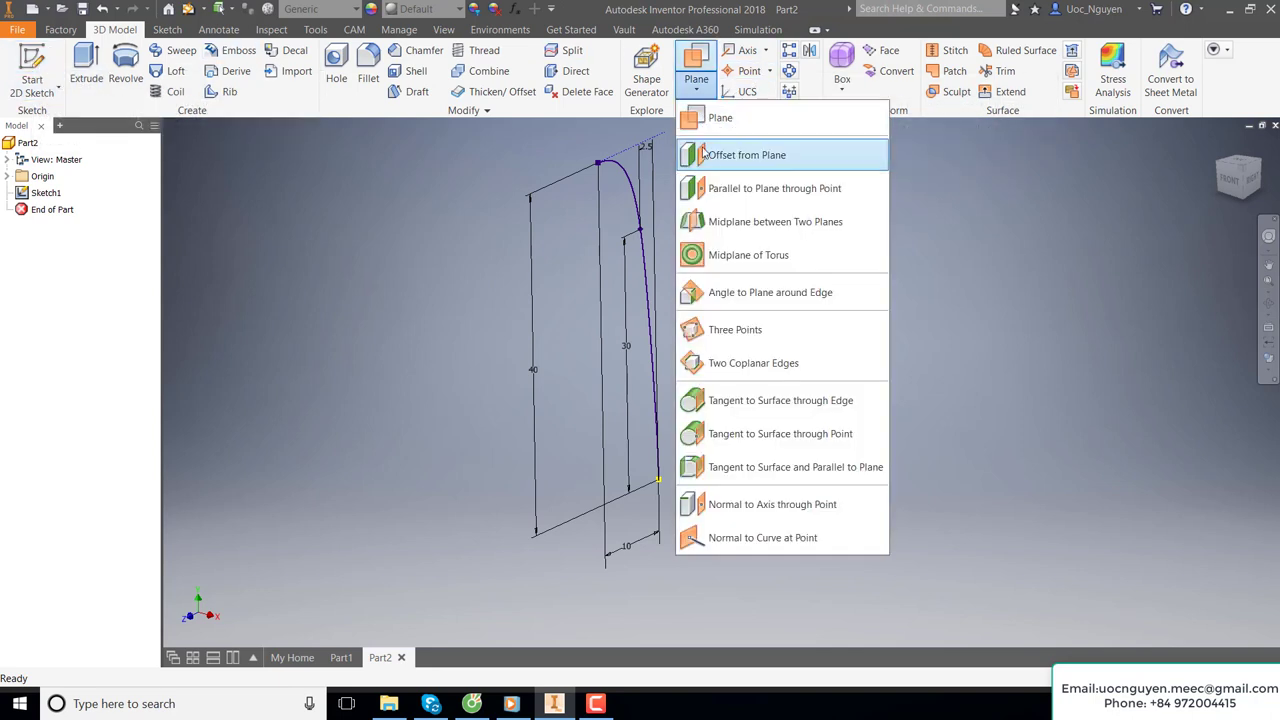
{"action": "left_click", "coordinate": [704, 154]}
{"action": "left_click", "coordinate": [7, 177]}
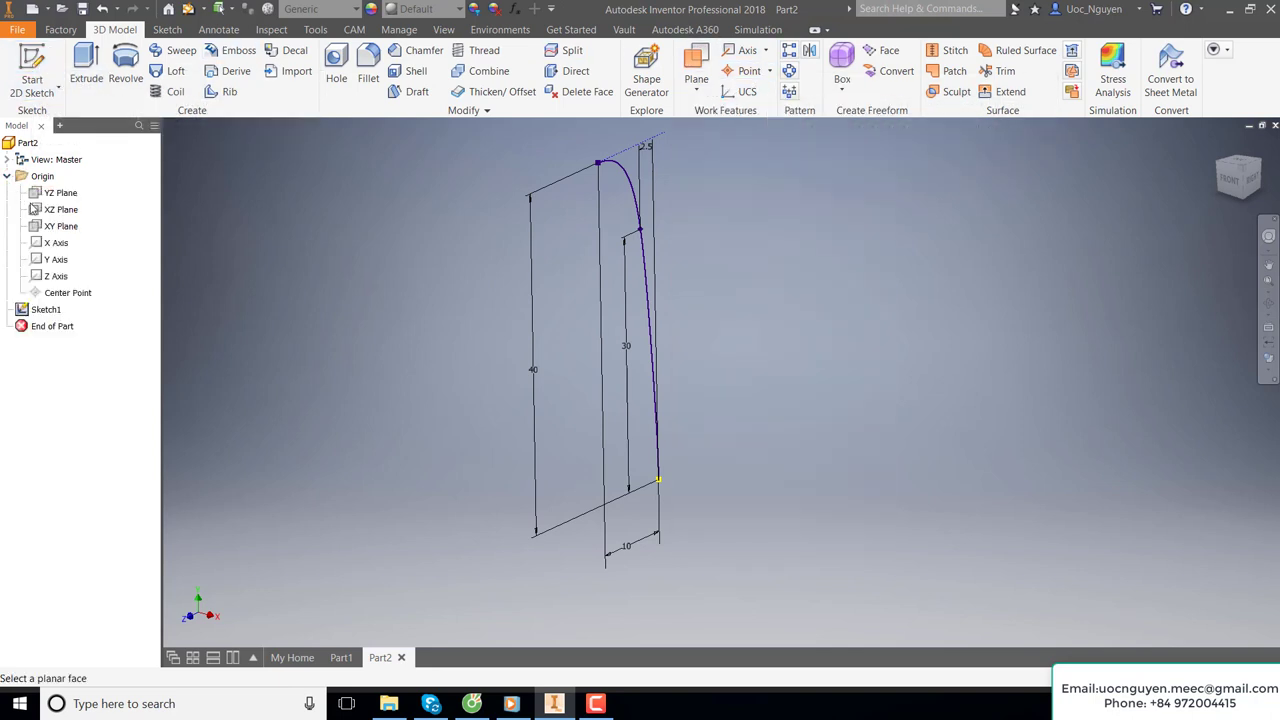
{"action": "left_click", "coordinate": [57, 199]}
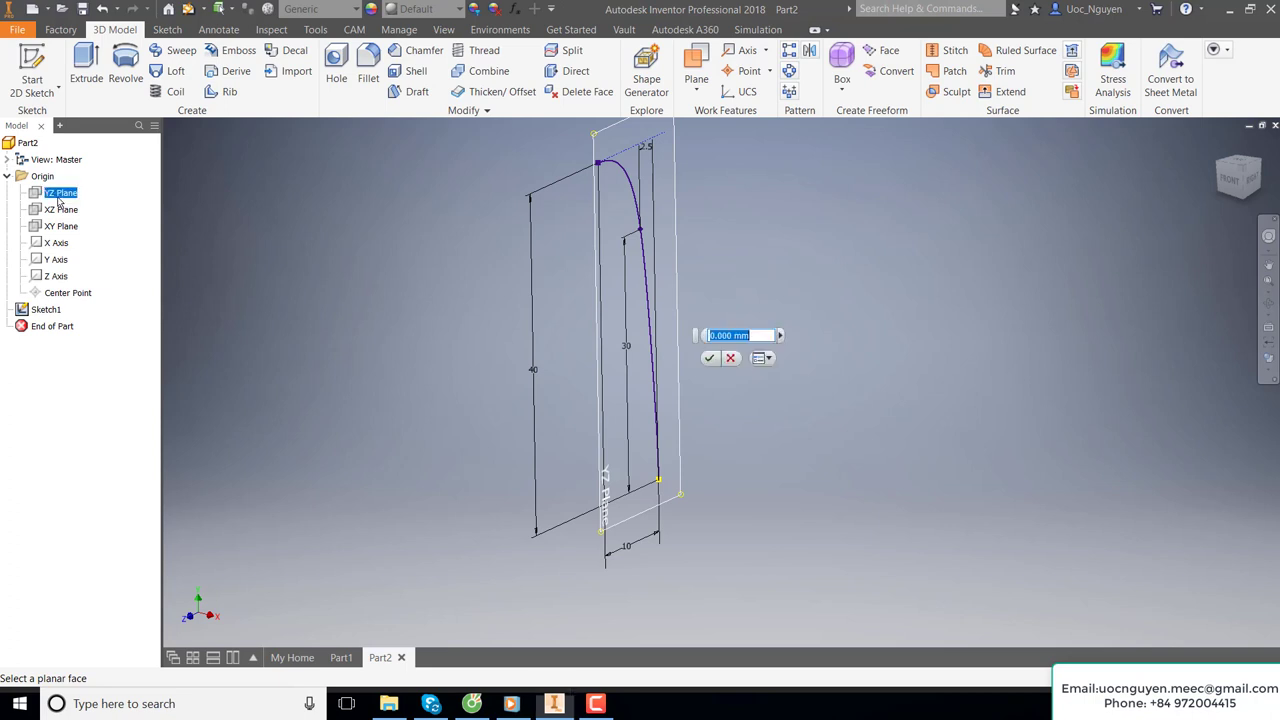
{"action": "left_click_drag", "start_coordinate": [648, 318], "coordinate": [730, 337]}
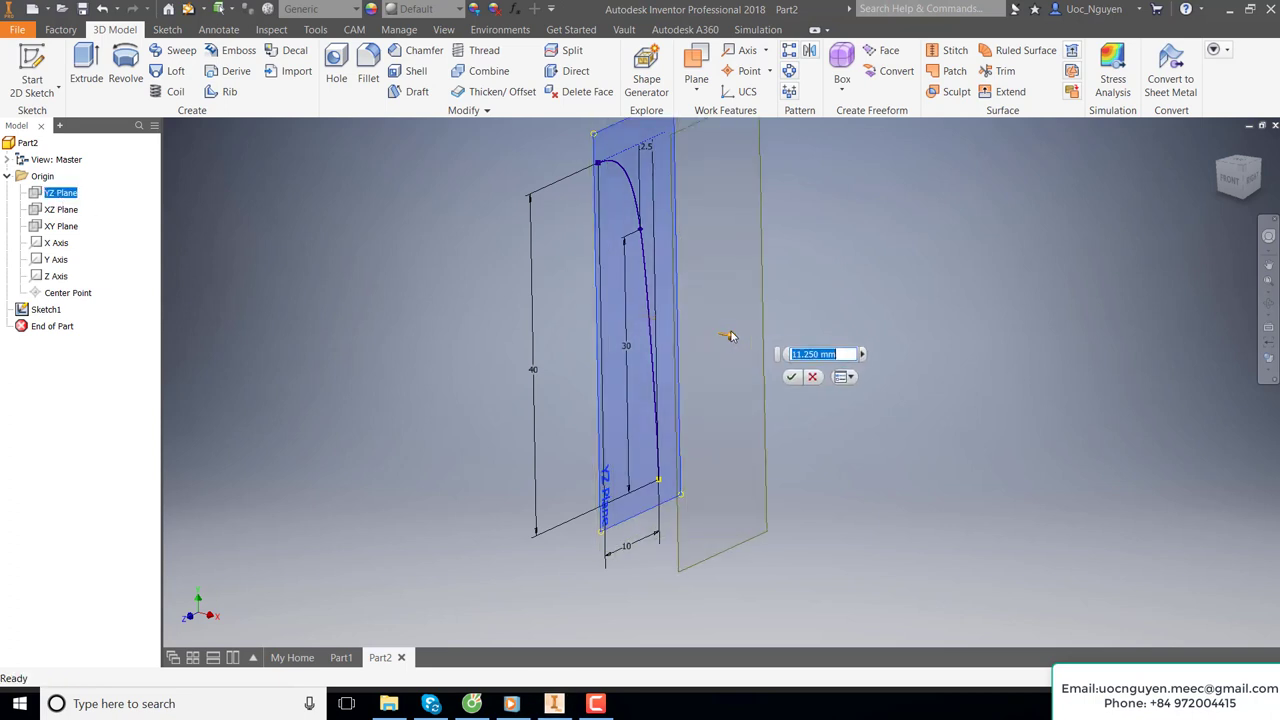
{"action": "type", "text": "20"}
{"action": "key", "text": "Return"}
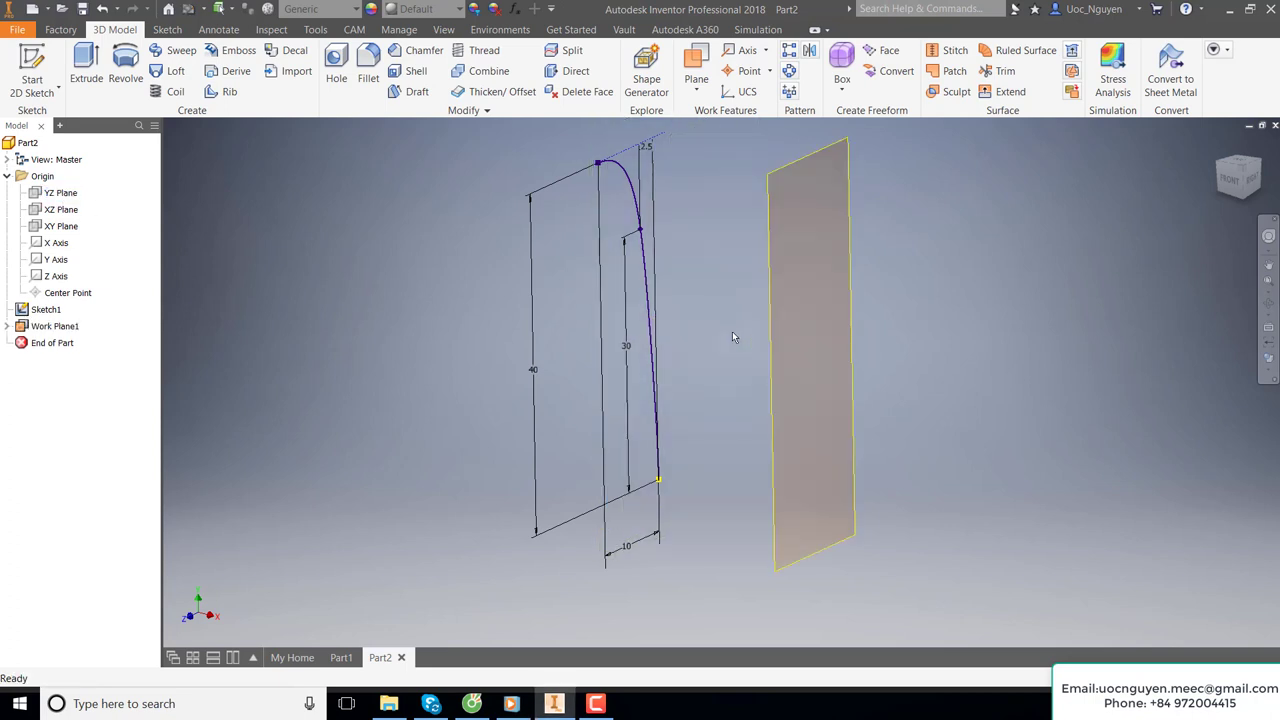
Create a new sketch on the offset work plane, project the spline profile into it, and finish the sketch.
{"action": "mouse_move", "coordinate": [686, 382]}
{"action": "middle_mouse_down", "text": "shift"}
{"action": "mouse_move", "coordinate": [791, 374]}
{"action": "mouse_move", "coordinate": [703, 357]}
{"action": "mouse_move", "coordinate": [686, 383]}
{"action": "middle_mouse_up", "text": "shift"}
{"action": "right_click", "coordinate": [765, 228]}
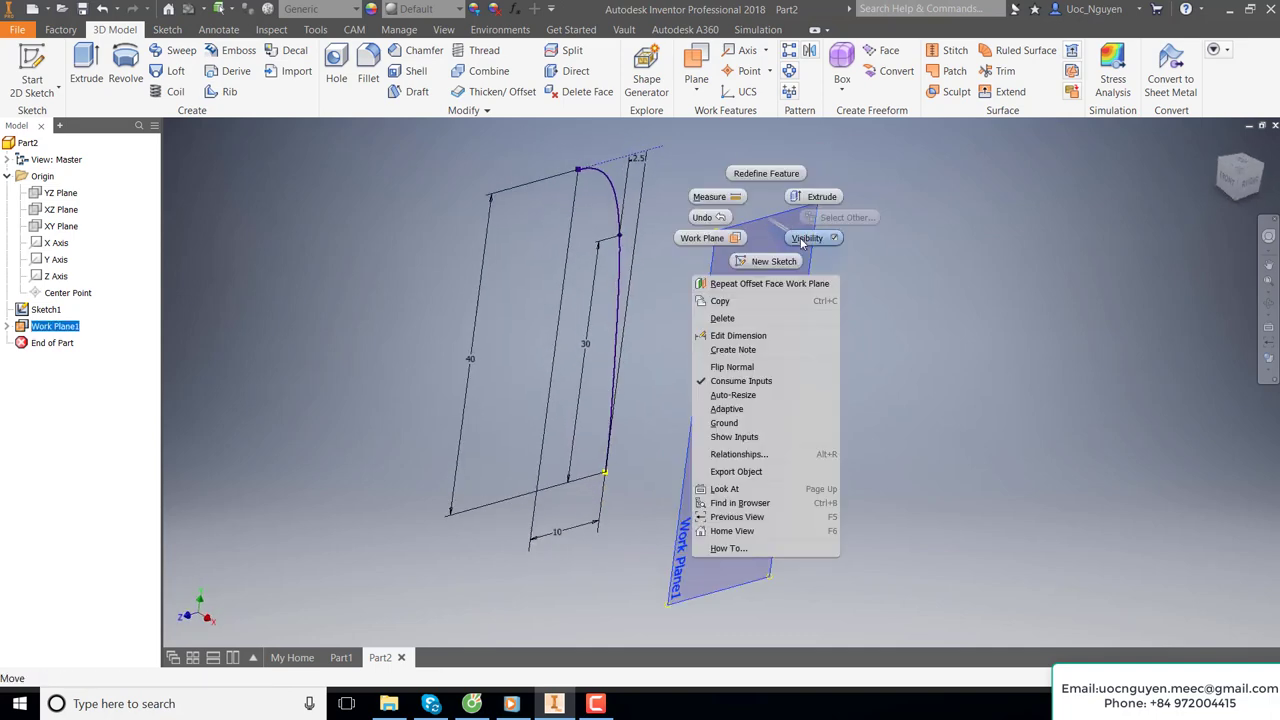
{"action": "left_click", "coordinate": [774, 261]}
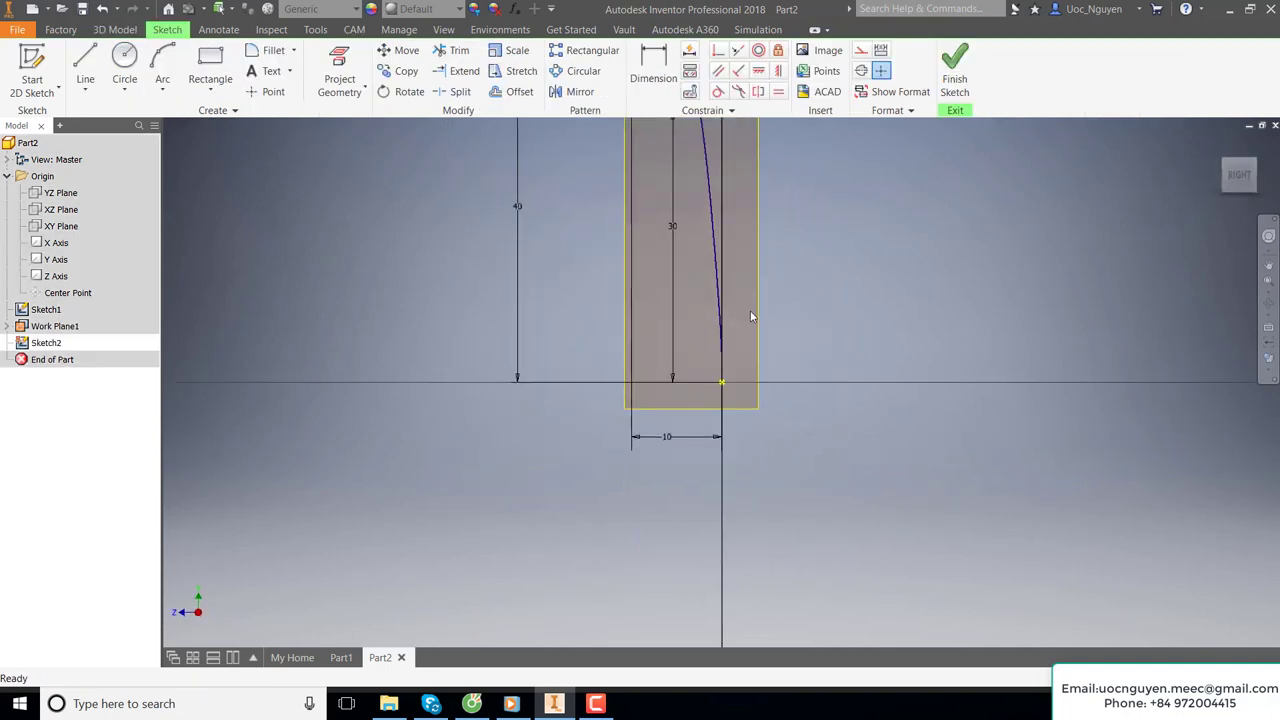
{"action": "left_click", "coordinate": [340, 82]}
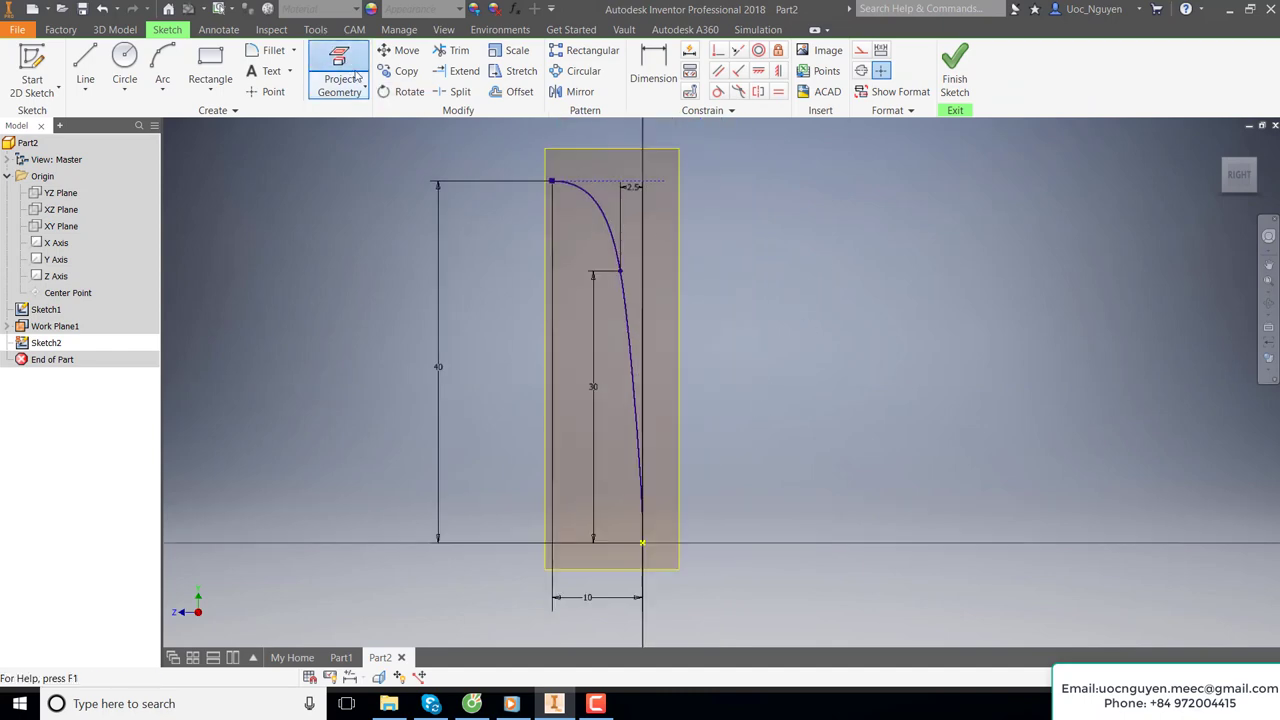
{"action": "left_click", "coordinate": [600, 207]}
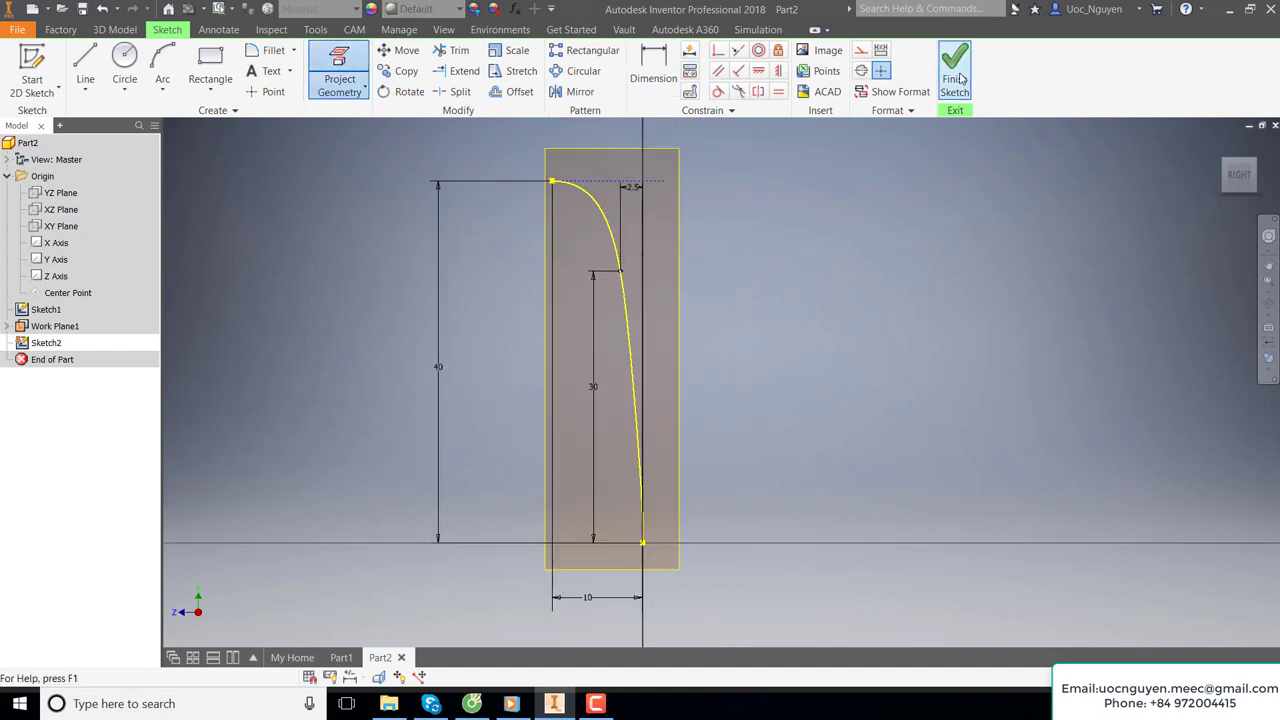
{"action": "left_click", "coordinate": [940, 98]}
Hide the offset work plane and the original dimensioned spline sketch.
{"action": "mouse_move", "coordinate": [715, 311]}
{"action": "middle_mouse_down", "text": "shift"}
{"action": "mouse_move", "coordinate": [651, 371]}
{"action": "mouse_move", "coordinate": [638, 358]}
{"action": "mouse_move", "coordinate": [670, 350]}
{"action": "middle_mouse_up", "text": "shift"}
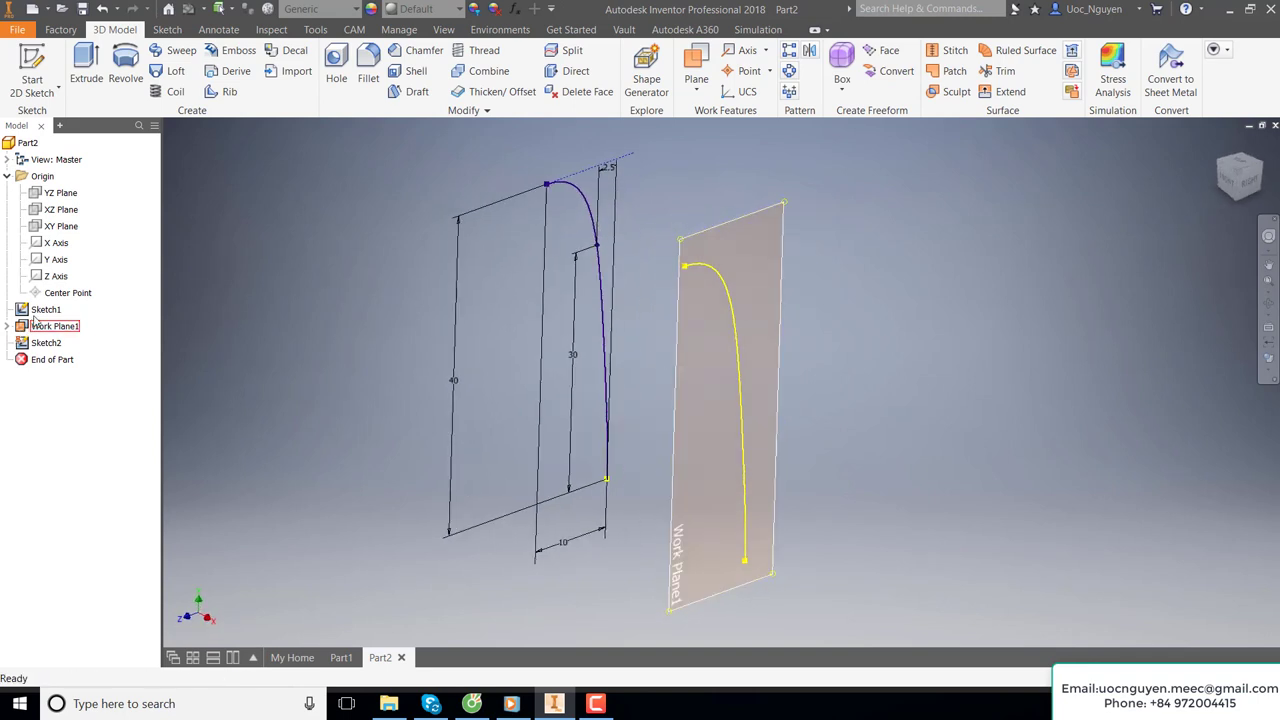
{"action": "left_click", "coordinate": [718, 224]}
{"action": "right_click", "coordinate": [718, 224]}
{"action": "left_click", "coordinate": [735, 240]}
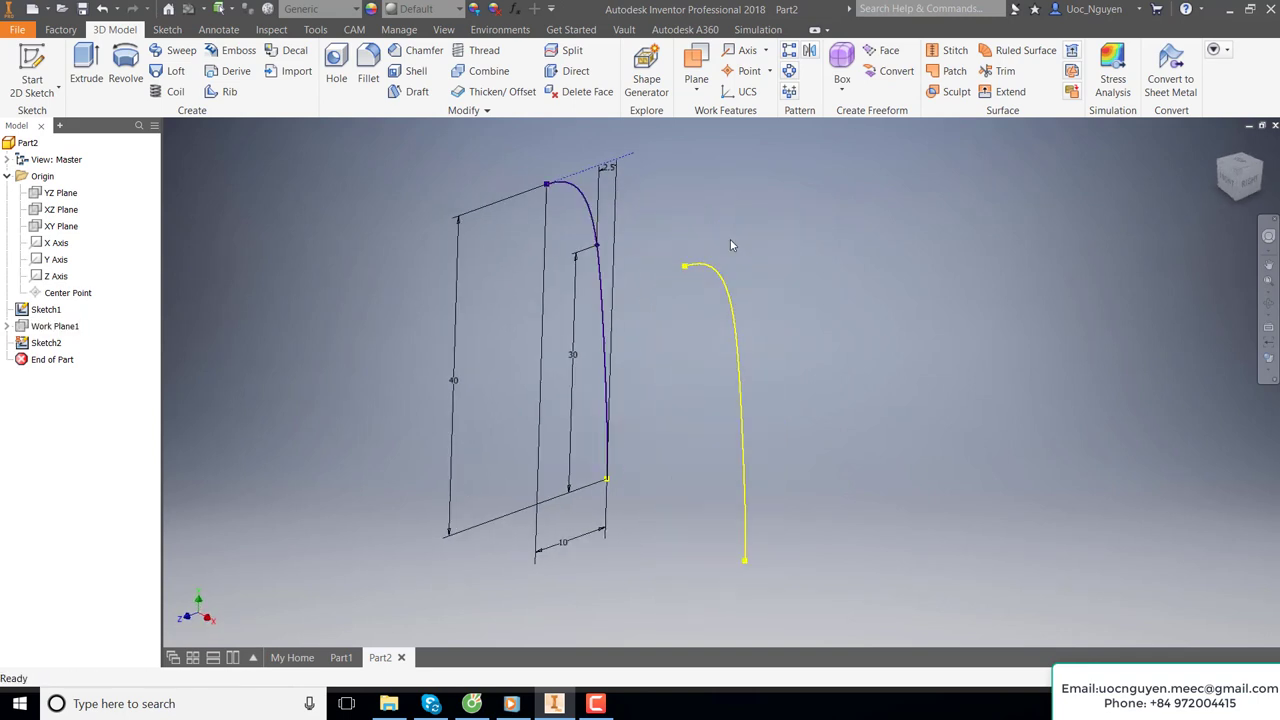
{"action": "right_click", "coordinate": [40, 310]}
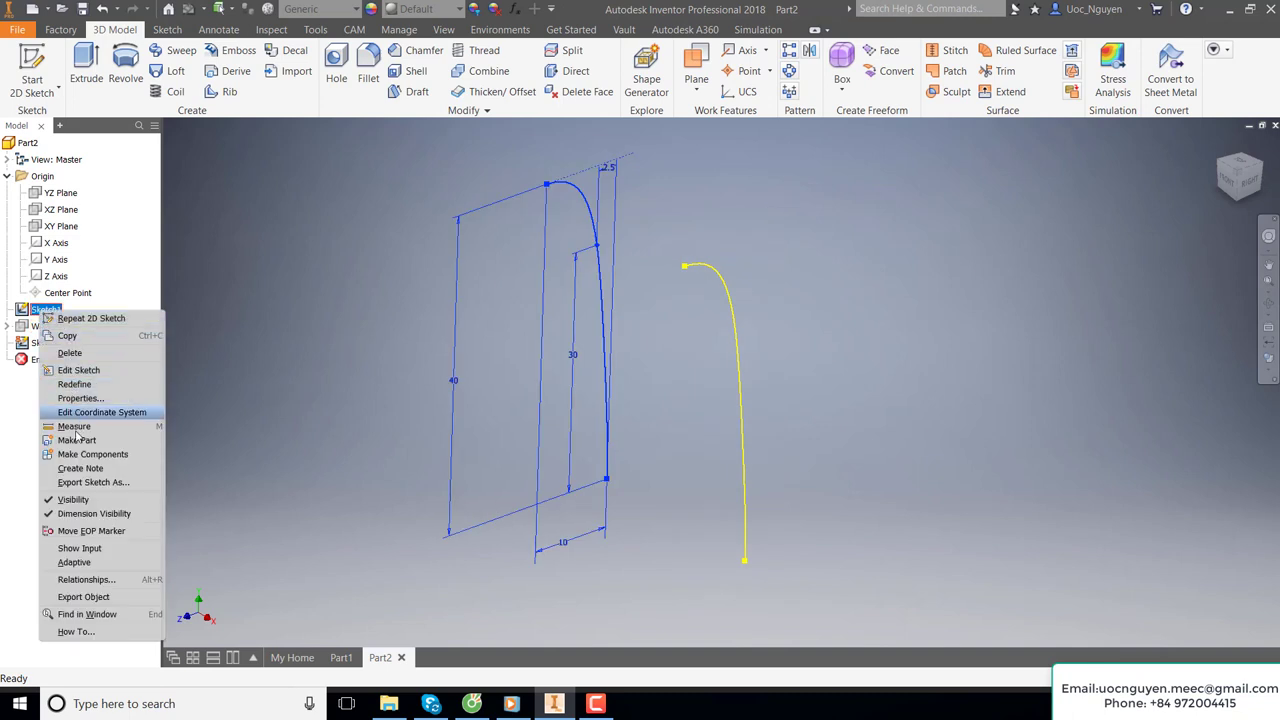
{"action": "left_click", "coordinate": [80, 499]}
In a new XZ plane sketch, draw a three-point arc from the projected curve's lower endpoint to about 51 mm from the origin along X.
{"action": "mouse_move", "coordinate": [803, 346]}
{"action": "middle_mouse_down", "text": "shift"}
{"action": "mouse_move", "coordinate": [699, 315]}
{"action": "mouse_move", "coordinate": [675, 336]}
{"action": "mouse_move", "coordinate": [717, 340]}
{"action": "mouse_move", "coordinate": [680, 340]}
{"action": "mouse_move", "coordinate": [691, 386]}
{"action": "mouse_move", "coordinate": [686, 337]}
{"action": "mouse_move", "coordinate": [675, 342]}
{"action": "middle_mouse_up", "text": "shift"}
{"action": "scroll", "coordinate": [700, 345], "scroll_direction": "down", "scroll_amount": 3}
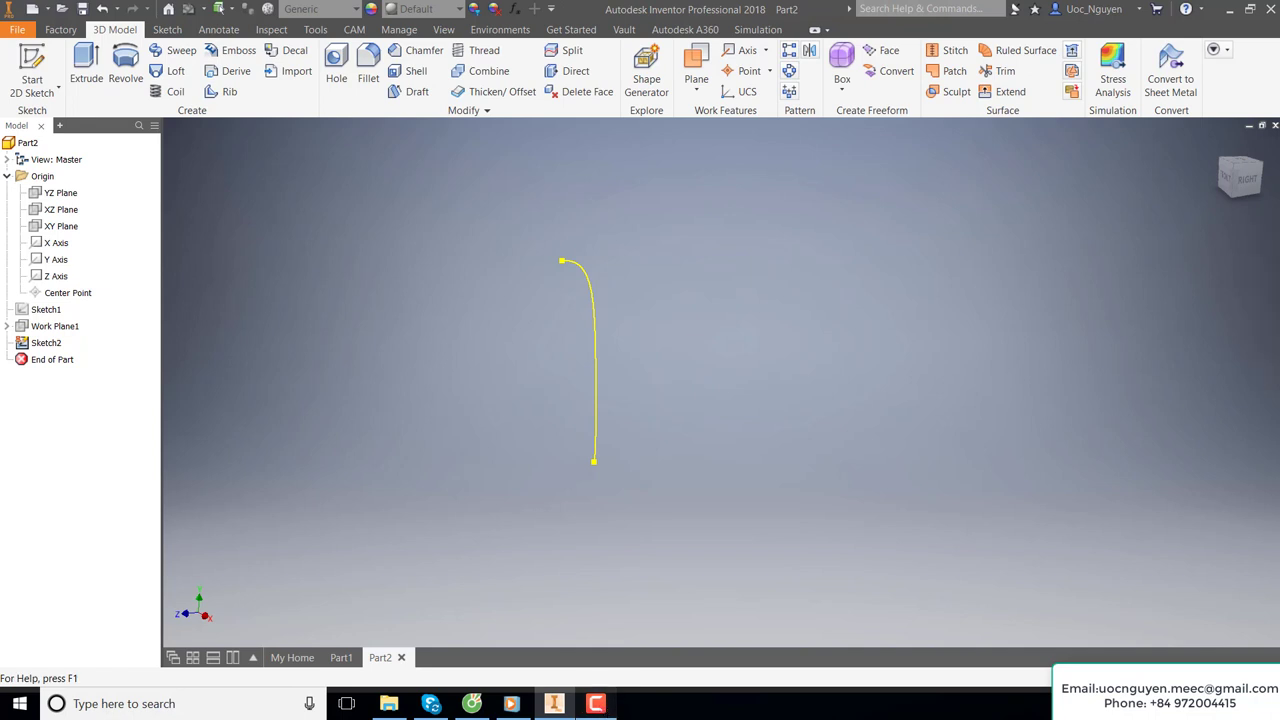
{"action": "middle_click_drag", "start_coordinate": [757, 440], "coordinate": [708, 443], "text": "shift"}
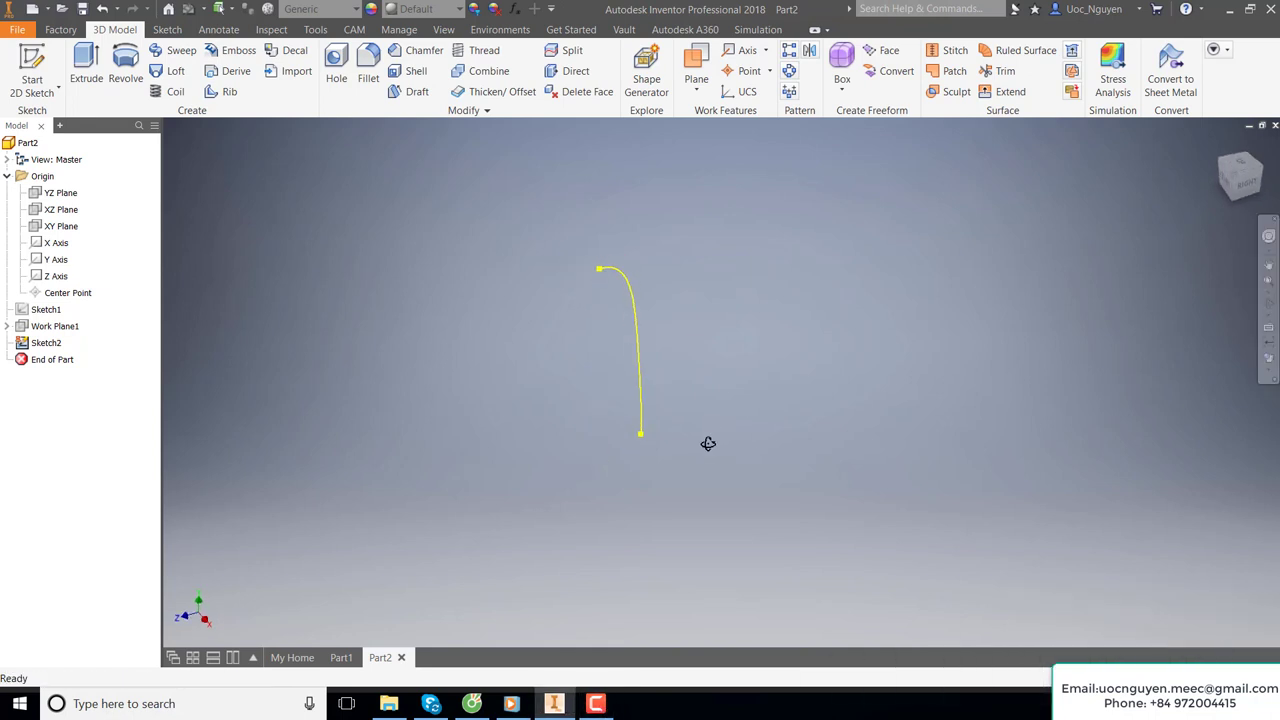
{"action": "left_click", "coordinate": [22, 64]}
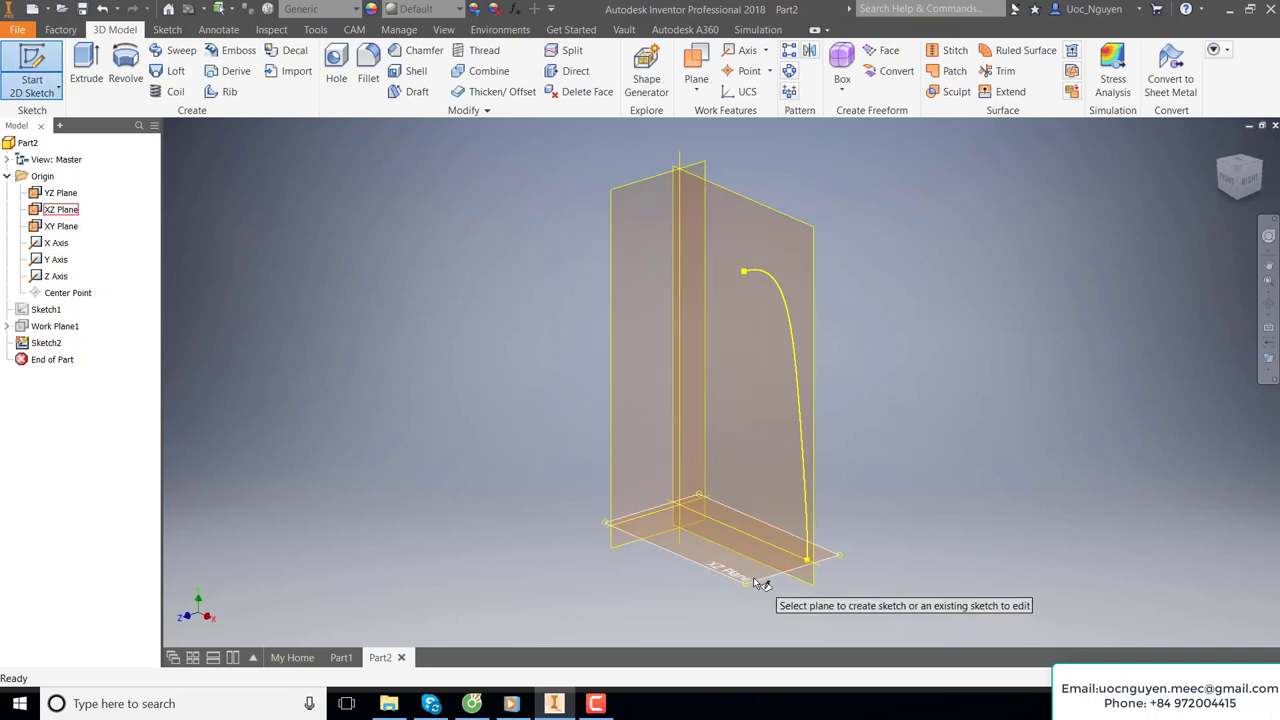
{"action": "left_click", "coordinate": [760, 580]}
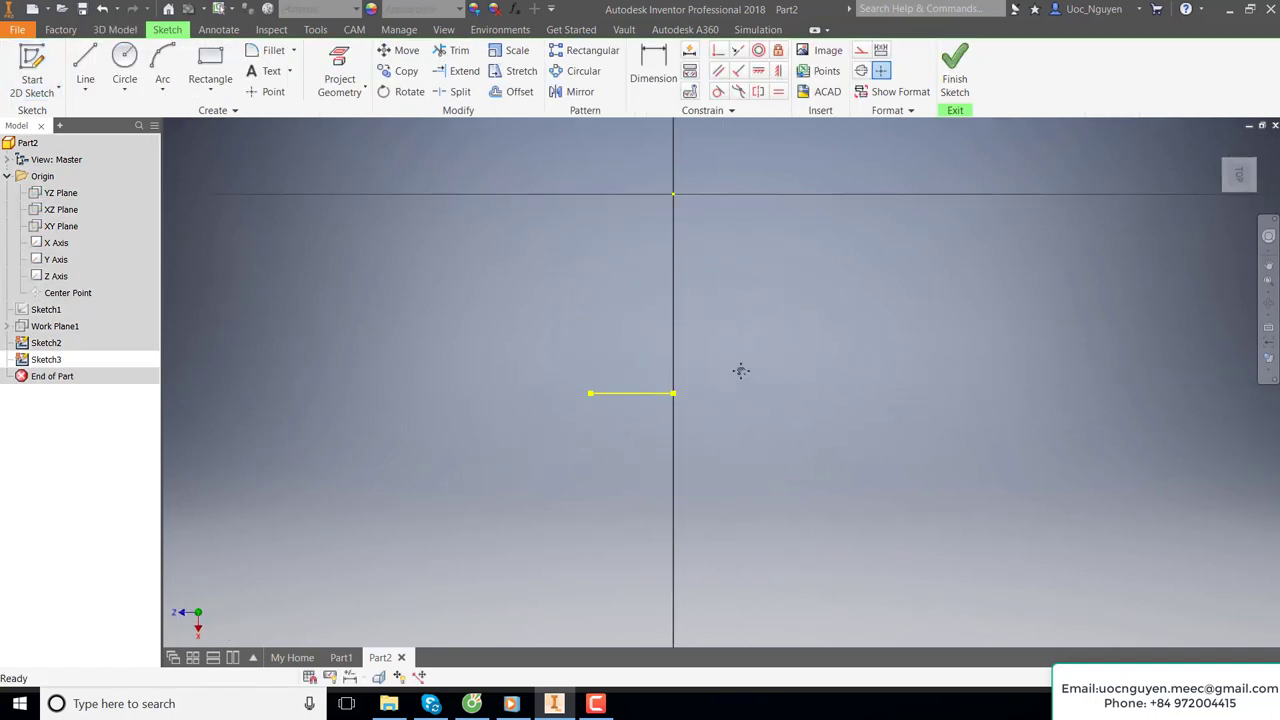
{"action": "key", "text": "p"}
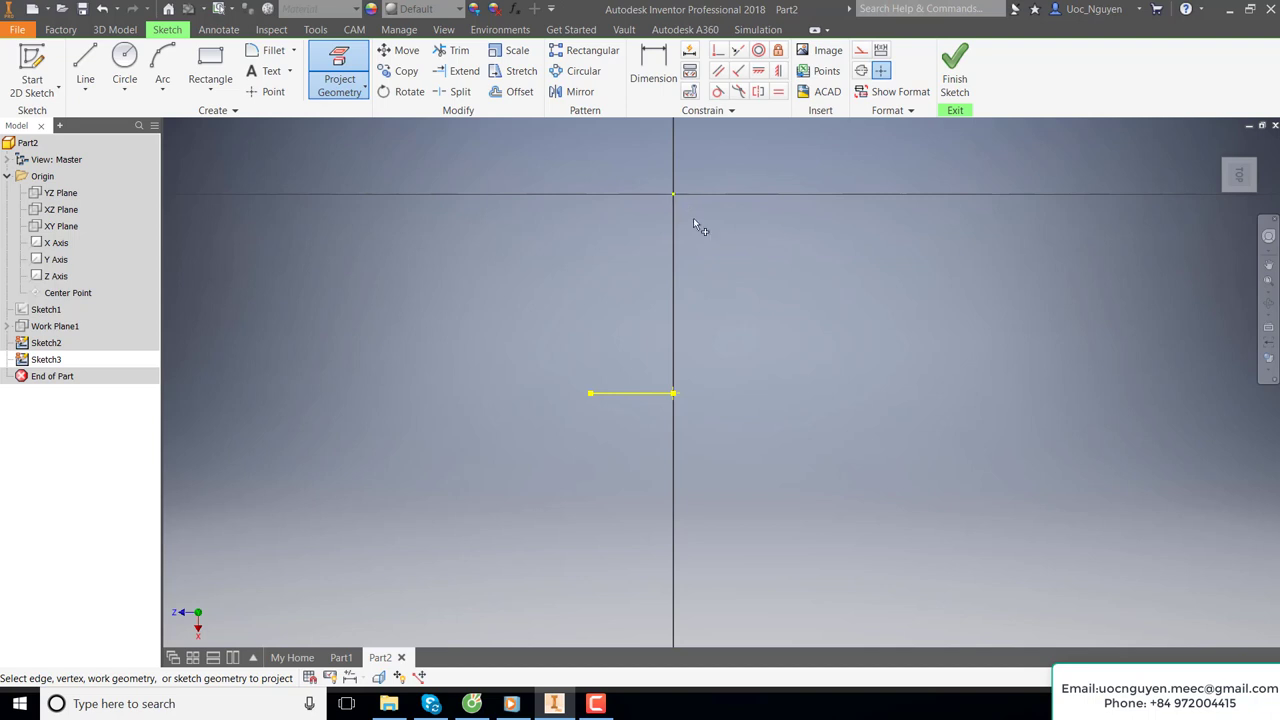
{"action": "key", "text": "Escape"}
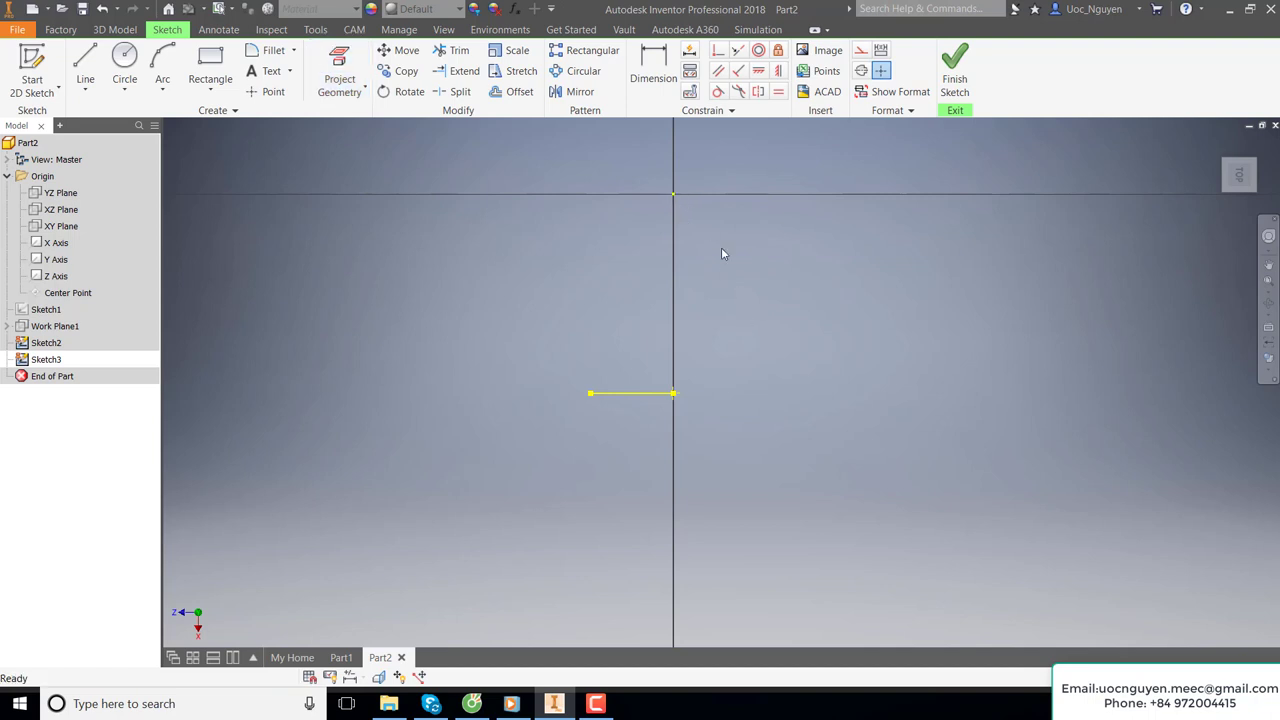
{"action": "left_click", "coordinate": [162, 63]}
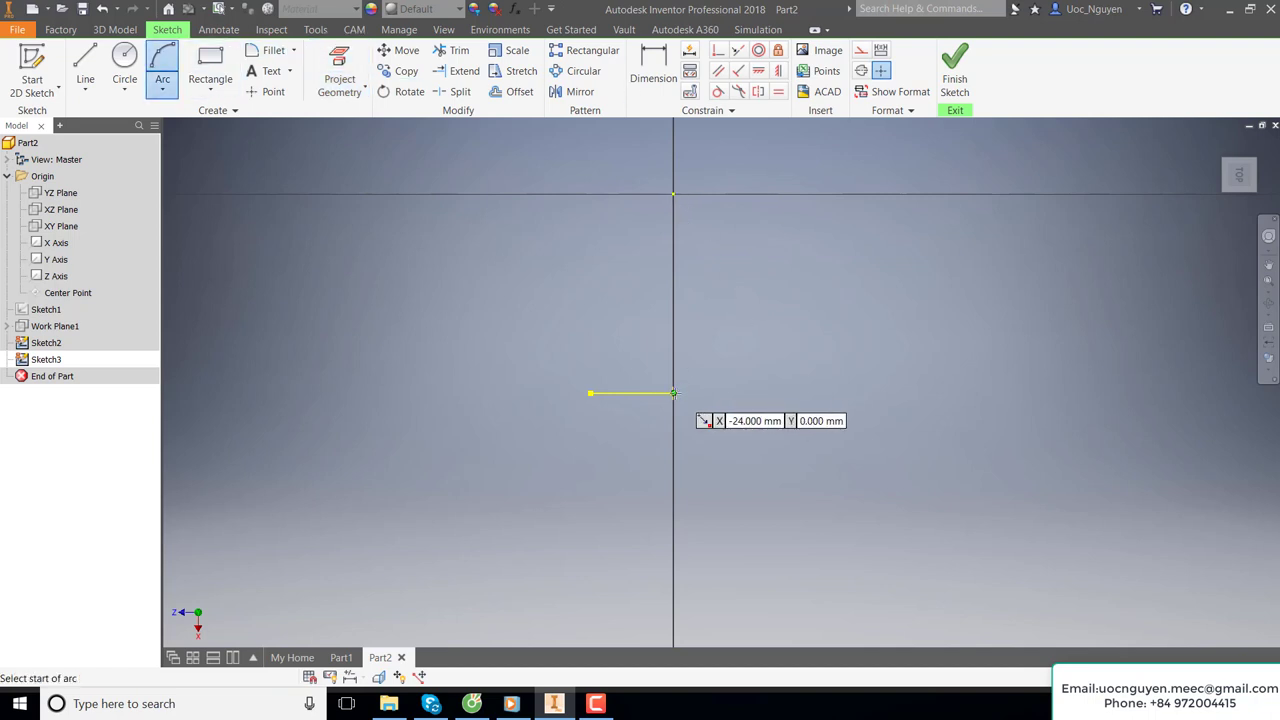
{"action": "left_click", "coordinate": [673, 393]}
{"action": "middle_click_drag", "start_coordinate": [812, 607], "coordinate": [740, 509]}
{"action": "left_click", "coordinate": [740, 517]}
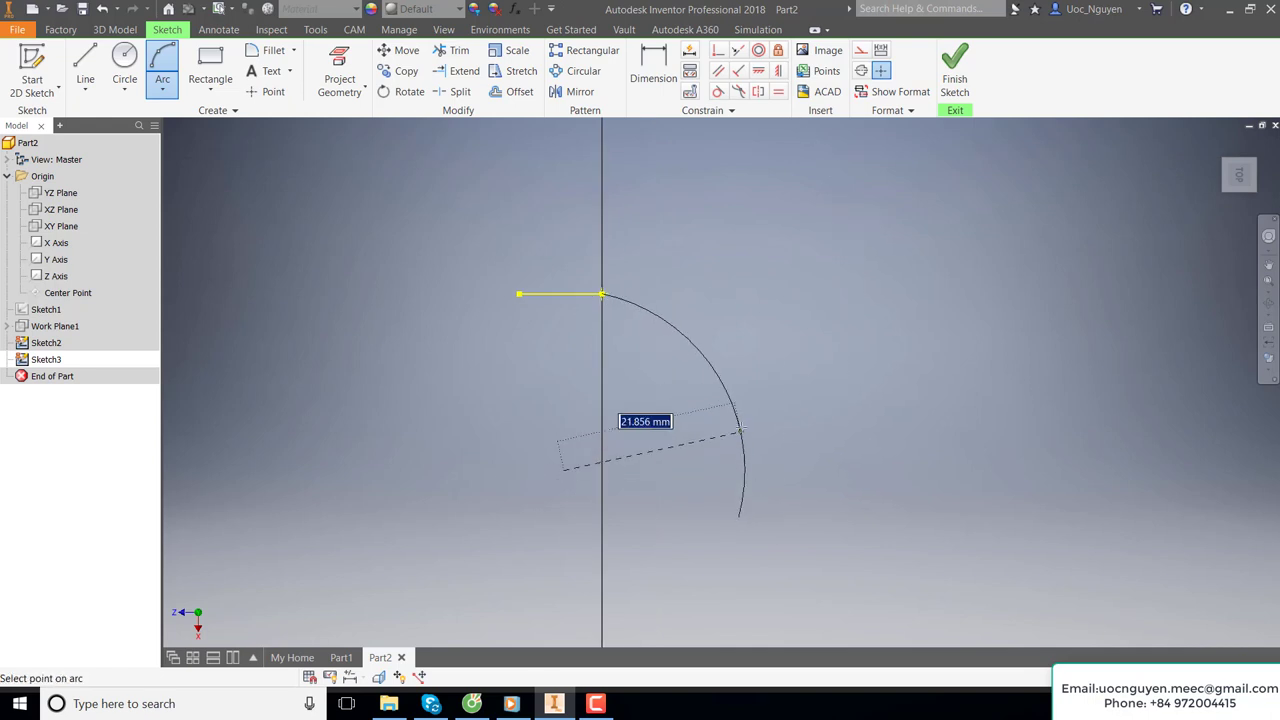
{"action": "left_click", "coordinate": [687, 466]}
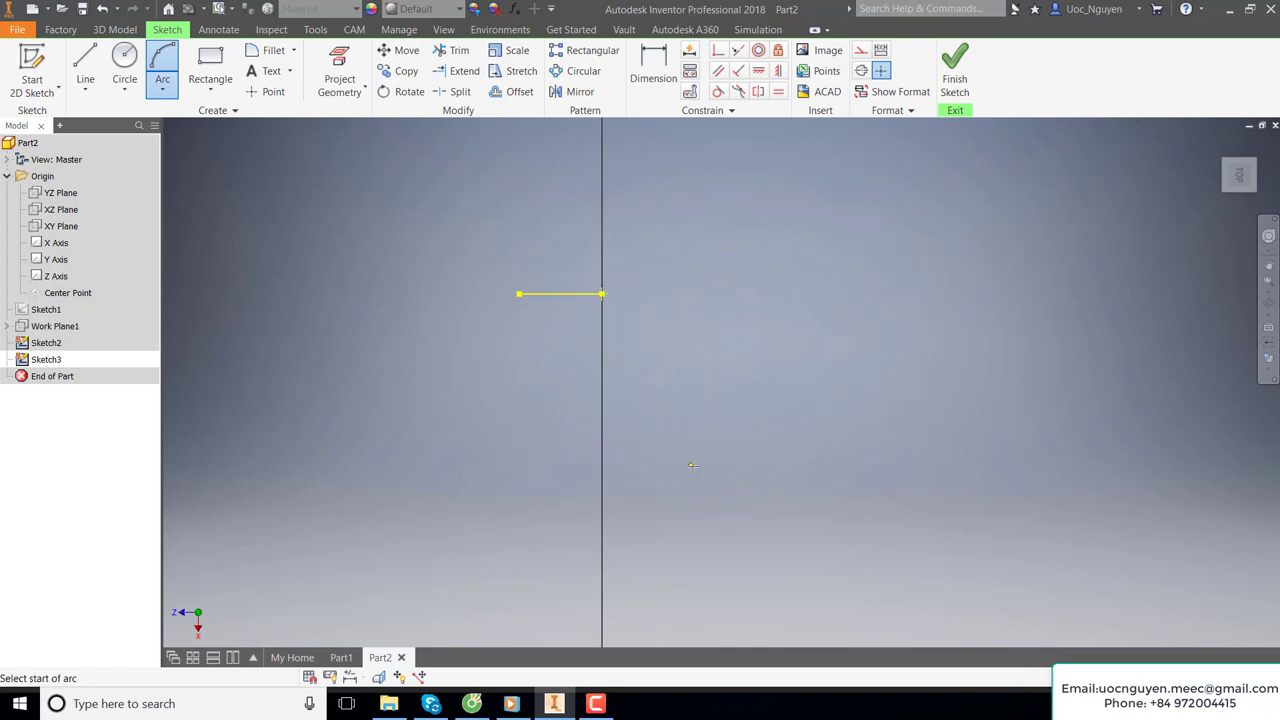
{"action": "key", "text": "Escape"}
Dimension the distance along the X axis between the arc's free endpoint and the origin as 65 mm.
{"action": "key", "text": "d"}
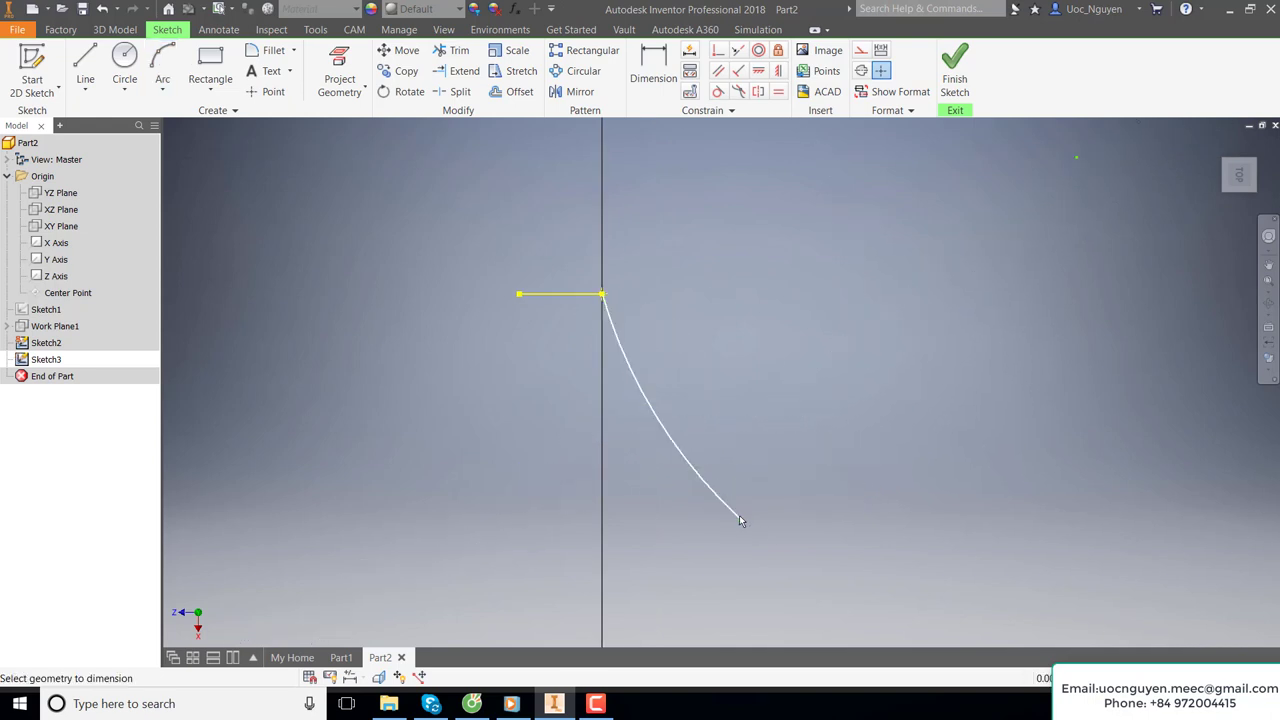
{"action": "left_click", "coordinate": [739, 515]}
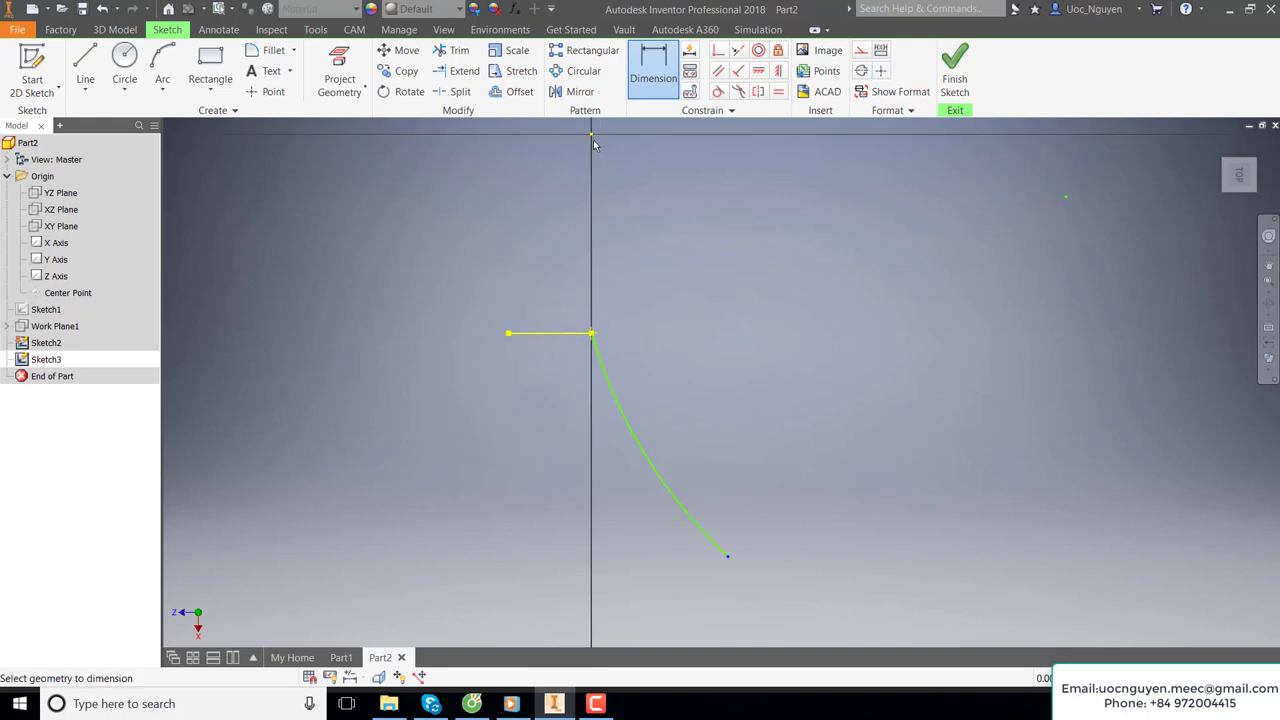
{"action": "left_click", "coordinate": [591, 134]}
{"action": "left_click", "coordinate": [800, 343]}
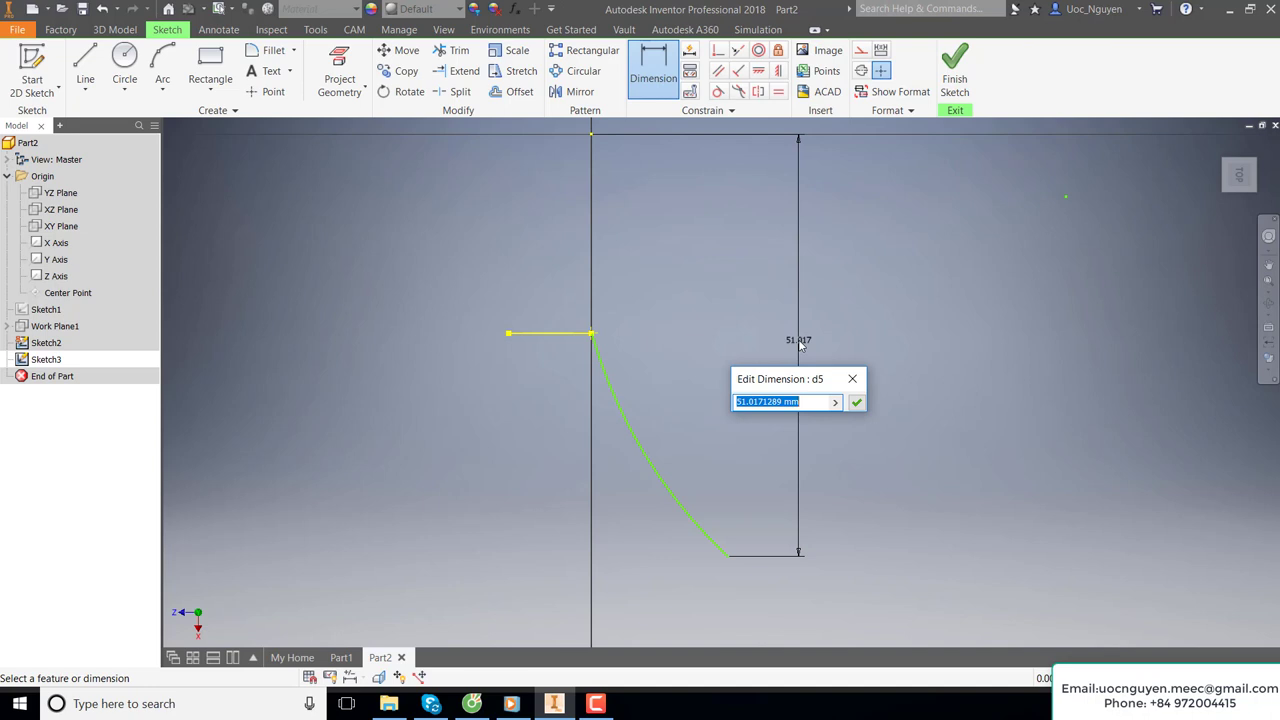
{"action": "type", "text": "65"}
{"action": "key", "text": "Return"}
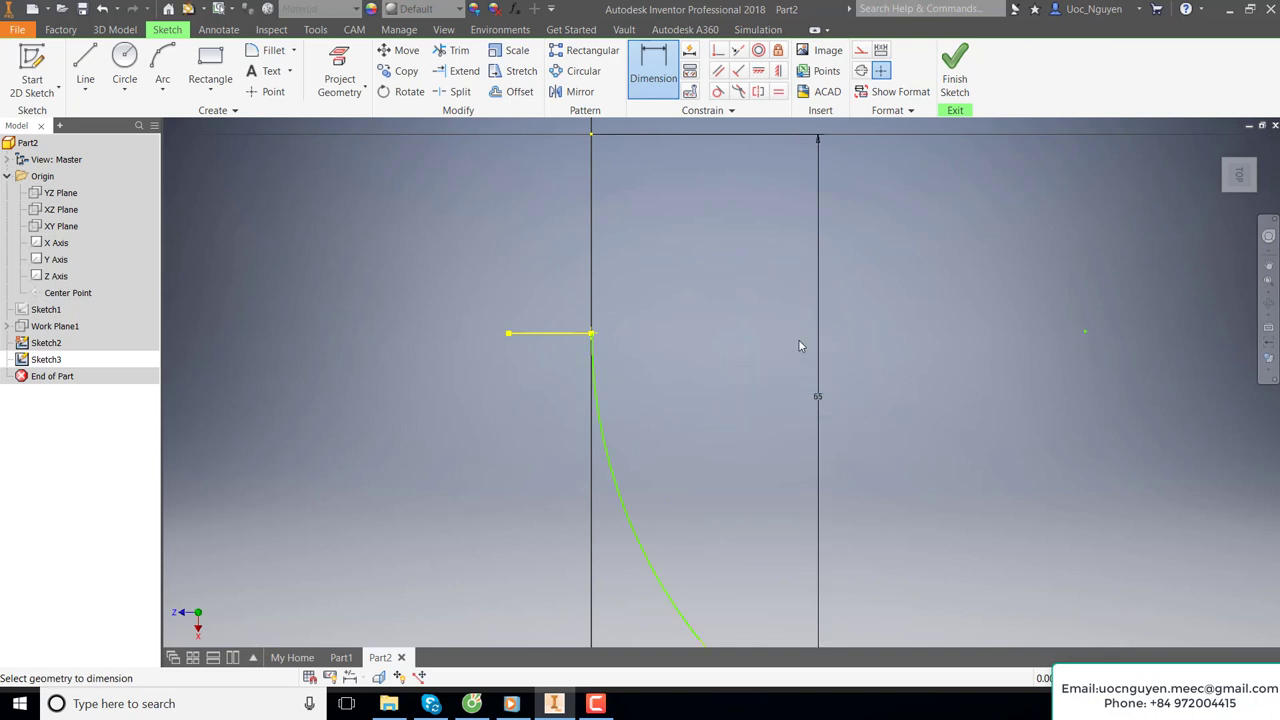
Dimension the distance along the Z axis between the arc's free endpoint and the origin as 20 mm.
{"action": "scroll", "coordinate": [798, 345], "scroll_direction": "up", "scroll_amount": 3}
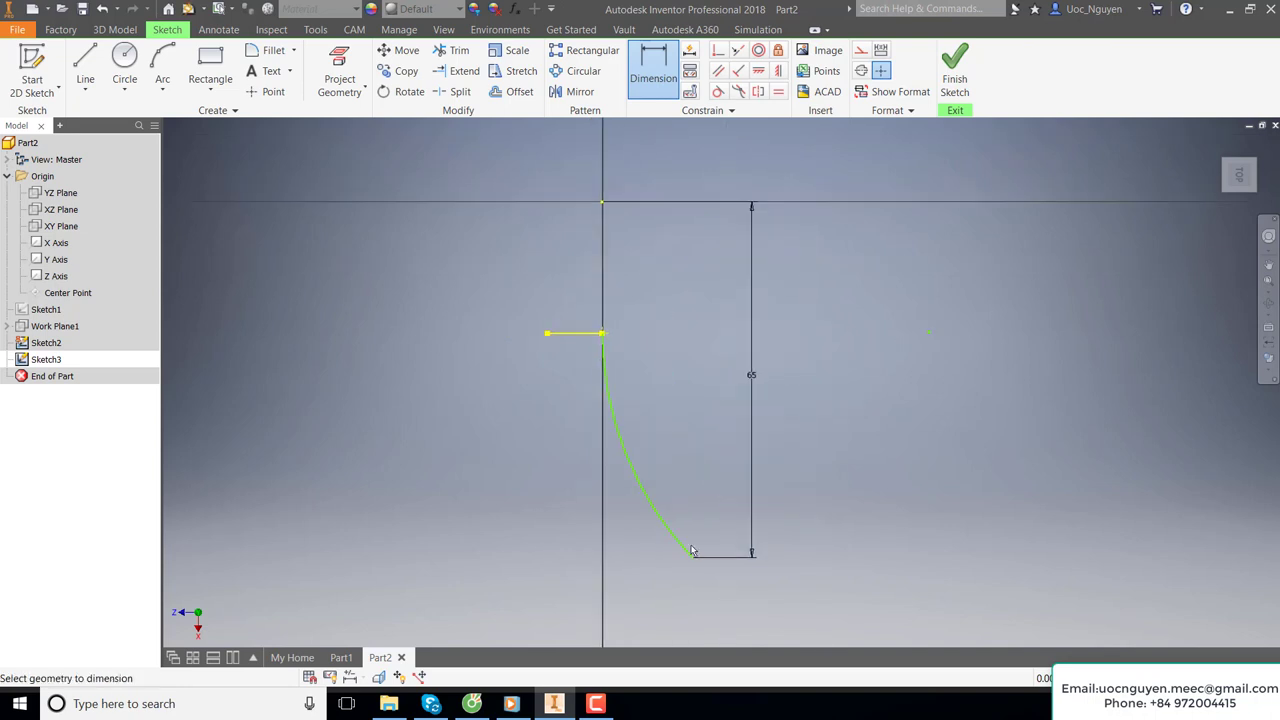
{"action": "left_click", "coordinate": [603, 205]}
{"action": "left_click", "coordinate": [690, 555]}
{"action": "left_click", "coordinate": [645, 585]}
{"action": "type", "text": "20"}
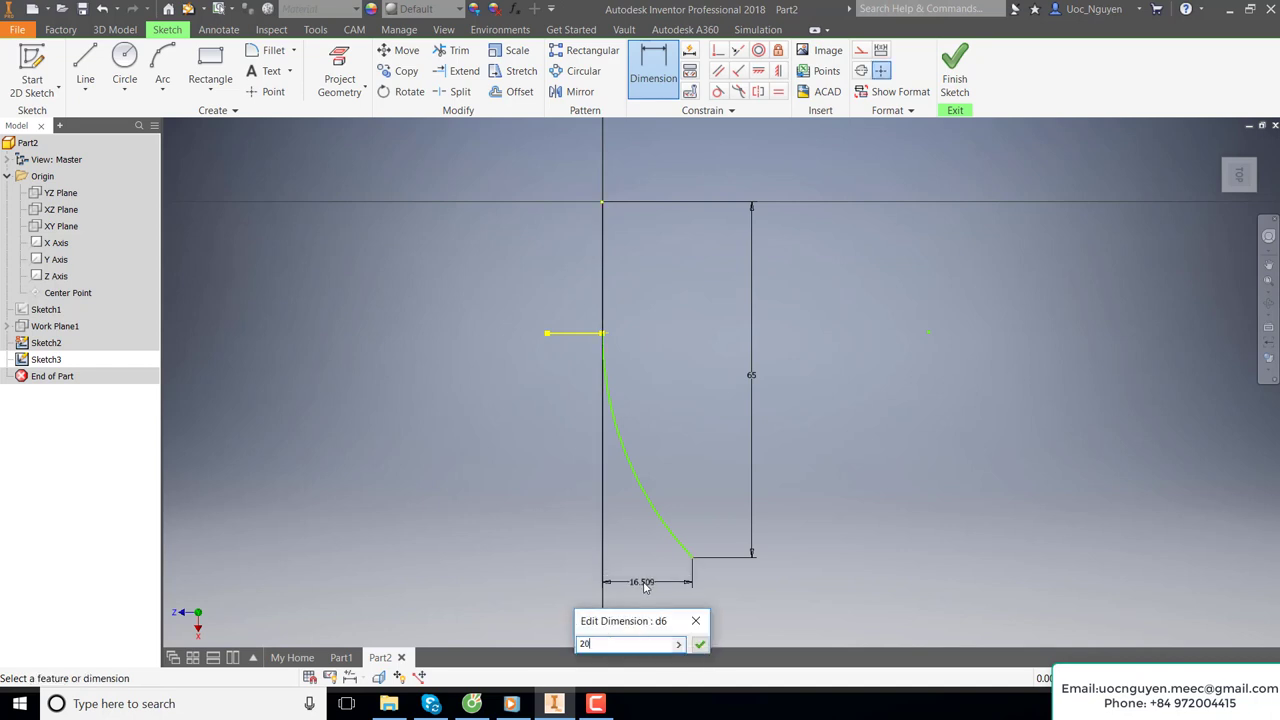
{"action": "key", "text": "Return"}
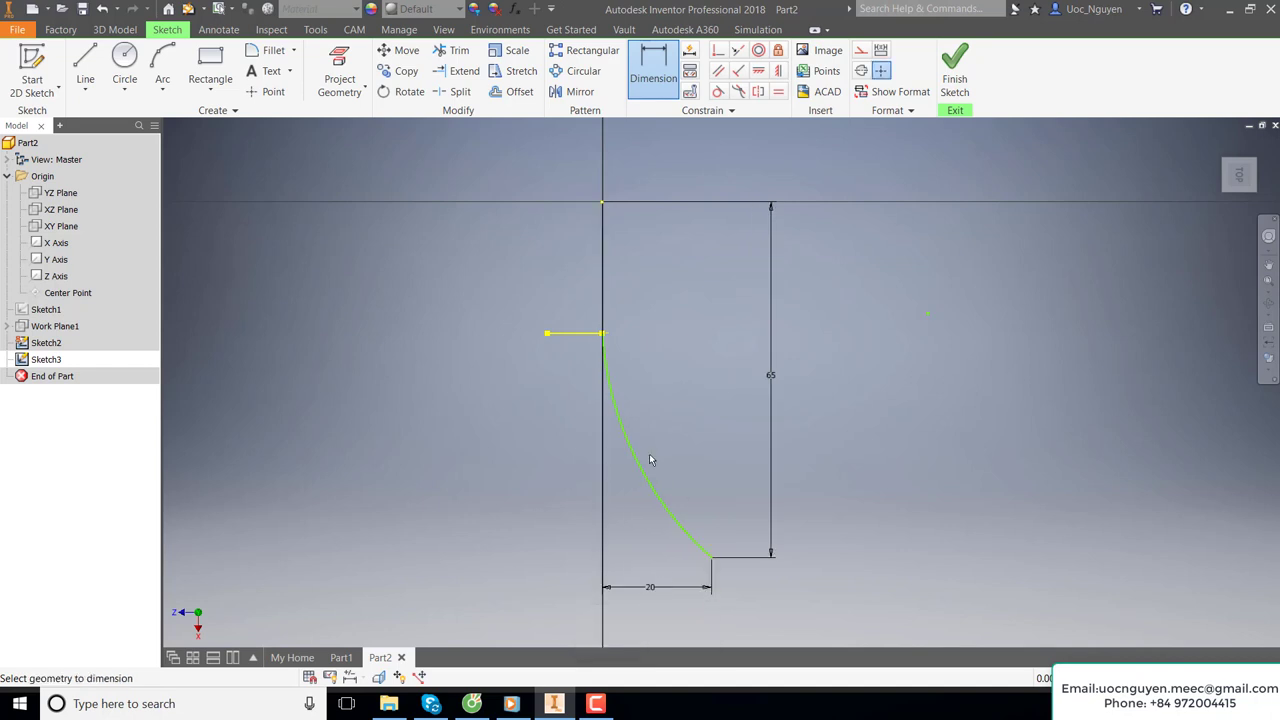
Dimension the arc's radius as 70 mm and finish the sketch.
{"action": "left_click", "coordinate": [644, 469]}
{"action": "left_click", "coordinate": [928, 314]}
{"action": "left_click", "coordinate": [683, 436]}
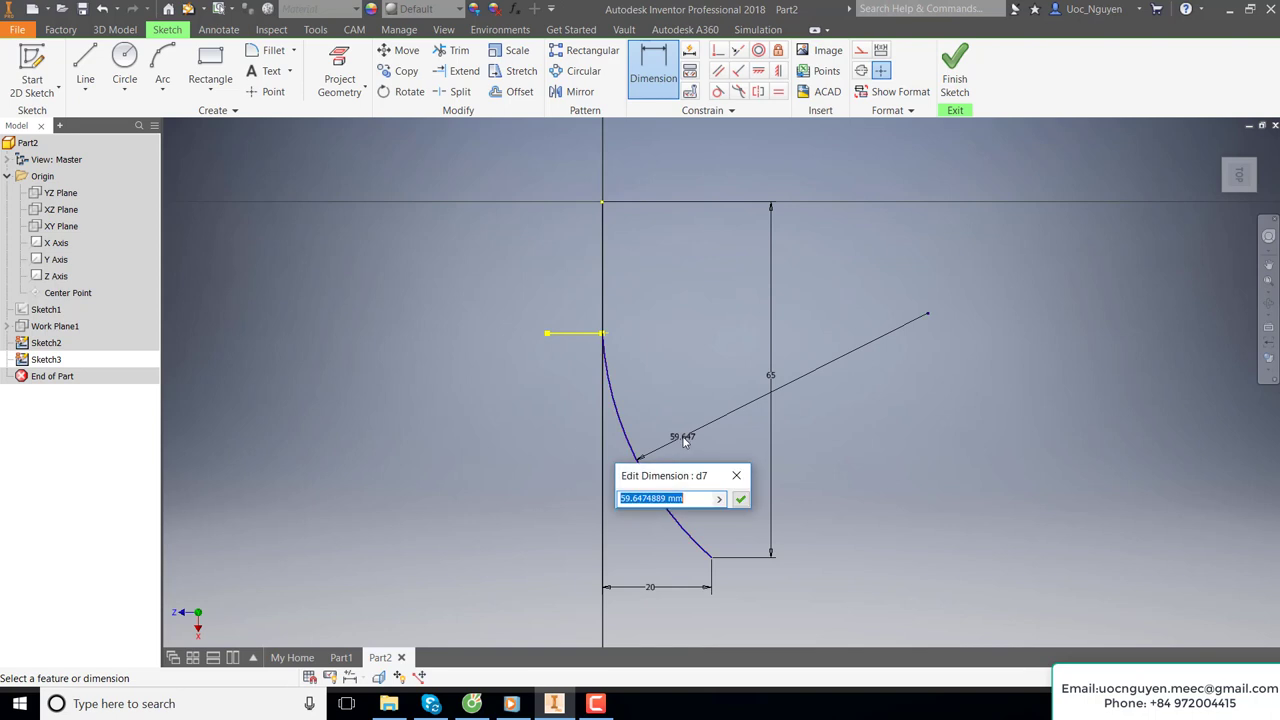
{"action": "type", "text": "70"}
{"action": "key", "text": "Return"}
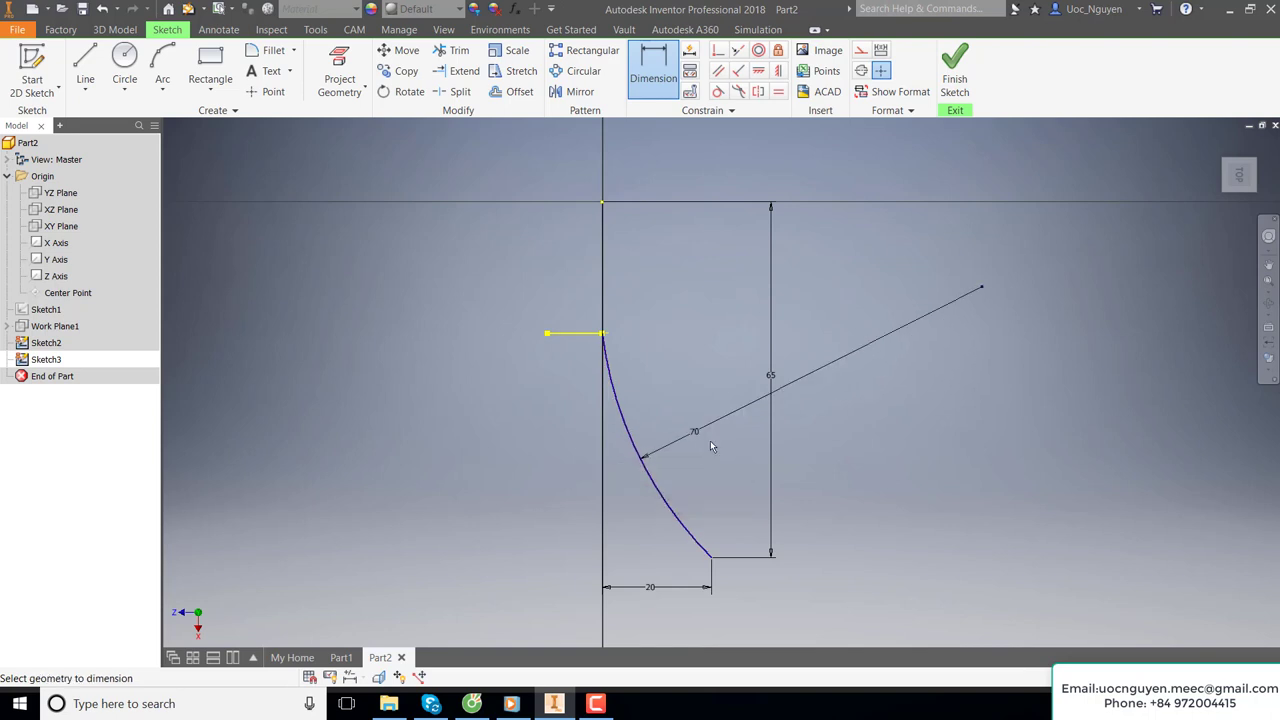
{"action": "mouse_move", "coordinate": [710, 446]}
{"action": "middle_mouse_down", "text": "shift"}
{"action": "mouse_move", "coordinate": [714, 471]}
{"action": "mouse_move", "coordinate": [714, 403]}
{"action": "mouse_move", "coordinate": [745, 410]}
{"action": "mouse_move", "coordinate": [766, 508]}
{"action": "middle_mouse_up", "text": "shift"}
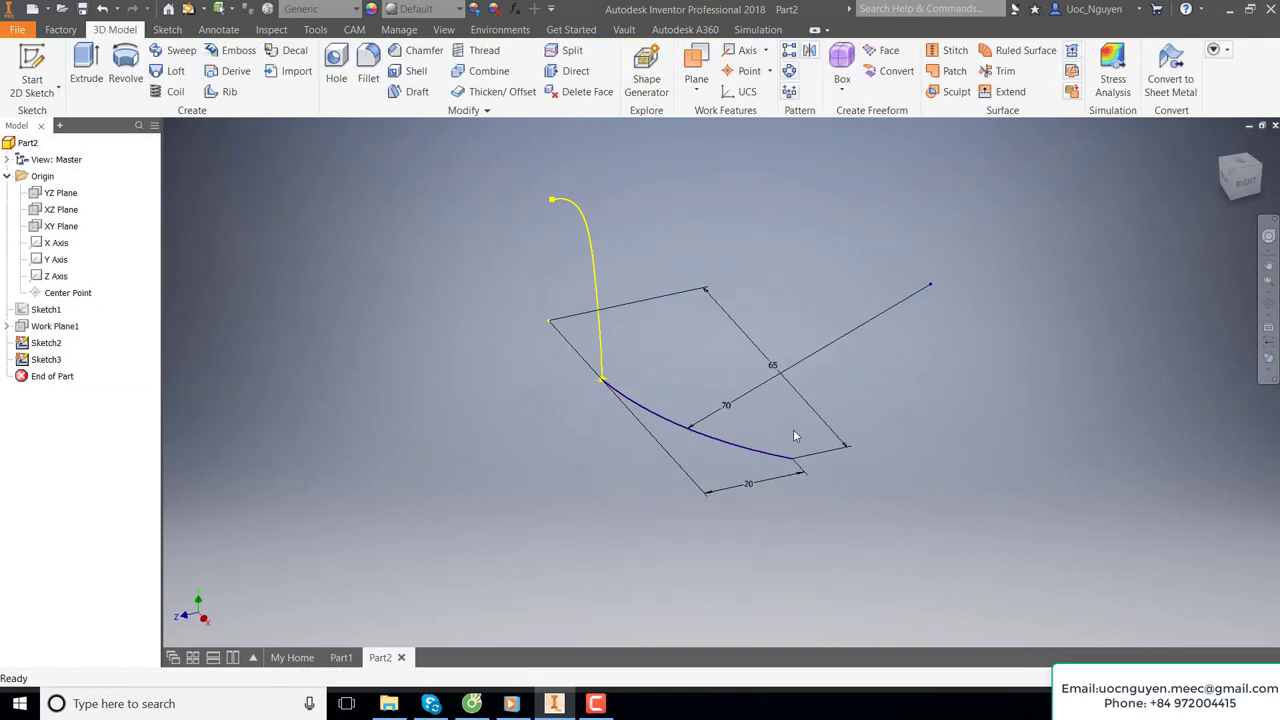
Create a work plane parallel to the YZ plane through the guide arc's free endpoint.
{"action": "mouse_move", "coordinate": [795, 436]}
{"action": "middle_mouse_down", "text": "shift"}
{"action": "mouse_move", "coordinate": [771, 429]}
{"action": "mouse_move", "coordinate": [836, 391]}
{"action": "mouse_move", "coordinate": [840, 432]}
{"action": "middle_mouse_up", "text": "shift"}
{"action": "left_click", "coordinate": [696, 90]}
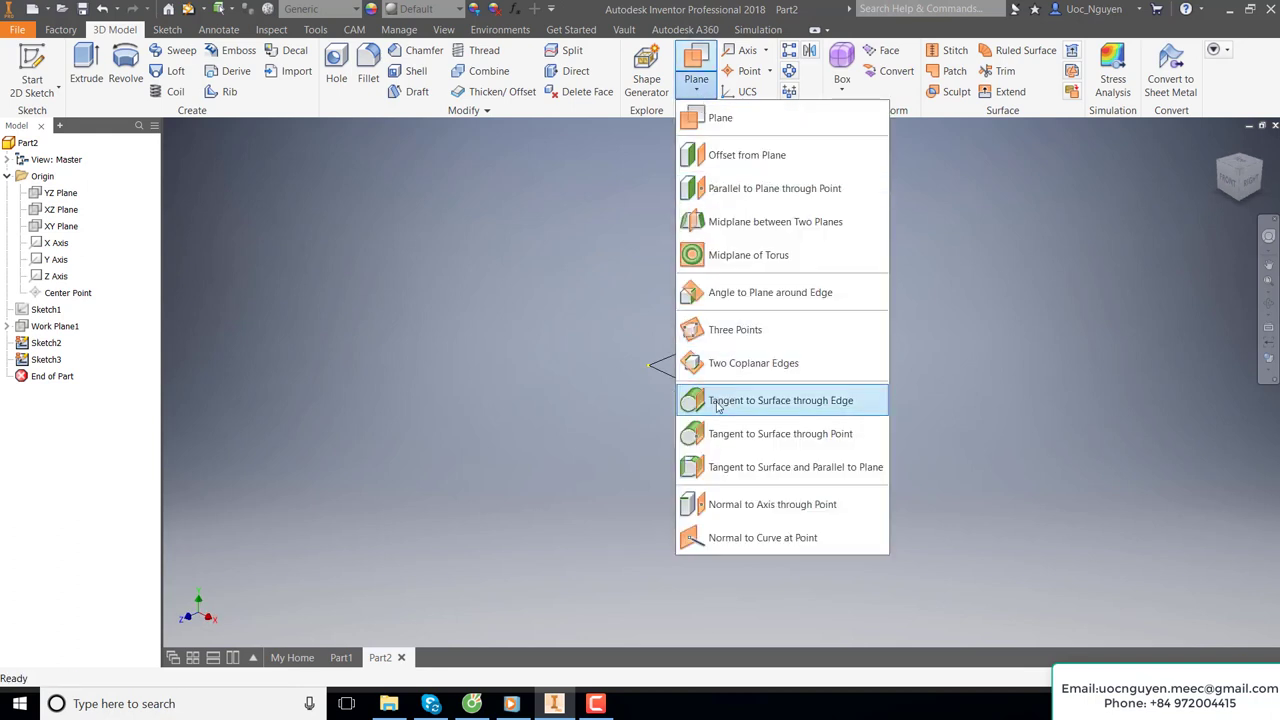
{"action": "left_click", "coordinate": [722, 190]}
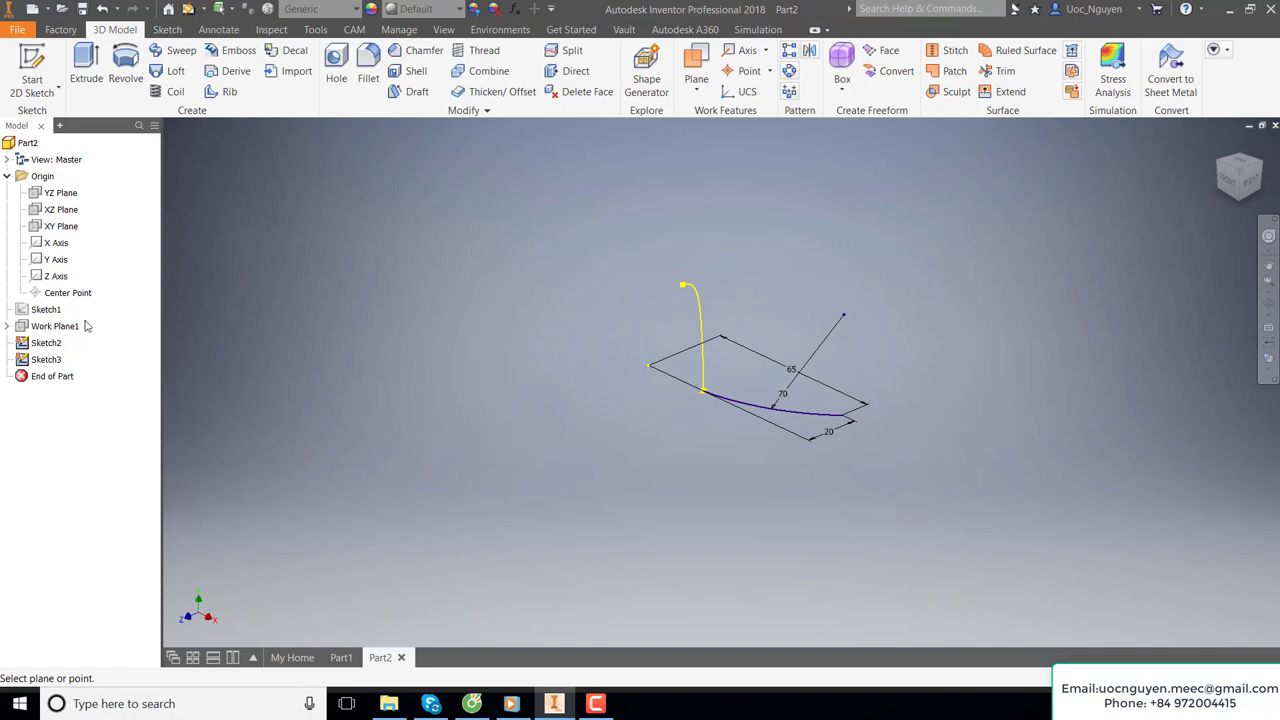
{"action": "left_click", "coordinate": [60, 192]}
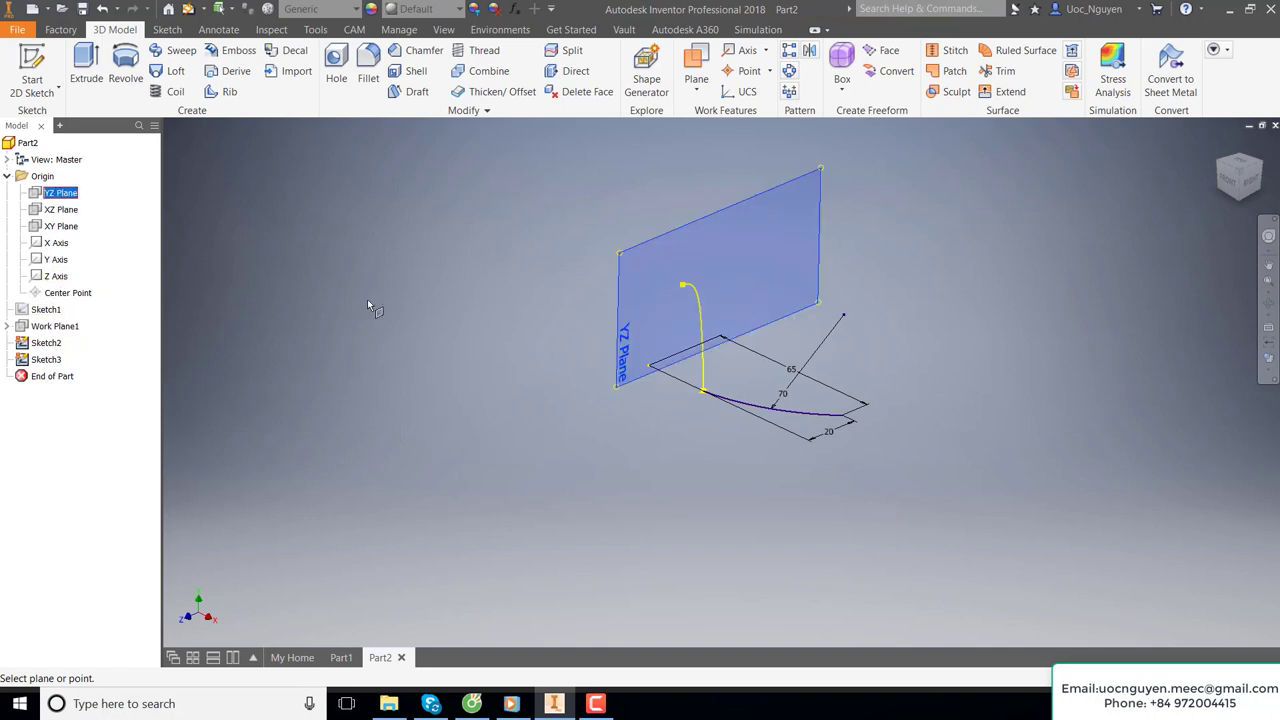
{"action": "left_click", "coordinate": [845, 420]}
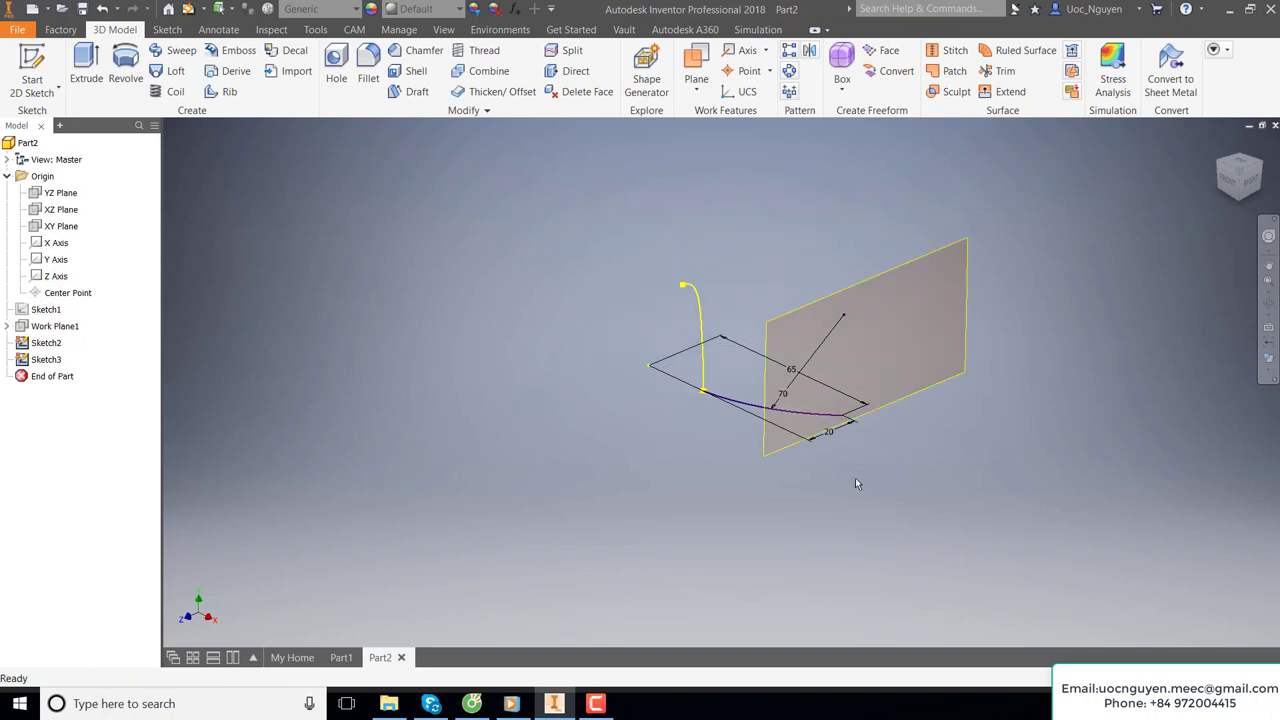
Start a sketch on the new work plane and project the first profile's two endpoints and the guide arc's free endpoint.
{"action": "right_click", "coordinate": [852, 290]}
{"action": "left_click", "coordinate": [856, 329]}
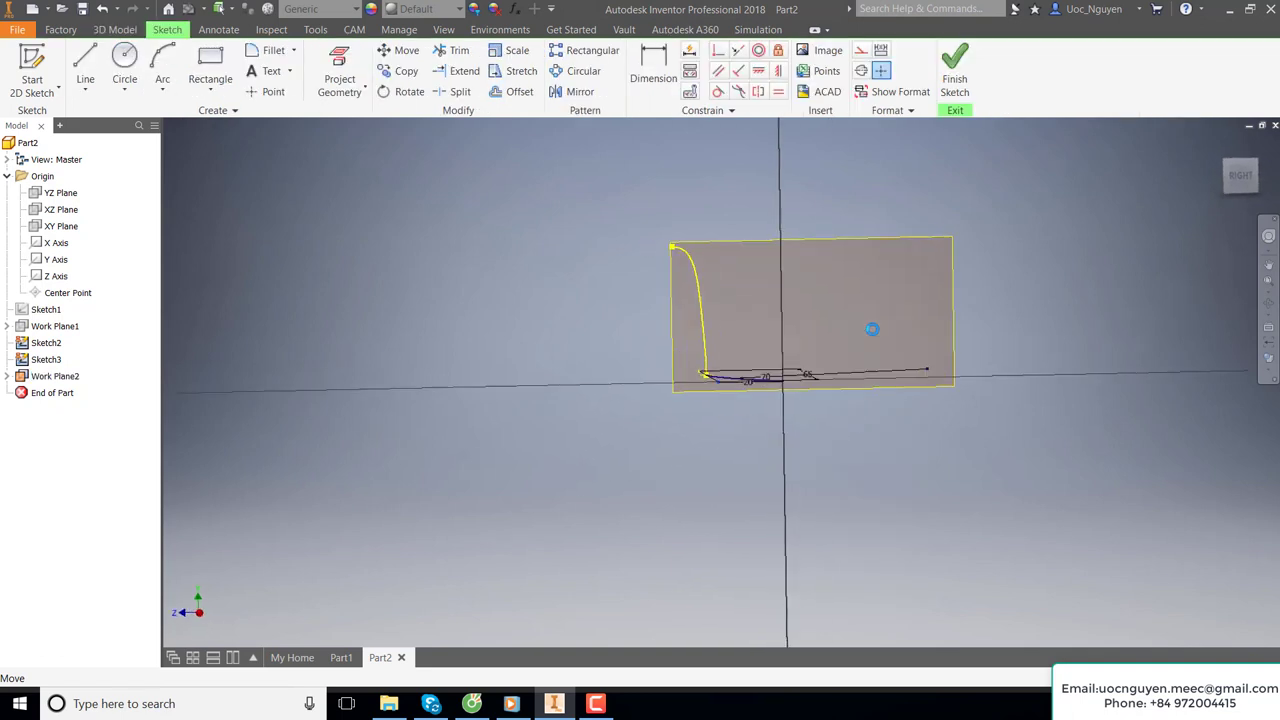
{"action": "scroll", "coordinate": [826, 358], "scroll_direction": "up", "scroll_amount": 3}
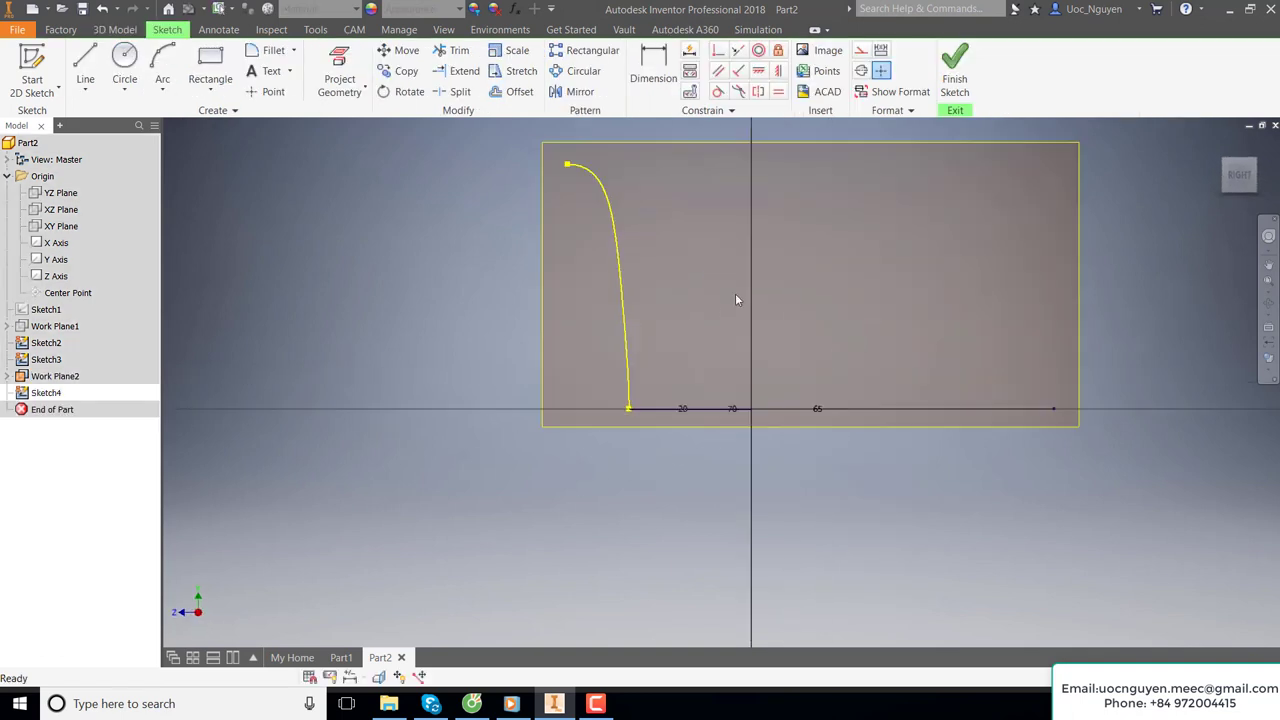
{"action": "key", "text": "p"}
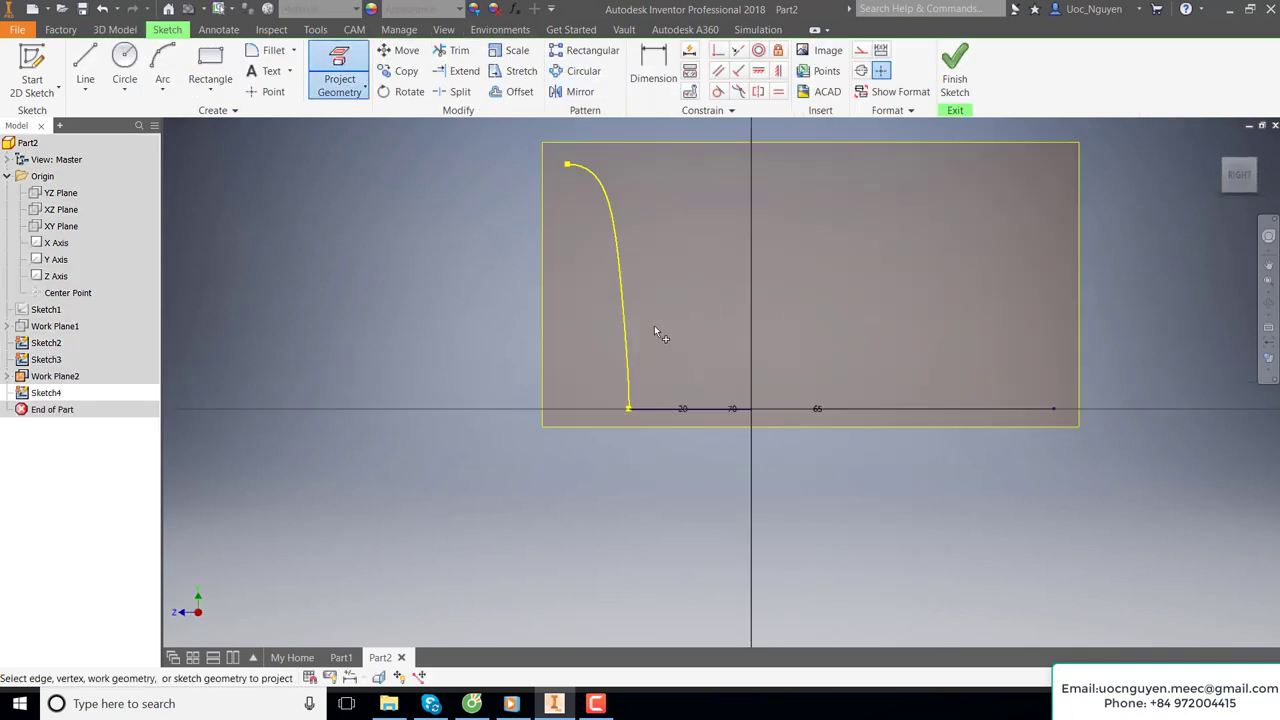
{"action": "left_click", "coordinate": [568, 167]}
{"action": "key", "text": "Escape"}
{"action": "middle_click_drag", "start_coordinate": [586, 479], "coordinate": [590, 499]}
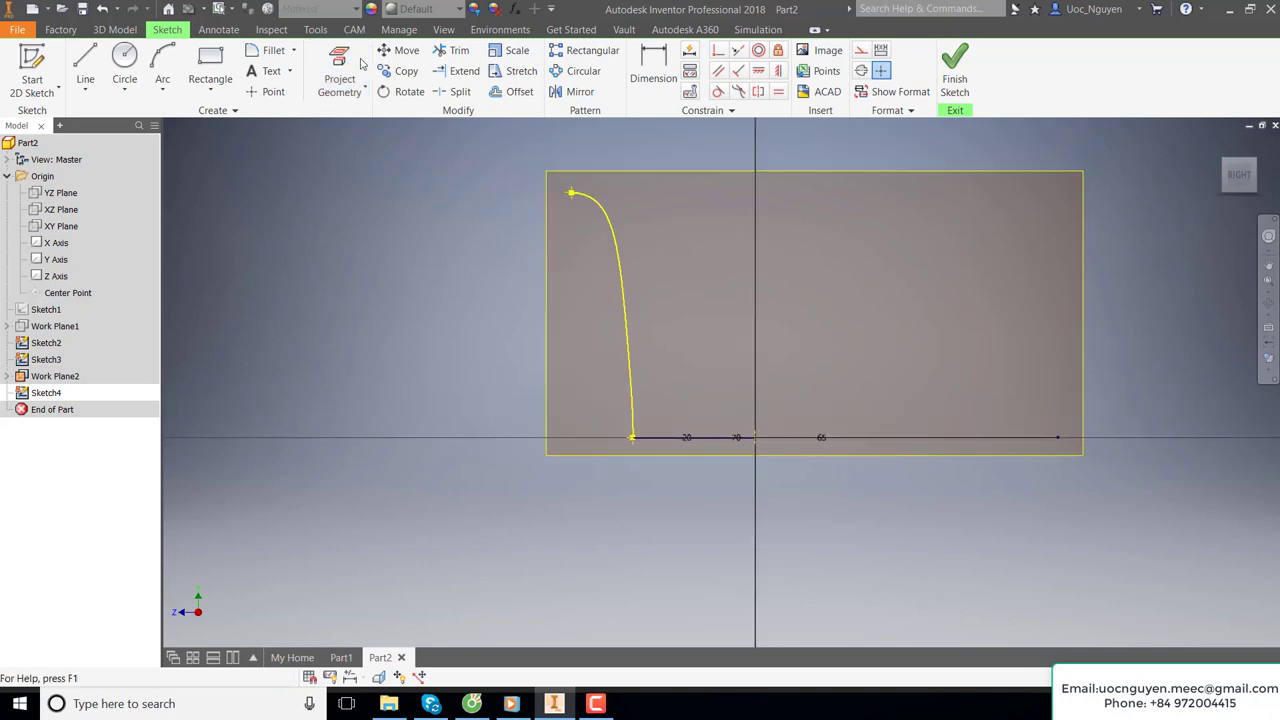
Draw a four-point interpolation spline from the guide arc's projected endpoint up to a point beyond the first profile's upper end.
{"action": "left_click", "coordinate": [85, 90]}
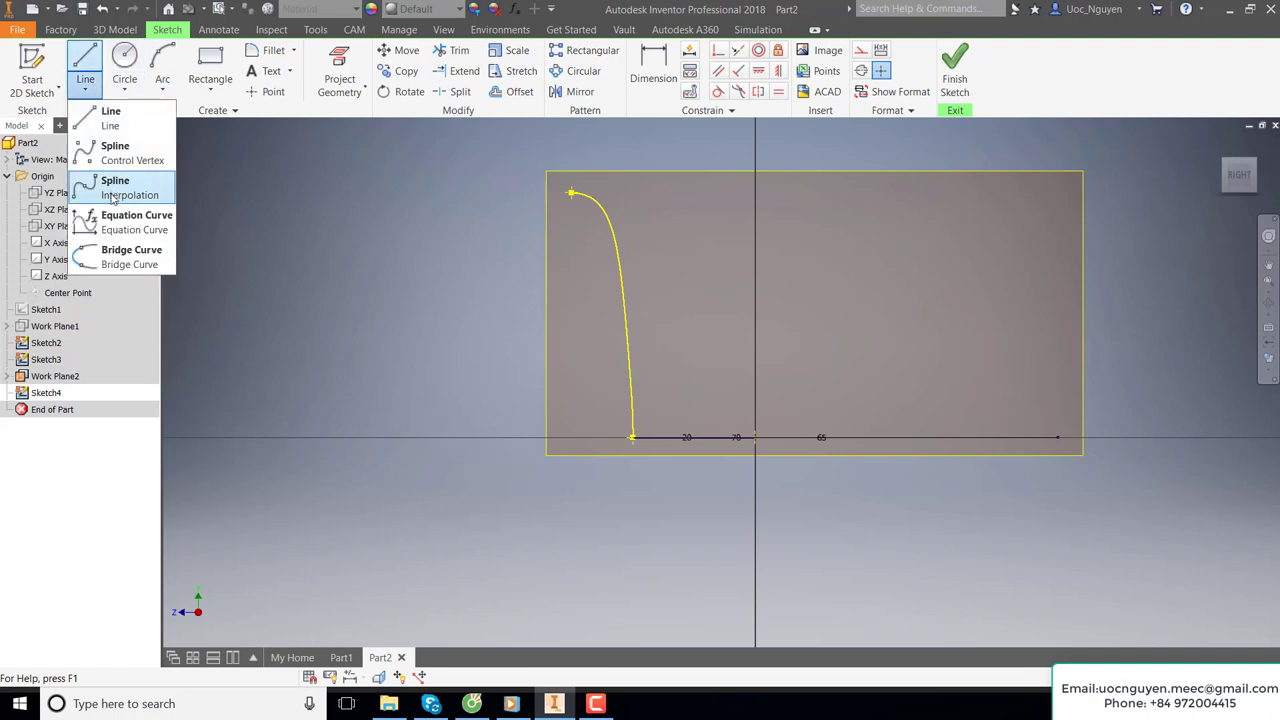
{"action": "left_click", "coordinate": [115, 180]}
{"action": "left_click", "coordinate": [756, 437]}
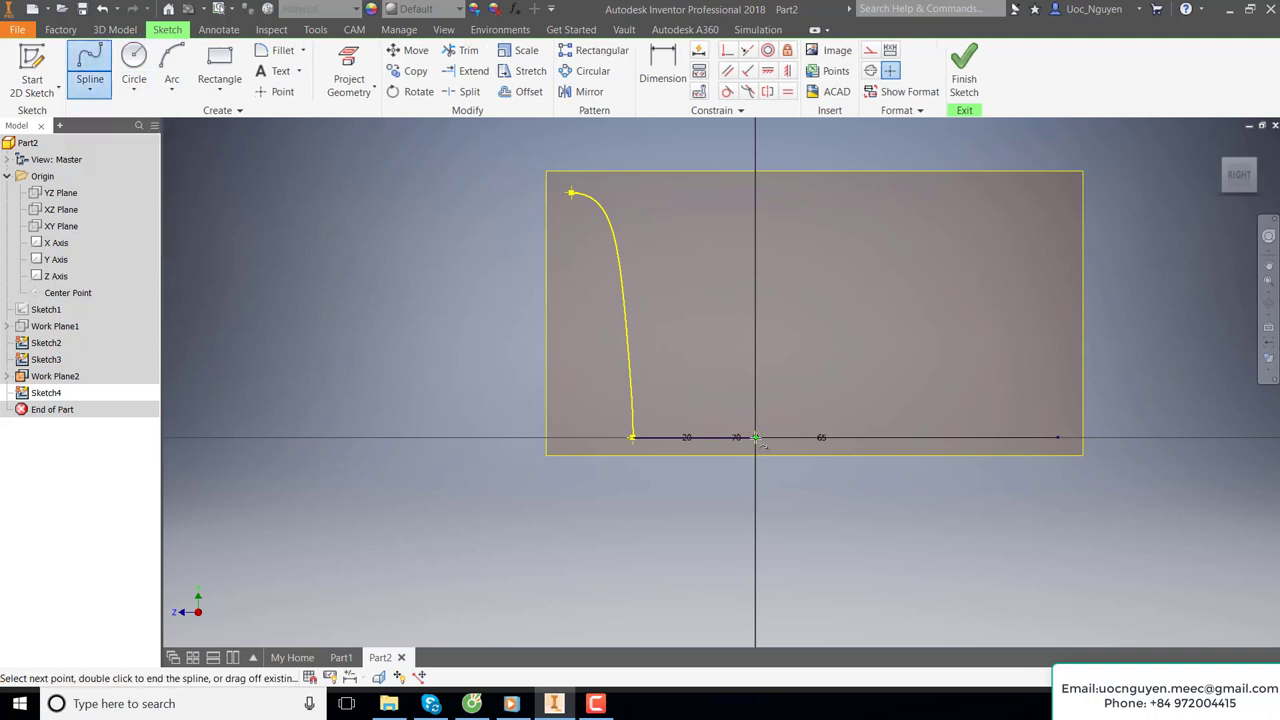
{"action": "left_click", "coordinate": [702, 406]}
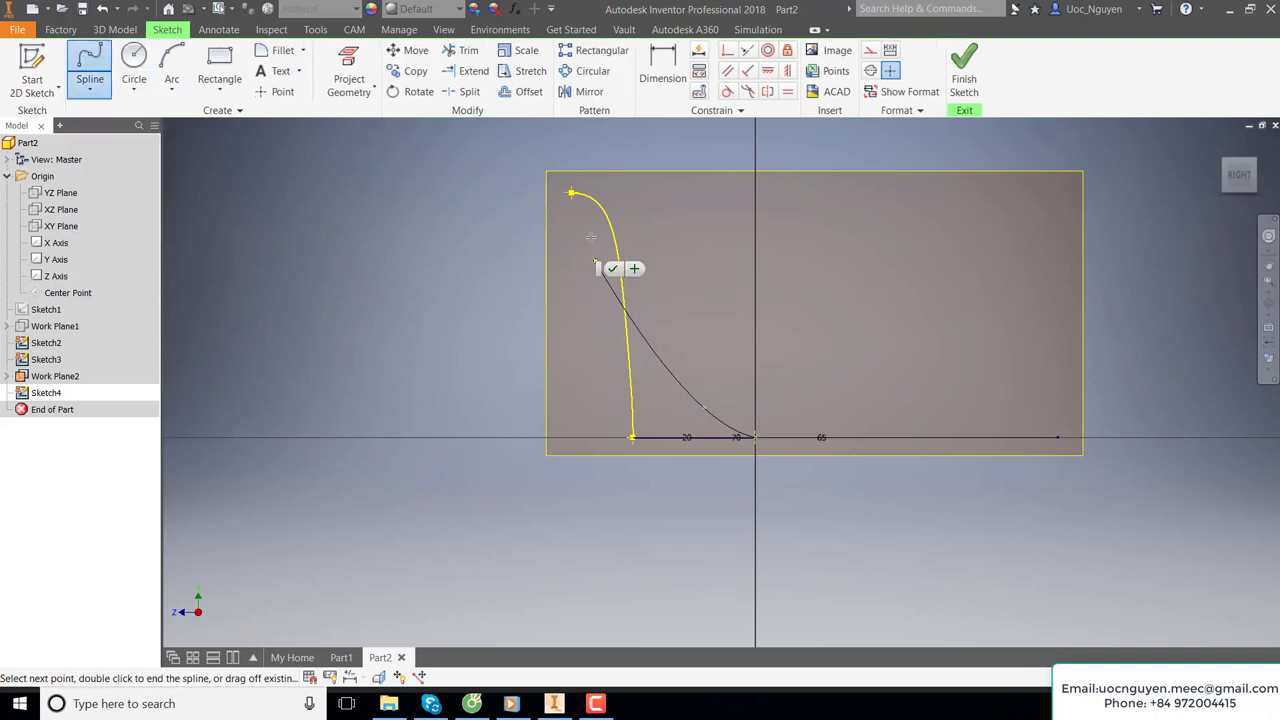
{"action": "double_click", "coordinate": [507, 204]}
Dimension the vertical distance between the spline's two endpoints as 40 mm.
{"action": "key", "text": "d"}
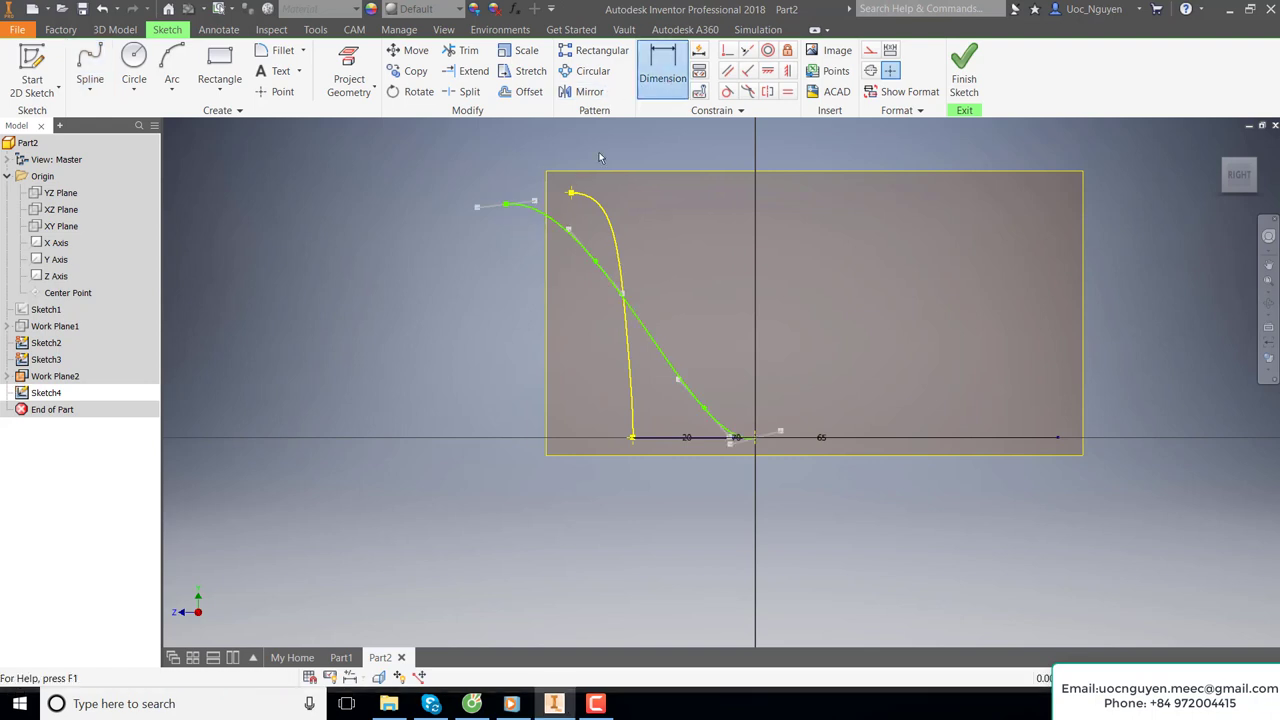
{"action": "left_click", "coordinate": [507, 204]}
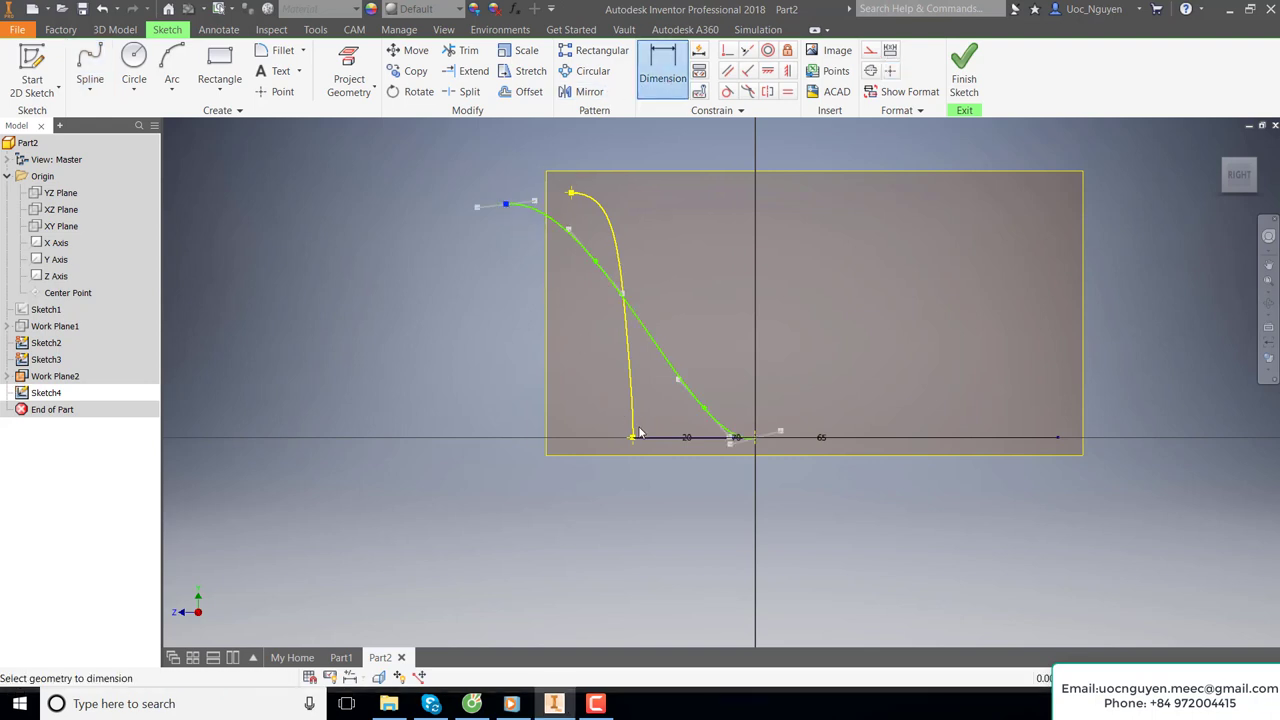
{"action": "left_click", "coordinate": [753, 440]}
{"action": "left_click", "coordinate": [405, 335]}
{"action": "type", "text": "40"}
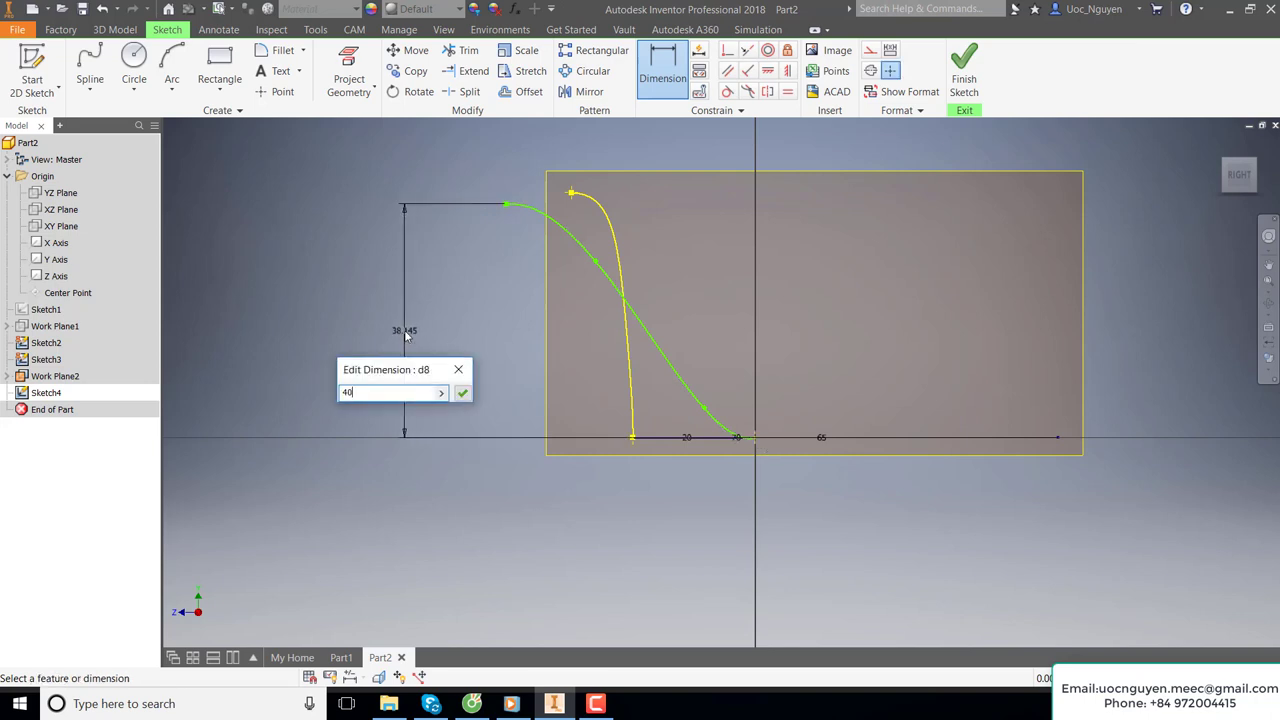
{"action": "key", "text": "Return"}
{"action": "middle_click_drag", "start_coordinate": [462, 275], "coordinate": [425, 296]}
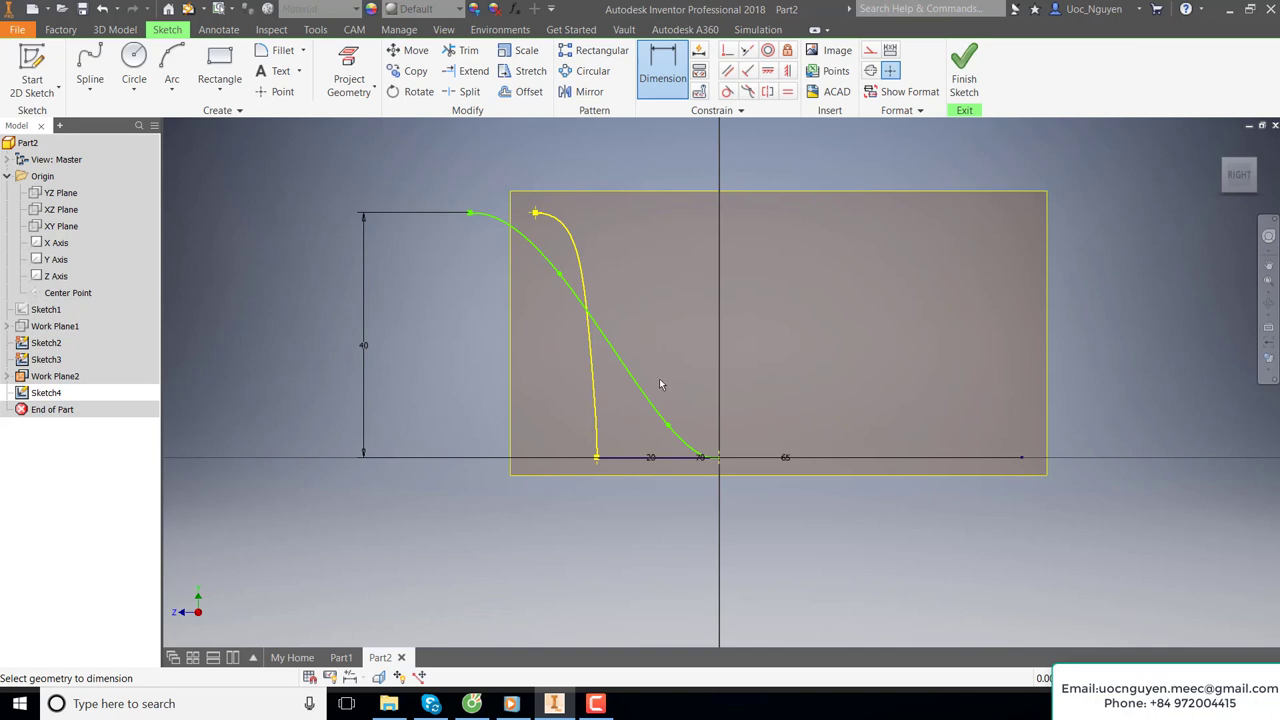
{"action": "key", "text": "Escape"}
Draw a horizontal construction line from the spline's lower endpoint and constrain the spline tangent to it.
{"action": "scroll", "coordinate": [679, 465], "scroll_direction": "up", "scroll_amount": 5}
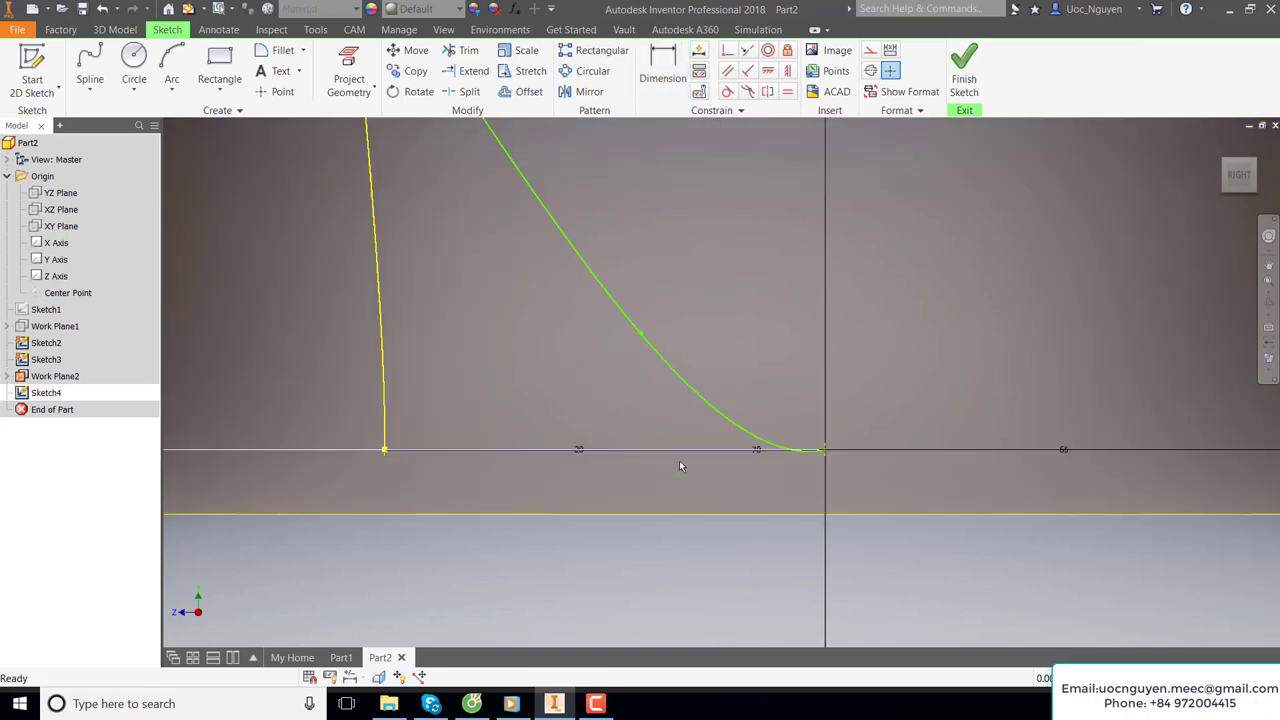
{"action": "key", "text": "l"}
{"action": "left_click", "coordinate": [822, 450]}
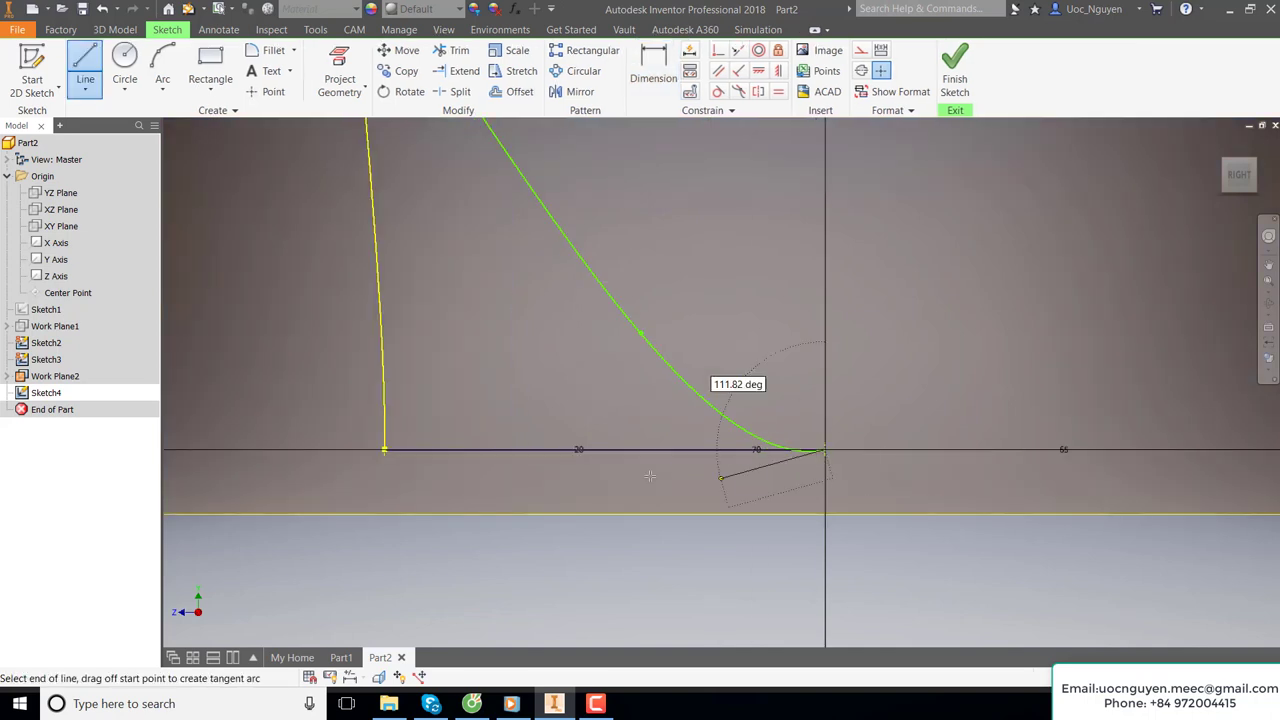
{"action": "left_click", "coordinate": [638, 450]}
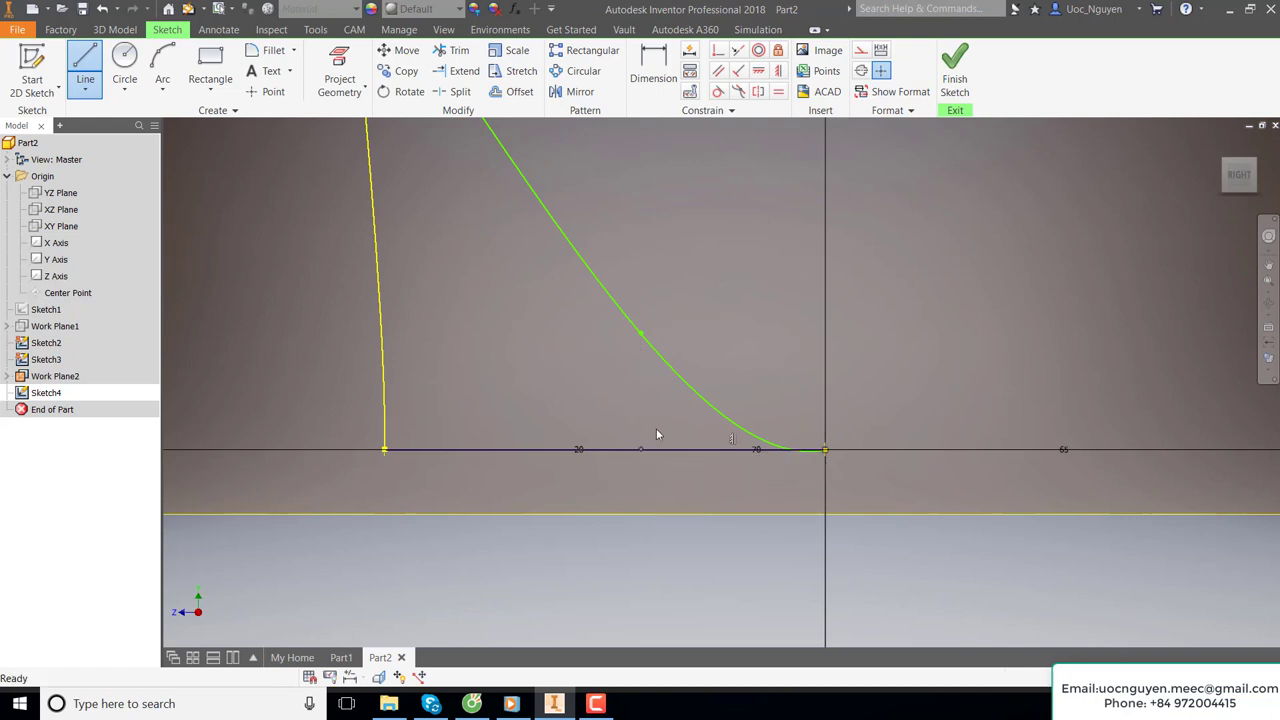
{"action": "key", "text": "Escape"}
{"action": "right_click", "coordinate": [650, 548]}
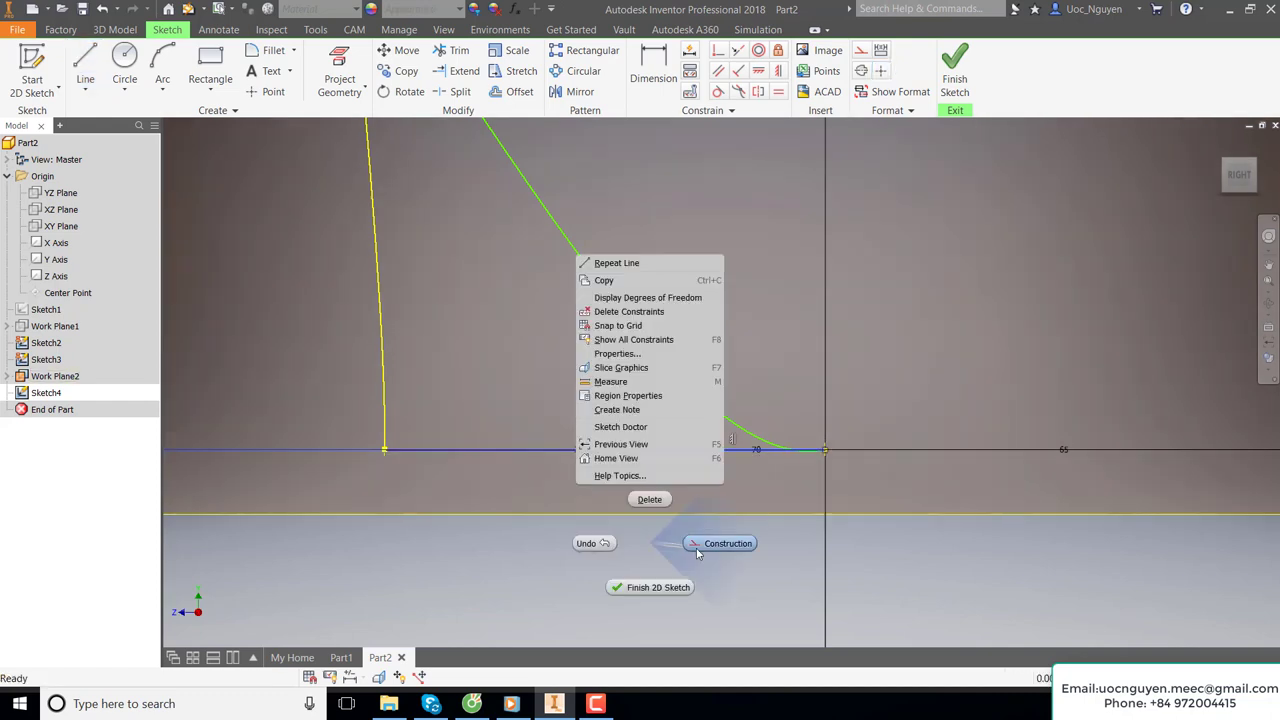
{"action": "key", "text": "Escape"}
{"action": "left_click", "coordinate": [719, 92]}
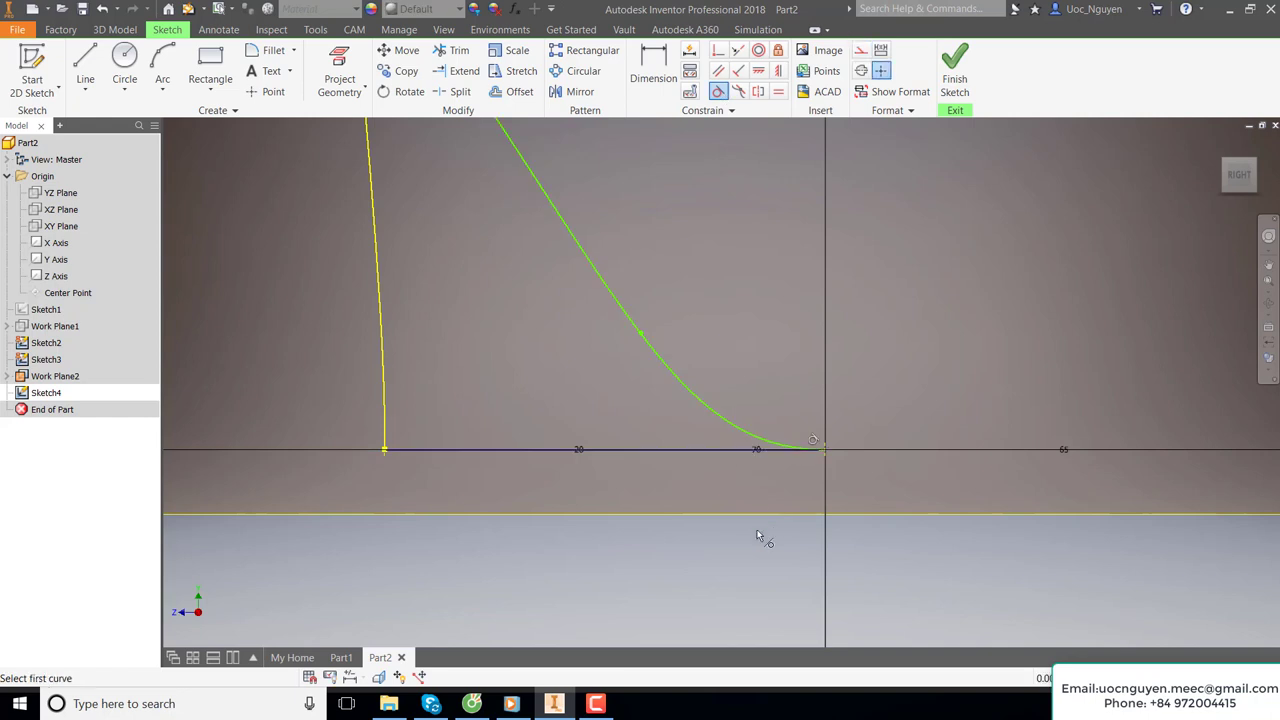
{"action": "key", "text": "Escape"}
Move the spline's upper interior point slightly down and draw a horizontal construction line from the spline's upper endpoint.
{"action": "scroll", "coordinate": [756, 535], "scroll_direction": "up", "scroll_amount": 3}
{"action": "scroll", "coordinate": [533, 290], "scroll_direction": "down", "scroll_amount": 5}
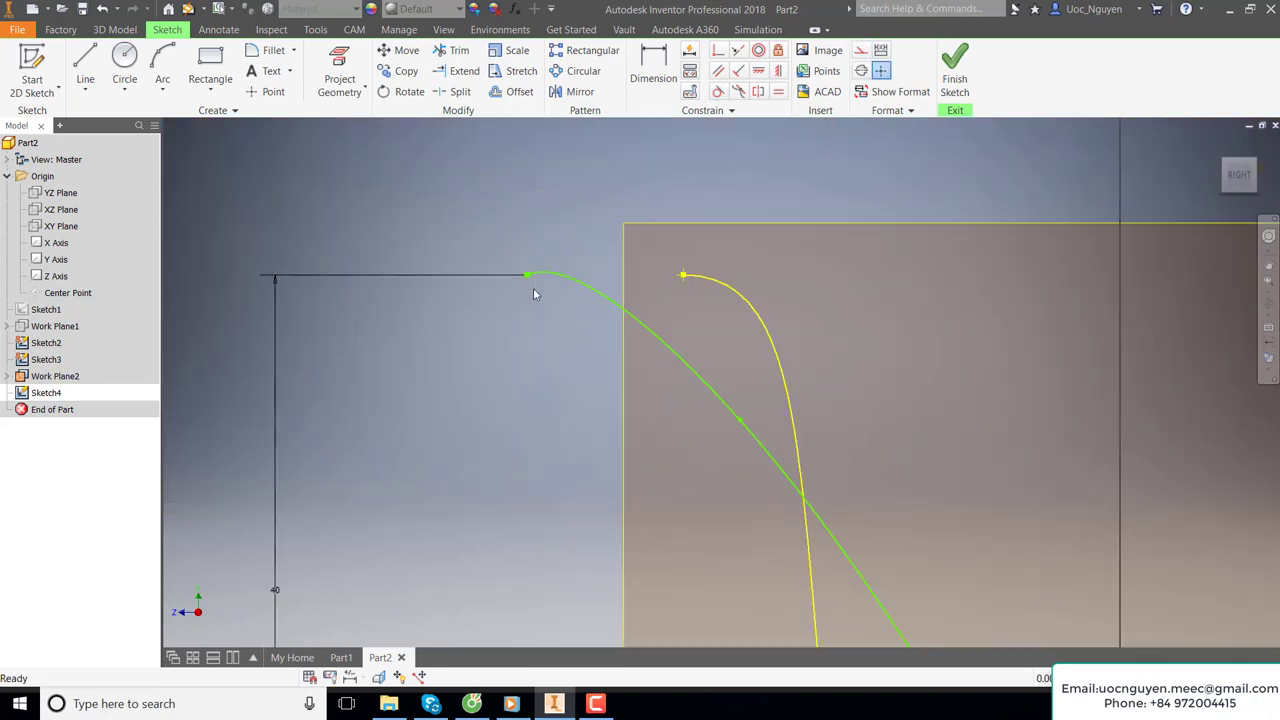
{"action": "left_click_drag", "start_coordinate": [740, 422], "coordinate": [743, 440]}
{"action": "key", "text": "l"}
{"action": "left_click", "coordinate": [526, 275]}
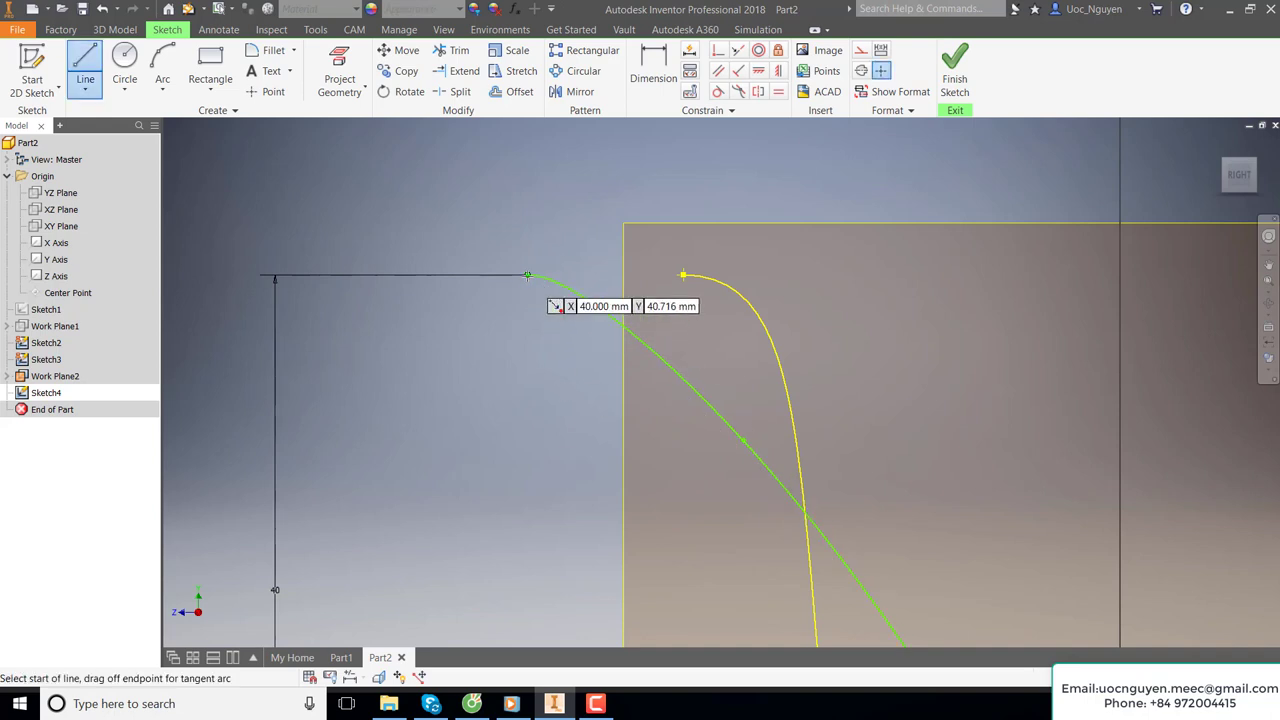
{"action": "left_click", "coordinate": [612, 275]}
{"action": "key", "text": "Escape"}
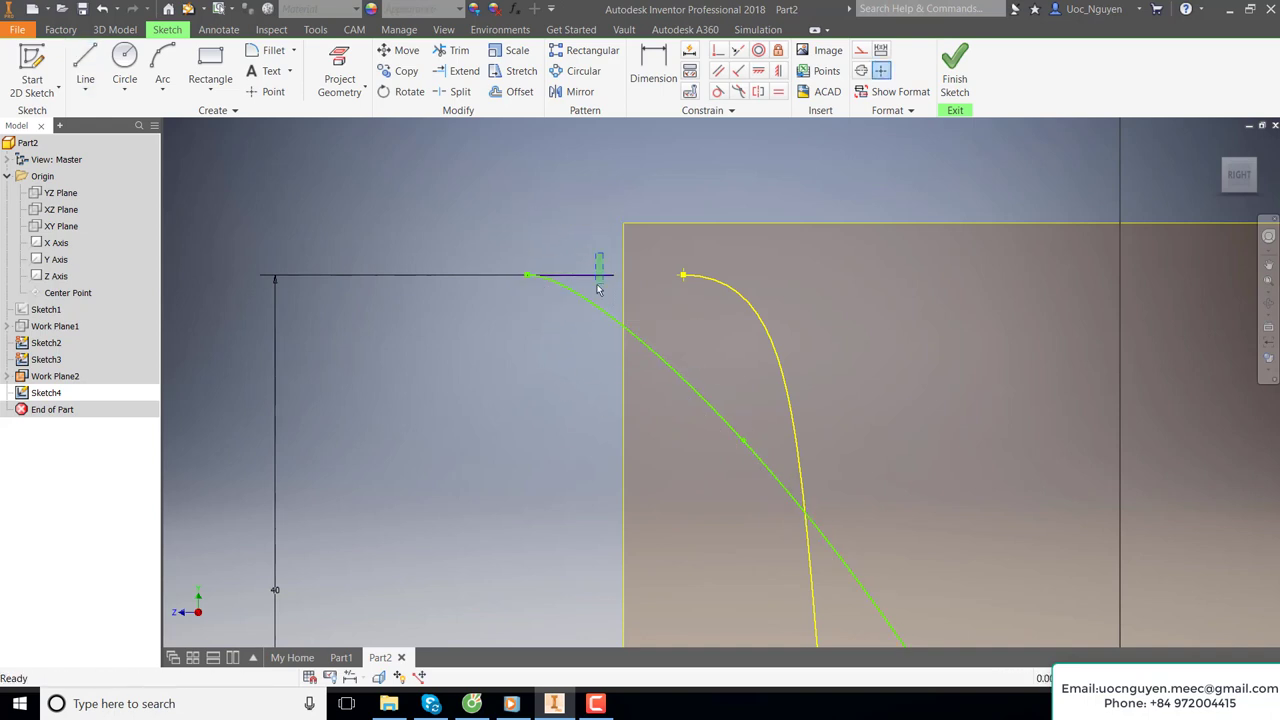
{"action": "right_click", "coordinate": [597, 289]}
{"action": "left_click", "coordinate": [644, 292]}
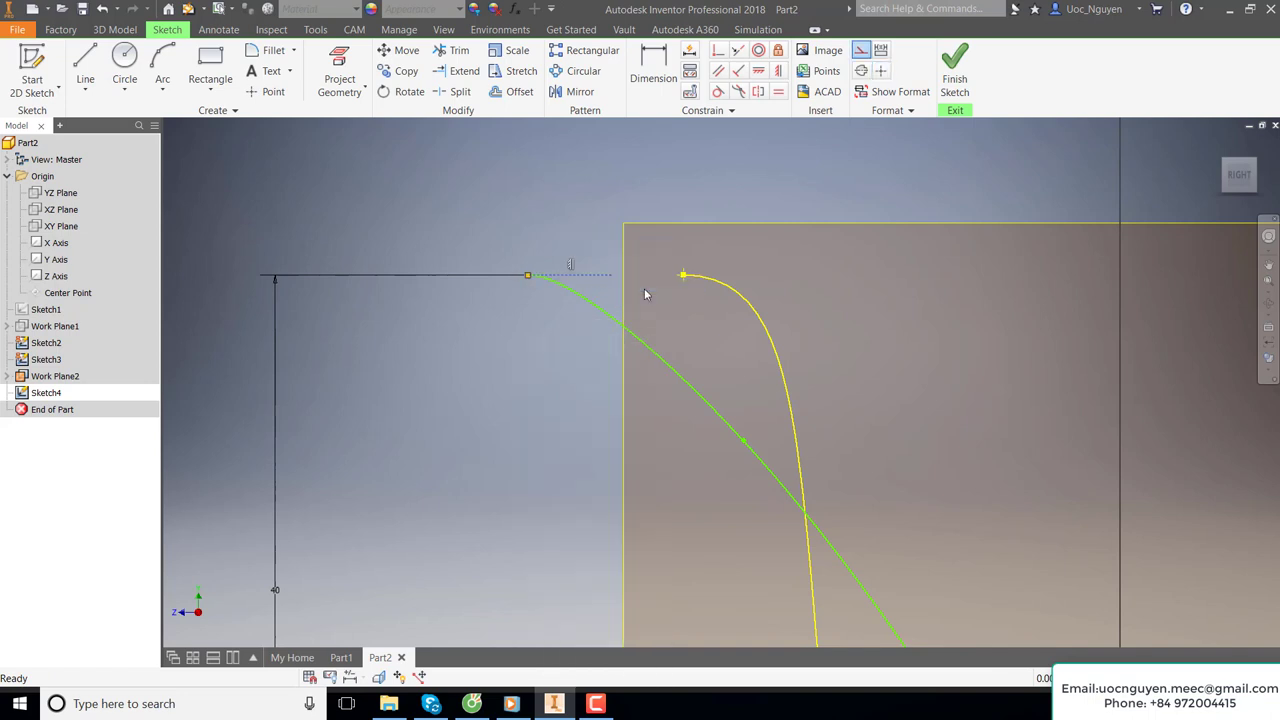
Apply a tangent constraint between the spline and the construction line at its upper endpoint.
{"action": "right_click", "coordinate": [607, 196]}
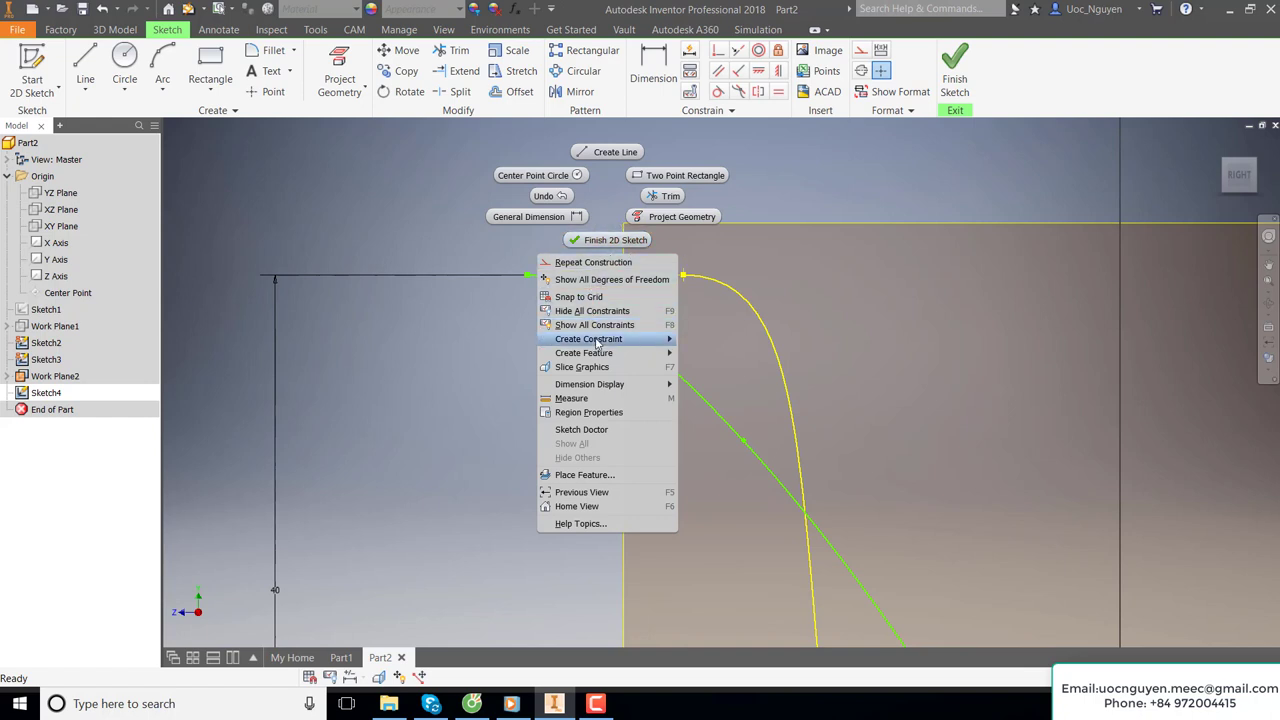
{"action": "mouse_move", "coordinate": [597, 343]}
{"action": "left_click", "coordinate": [705, 367]}
{"action": "left_click", "coordinate": [565, 285]}
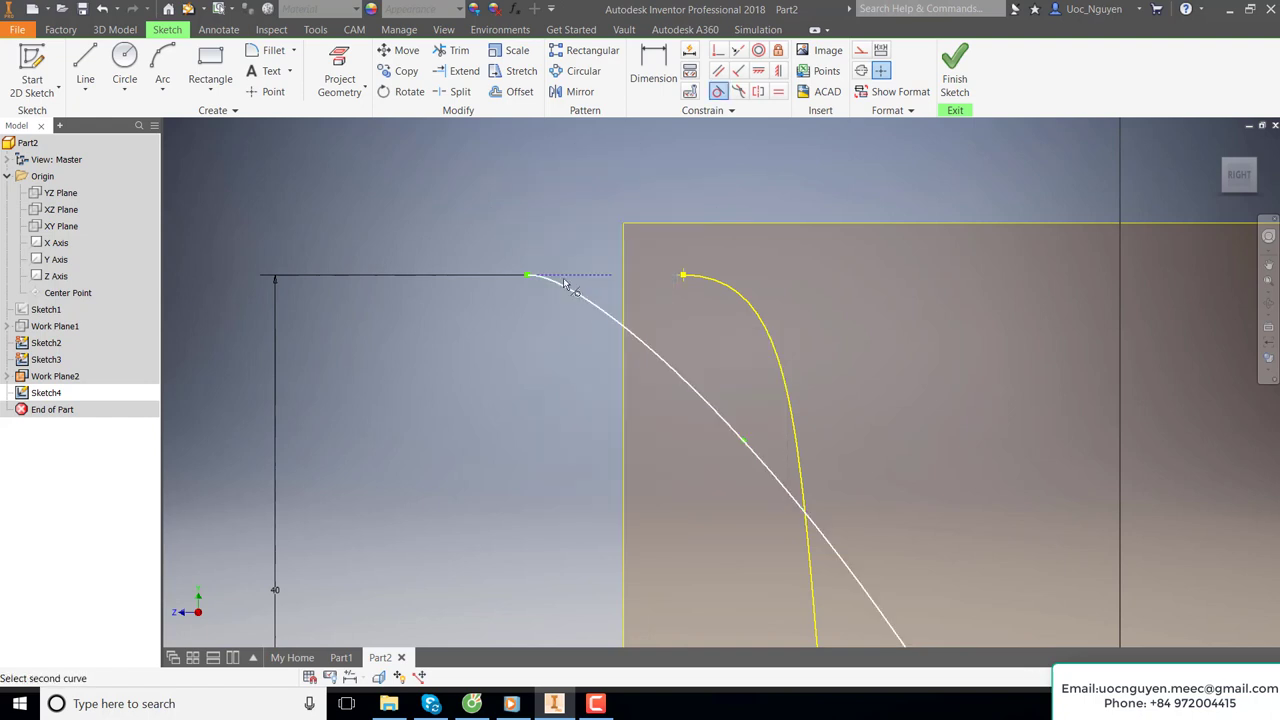
{"action": "left_click", "coordinate": [566, 287]}
Reshape the spline into a smoother S-curve by repositioning its two interior points.
{"action": "scroll", "coordinate": [580, 372], "scroll_direction": "down", "scroll_amount": 3}
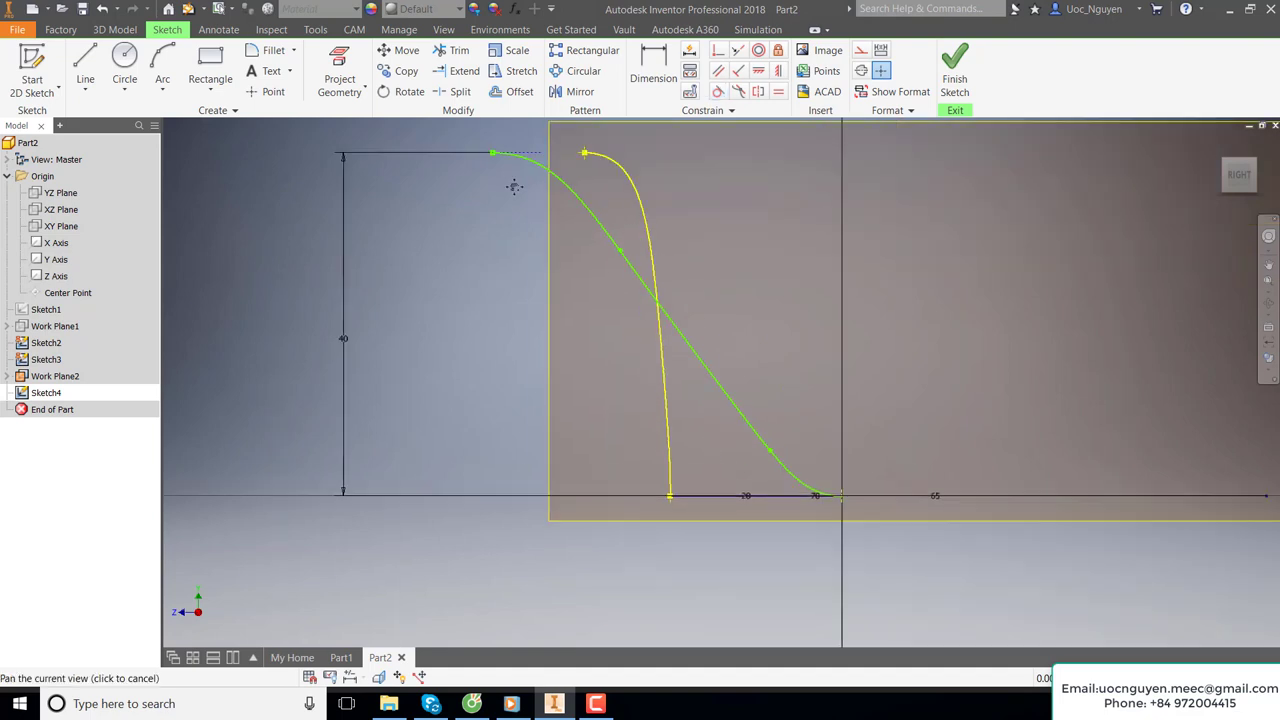
{"action": "middle_click_drag", "start_coordinate": [514, 186], "coordinate": [529, 277]}
{"action": "left_click_drag", "start_coordinate": [621, 316], "coordinate": [645, 295]}
{"action": "left_click_drag", "start_coordinate": [772, 511], "coordinate": [760, 514]}
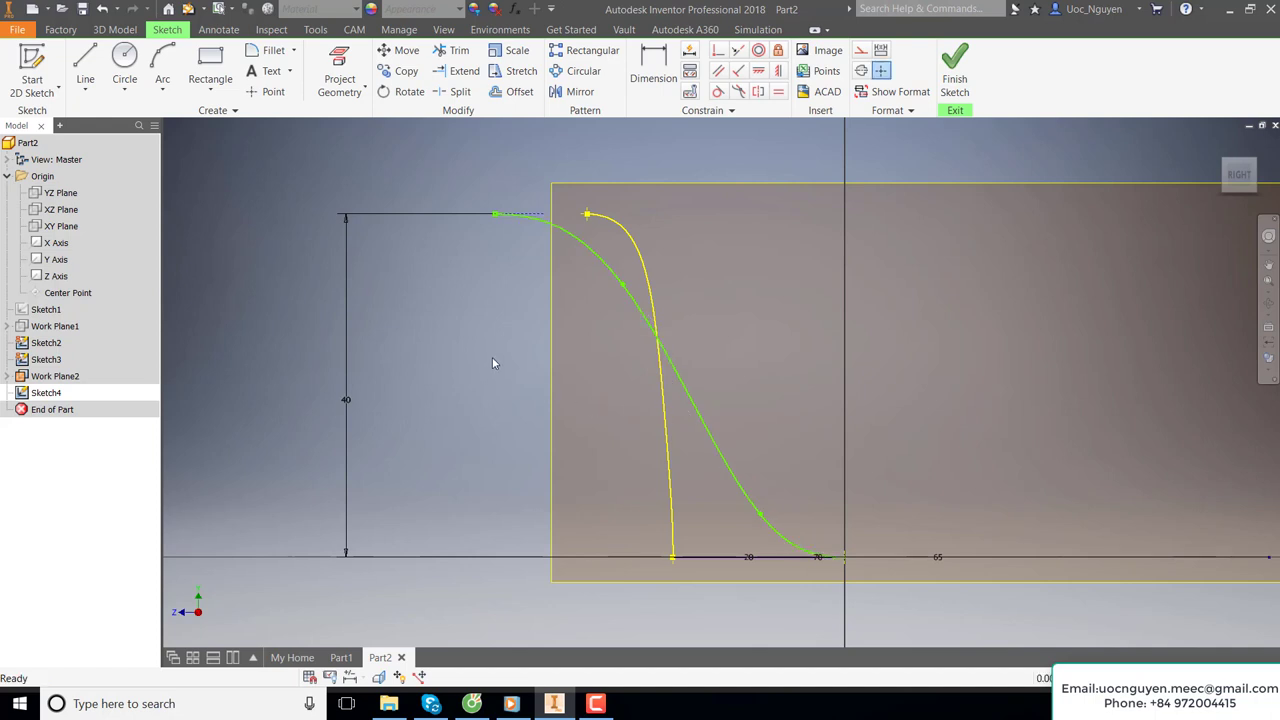
Dimension the height of the spline's upper interior point above the first profile's projected lower endpoint as 30 mm.
{"action": "key", "text": "d"}
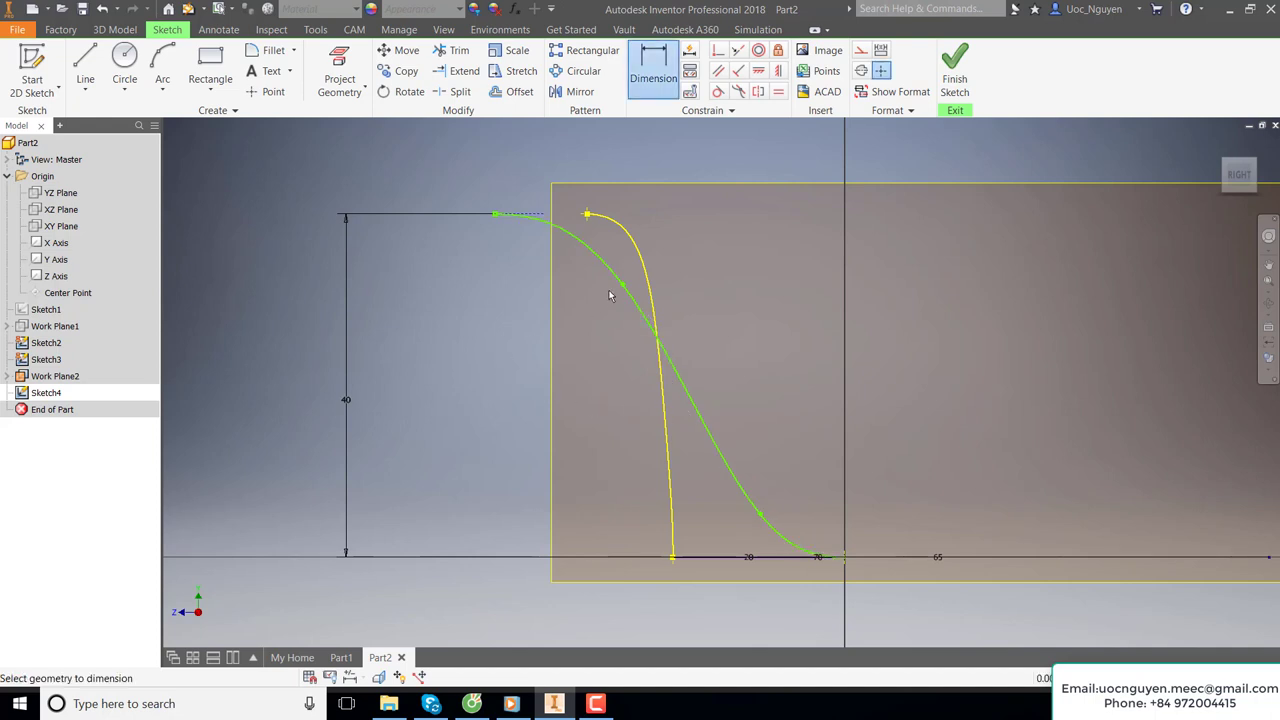
{"action": "left_click", "coordinate": [622, 286]}
{"action": "left_click", "coordinate": [673, 564]}
{"action": "left_click", "coordinate": [479, 462]}
{"action": "type", "text": "30"}
{"action": "key", "text": "Return"}
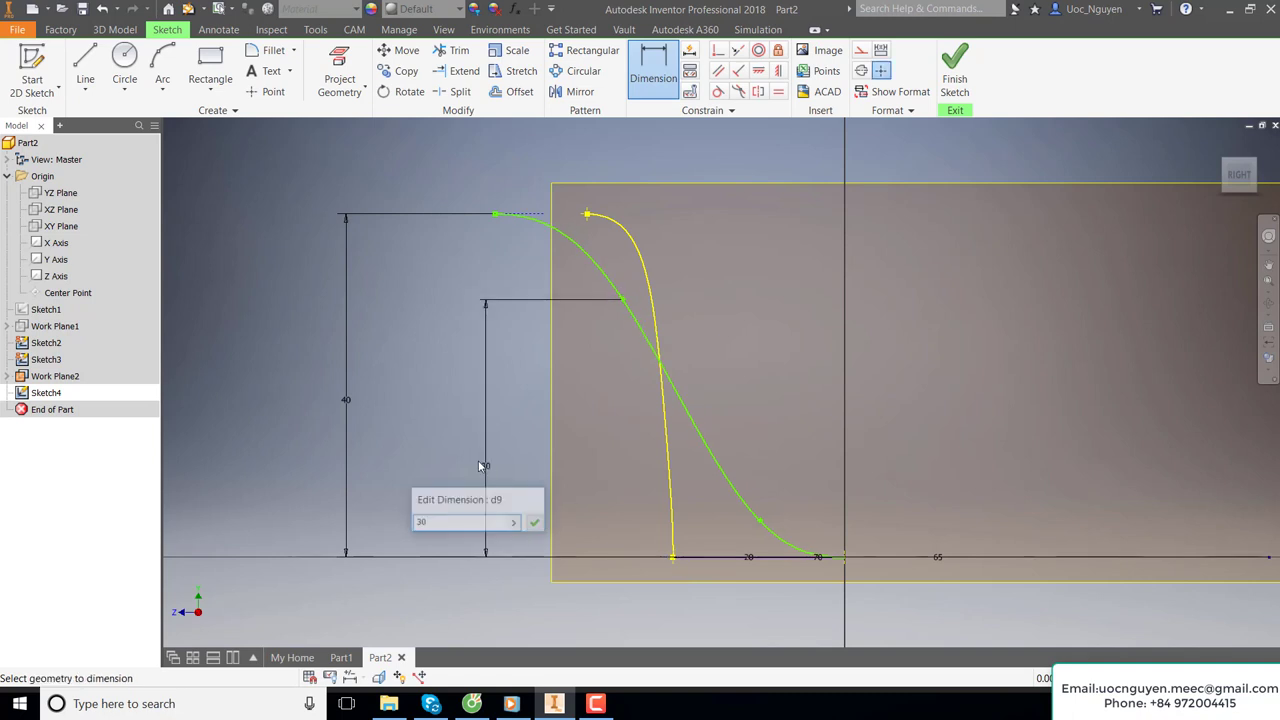
Dimension the height of the spline's lower interior point above the baseline as 5 mm.
{"action": "left_click", "coordinate": [761, 522]}
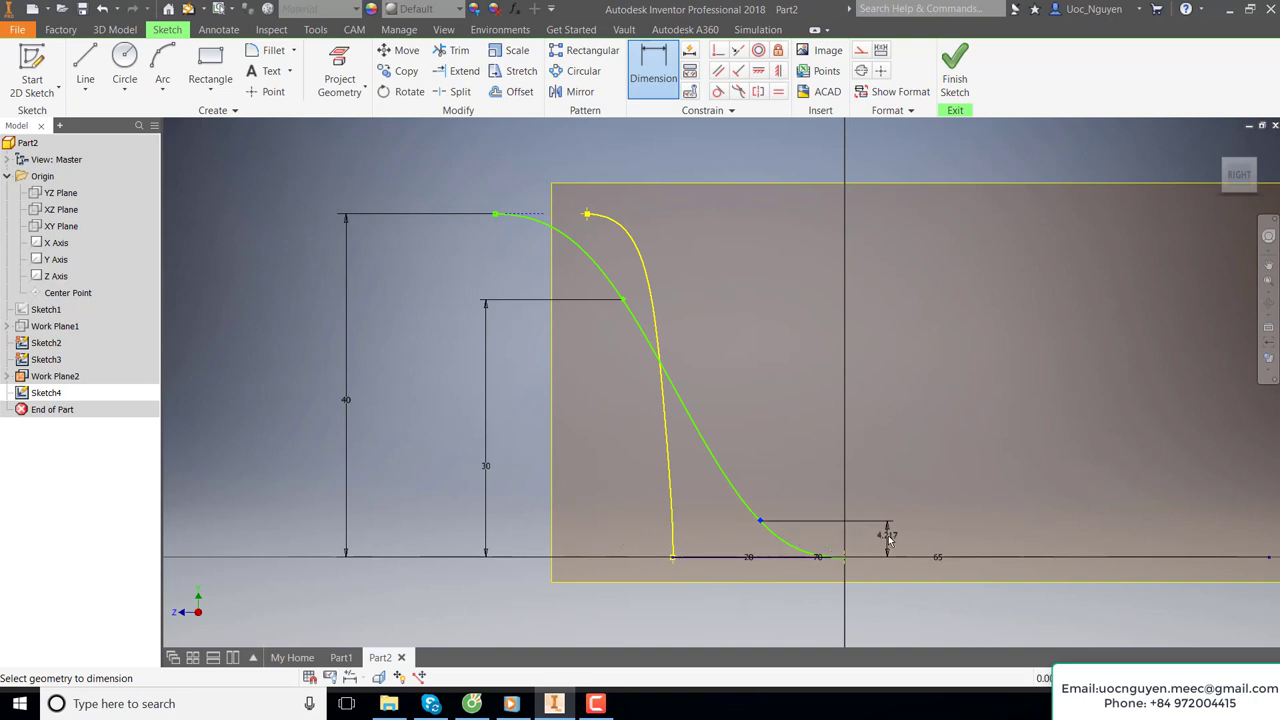
{"action": "left_click", "coordinate": [886, 534]}
{"action": "type", "text": "5"}
{"action": "key", "text": "Return"}
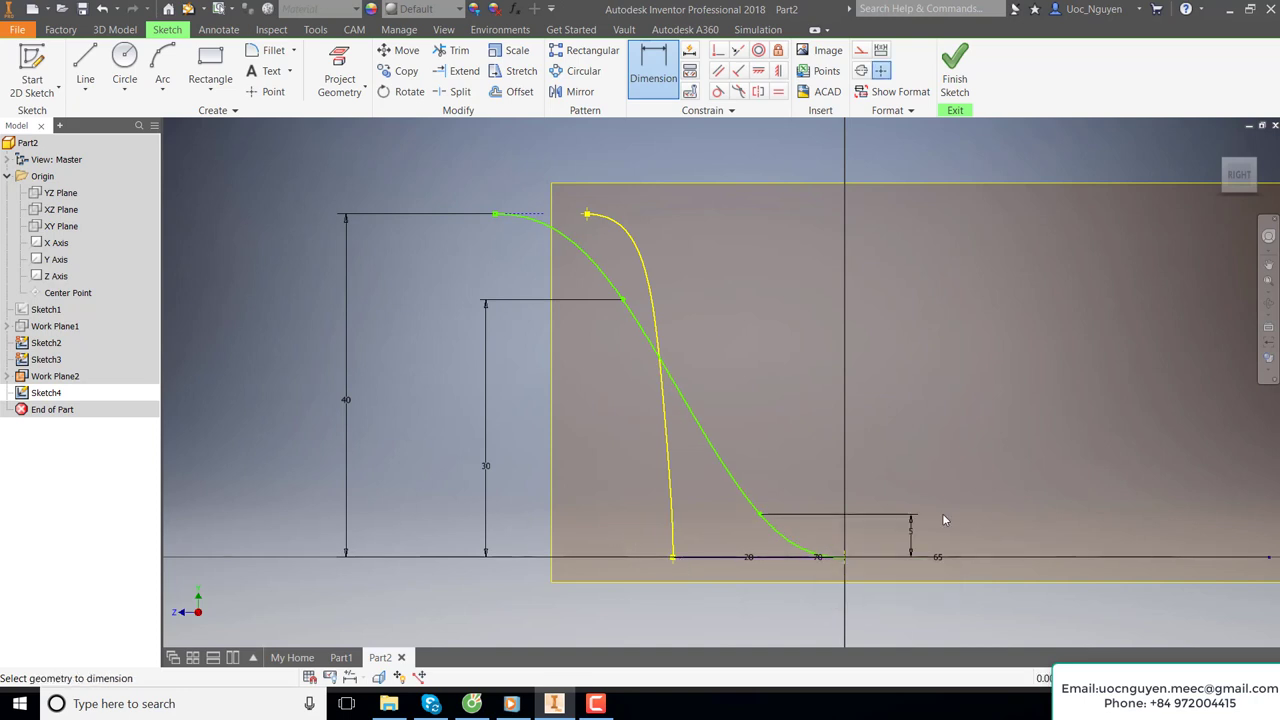
Dimension the horizontal distance between the spline's lower interior point and its lower endpoint as 10 mm.
{"action": "middle_click_drag", "start_coordinate": [757, 478], "coordinate": [707, 485]}
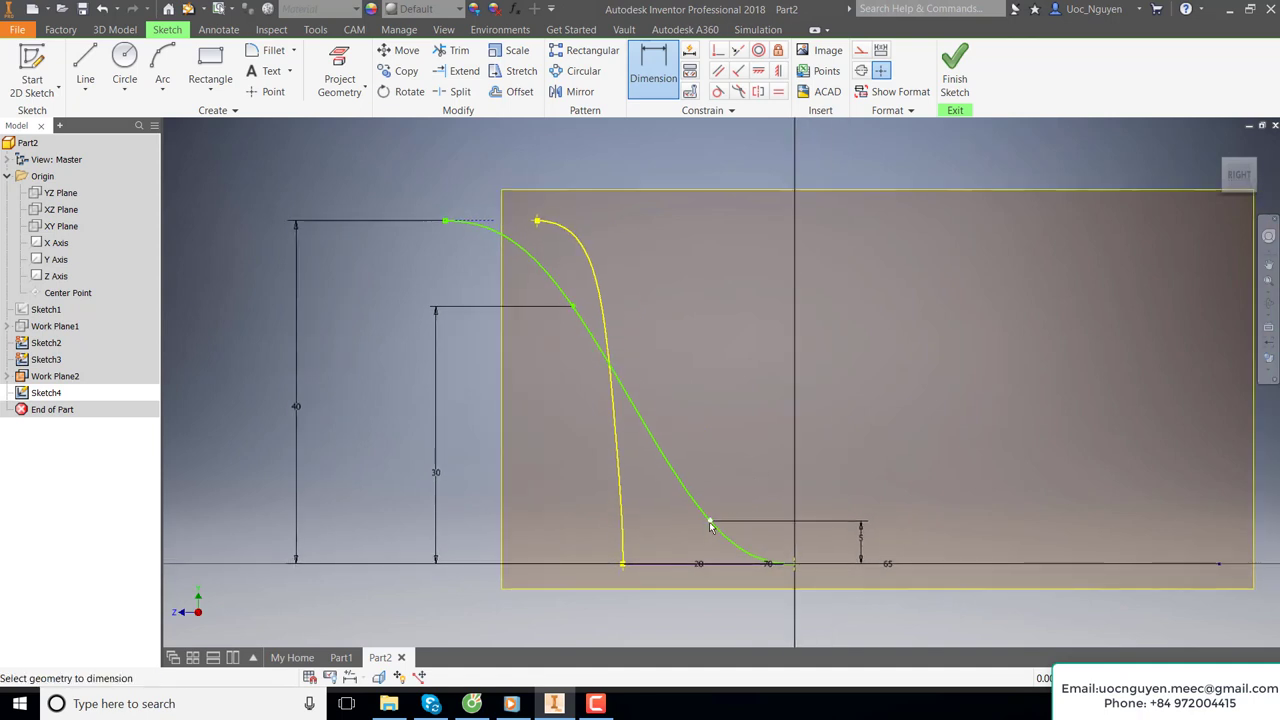
{"action": "left_click", "coordinate": [796, 567]}
{"action": "left_click", "coordinate": [757, 627]}
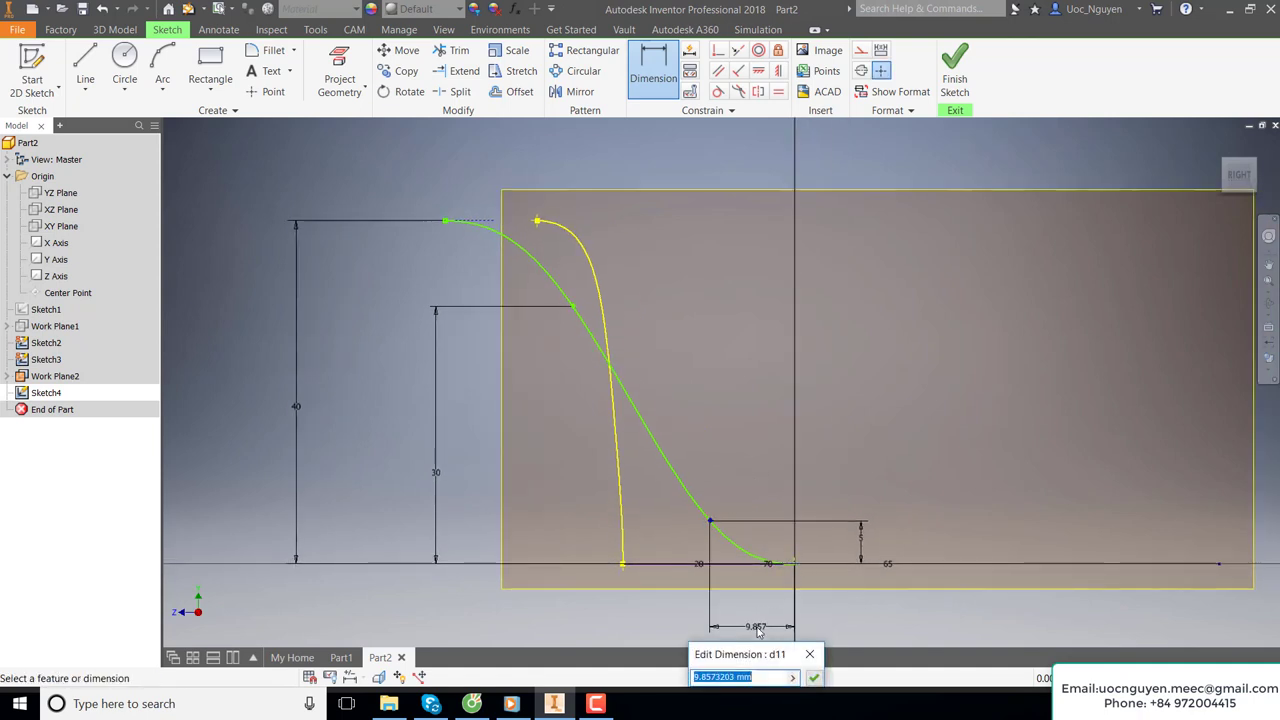
{"action": "type", "text": "10"}
{"action": "key", "text": "Return"}
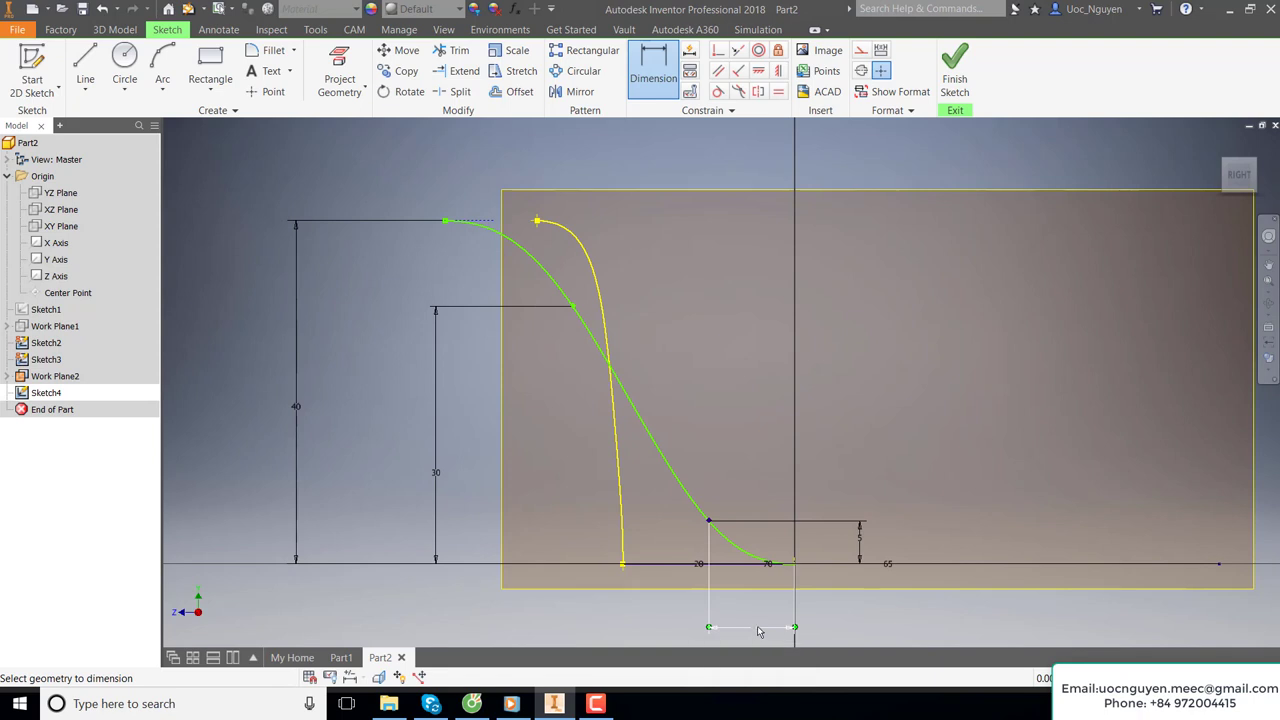
Dimension the horizontal distance between the spline's upper interior point and its lower endpoint as 25 mm.
{"action": "left_click", "coordinate": [794, 563]}
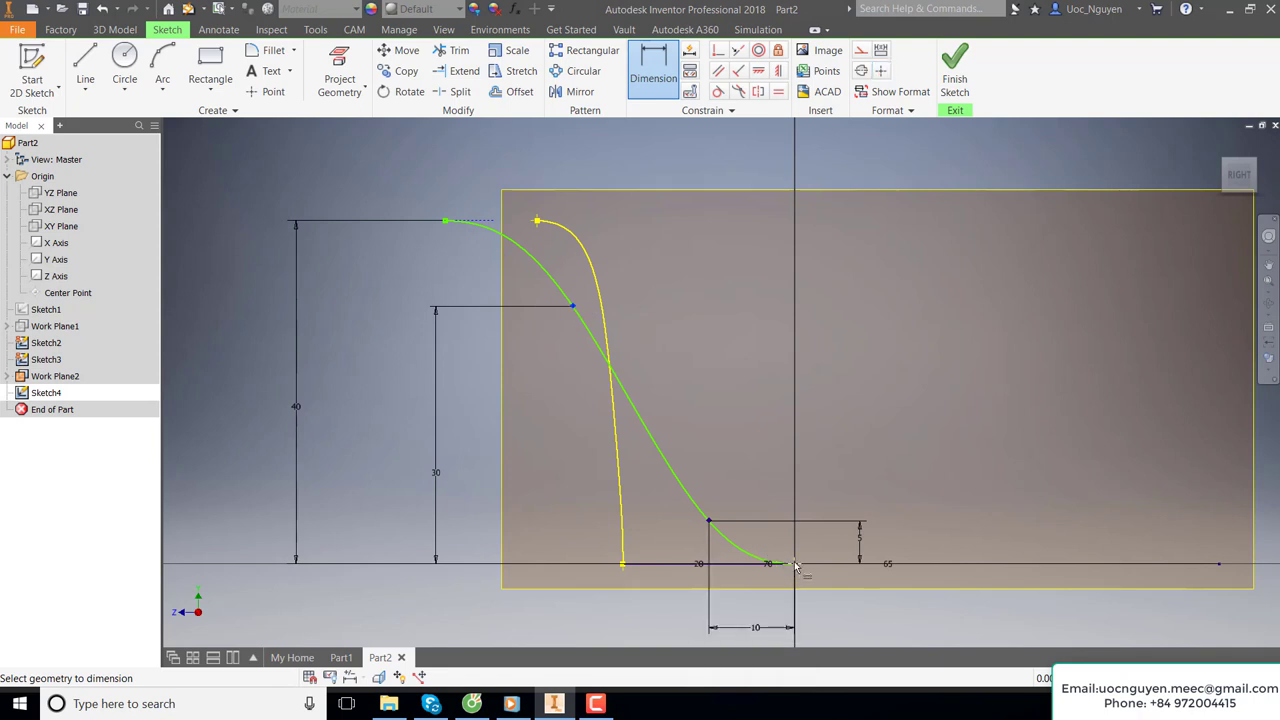
{"action": "left_click", "coordinate": [572, 305]}
{"action": "middle_click_drag", "start_coordinate": [660, 620], "coordinate": [677, 576]}
{"action": "left_click", "coordinate": [683, 604]}
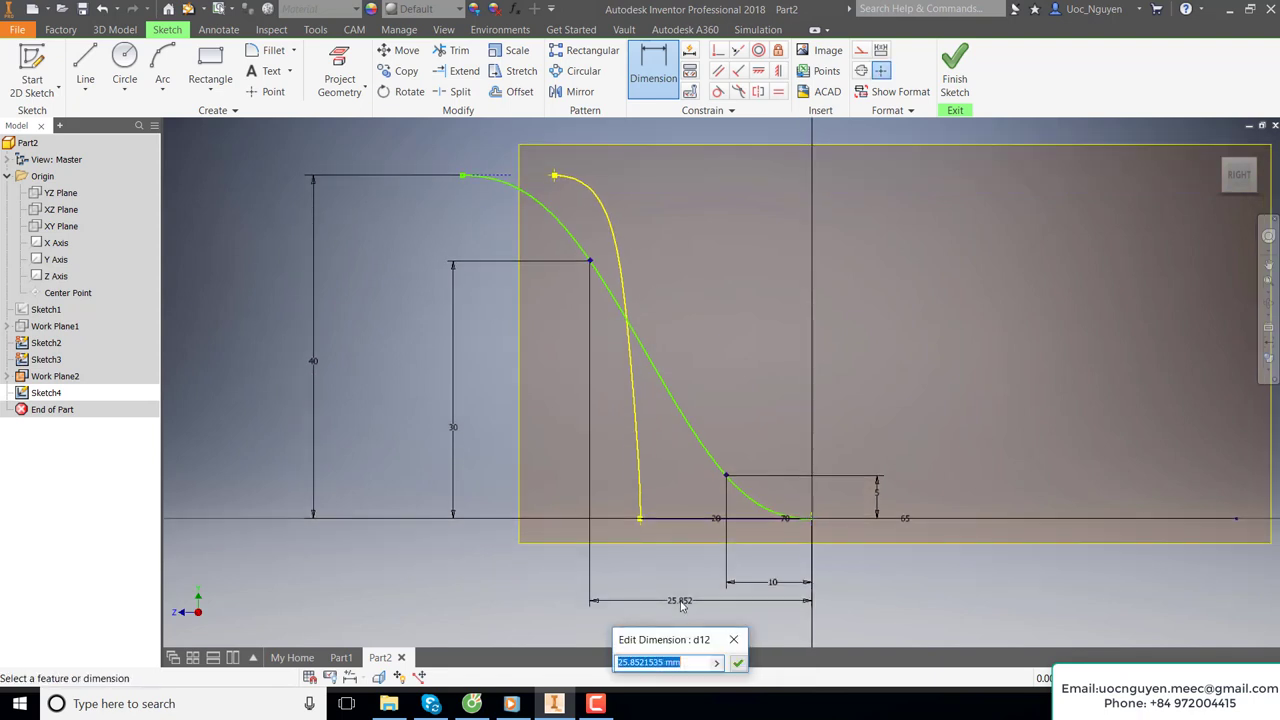
{"action": "type", "text": "25"}
{"action": "key", "text": "Return"}
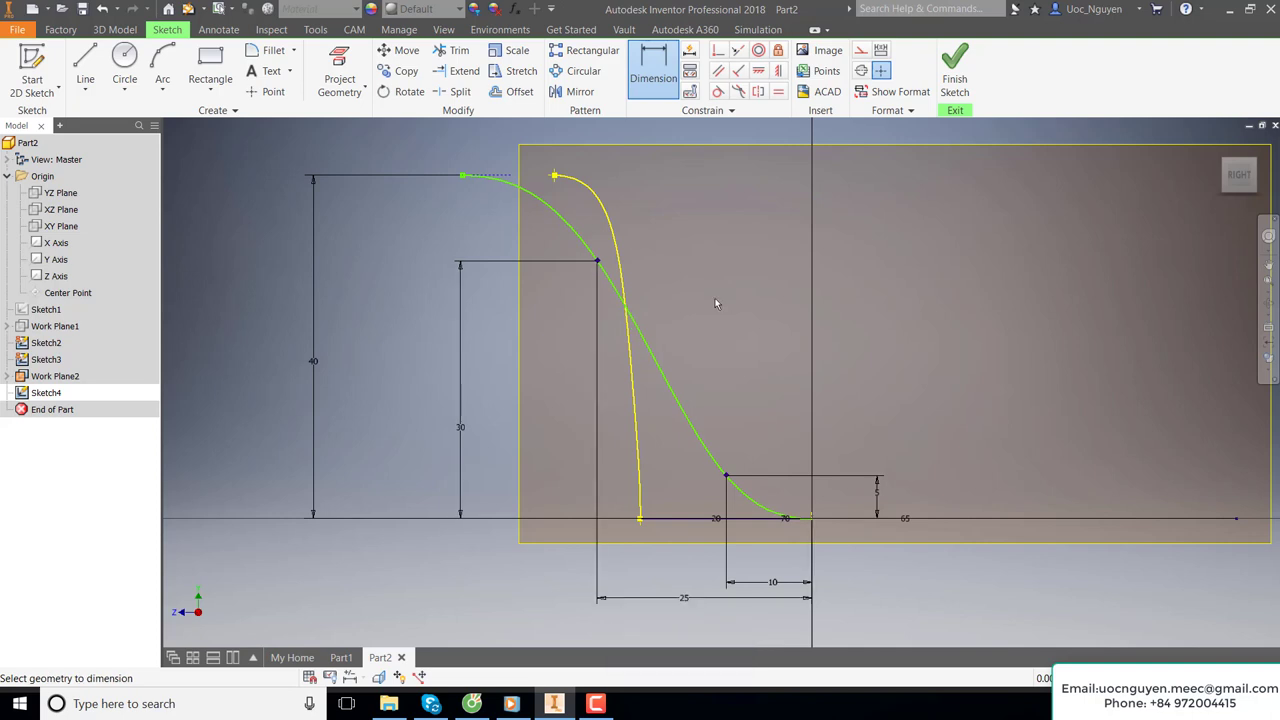
Dimension the horizontal distance between the spline's upper endpoint and the first profile's projected lower endpoint as 25 mm.
{"action": "left_click", "coordinate": [462, 176]}
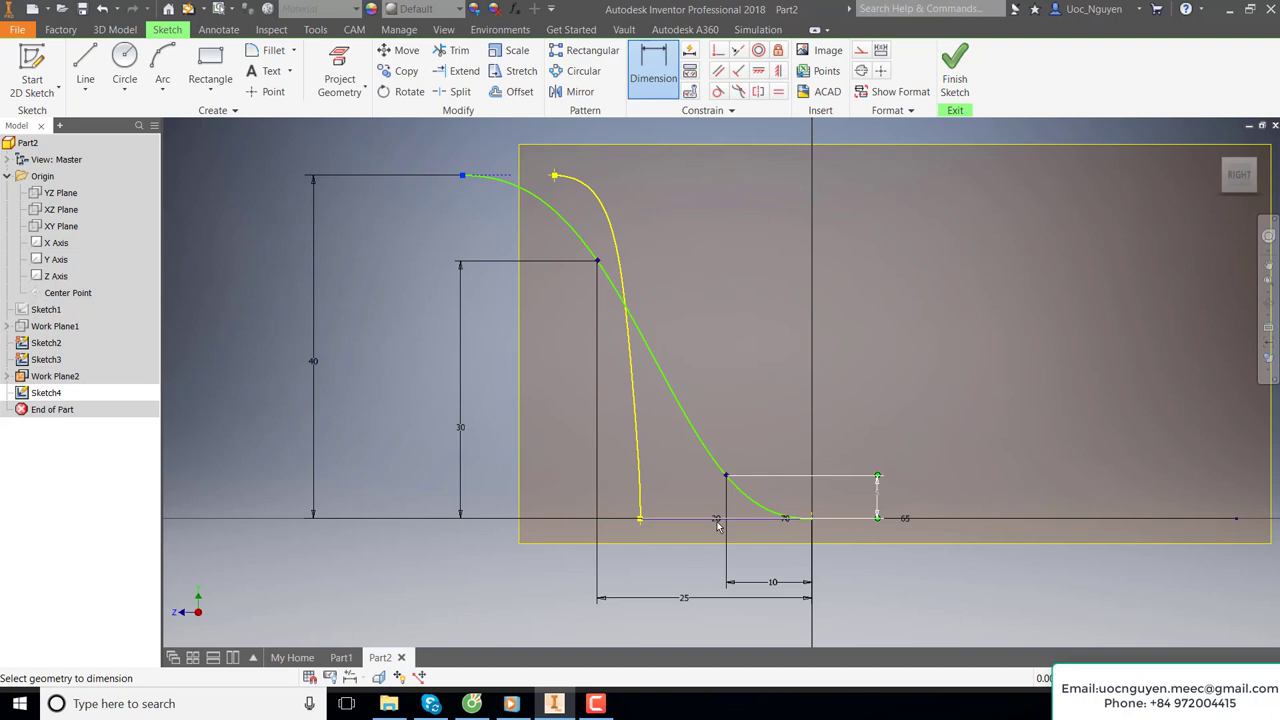
{"action": "left_click", "coordinate": [639, 520]}
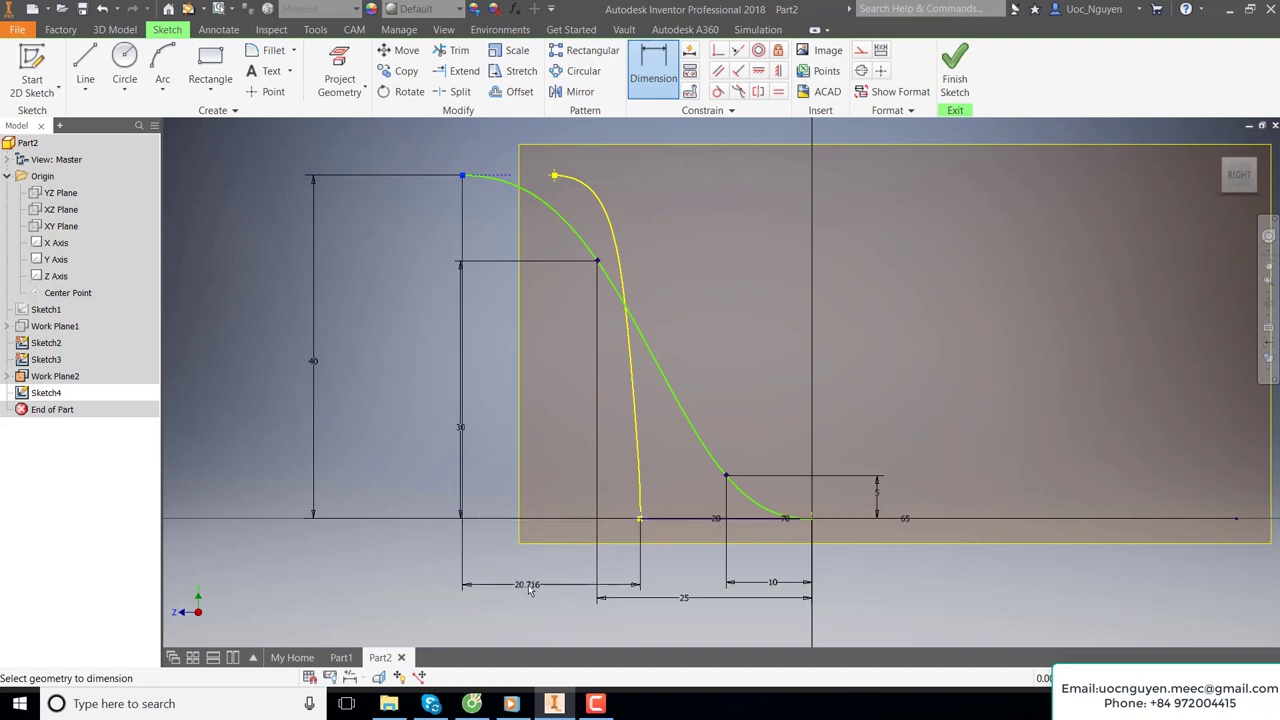
{"action": "left_click", "coordinate": [540, 617]}
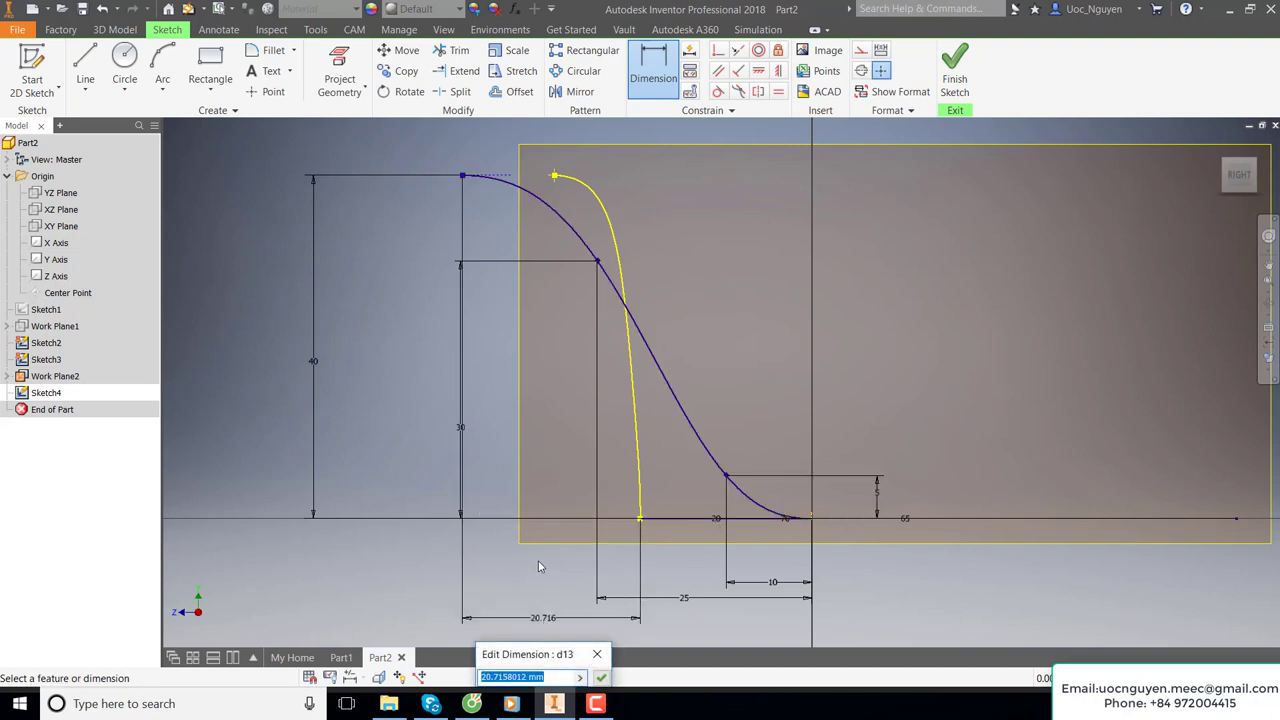
{"action": "type", "text": "25"}
{"action": "key", "text": "Return"}
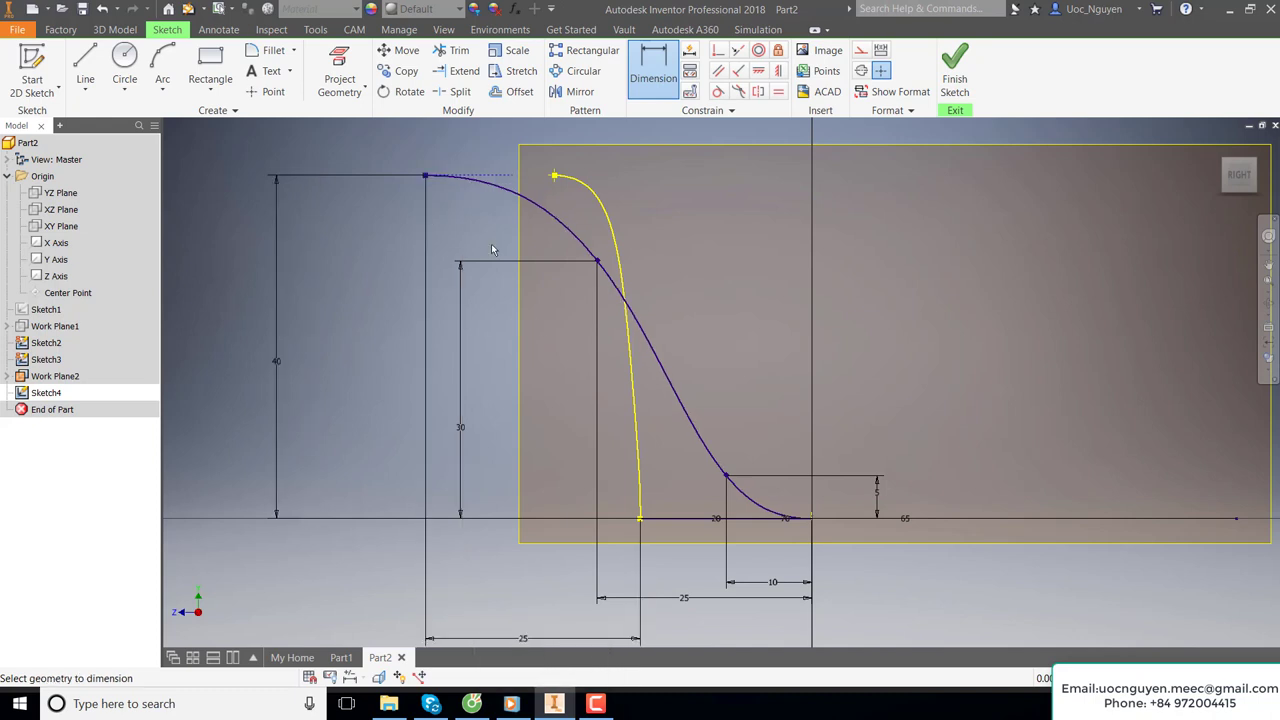
{"action": "key", "text": "Escape"}
Hide Work Plane2 and finish the second profile's sketch.
{"action": "middle_click_drag", "start_coordinate": [542, 426], "coordinate": [550, 374]}
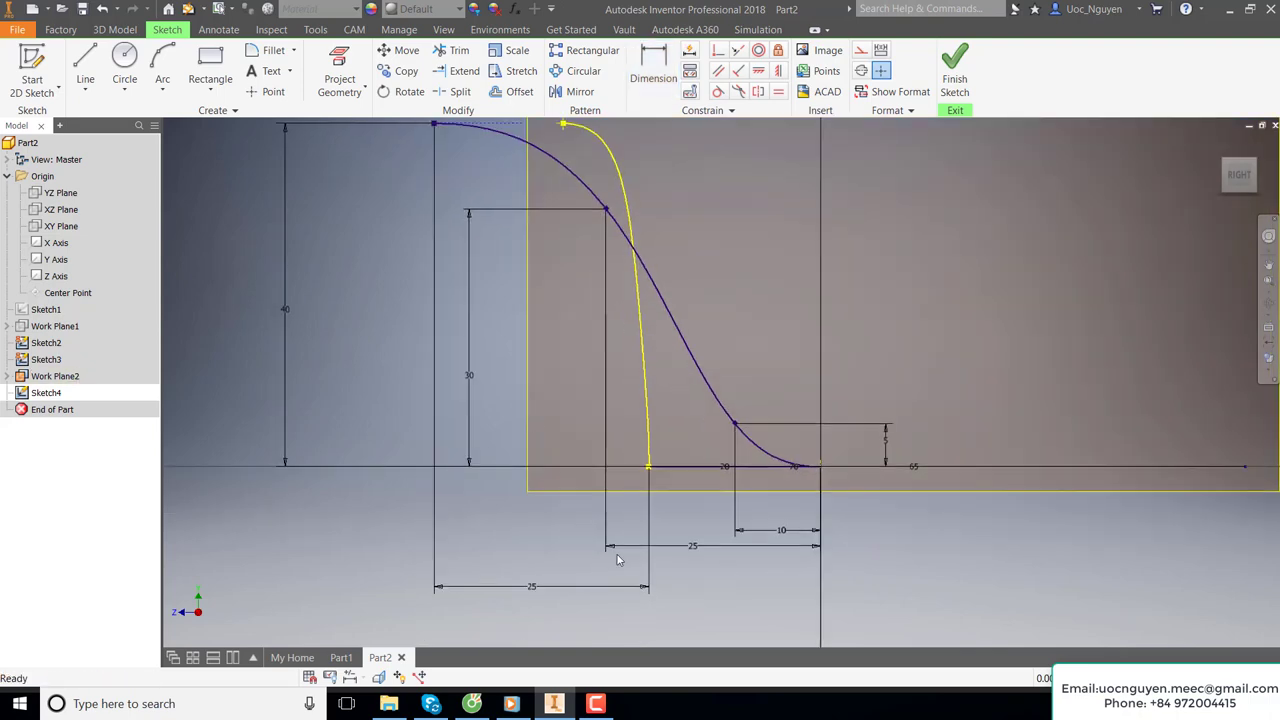
{"action": "scroll", "coordinate": [541, 456], "scroll_direction": "down", "scroll_amount": 3}
{"action": "middle_click_drag", "start_coordinate": [541, 456], "coordinate": [536, 486]}
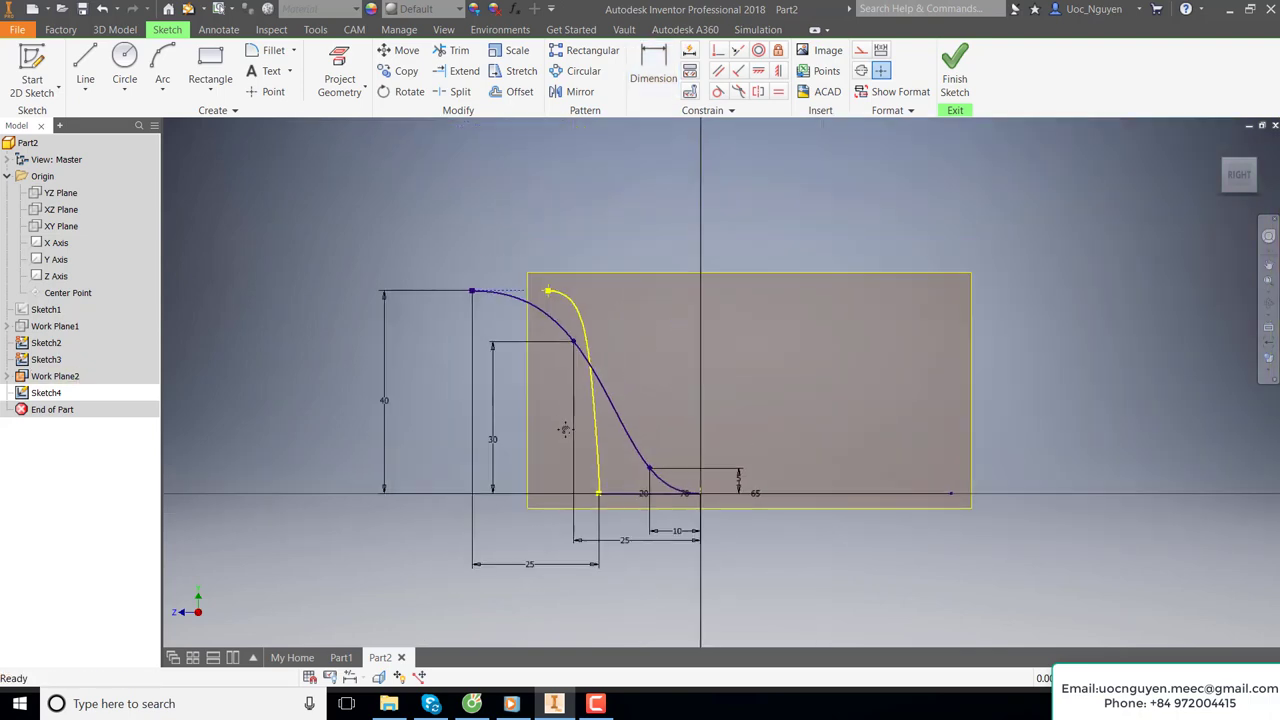
{"action": "mouse_move", "coordinate": [565, 429]}
{"action": "middle_mouse_down", "text": "shift"}
{"action": "mouse_move", "coordinate": [603, 466]}
{"action": "mouse_move", "coordinate": [591, 486]}
{"action": "mouse_move", "coordinate": [607, 500]}
{"action": "mouse_move", "coordinate": [870, 260]}
{"action": "middle_mouse_up", "text": "shift"}
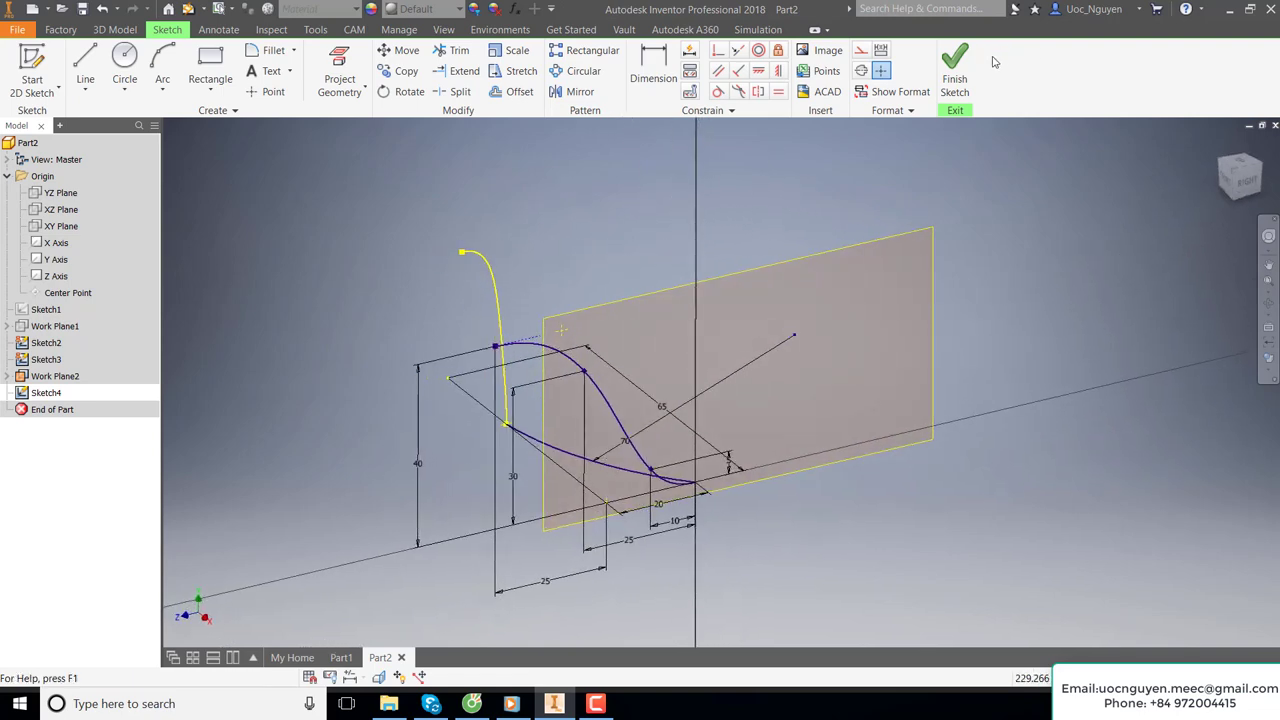
{"action": "right_click", "coordinate": [886, 247]}
{"action": "left_click", "coordinate": [887, 240]}
{"action": "right_click", "coordinate": [887, 240]}
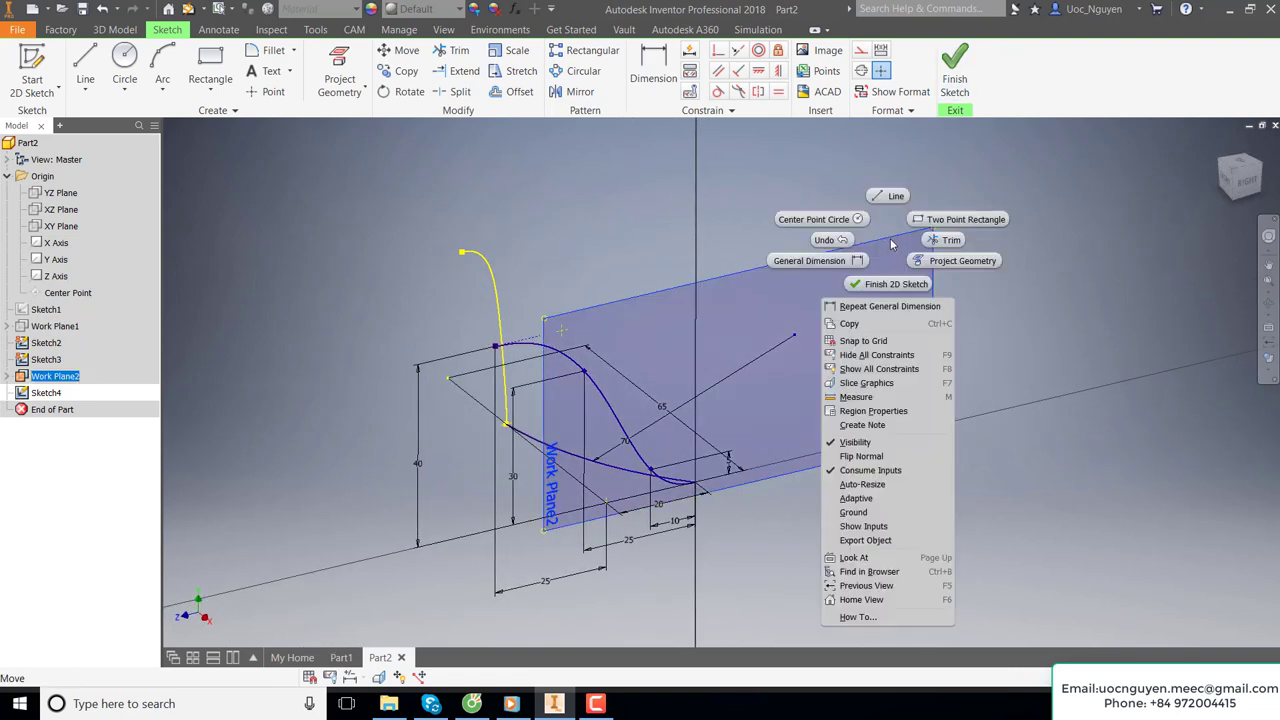
{"action": "left_click", "coordinate": [865, 443]}
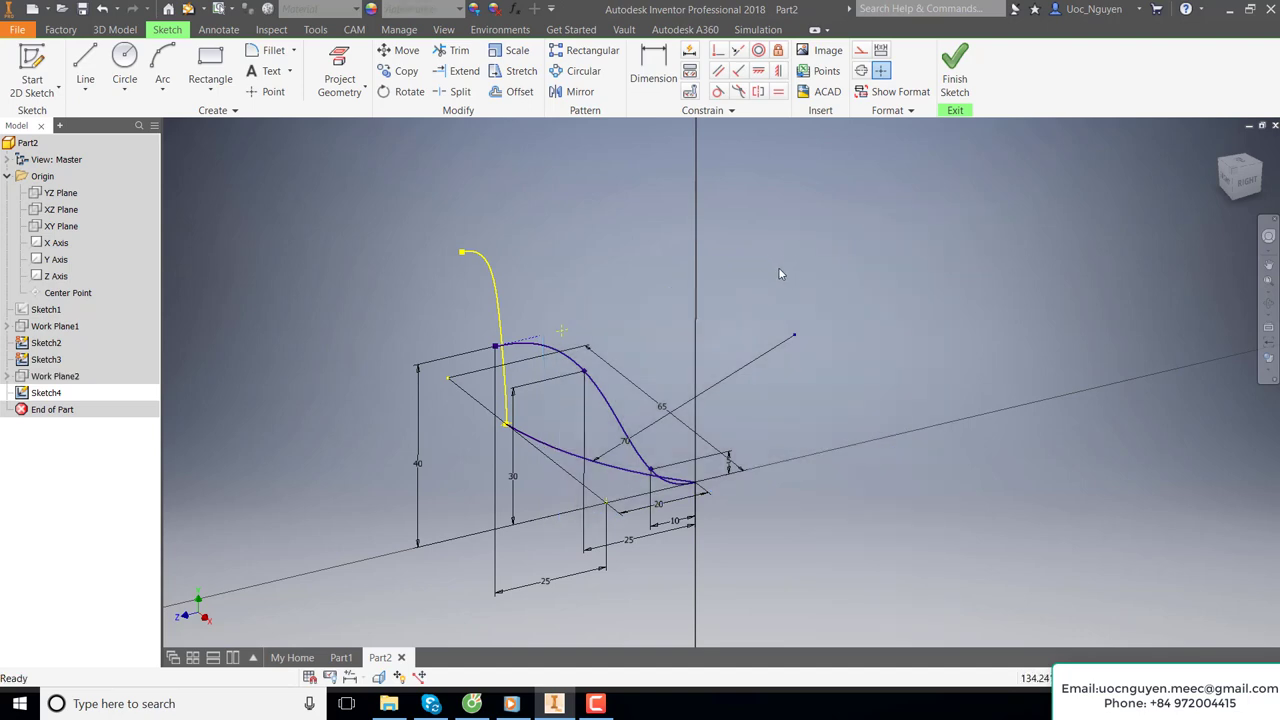
{"action": "middle_click_drag", "start_coordinate": [781, 273], "coordinate": [780, 240], "text": "shift"}
{"action": "left_click", "coordinate": [955, 65]}
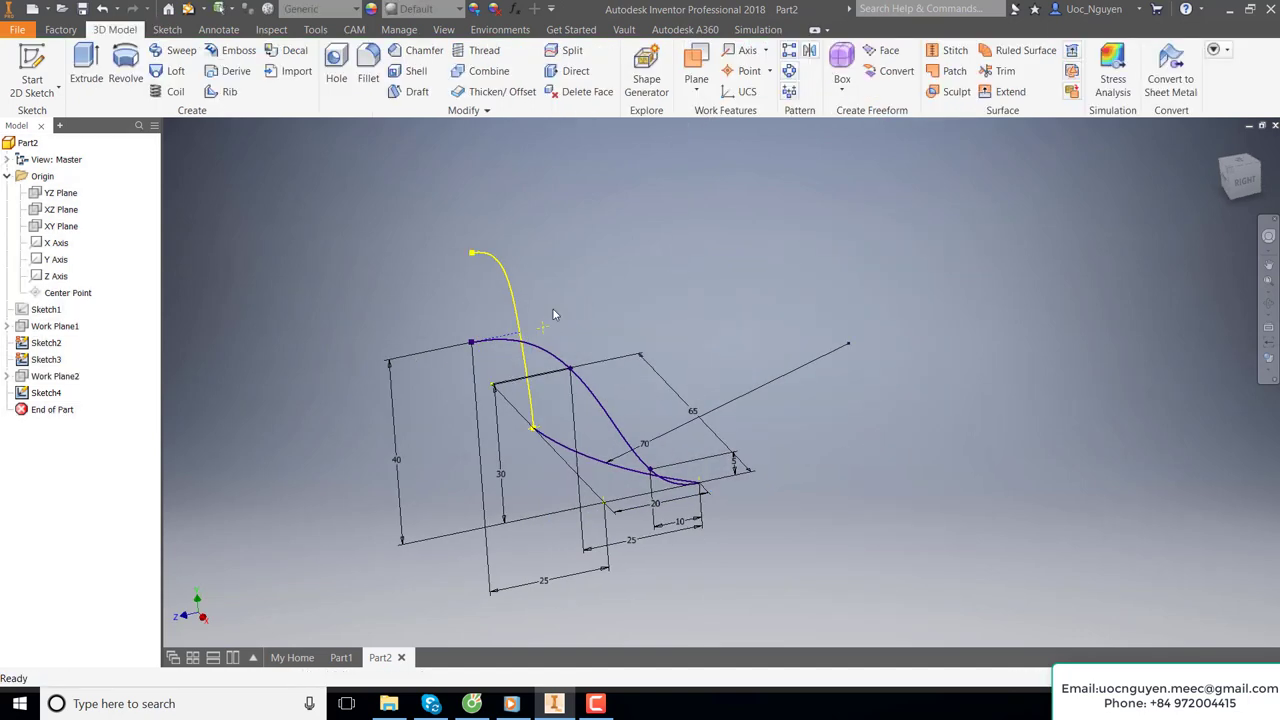
Create a work plane parallel to the XZ plane through the first profile's upper endpoint and start a sketch on it.
{"action": "mouse_move", "coordinate": [555, 315]}
{"action": "middle_mouse_down", "text": "shift"}
{"action": "mouse_move", "coordinate": [603, 283]}
{"action": "mouse_move", "coordinate": [590, 290]}
{"action": "mouse_move", "coordinate": [600, 265]}
{"action": "mouse_move", "coordinate": [577, 300]}
{"action": "middle_mouse_up", "text": "shift"}
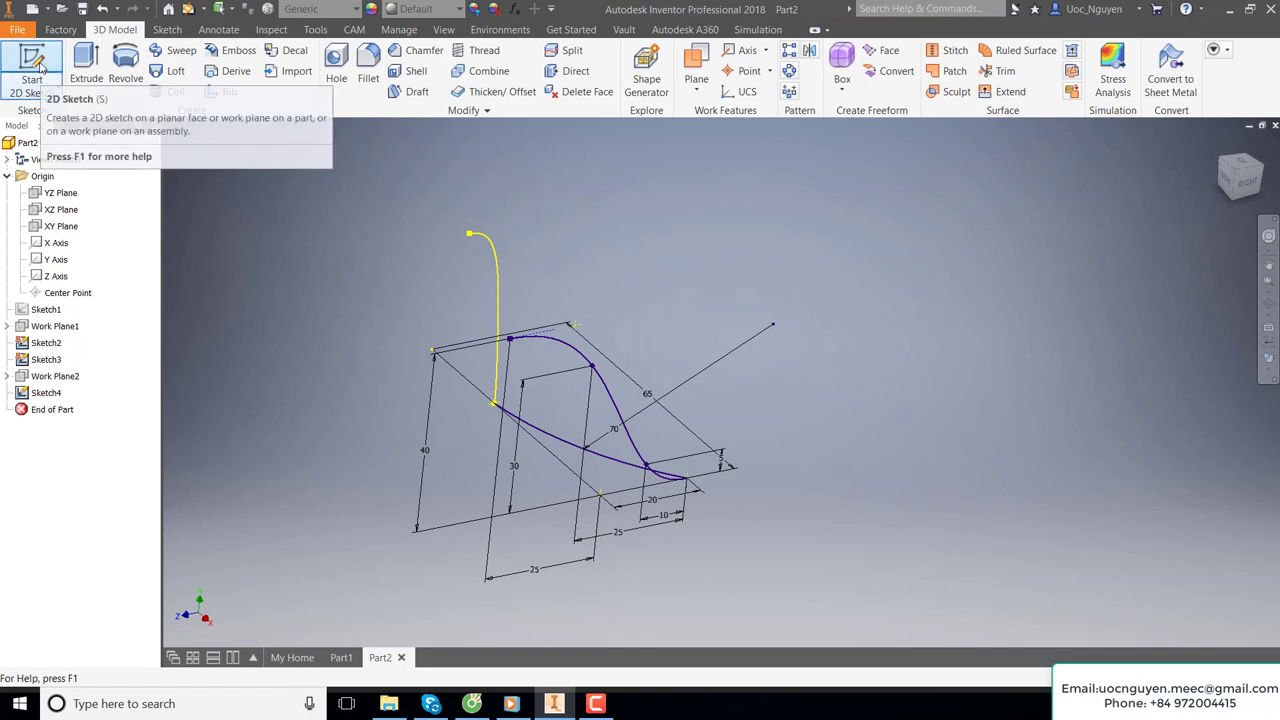
{"action": "left_click", "coordinate": [696, 84]}
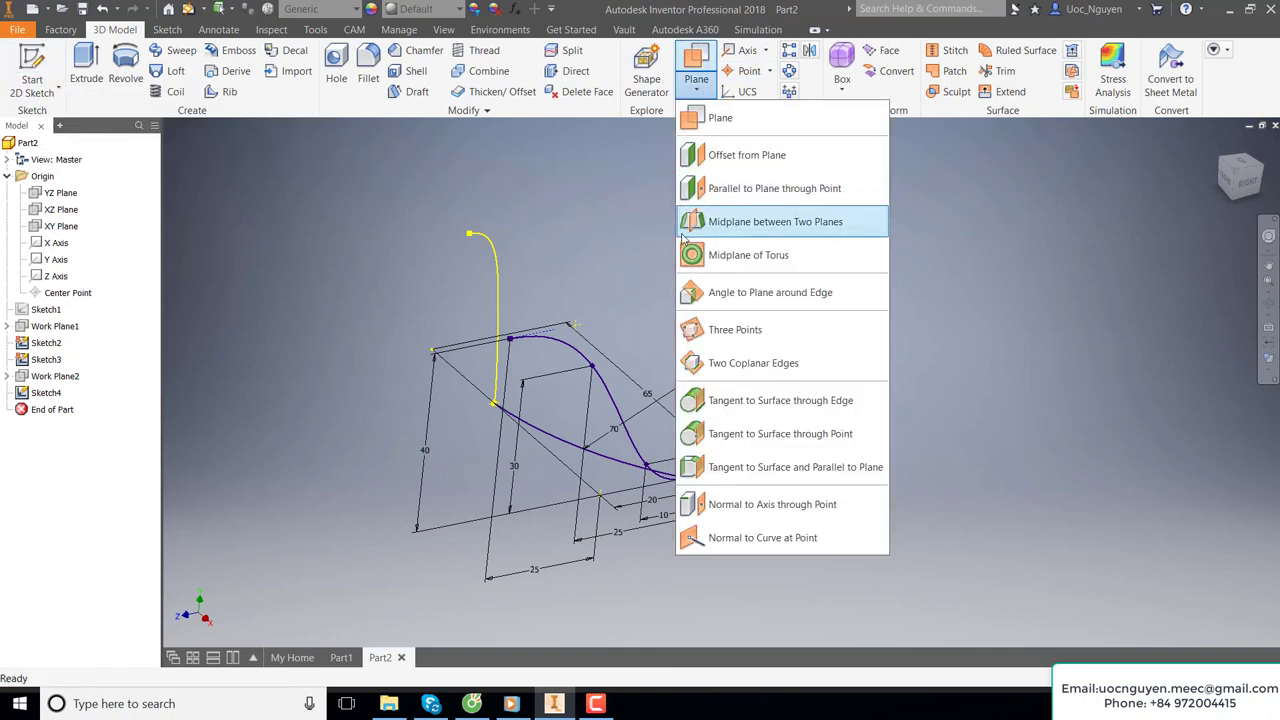
{"action": "left_click", "coordinate": [720, 188]}
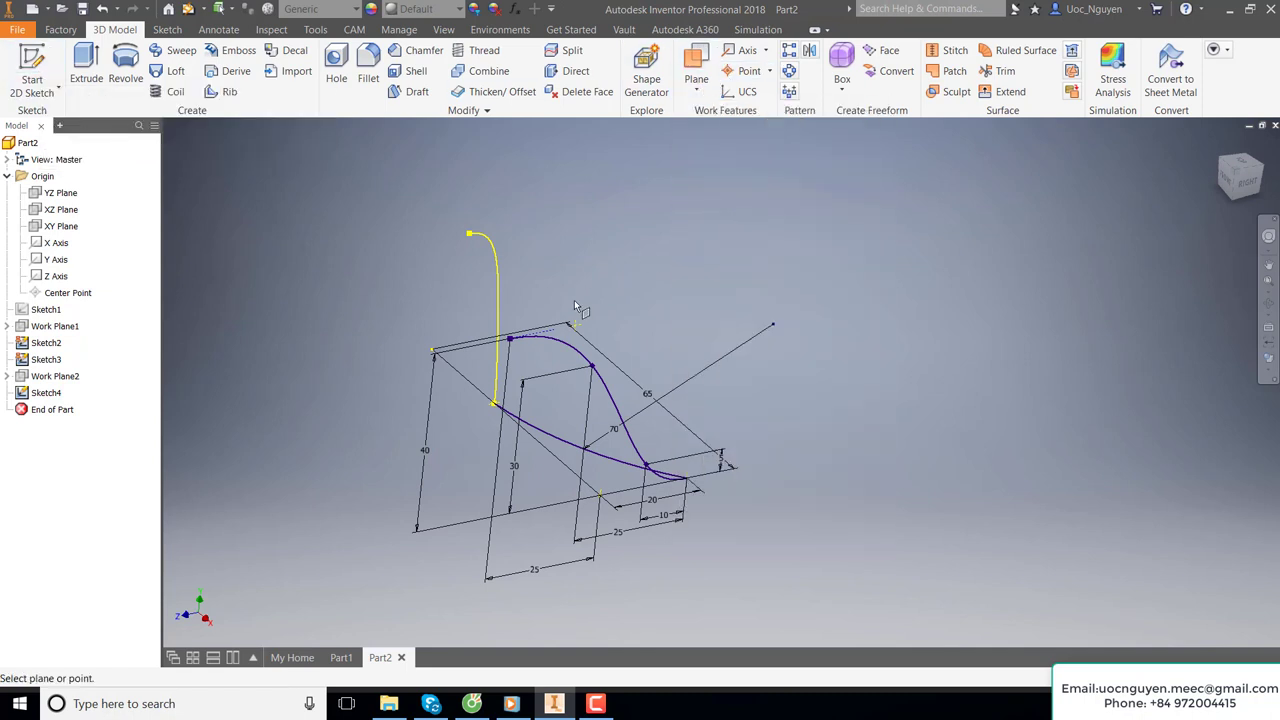
{"action": "left_click", "coordinate": [60, 209]}
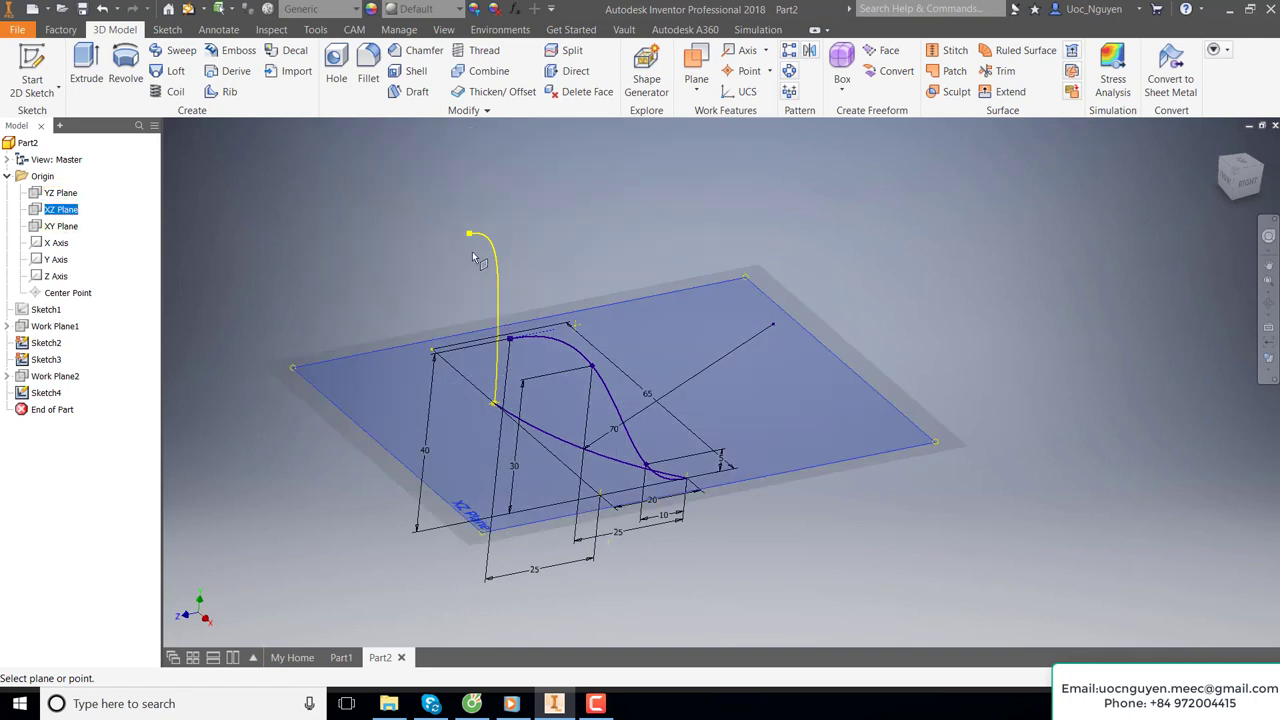
{"action": "left_click", "coordinate": [470, 240]}
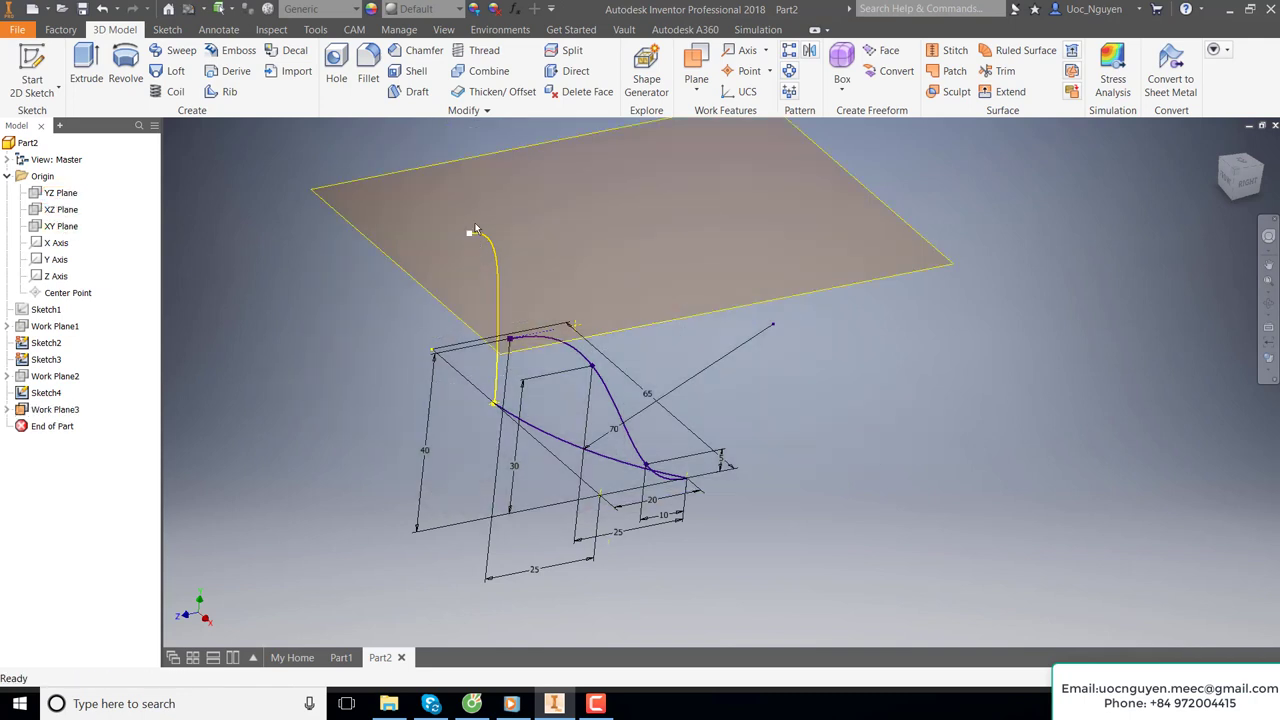
{"action": "right_click", "coordinate": [469, 161]}
{"action": "left_click", "coordinate": [476, 205]}
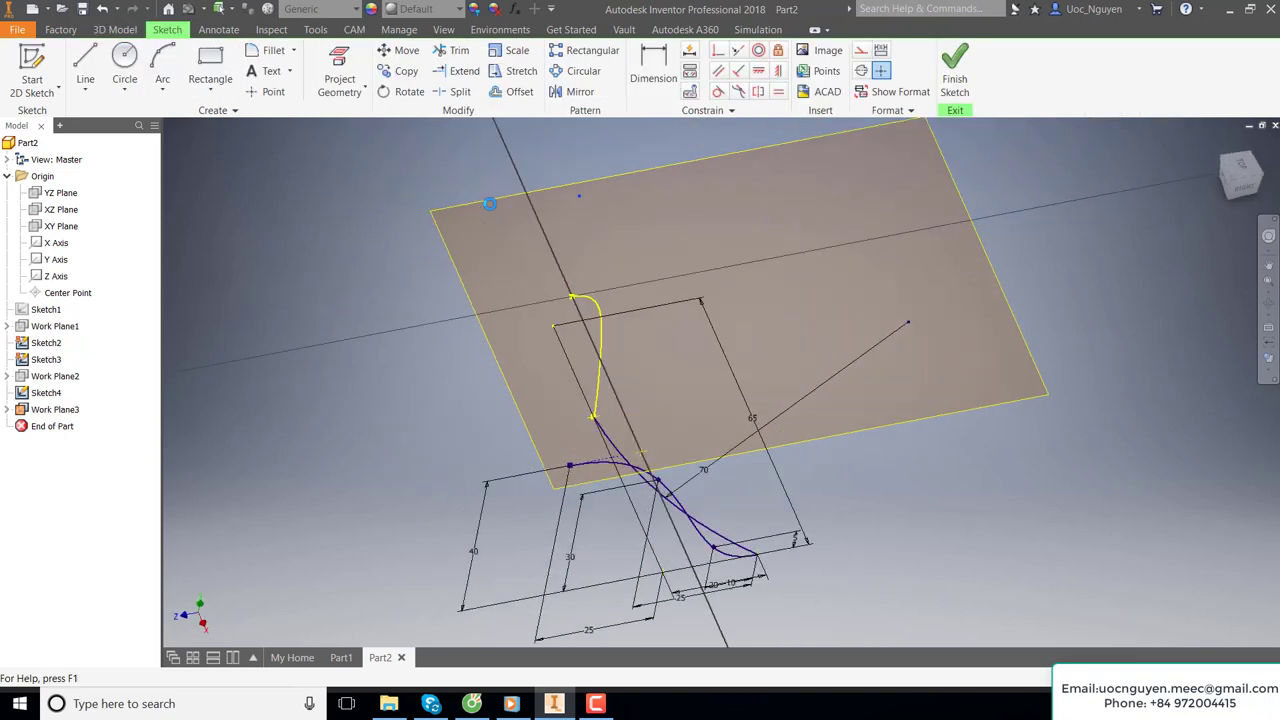
Project the second profile's upper endpoint into the new sketch.
{"action": "middle_click_drag", "start_coordinate": [644, 447], "coordinate": [524, 231]}
{"action": "mouse_move", "coordinate": [545, 280]}
{"action": "middle_mouse_down", "text": "shift"}
{"action": "mouse_move", "coordinate": [571, 314]}
{"action": "mouse_move", "coordinate": [520, 326]}
{"action": "mouse_move", "coordinate": [480, 307]}
{"action": "mouse_move", "coordinate": [598, 337]}
{"action": "middle_mouse_up", "text": "shift"}
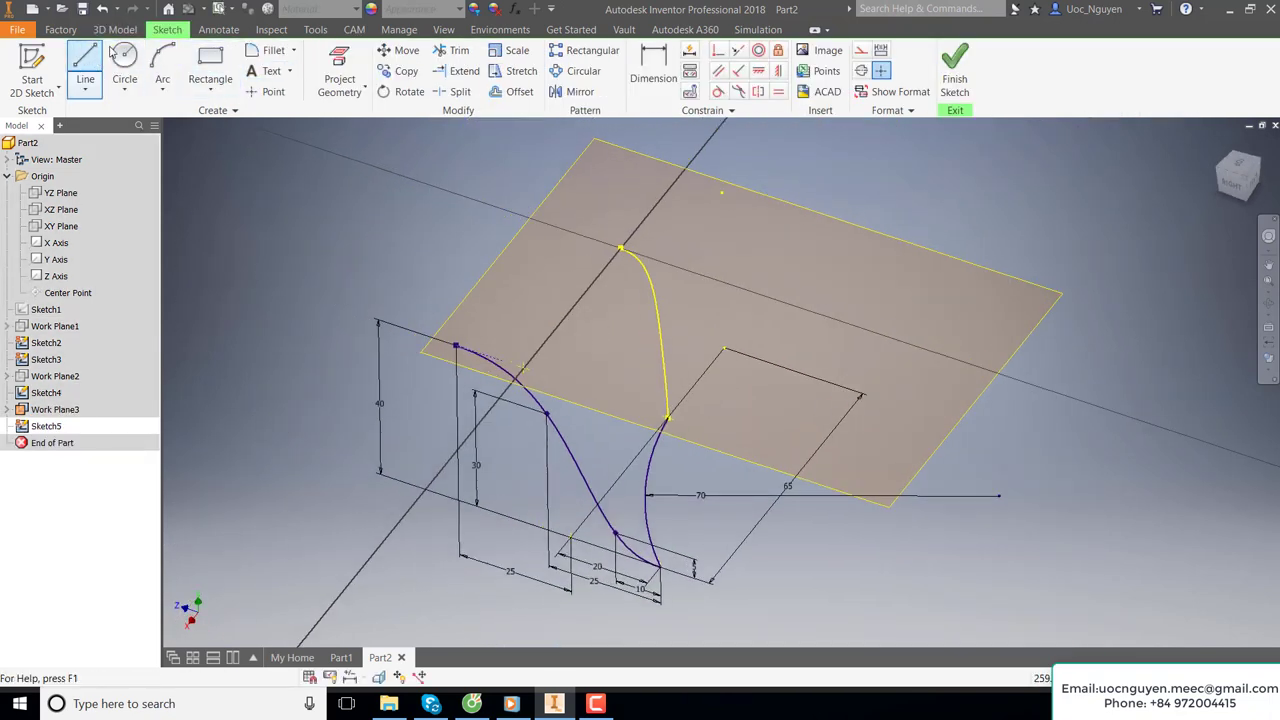
{"action": "left_click", "coordinate": [339, 78]}
{"action": "left_click", "coordinate": [457, 348]}
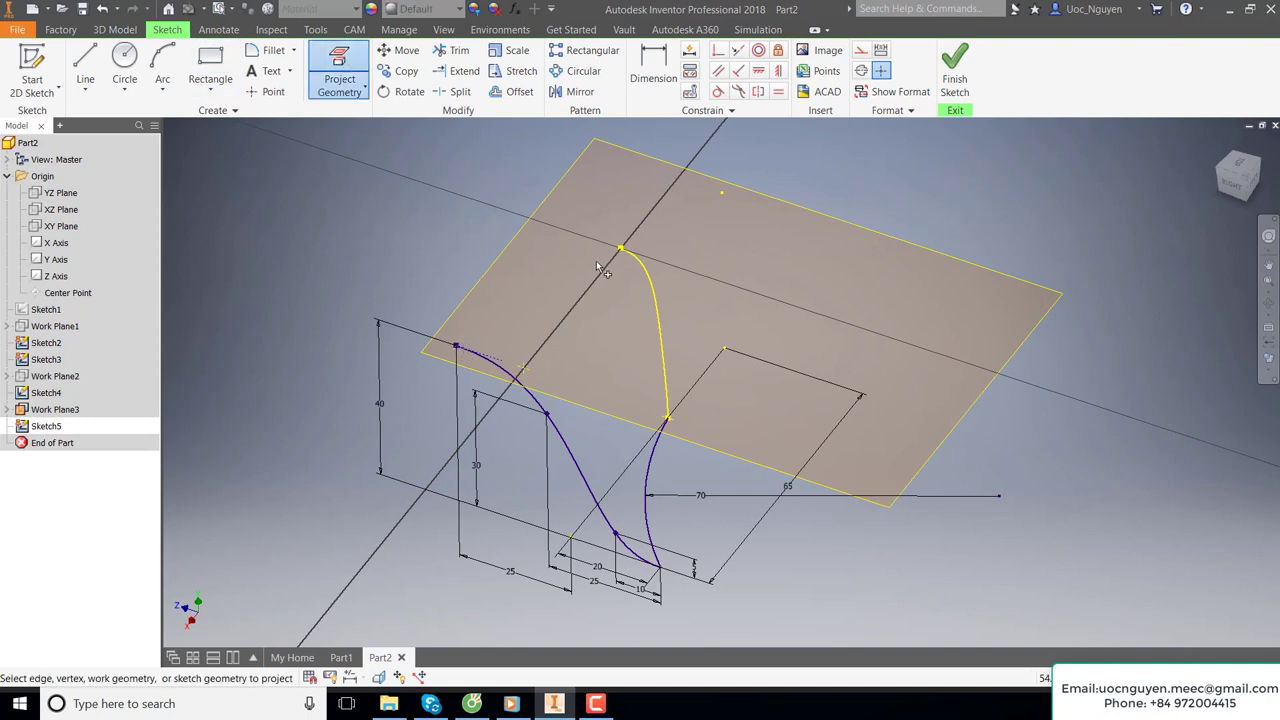
Draw a three-point arc from the second profile's upper endpoint to the first profile's upper endpoint, and hide Work Plane3.
{"action": "left_click", "coordinate": [162, 70]}
{"action": "left_click", "coordinate": [457, 347]}
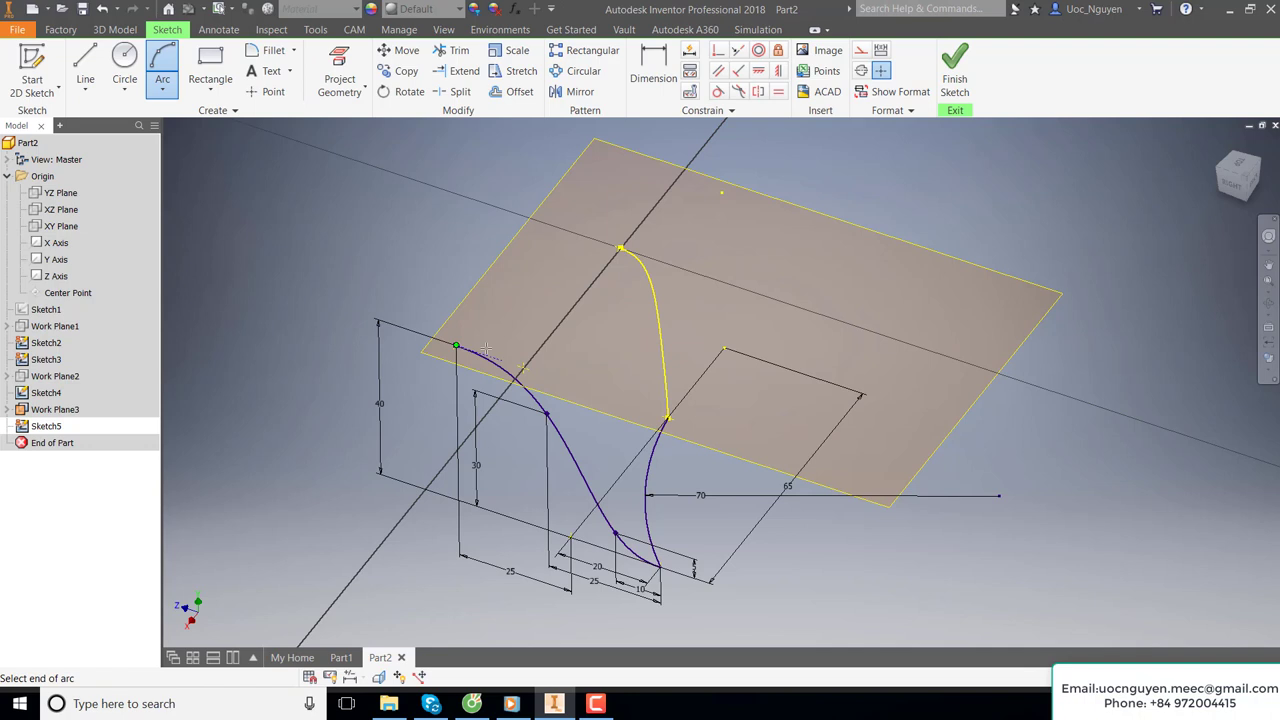
{"action": "left_click", "coordinate": [621, 249]}
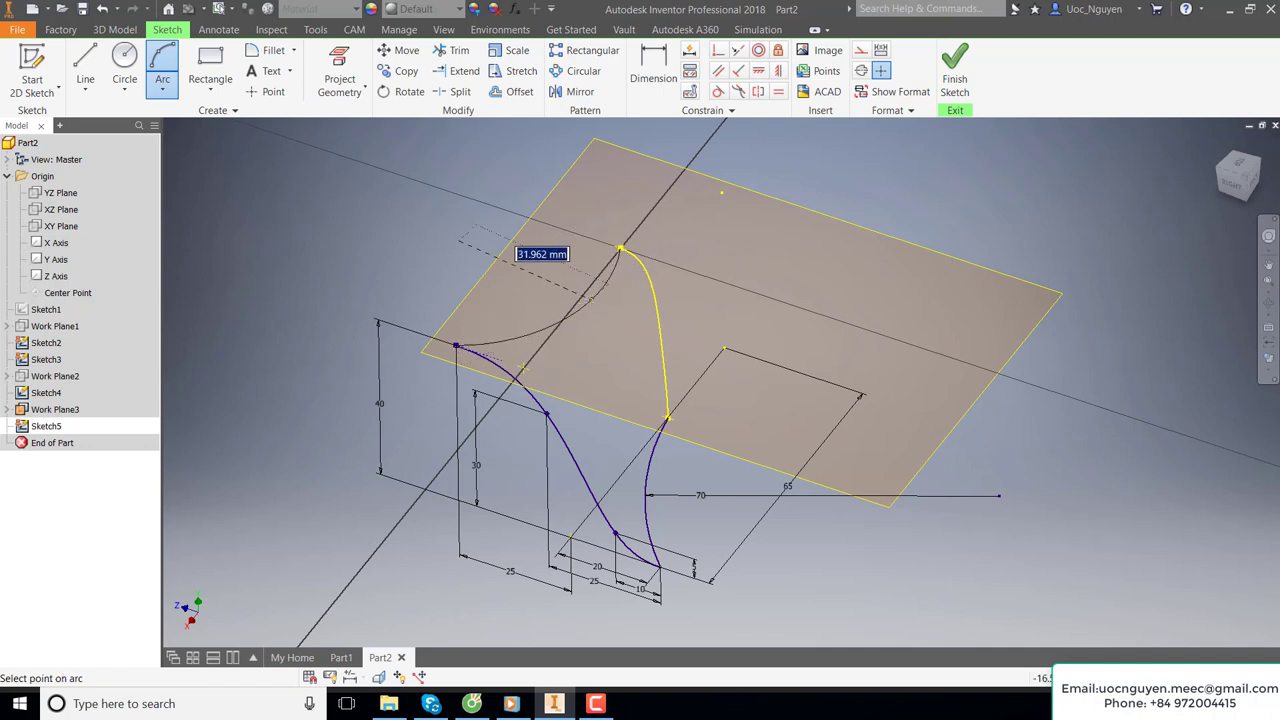
{"action": "left_click", "coordinate": [556, 310]}
{"action": "key", "text": "Escape"}
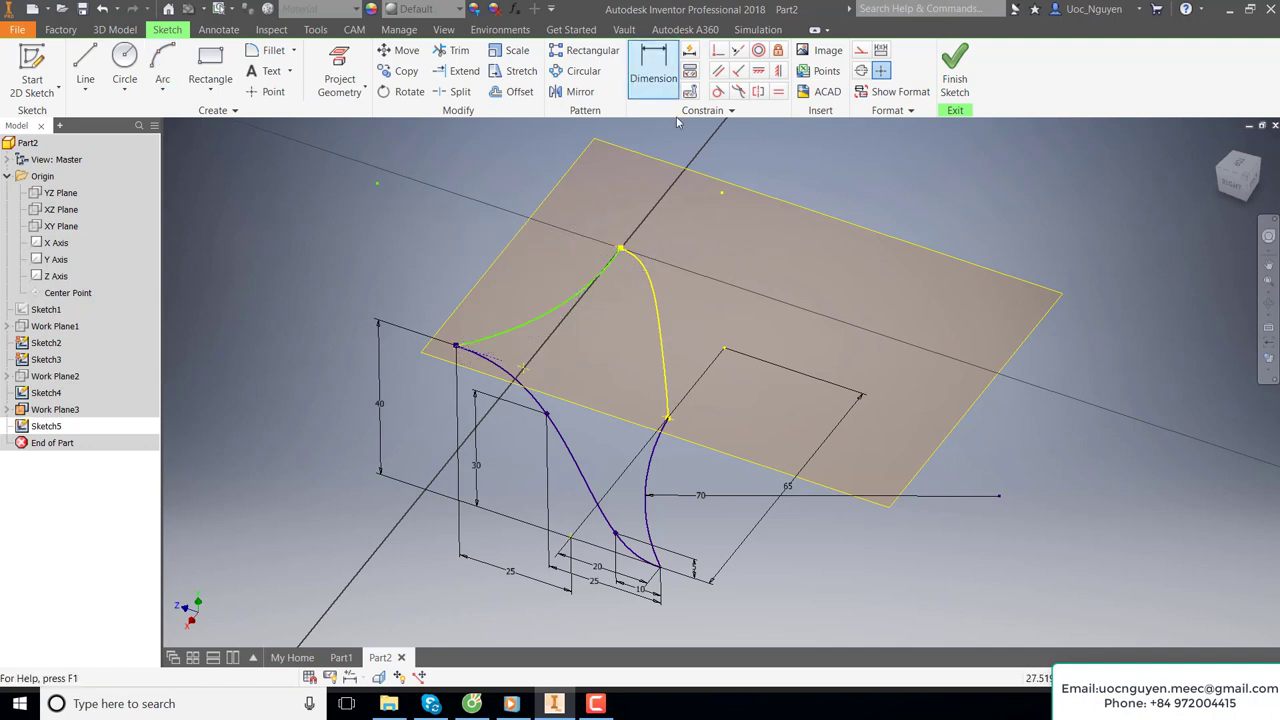
{"action": "right_click", "coordinate": [688, 166]}
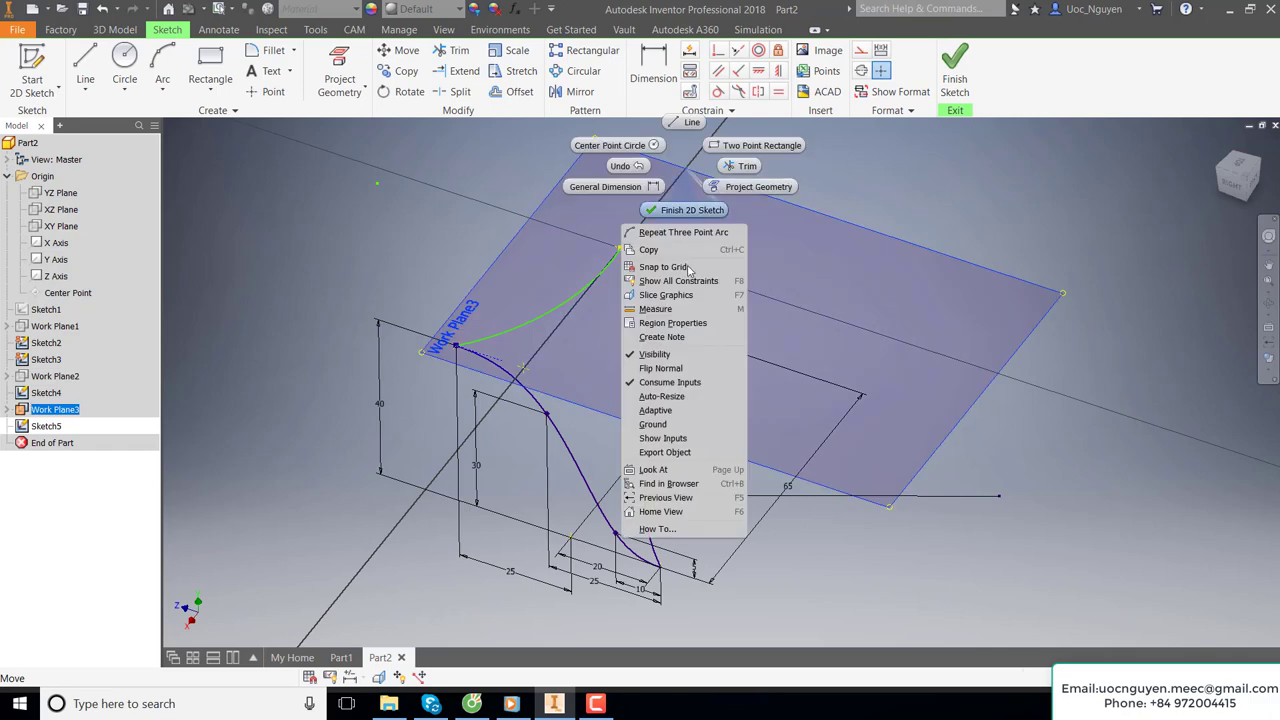
{"action": "left_click", "coordinate": [654, 354]}
Dimension the upper arc's radius as 70 mm and finish the sketch.
{"action": "key", "text": "d"}
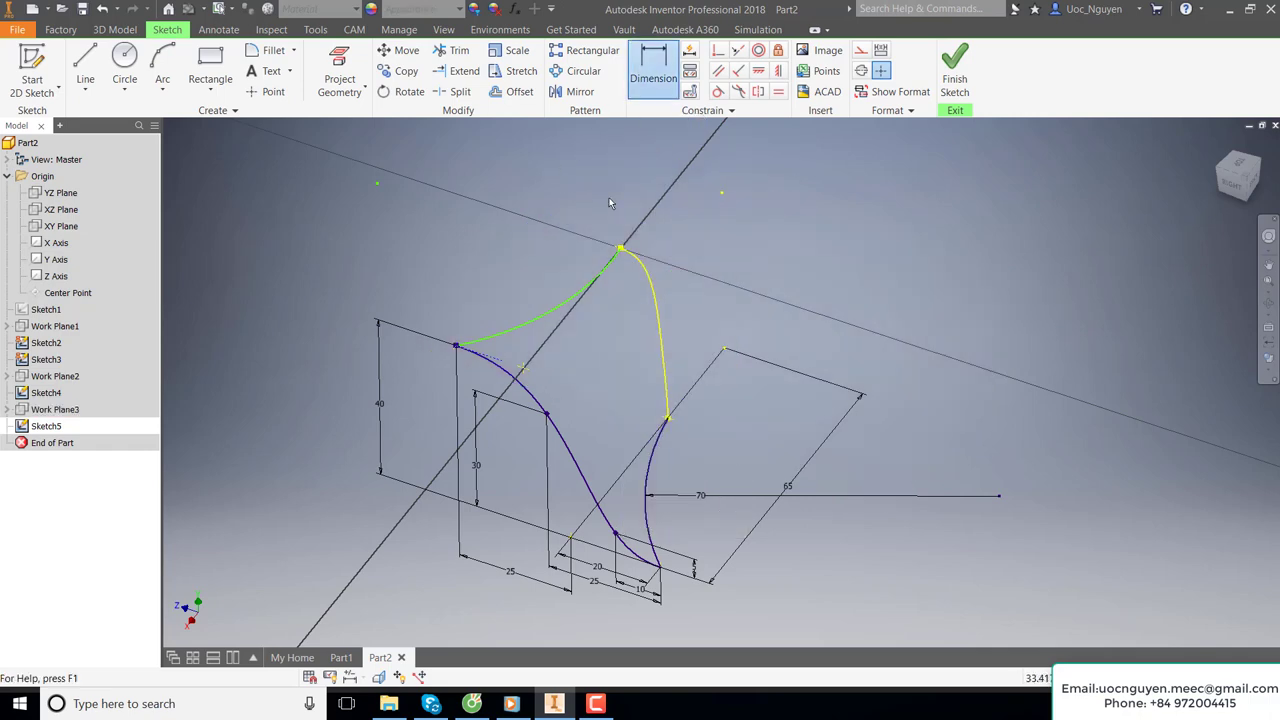
{"action": "left_click", "coordinate": [566, 310]}
{"action": "left_click", "coordinate": [519, 282]}
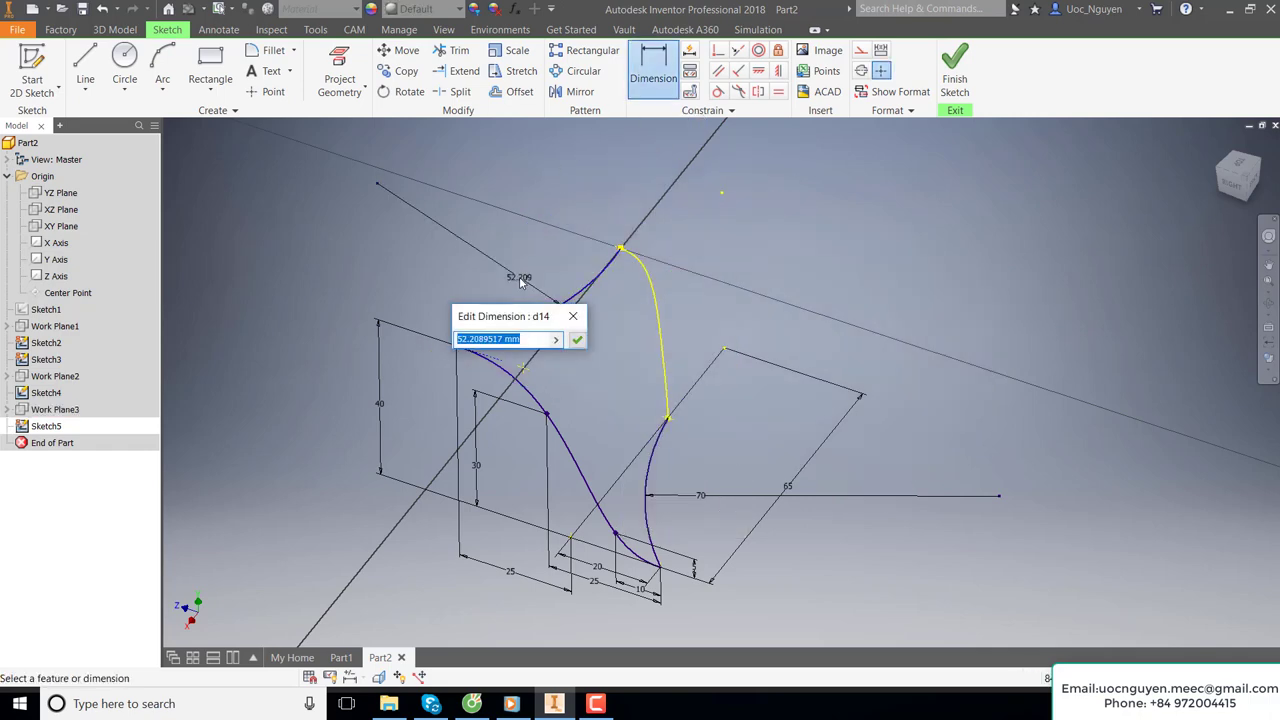
{"action": "type", "text": "50"}
{"action": "key", "text": "Return"}
{"action": "key", "text": "Escape"}
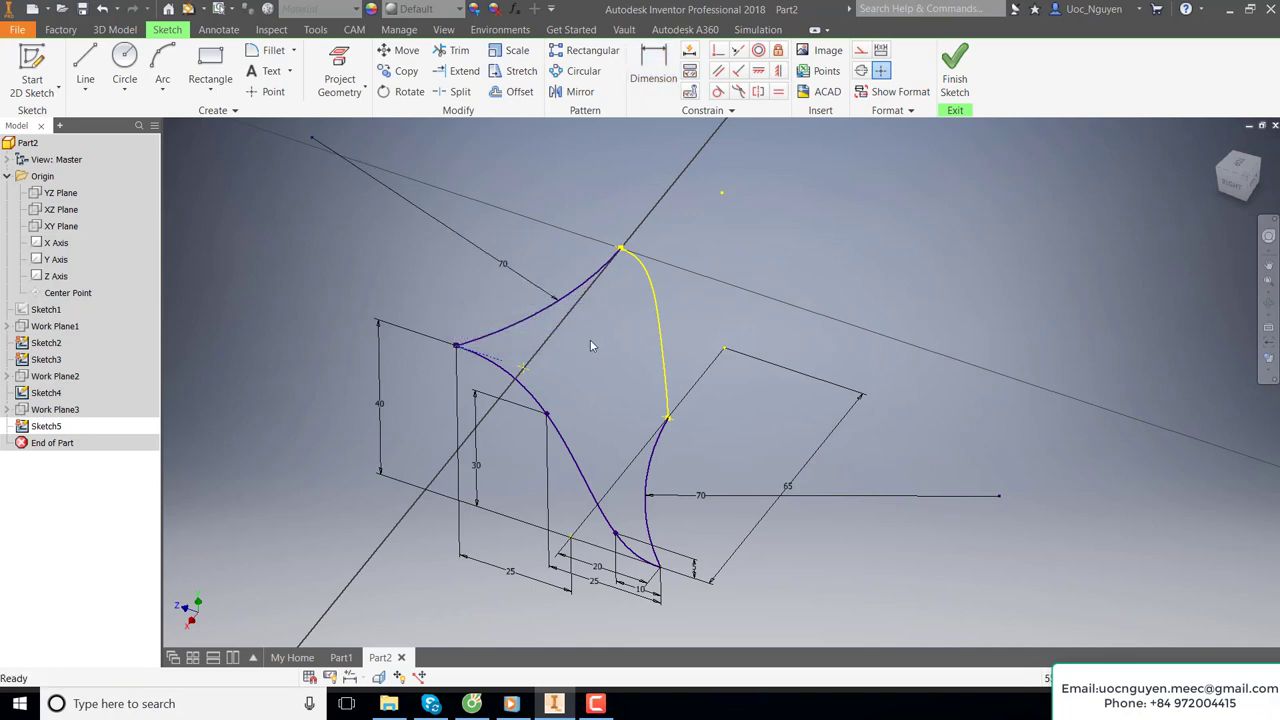
{"action": "mouse_move", "coordinate": [624, 378]}
{"action": "middle_mouse_down", "text": "shift"}
{"action": "mouse_move", "coordinate": [654, 463]}
{"action": "mouse_move", "coordinate": [591, 397]}
{"action": "mouse_move", "coordinate": [626, 357]}
{"action": "mouse_move", "coordinate": [699, 370]}
{"action": "mouse_move", "coordinate": [628, 273]}
{"action": "mouse_move", "coordinate": [560, 294]}
{"action": "middle_mouse_up", "text": "shift"}
{"action": "key", "text": "ctrl+Return"}
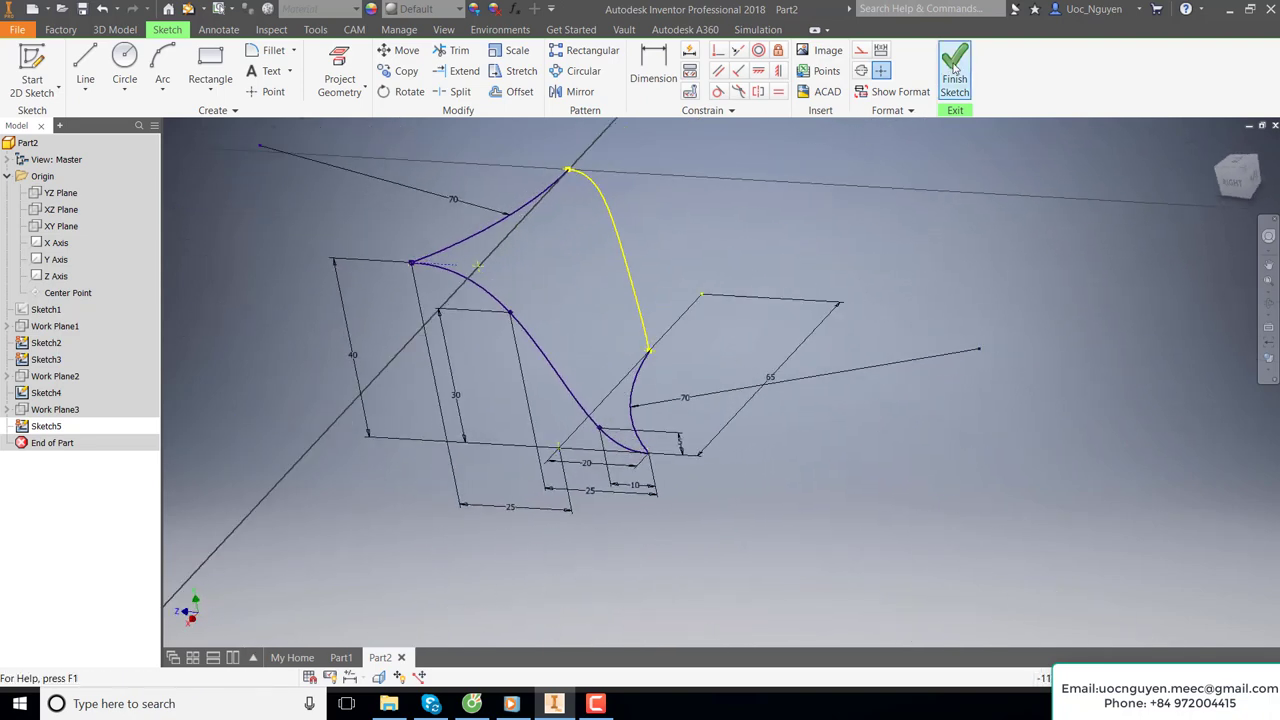
Start a surface loft using the first spline profile (Sketch2) and the second spline profile (Sketch4) as sections.
{"action": "mouse_move", "coordinate": [616, 352]}
{"action": "middle_mouse_down", "text": "shift"}
{"action": "mouse_move", "coordinate": [766, 363]}
{"action": "mouse_move", "coordinate": [822, 230]}
{"action": "middle_mouse_up", "text": "shift"}
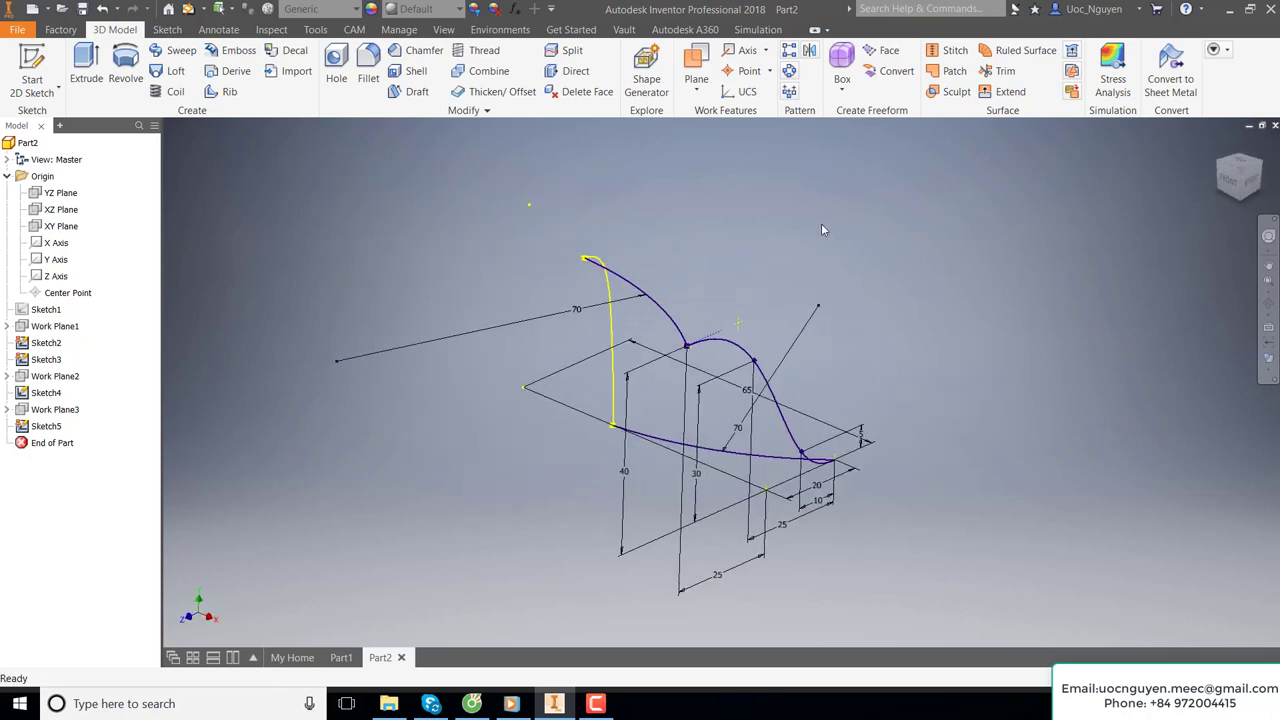
{"action": "left_click", "coordinate": [176, 71]}
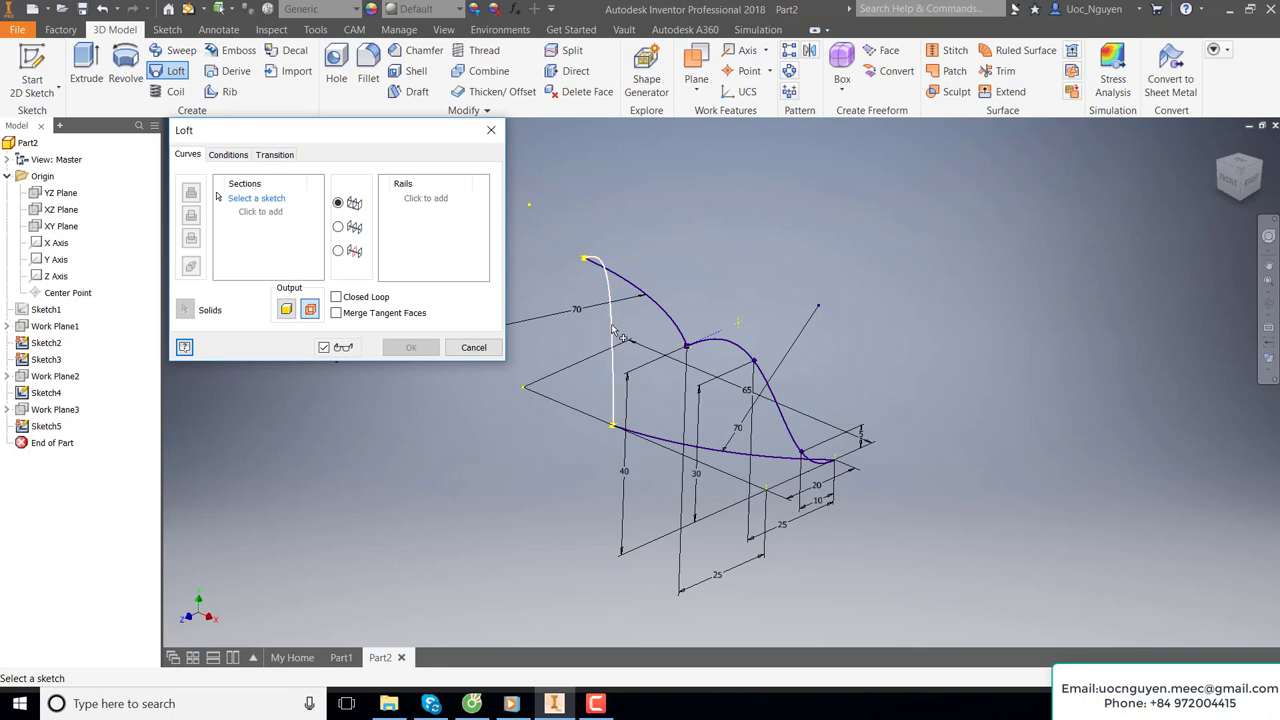
{"action": "middle_click_drag", "start_coordinate": [604, 343], "coordinate": [580, 346], "text": "shift"}
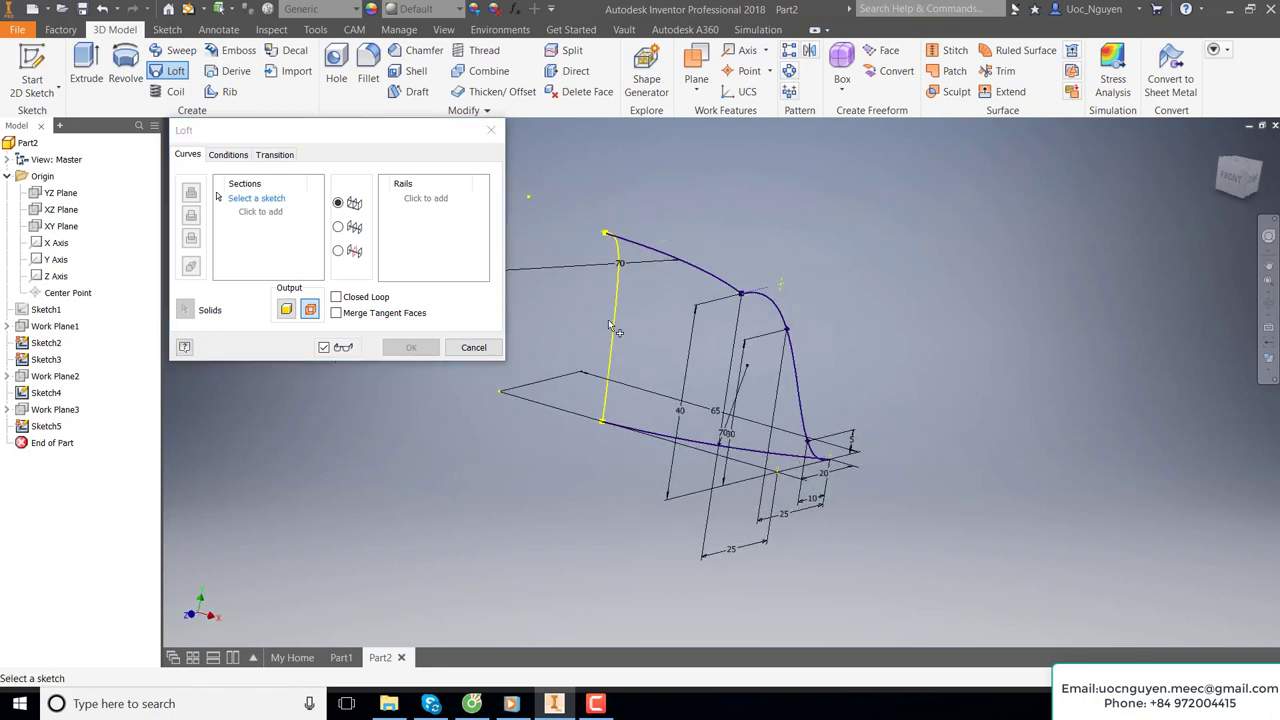
{"action": "left_click", "coordinate": [617, 326]}
{"action": "left_click", "coordinate": [775, 307]}
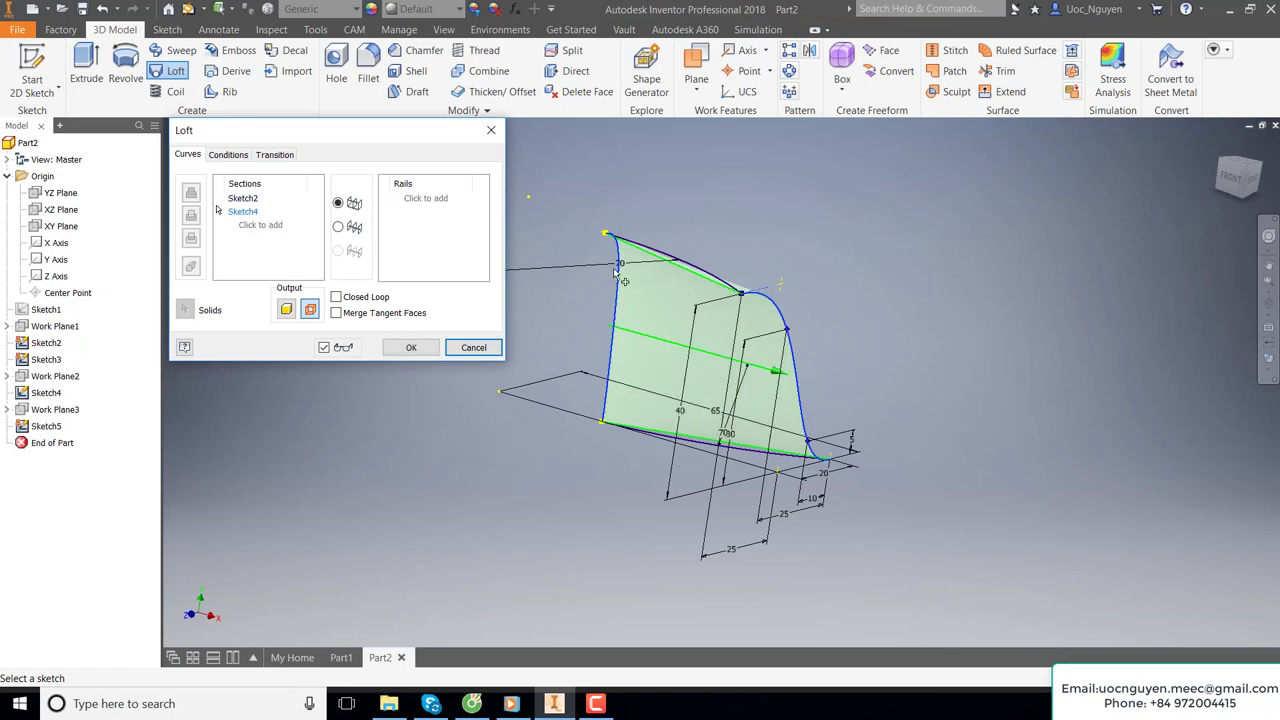
Add the upper arc (Sketch5) and lower arc (Sketch3) as rails and create the lofted surface.
{"action": "left_click", "coordinate": [422, 199]}
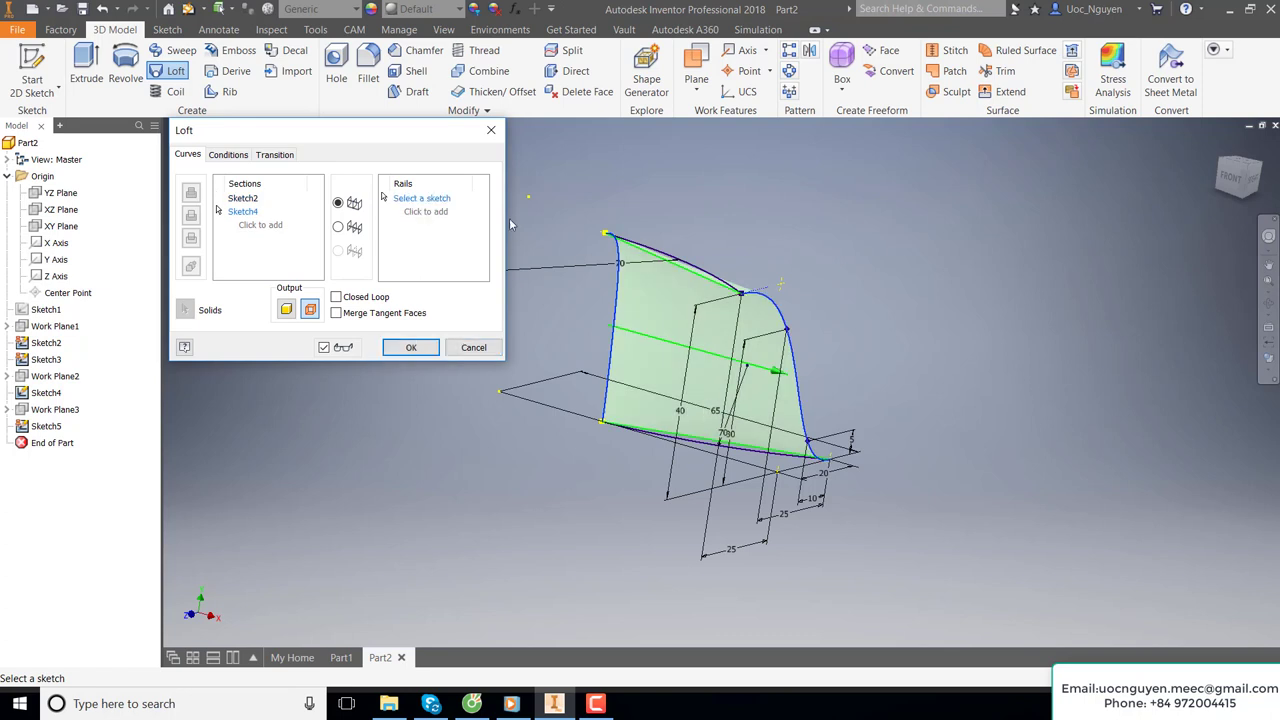
{"action": "left_click", "coordinate": [706, 276]}
{"action": "left_click", "coordinate": [735, 455]}
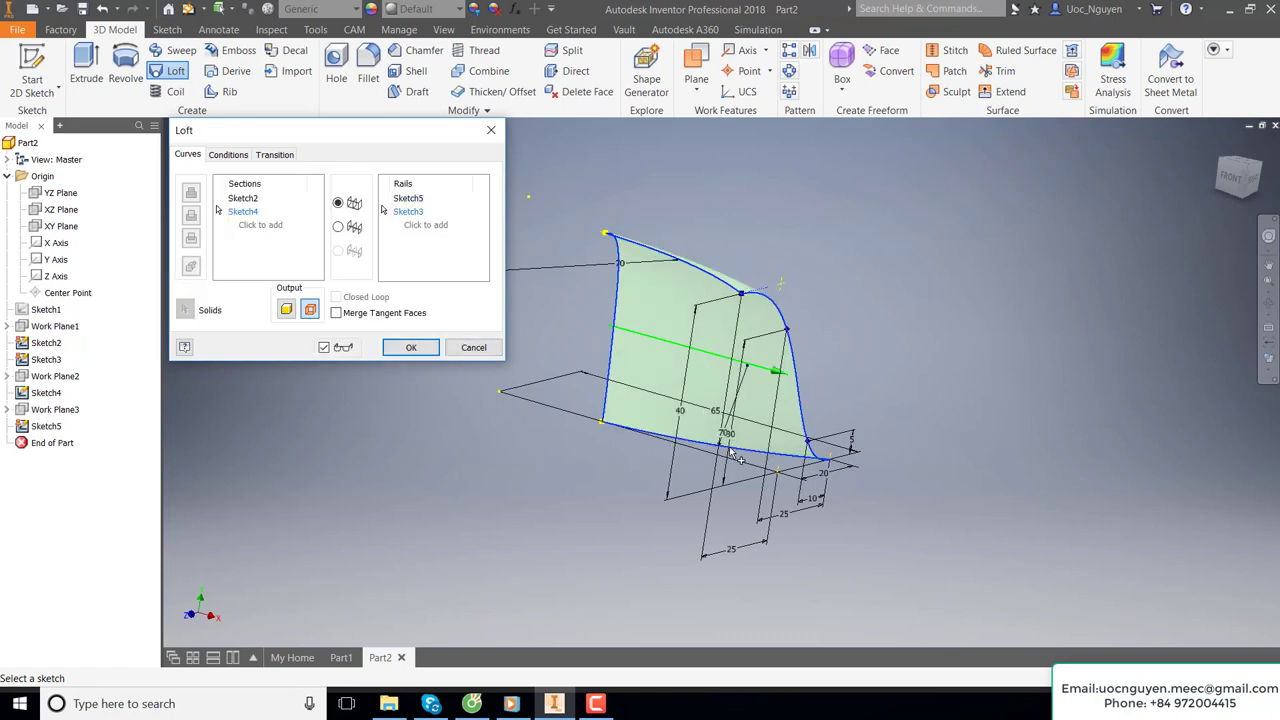
{"action": "middle_click_drag", "start_coordinate": [597, 449], "coordinate": [458, 483], "text": "shift"}
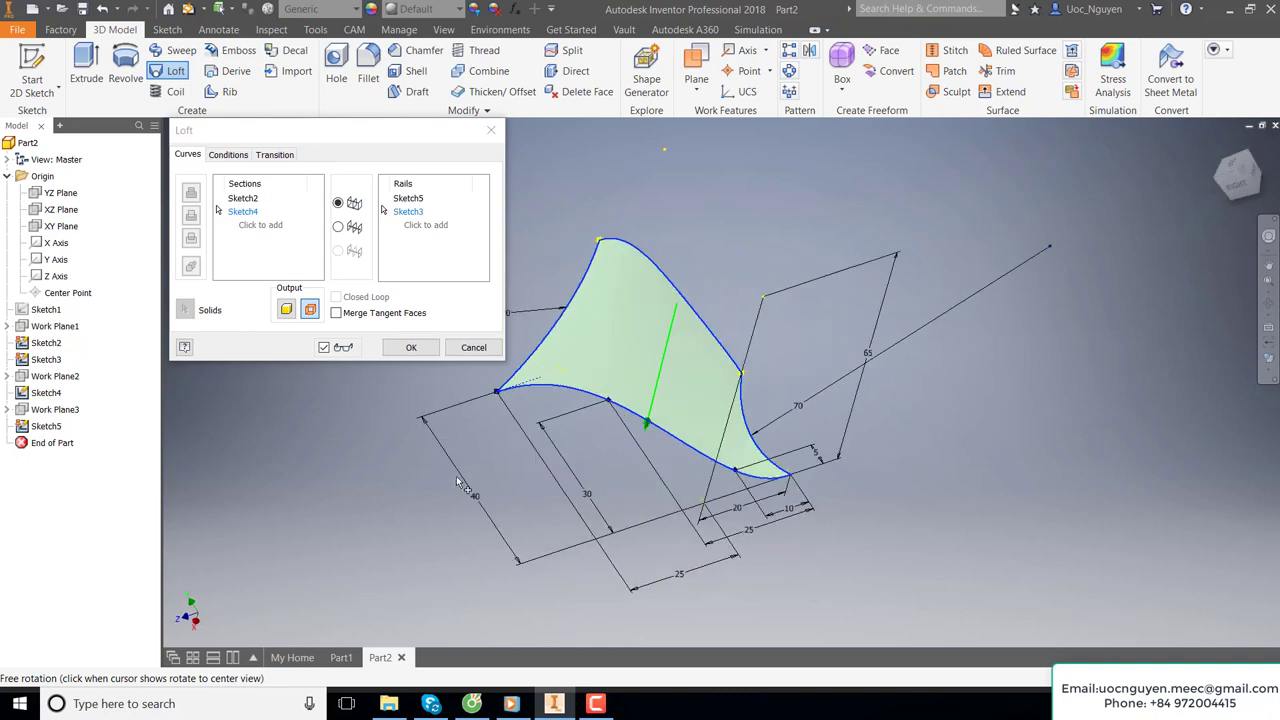
{"action": "left_click", "coordinate": [411, 350]}
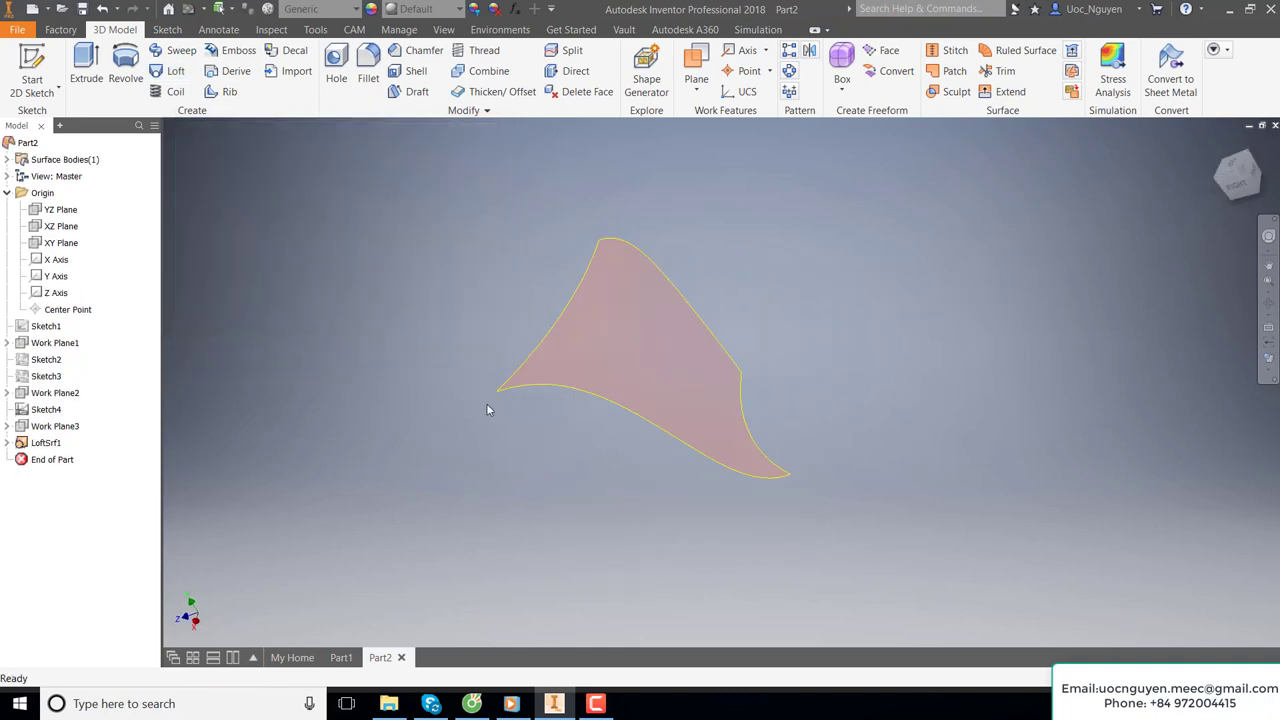
Thicken the lofted surface into a solid by 1.5 mm, applied symmetrically to both sides.
{"action": "middle_click_drag", "start_coordinate": [486, 403], "coordinate": [313, 105], "text": "shift"}
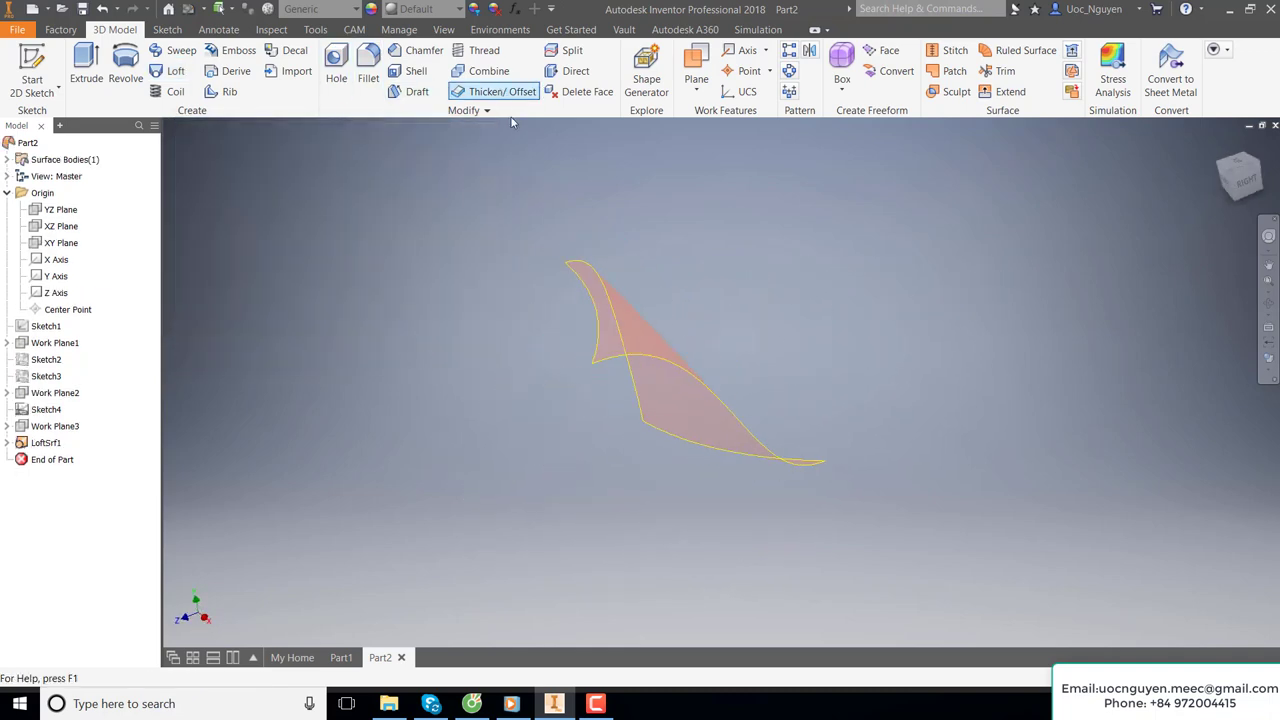
{"action": "left_click", "coordinate": [495, 91]}
{"action": "left_click", "coordinate": [655, 364]}
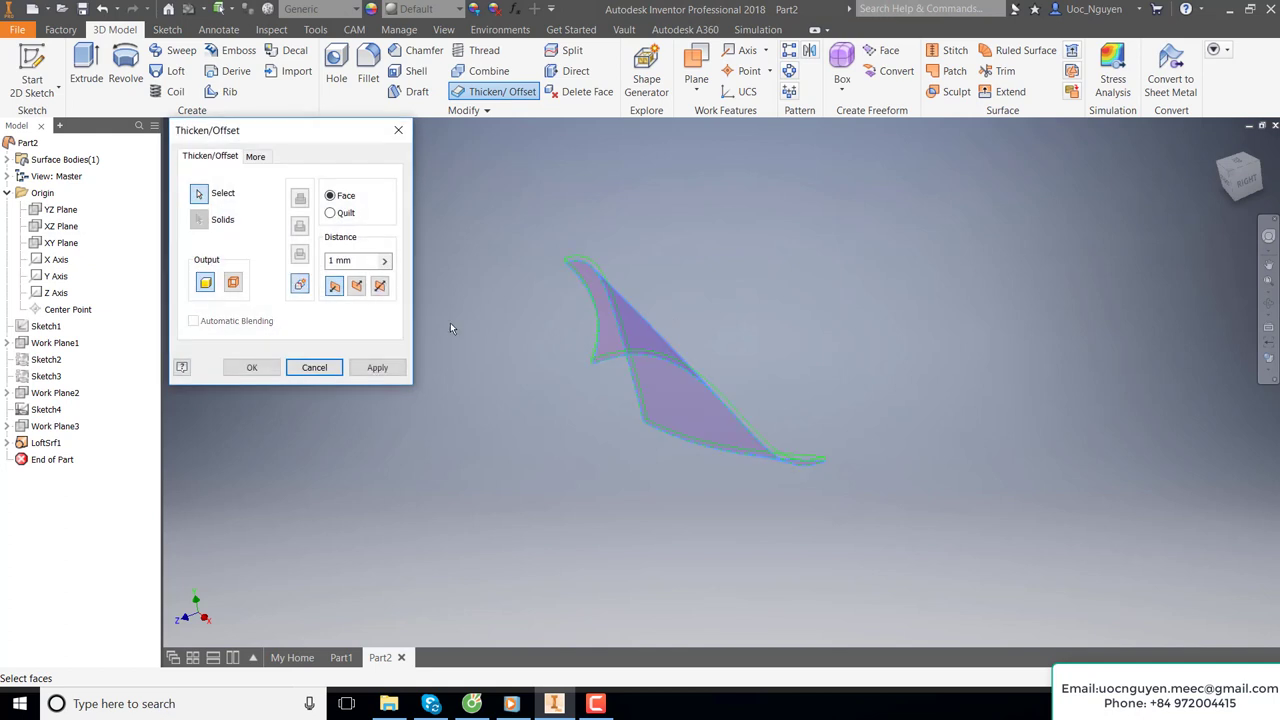
{"action": "double_click", "coordinate": [331, 260]}
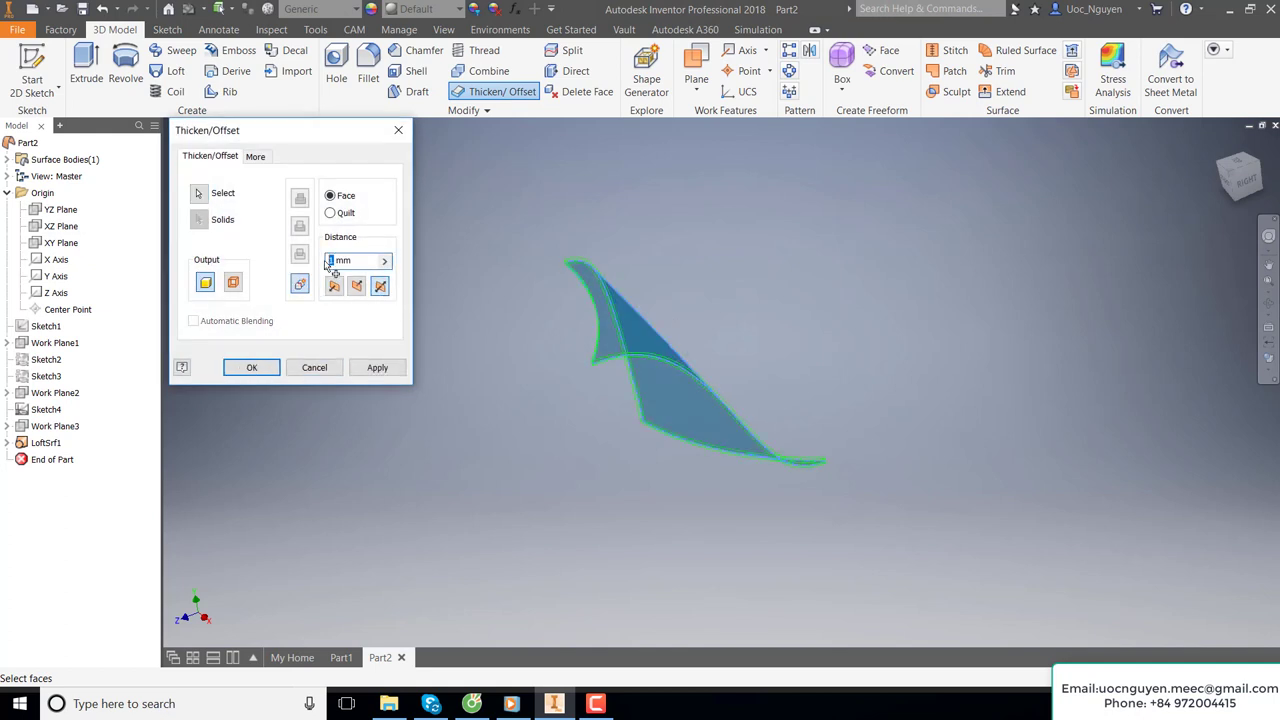
{"action": "type", "text": "1.5"}
{"action": "left_click", "coordinate": [266, 368]}
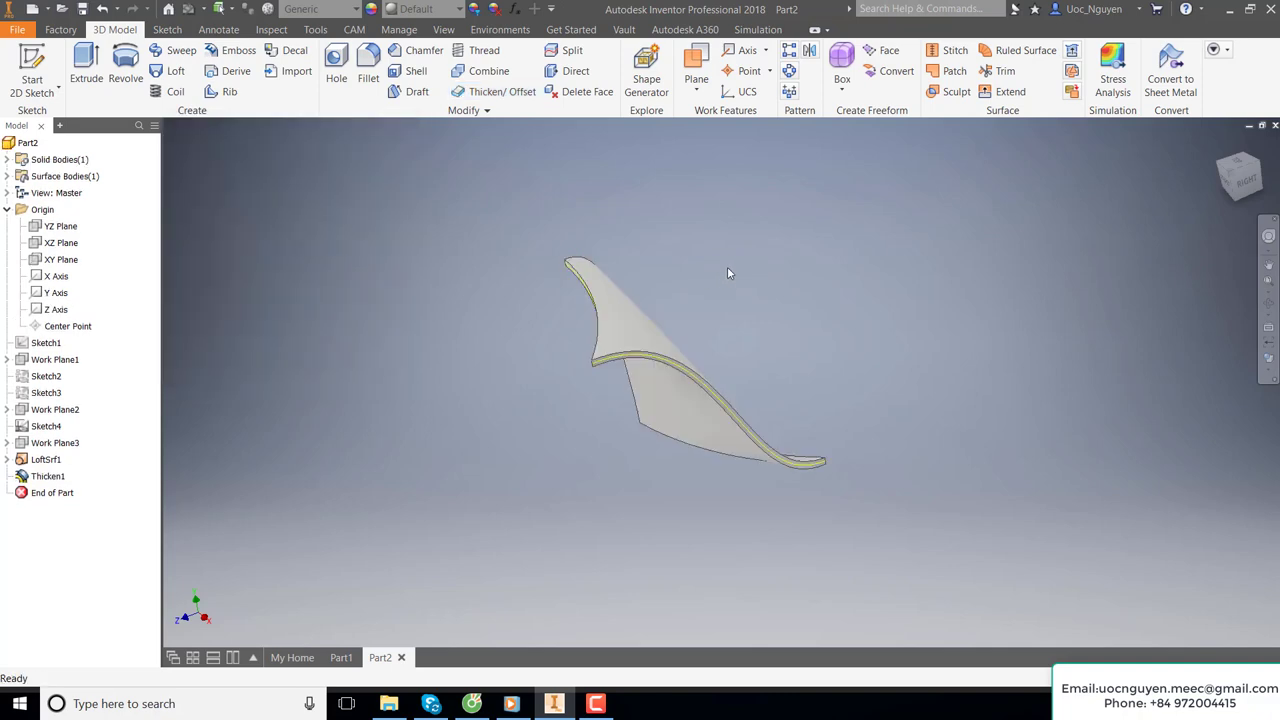
Set the part's physical material to Steel, Alloy in the document settings.
{"action": "left_click", "coordinate": [315, 29]}
{"action": "left_click", "coordinate": [306, 72]}
{"action": "left_click", "coordinate": [506, 320]}
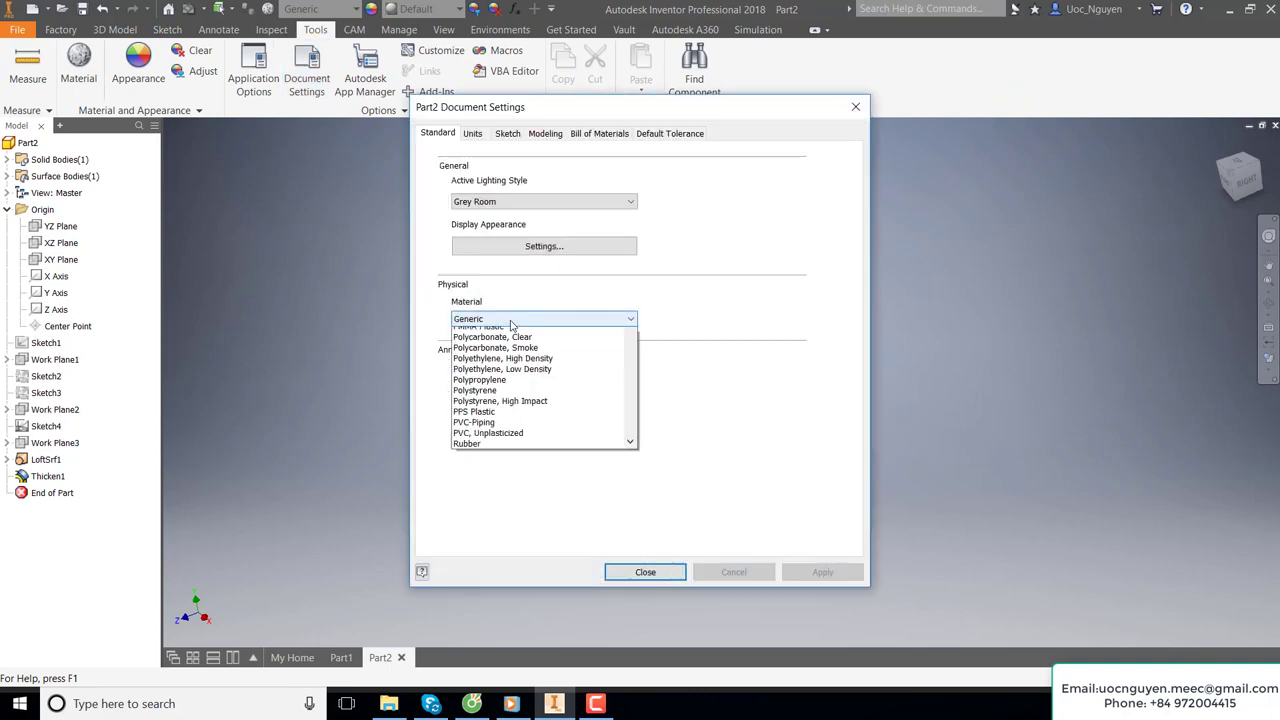
{"action": "scroll", "coordinate": [512, 593], "scroll_direction": "down", "scroll_amount": 1}
{"action": "scroll", "coordinate": [510, 595], "scroll_direction": "down", "scroll_amount": 5}
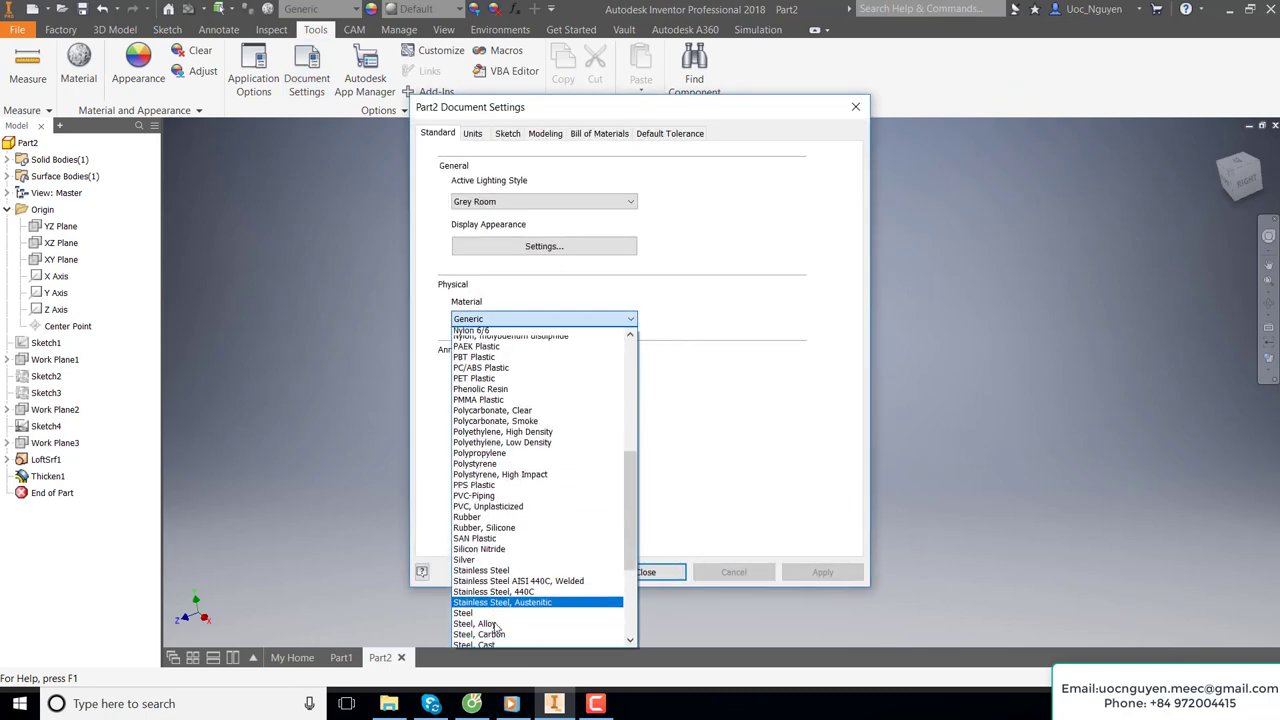
{"action": "left_click", "coordinate": [475, 589]}
{"action": "left_click", "coordinate": [646, 572]}
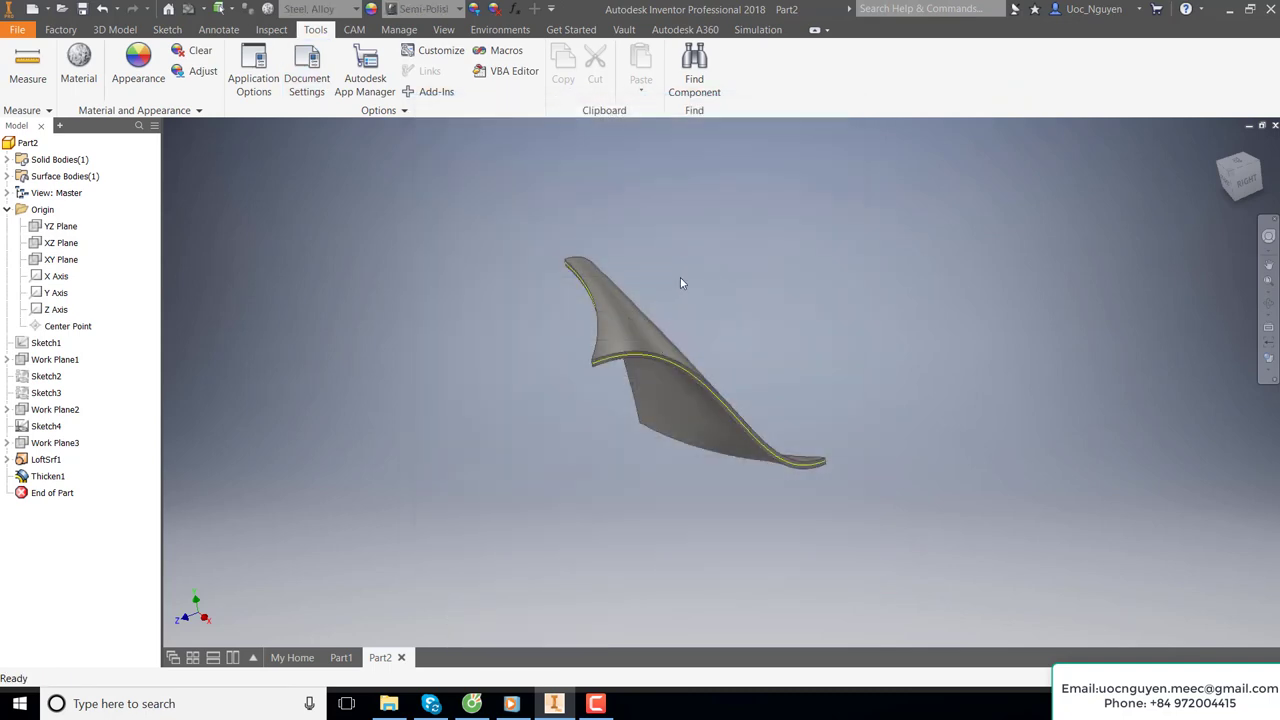
Hide the LoftSrf1 surface so only the thickened solid is displayed.
{"action": "right_click", "coordinate": [45, 460]}
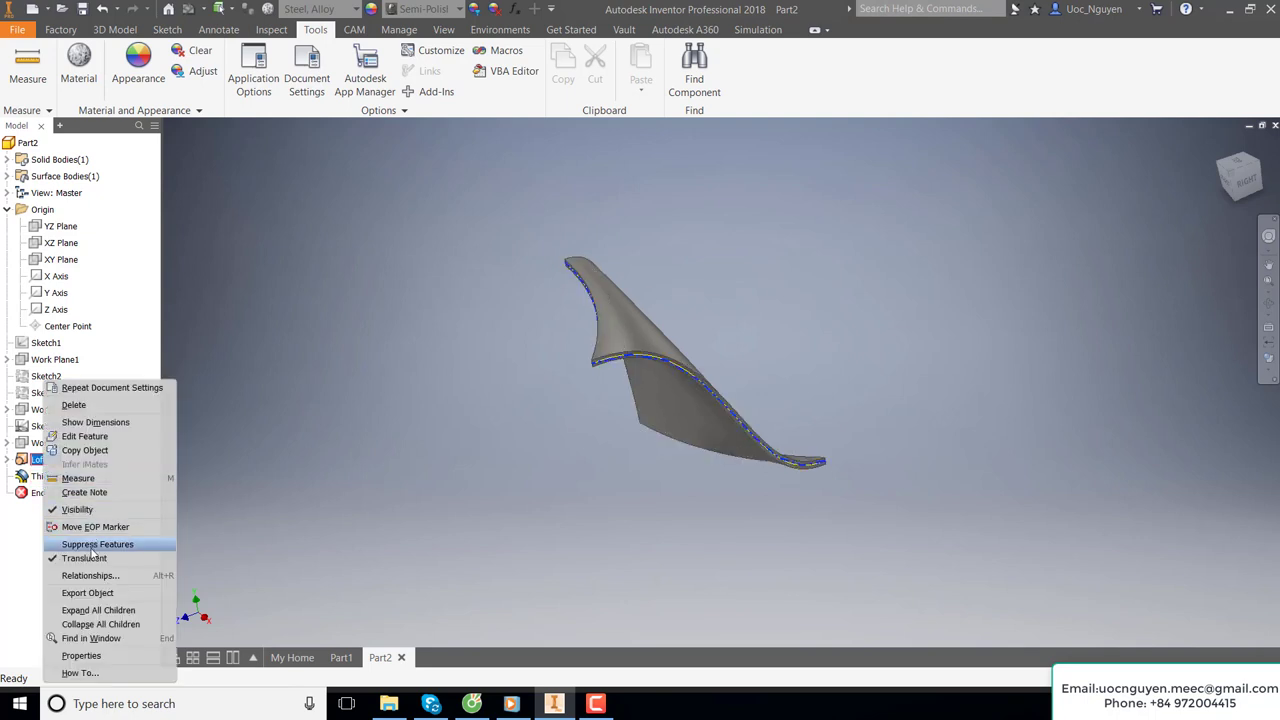
{"action": "left_click", "coordinate": [77, 510]}
{"action": "middle_click_drag", "start_coordinate": [501, 378], "coordinate": [675, 365], "text": "shift"}
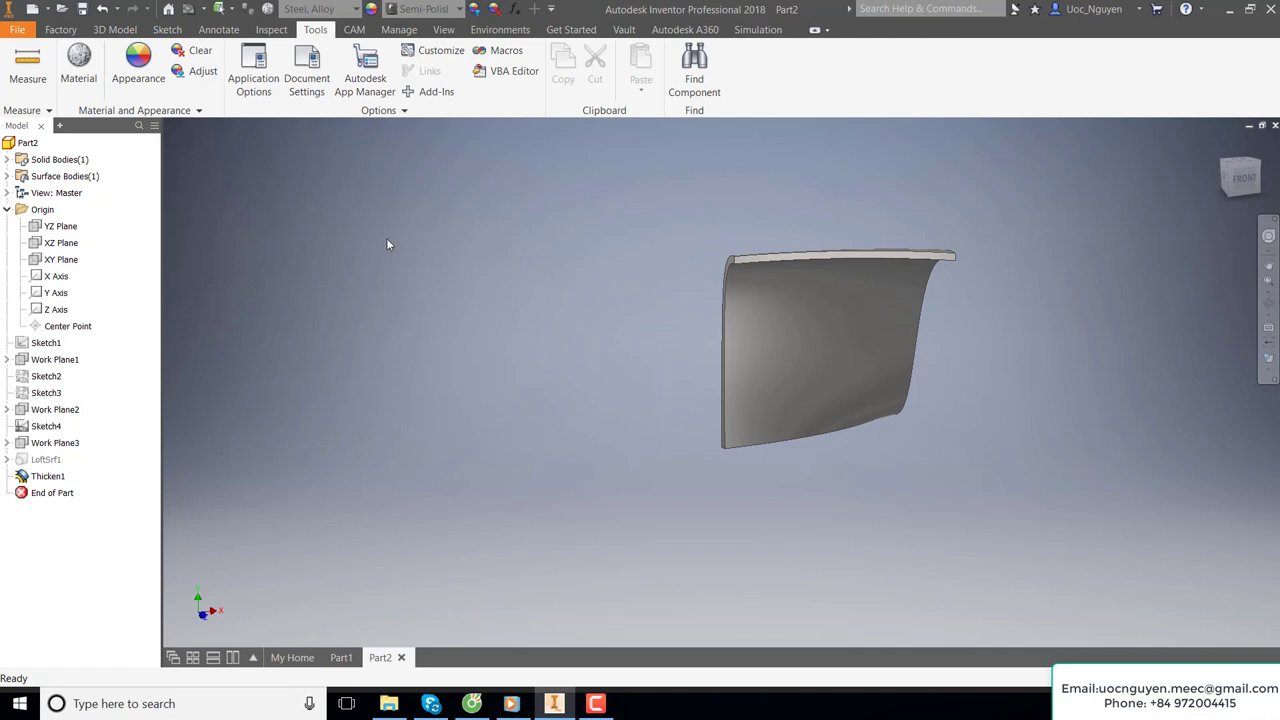
Start a sketch on the XY plane and draw a vertical centerline about 73 mm long upward from the origin.
{"action": "left_click", "coordinate": [167, 29]}
{"action": "left_click", "coordinate": [30, 65]}
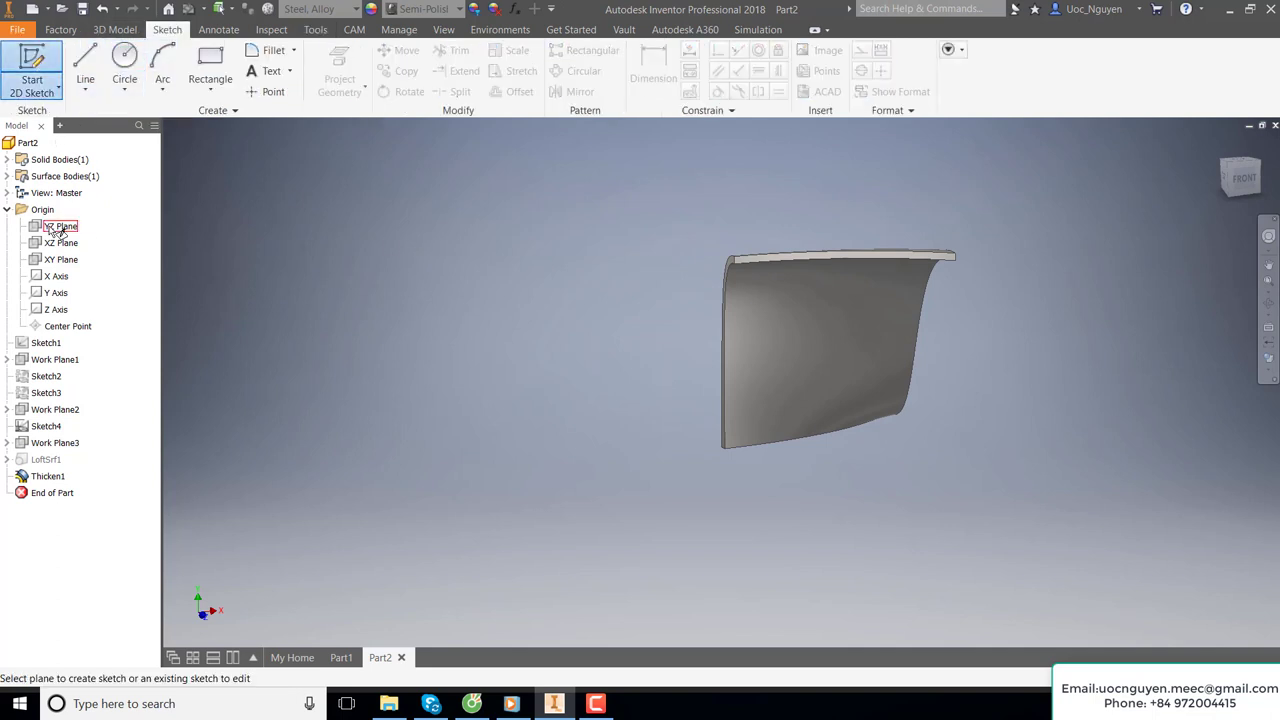
{"action": "left_click", "coordinate": [60, 259]}
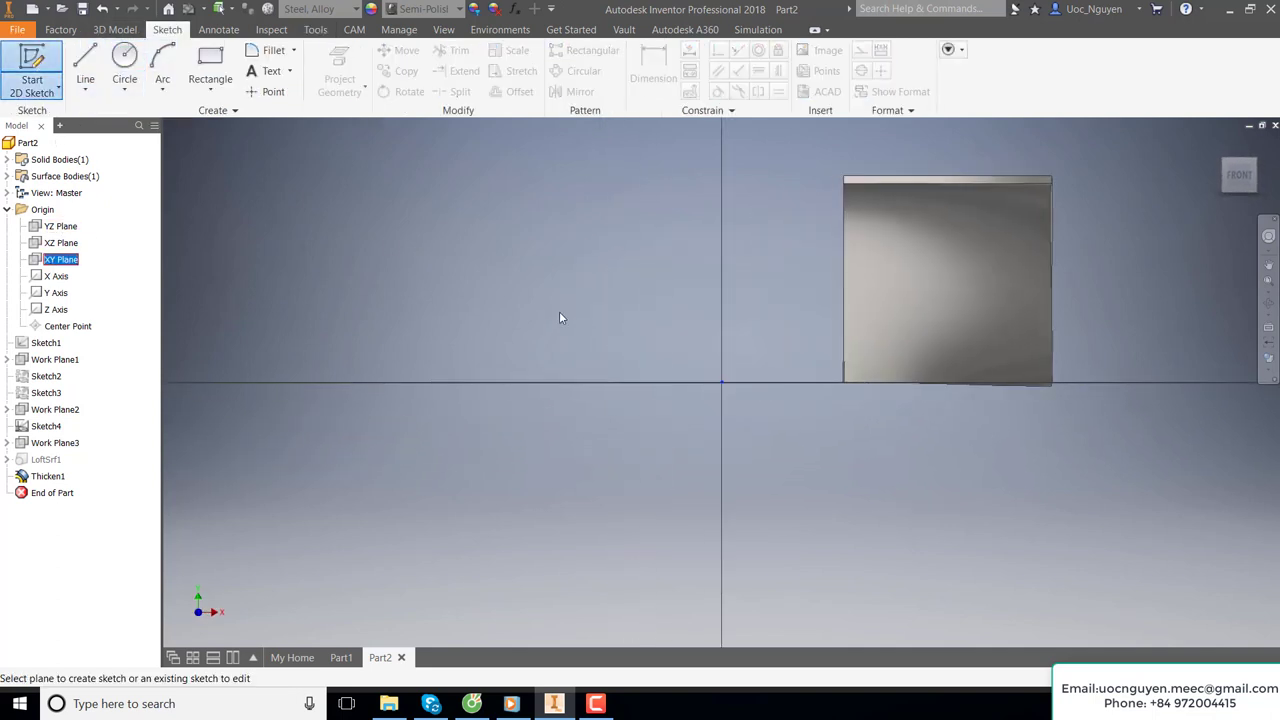
{"action": "left_click", "coordinate": [85, 65]}
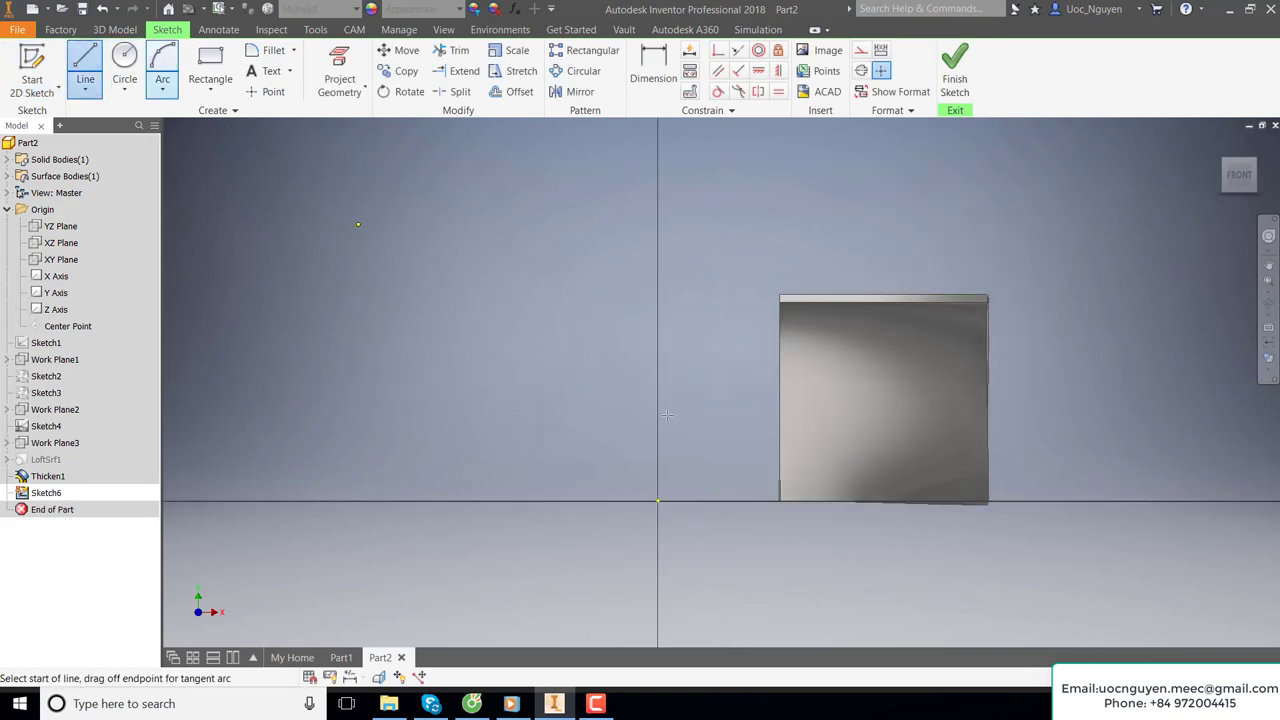
{"action": "left_click", "coordinate": [657, 500]}
{"action": "left_click", "coordinate": [659, 128]}
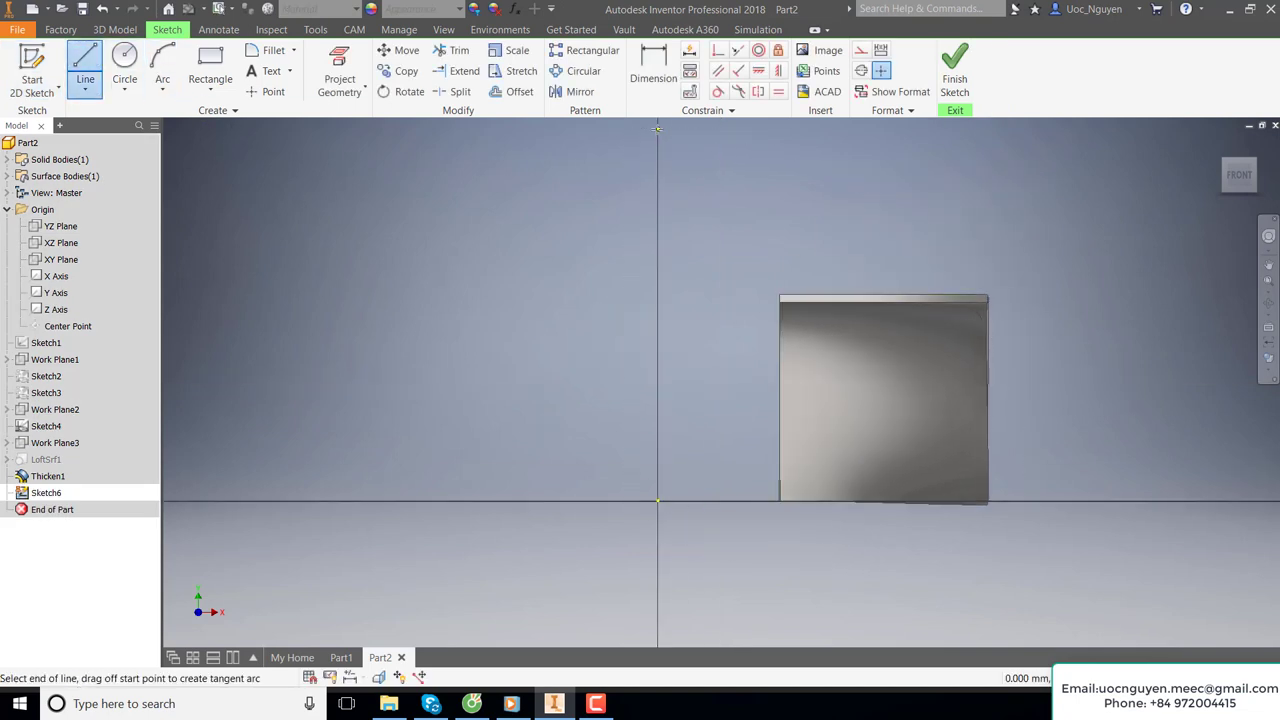
{"action": "key", "text": "Escape"}
{"action": "right_click", "coordinate": [580, 216]}
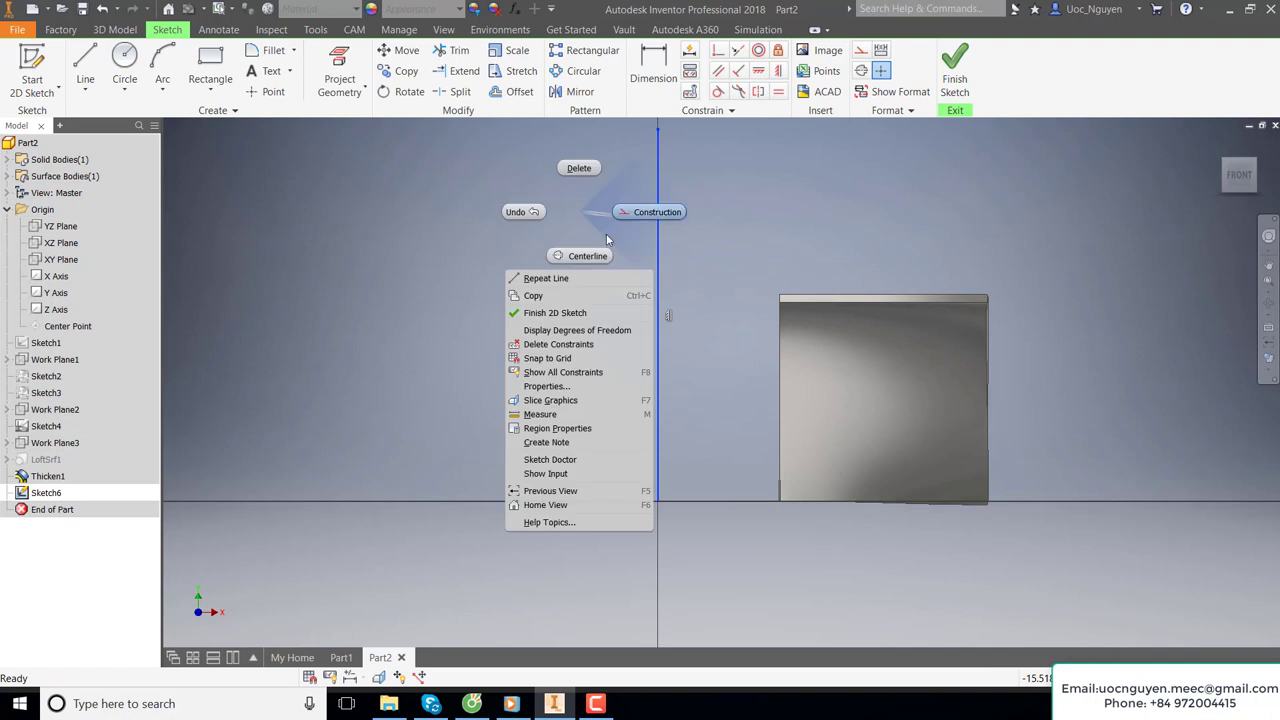
{"action": "left_click", "coordinate": [655, 212]}
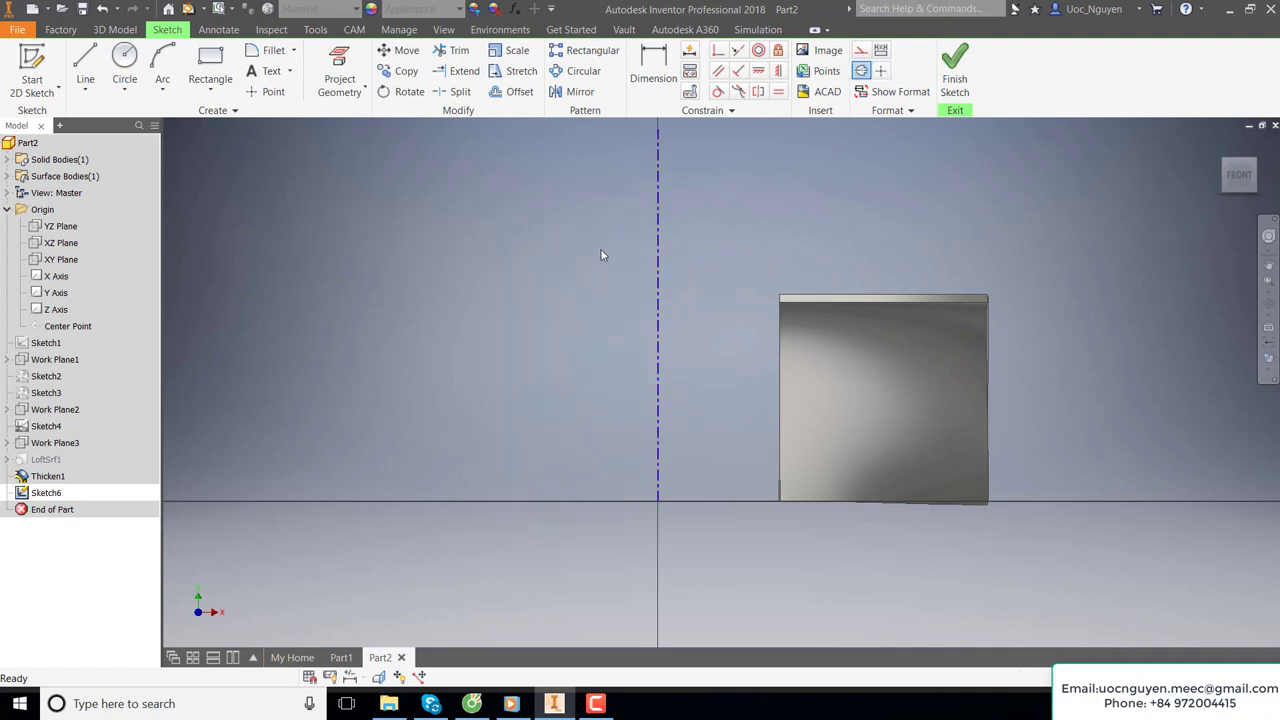
Dimension the vertical centerline's length as 80 mm.
{"action": "left_click", "coordinate": [660, 177]}
{"action": "left_click", "coordinate": [1040, 293]}
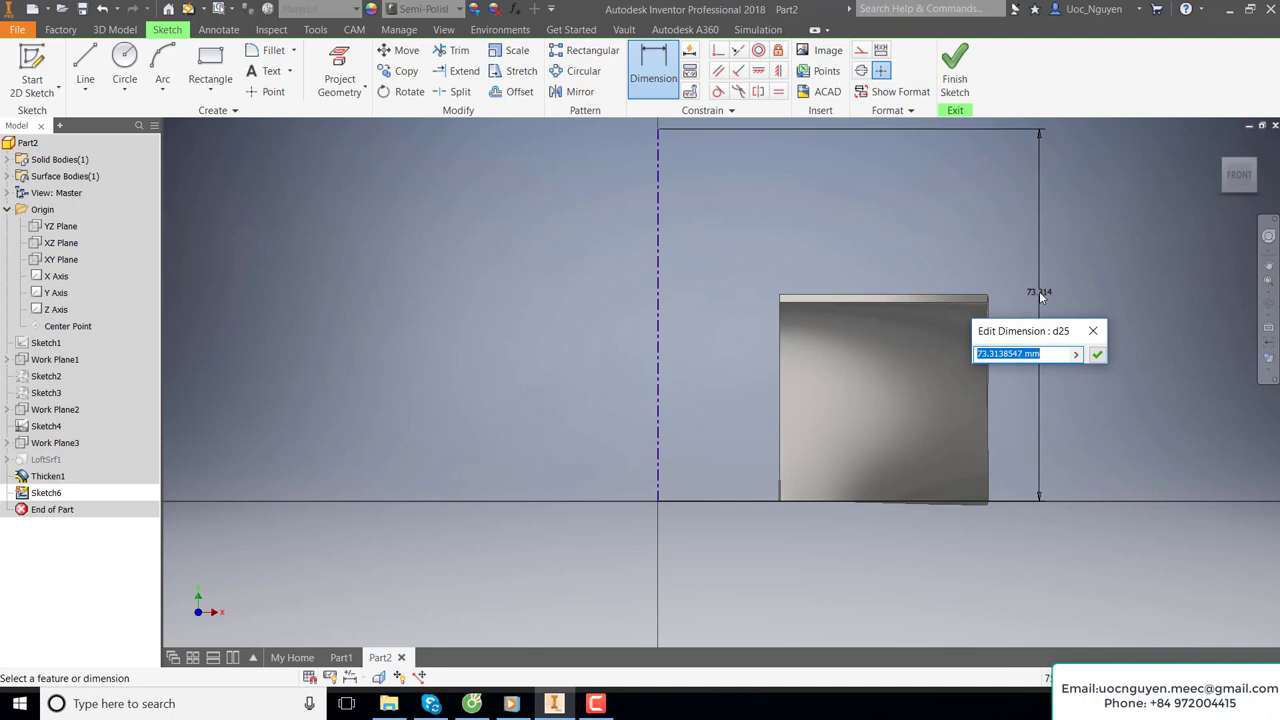
{"action": "type", "text": "6"}
{"action": "type", "text": "80"}
{"action": "key", "text": "Return"}
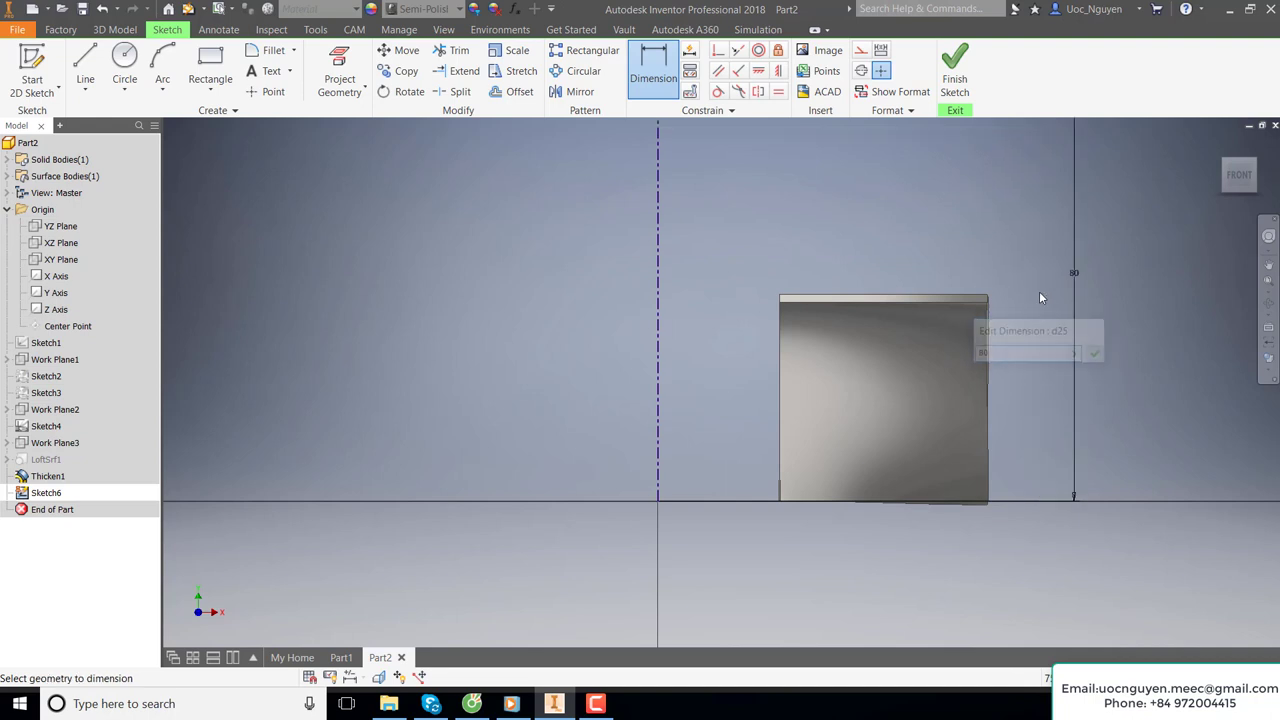
{"action": "scroll", "coordinate": [690, 330], "scroll_direction": "up", "scroll_amount": 2}
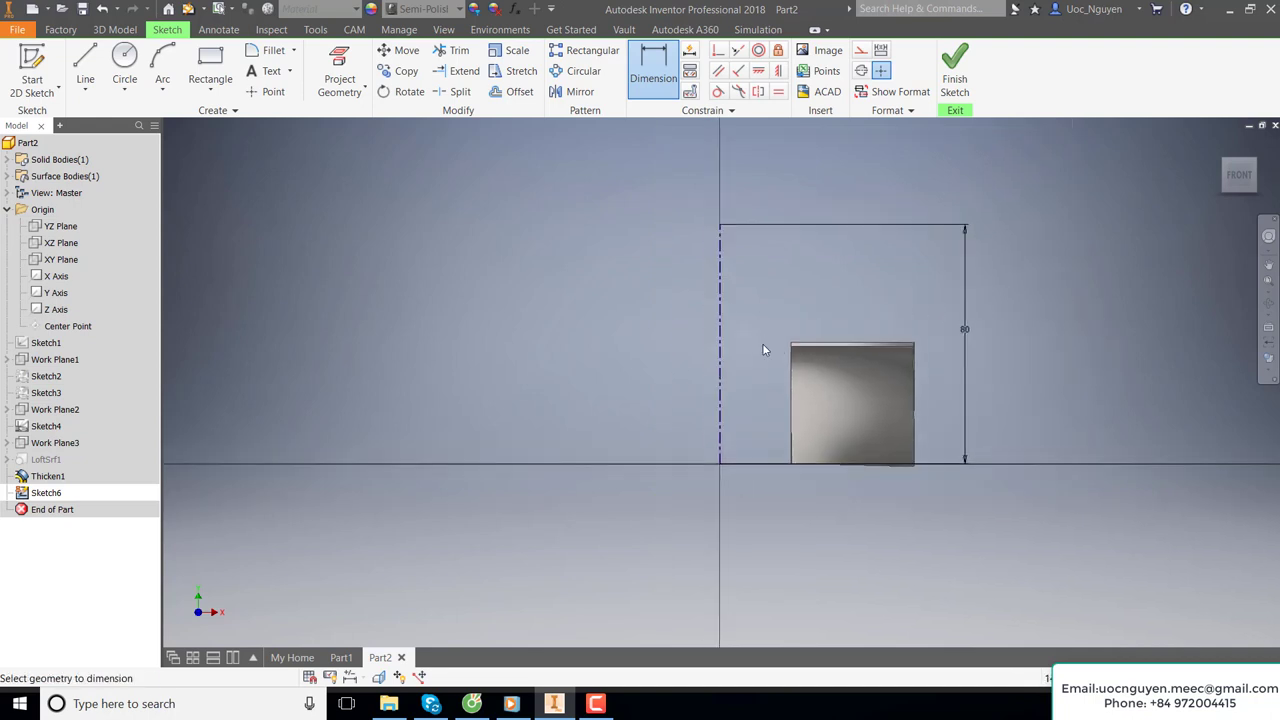
{"action": "key", "text": "Escape"}
Draw a vertical line about 20 mm left of the centerline, up from the horizontal axis, ending in a small step outward and down.
{"action": "key", "text": "l"}
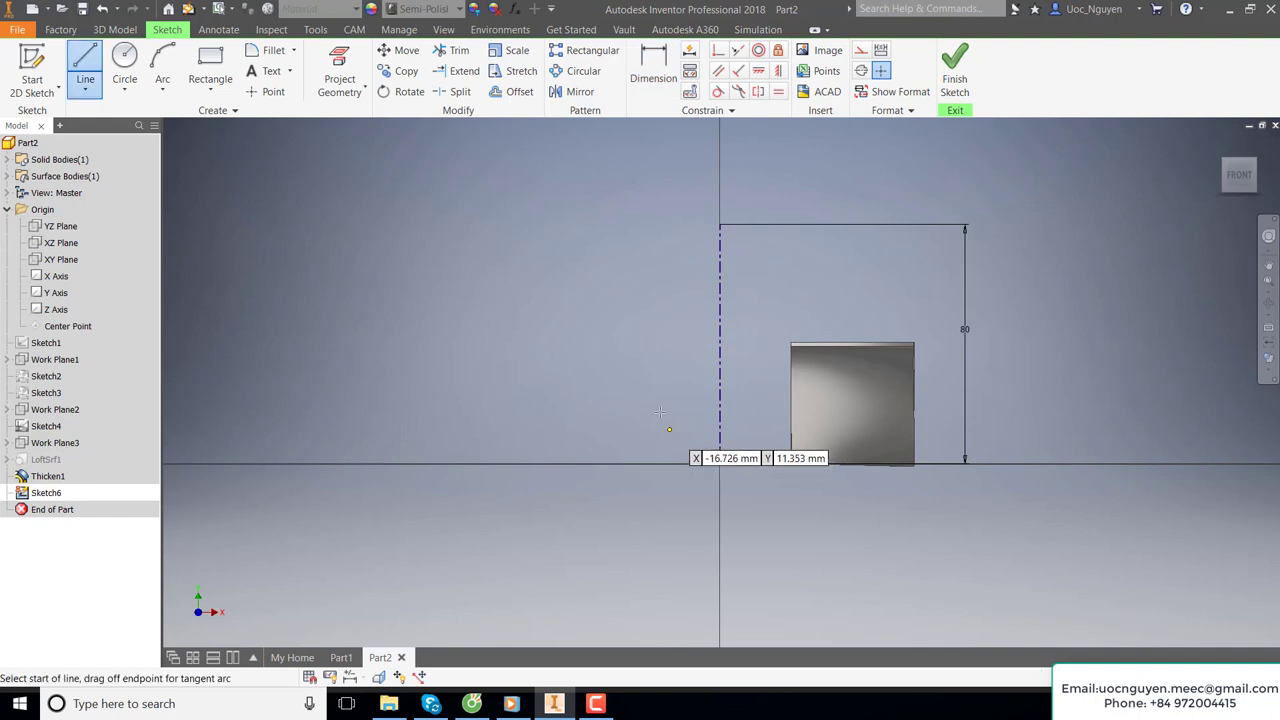
{"action": "middle_click_drag", "start_coordinate": [659, 412], "coordinate": [651, 455]}
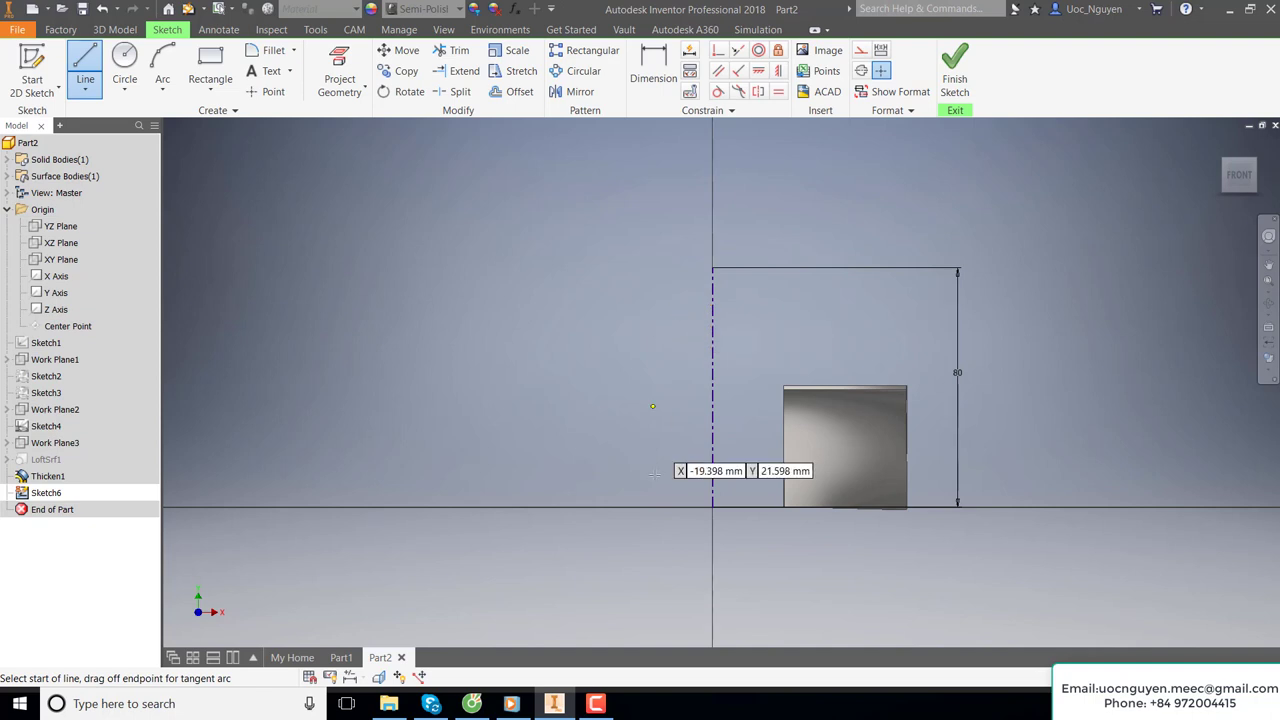
{"action": "left_click", "coordinate": [652, 507]}
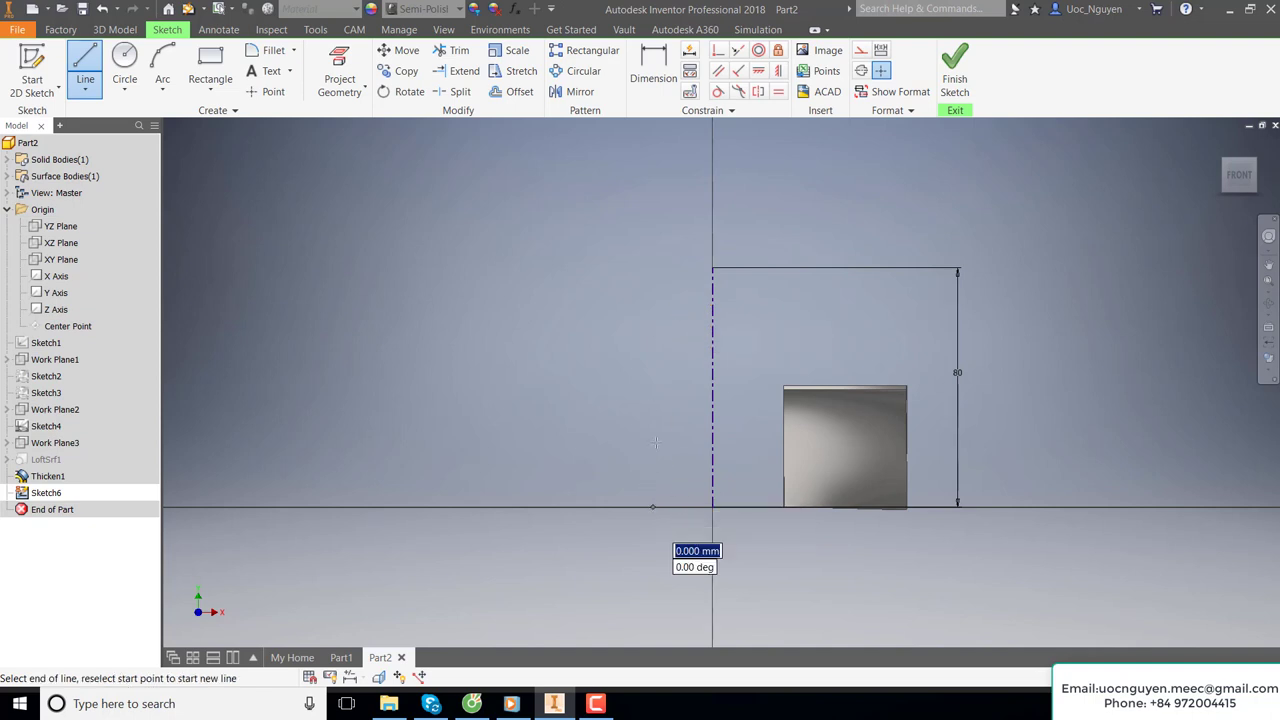
{"action": "left_click", "coordinate": [652, 291]}
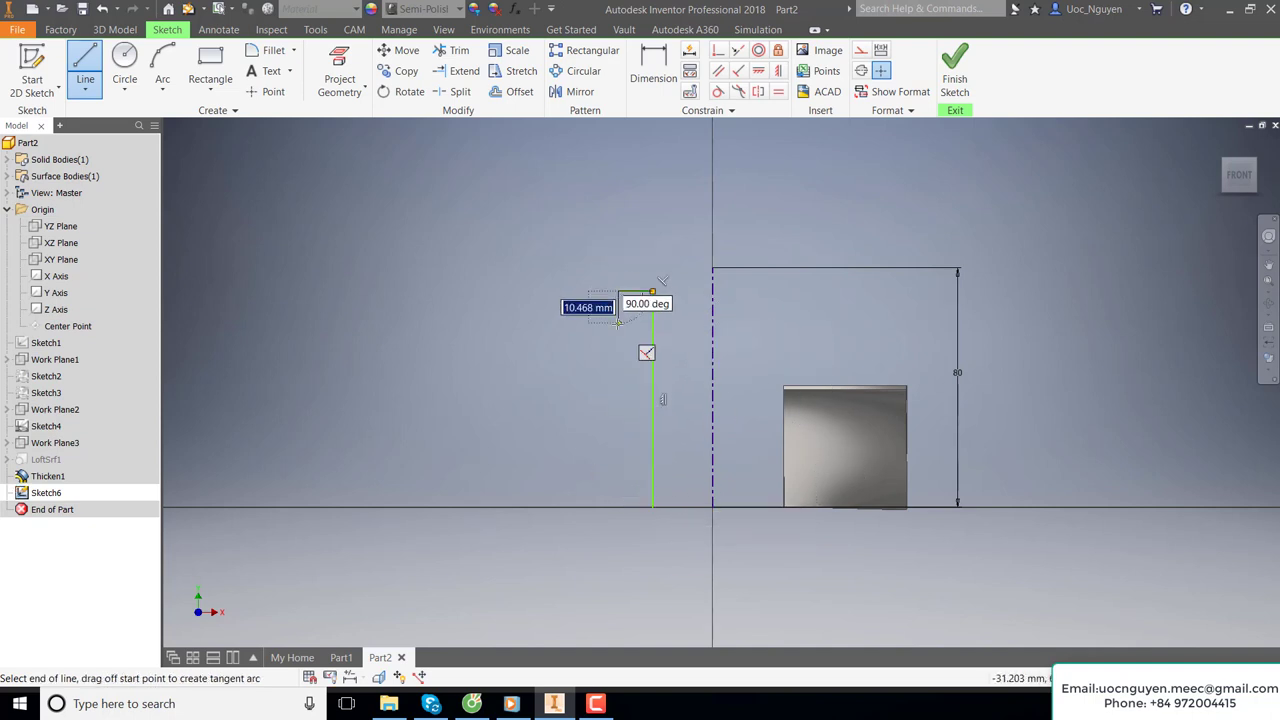
{"action": "left_click", "coordinate": [620, 291]}
{"action": "left_click", "coordinate": [620, 323]}
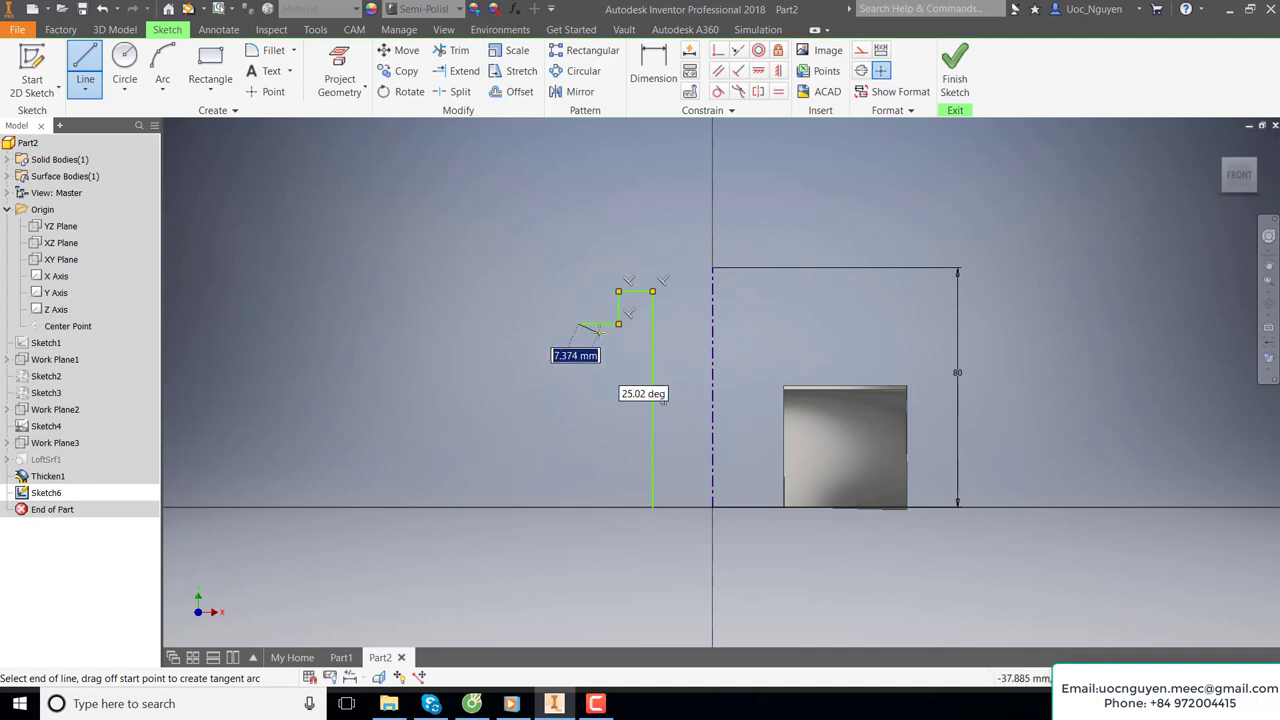
{"action": "left_click", "coordinate": [580, 323]}
{"action": "key", "text": "Escape"}
Draw a horizontal base line outward from the long vertical line's lower endpoint, ending in a short vertical line upward.
{"action": "key", "text": "l"}
{"action": "left_click", "coordinate": [652, 507]}
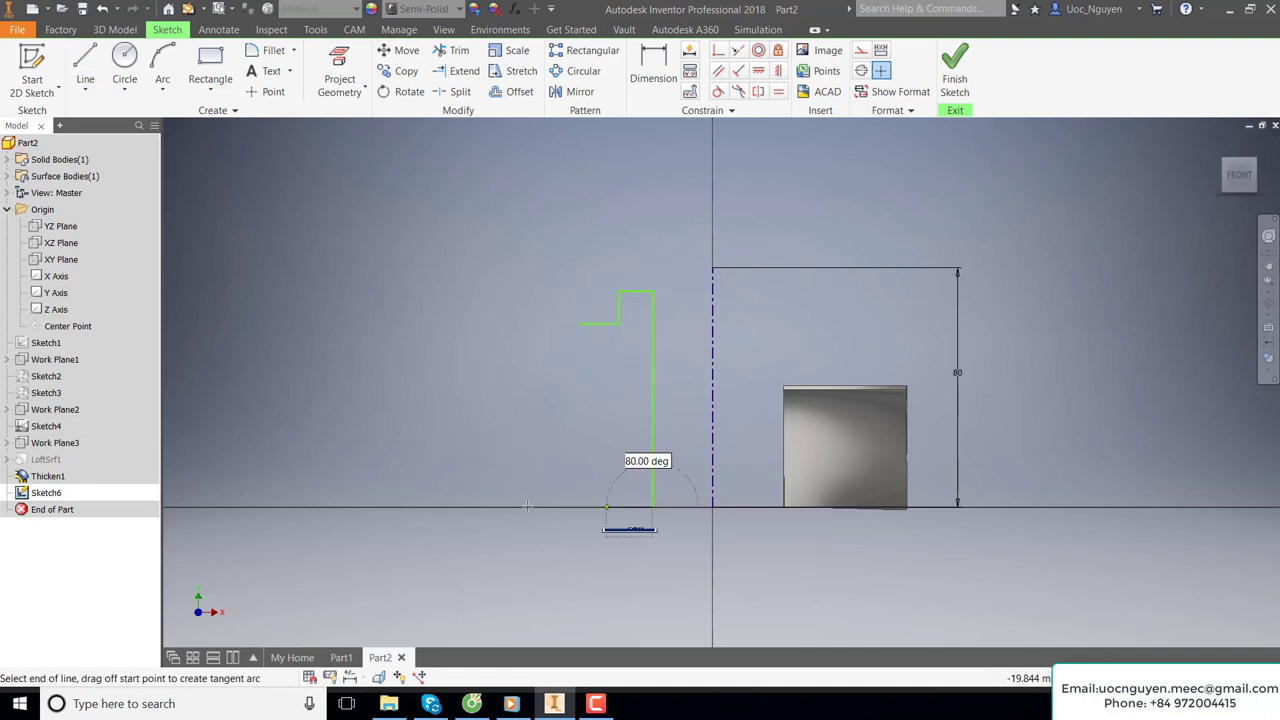
{"action": "left_click", "coordinate": [456, 507]}
{"action": "left_click", "coordinate": [456, 481]}
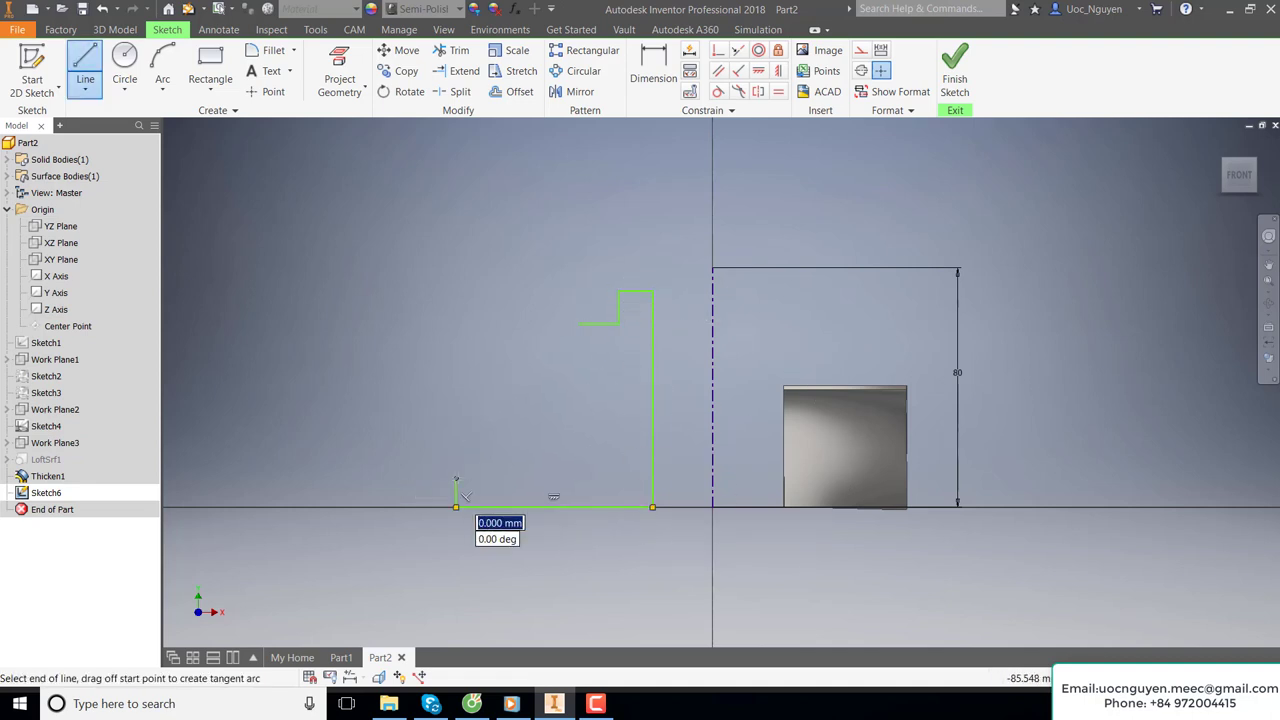
{"action": "key", "text": "Escape"}
Dimension the long vertical line's diameter about the centerline as 12 mm.
{"action": "key", "text": "d"}
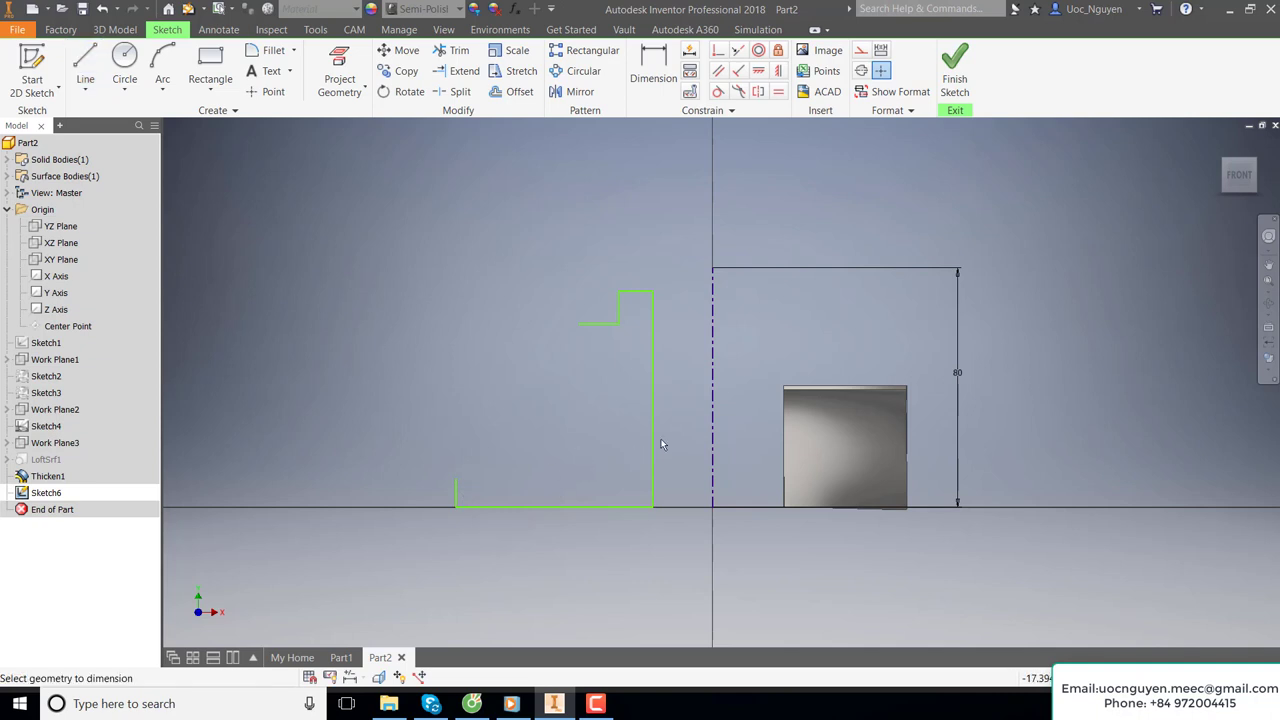
{"action": "left_click", "coordinate": [654, 440]}
{"action": "left_click", "coordinate": [713, 451]}
{"action": "left_click", "coordinate": [695, 537]}
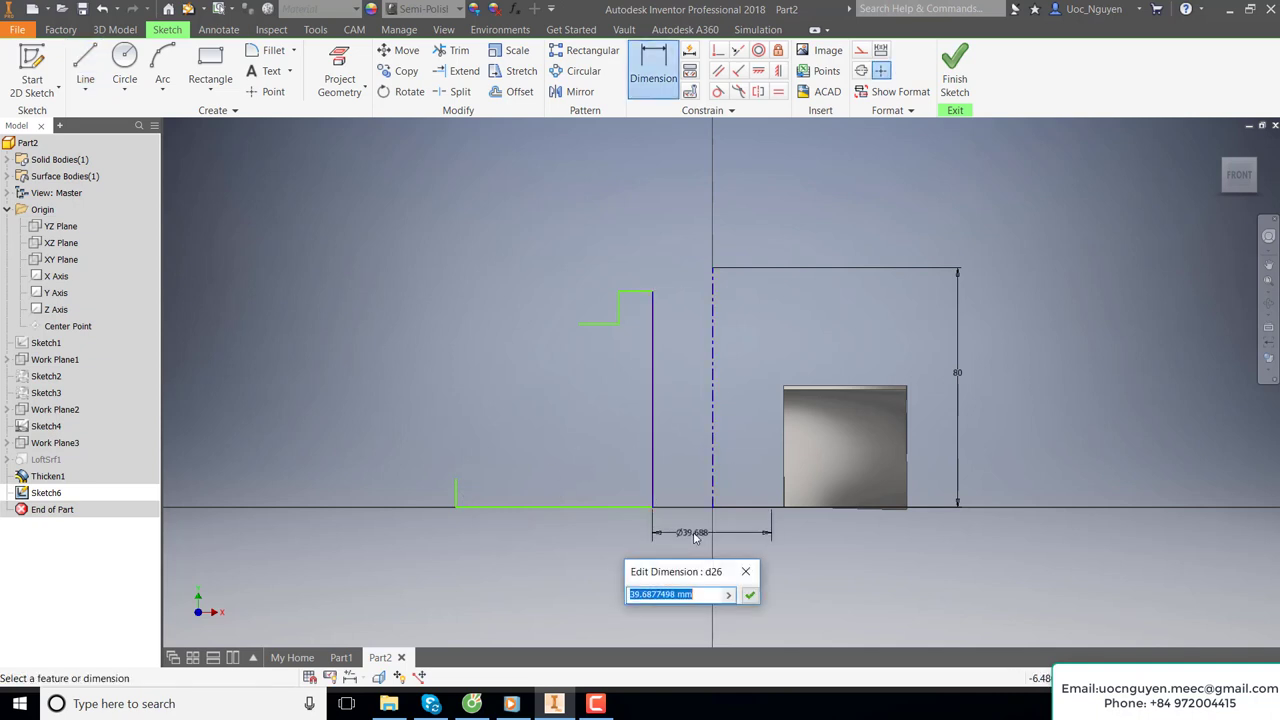
{"action": "type", "text": "12"}
{"action": "key", "text": "Return"}
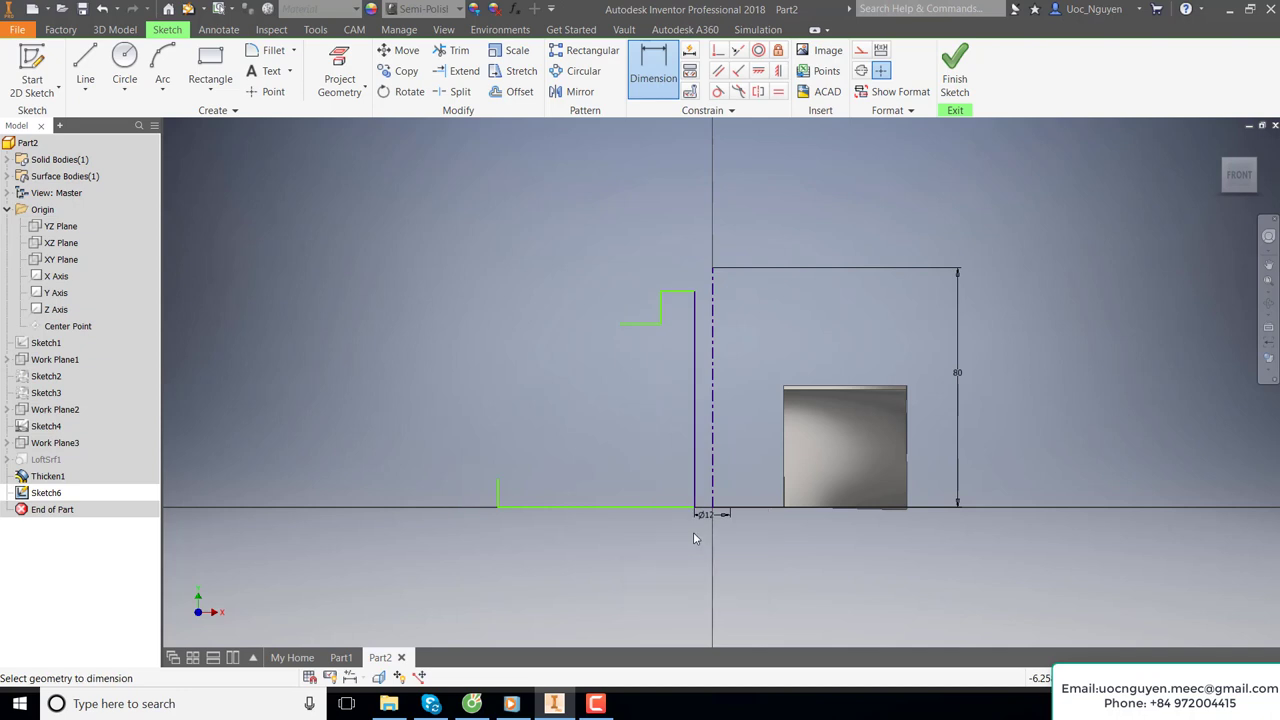
Dimension the diameter from the upper step's short vertical line about the centerline as 30 mm.
{"action": "left_click", "coordinate": [661, 308]}
{"action": "left_click", "coordinate": [713, 310]}
{"action": "left_click", "coordinate": [706, 245]}
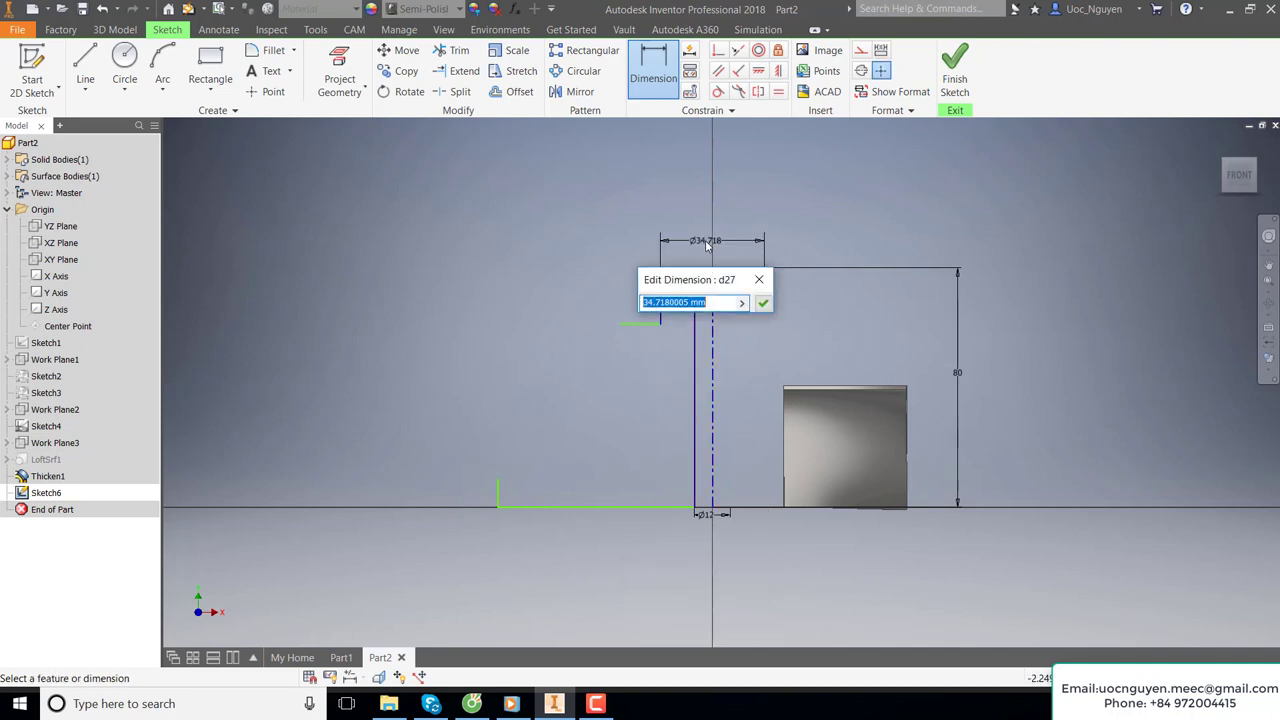
{"action": "type", "text": "30"}
{"action": "key", "text": "Return"}
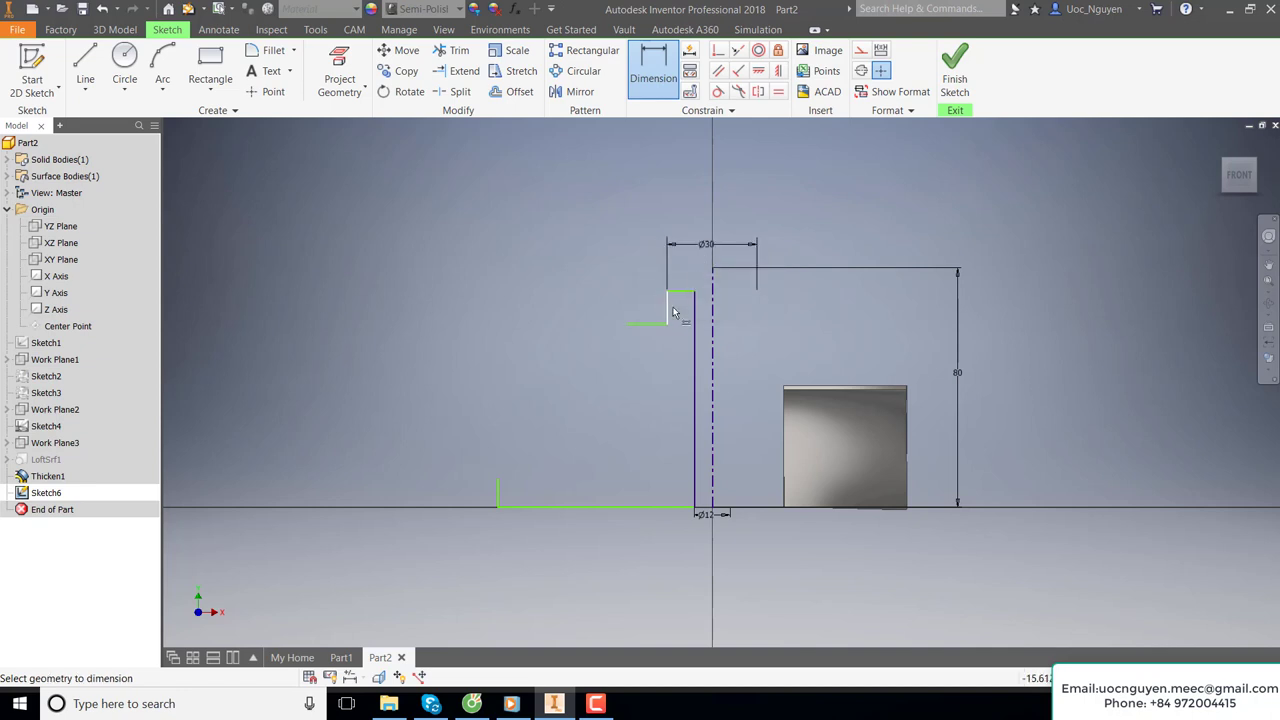
Dimension the long inner vertical line's length as 65 mm.
{"action": "left_click", "coordinate": [695, 320]}
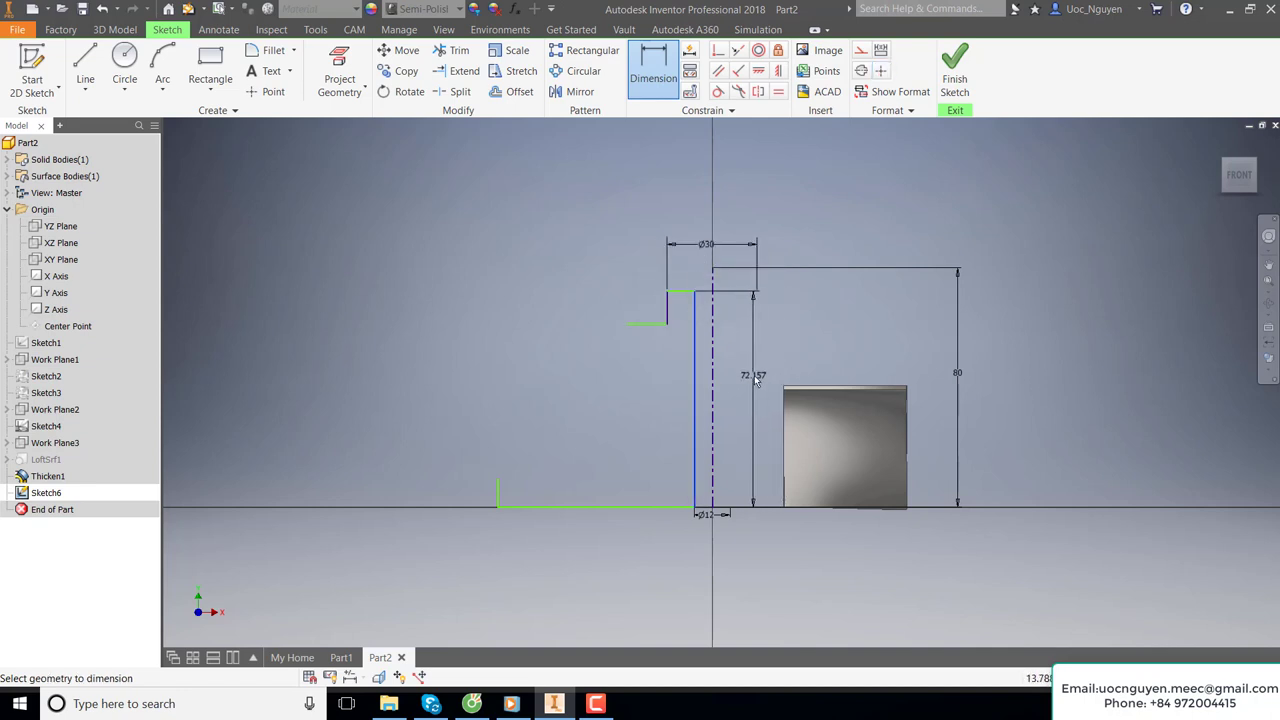
{"action": "left_click", "coordinate": [756, 380]}
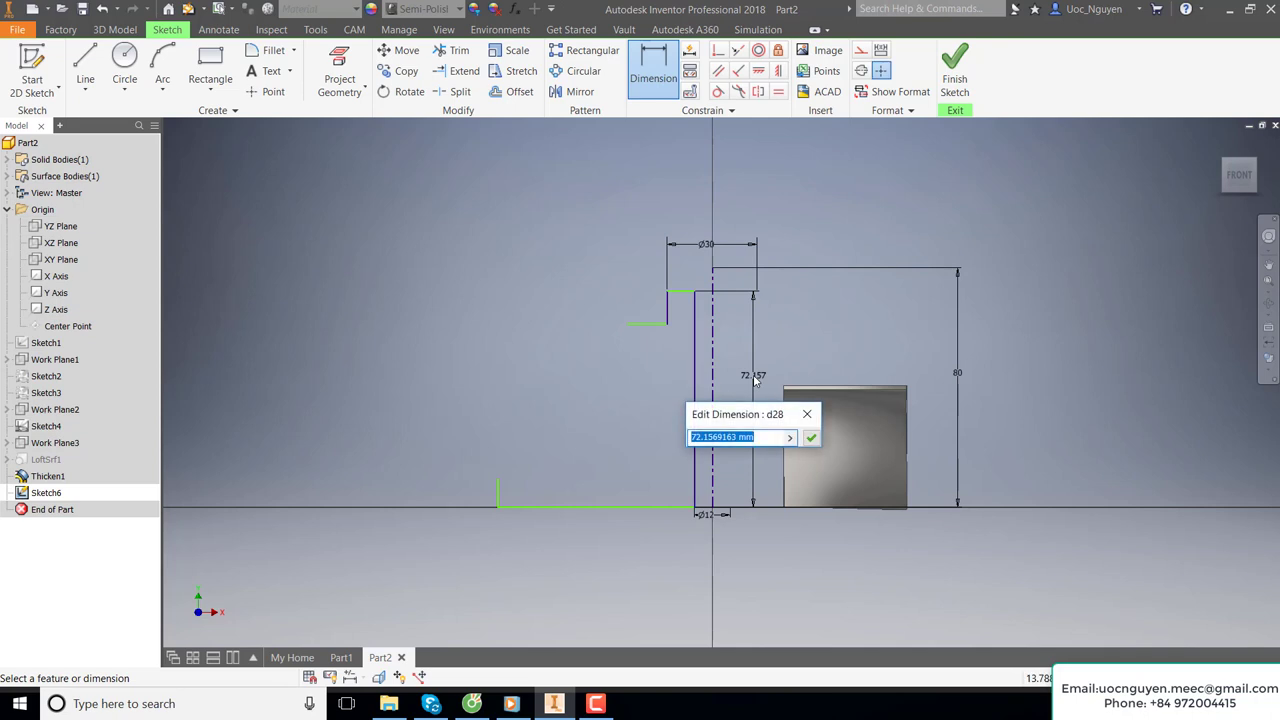
{"action": "type", "text": "65"}
{"action": "key", "text": "Return"}
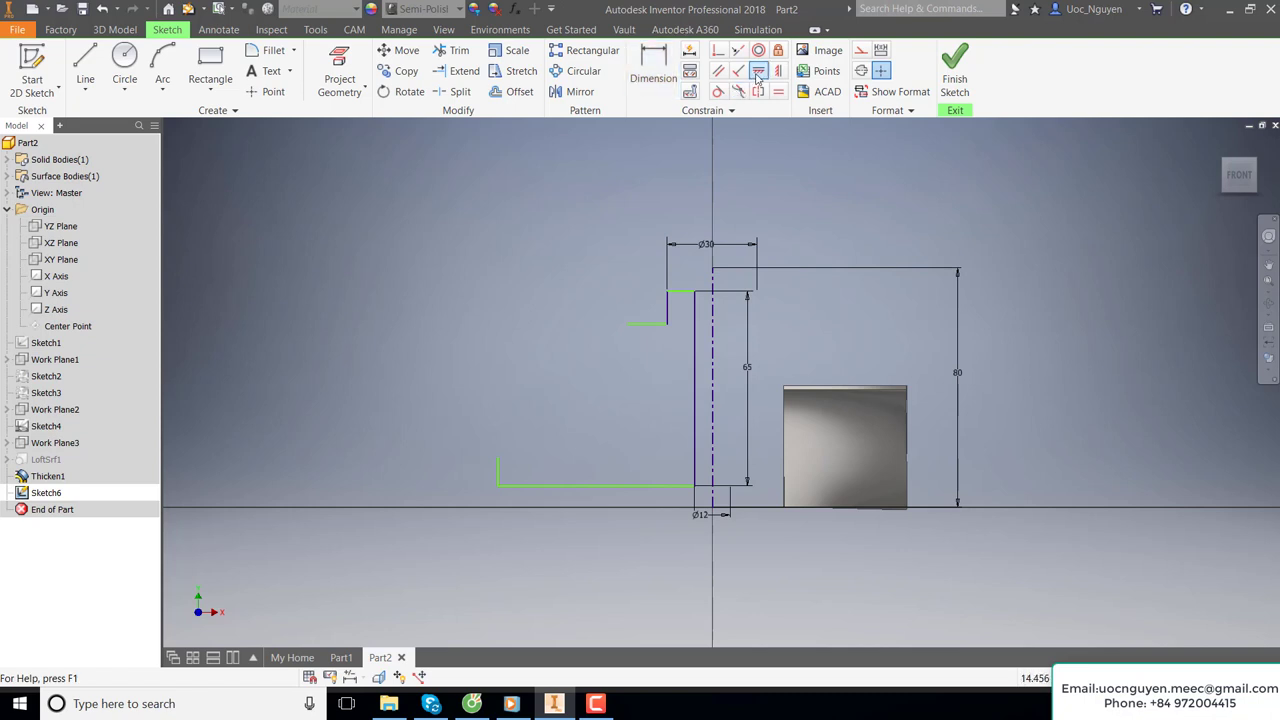
Align the long vertical line's lower endpoint horizontally with the centerline's lower endpoint at the origin using a horizontal constraint.
{"action": "left_click", "coordinate": [758, 70]}
{"action": "left_click", "coordinate": [692, 488]}
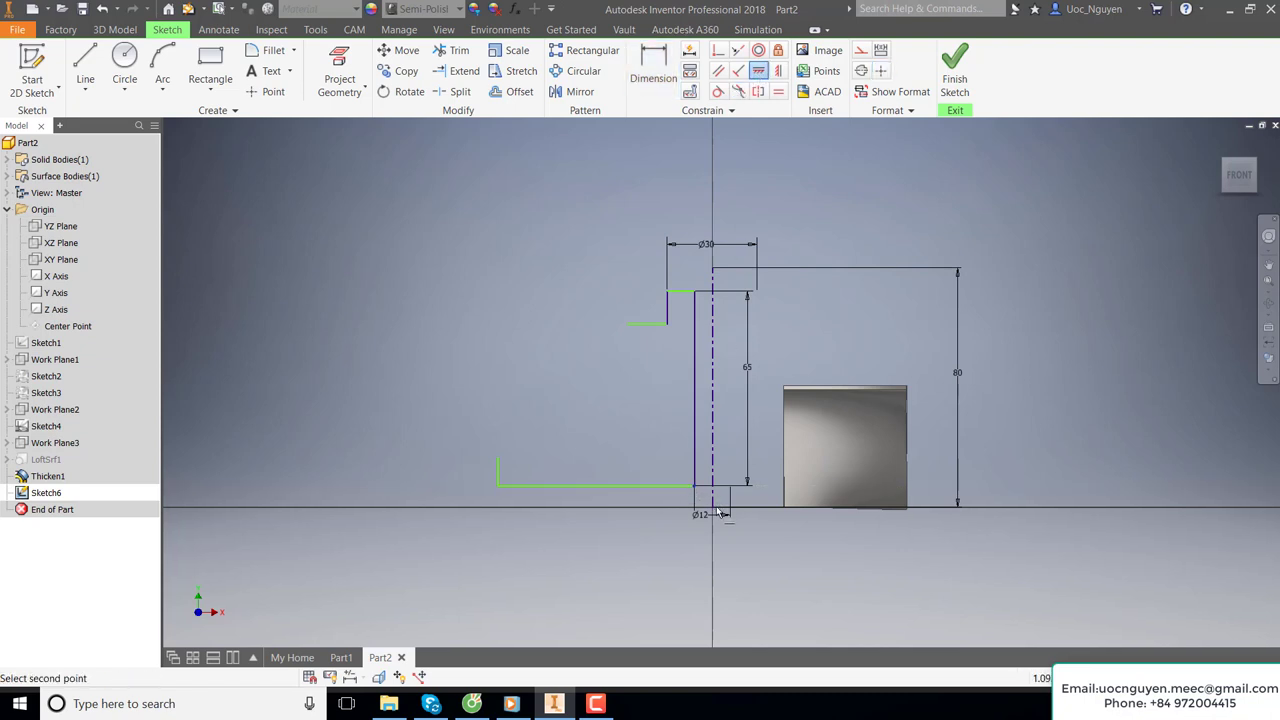
{"action": "left_click", "coordinate": [718, 508]}
{"action": "key", "text": "Escape"}
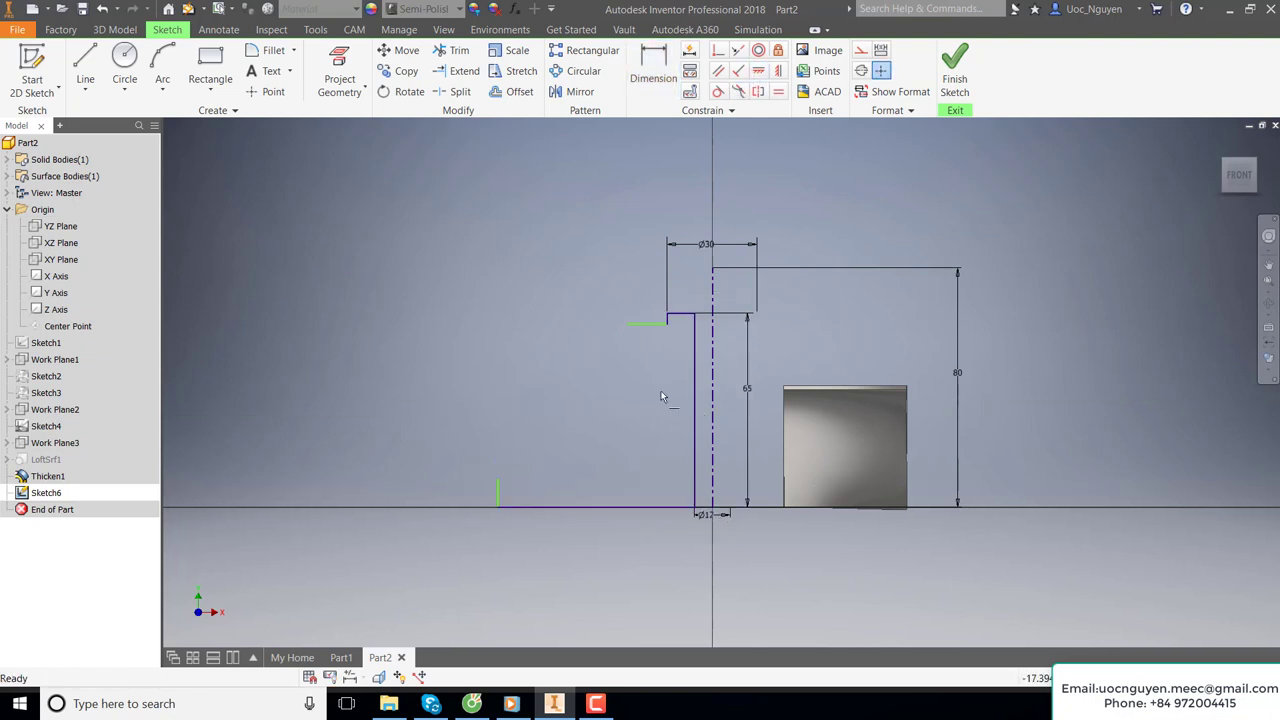
Dimension the height of the upper step's short vertical line as 15 mm.
{"action": "key", "text": "d"}
{"action": "left_click", "coordinate": [669, 319]}
{"action": "left_click", "coordinate": [655, 320]}
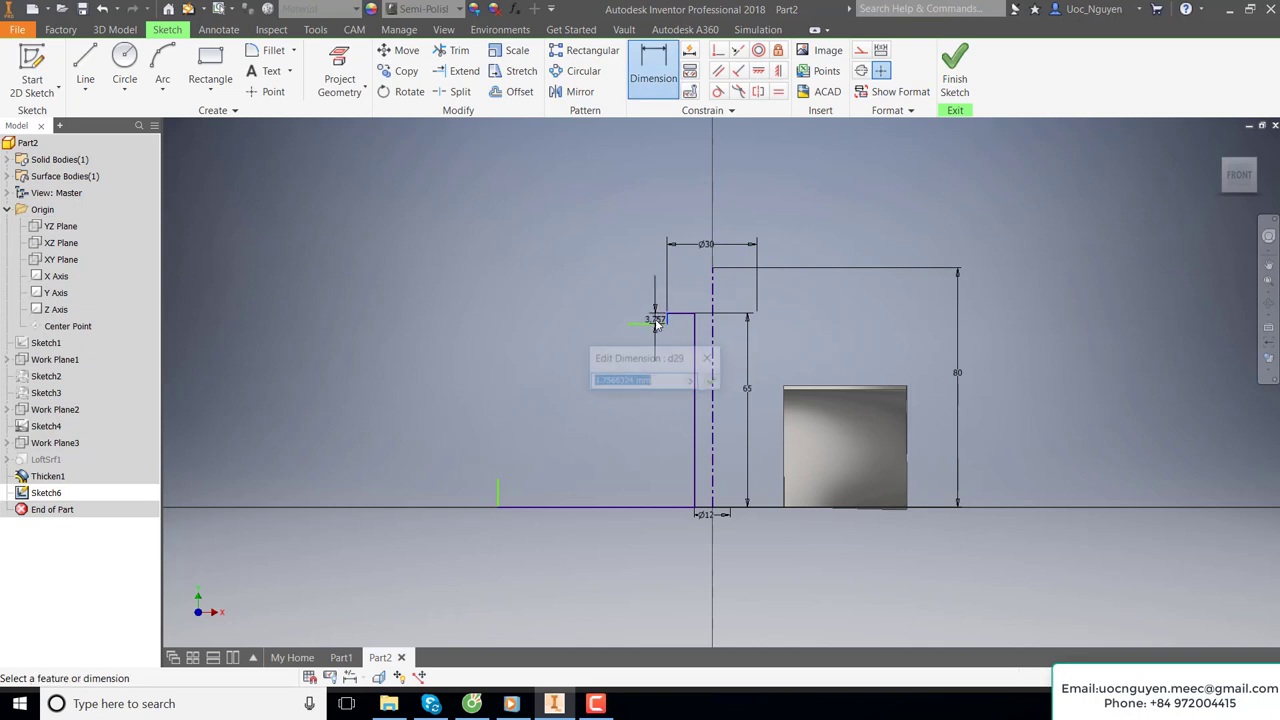
{"action": "type", "text": "15"}
{"action": "key", "text": "Return"}
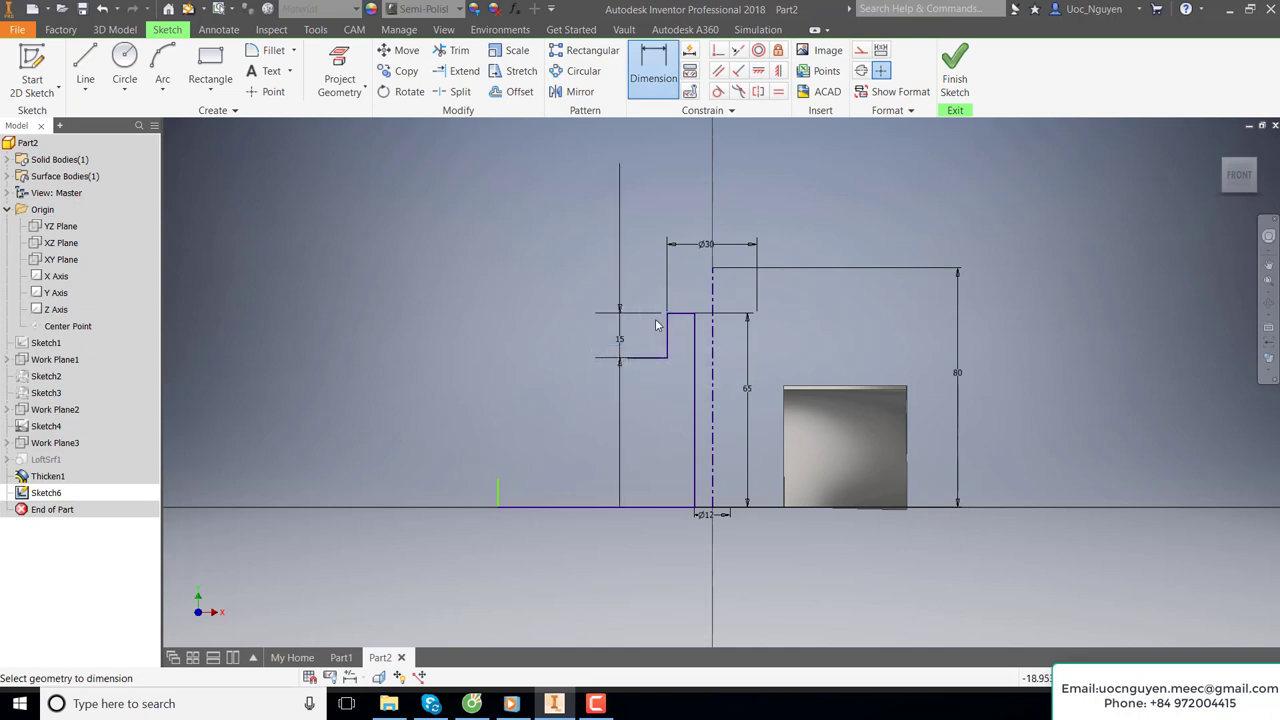
Set the upper step's height dimension to 12 mm.
{"action": "key", "text": "Escape"}
{"action": "double_click", "coordinate": [620, 340]}
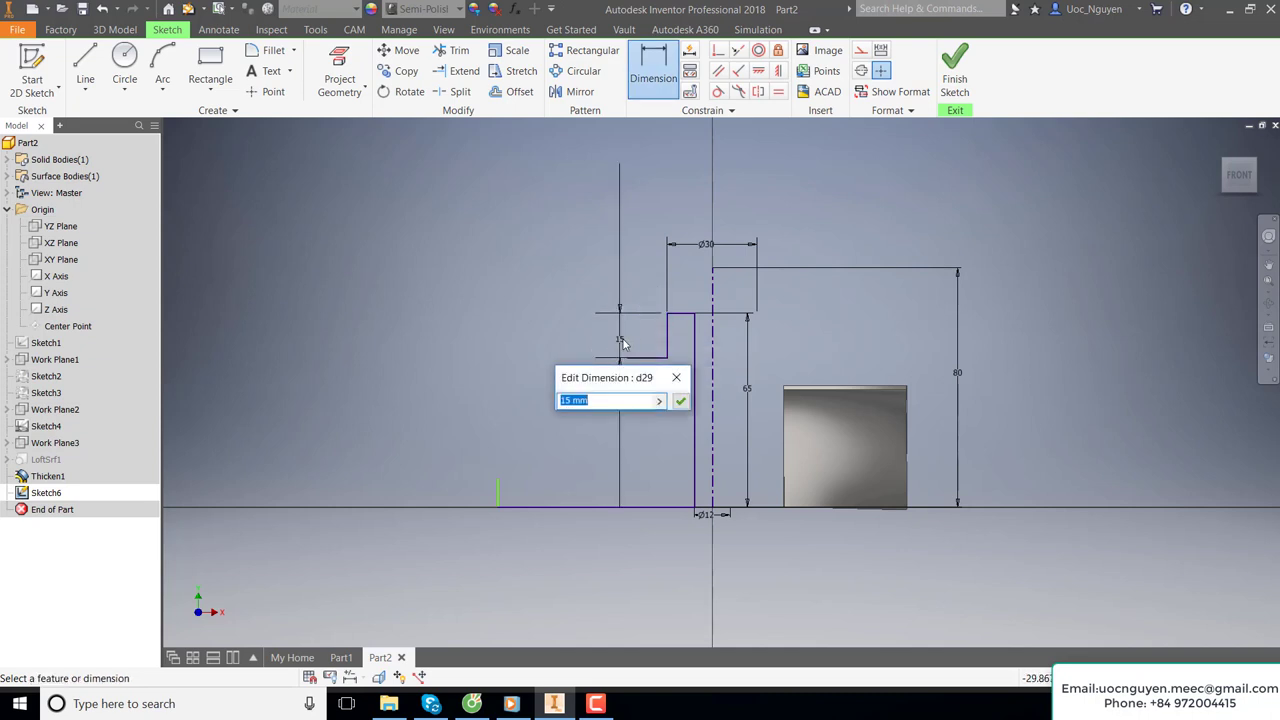
{"action": "type", "text": "12"}
{"action": "key", "text": "Return"}
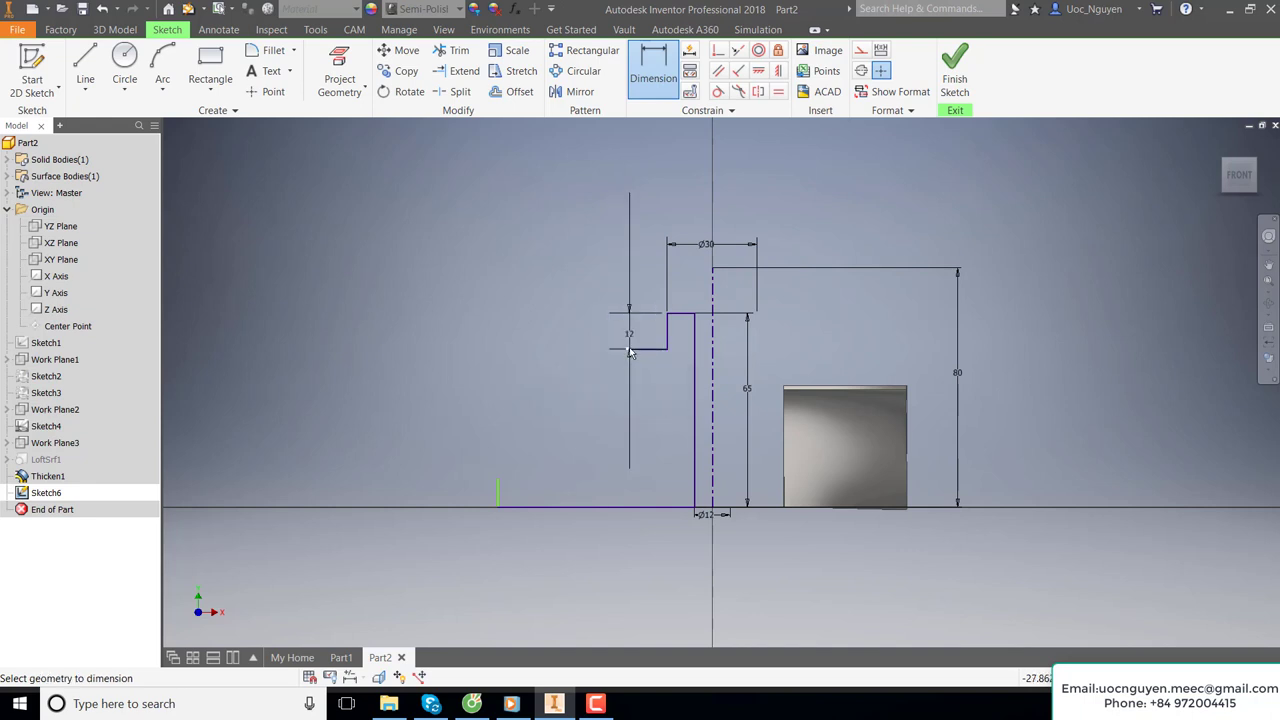
Dimension the diameter from the outer endpoint of the step's lower horizontal line about the centerline as 50 mm.
{"action": "left_click", "coordinate": [713, 368]}
{"action": "left_click", "coordinate": [711, 222]}
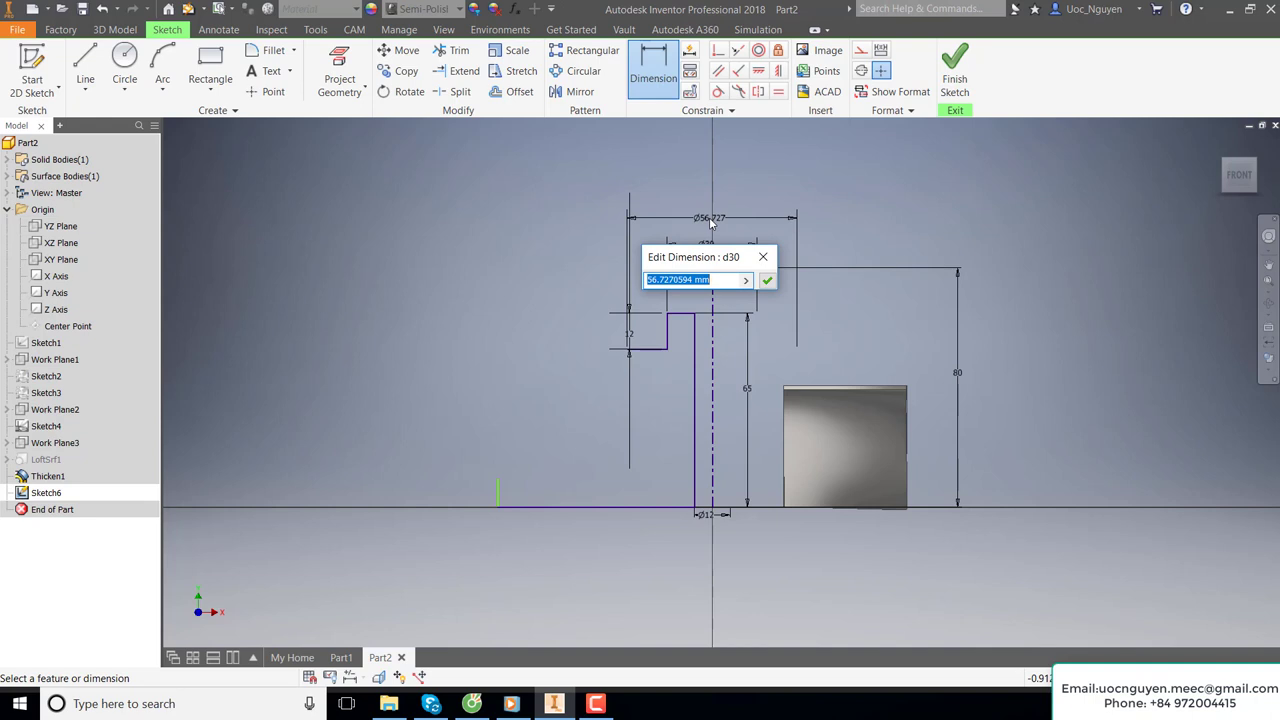
{"action": "type", "text": "50"}
{"action": "key", "text": "Return"}
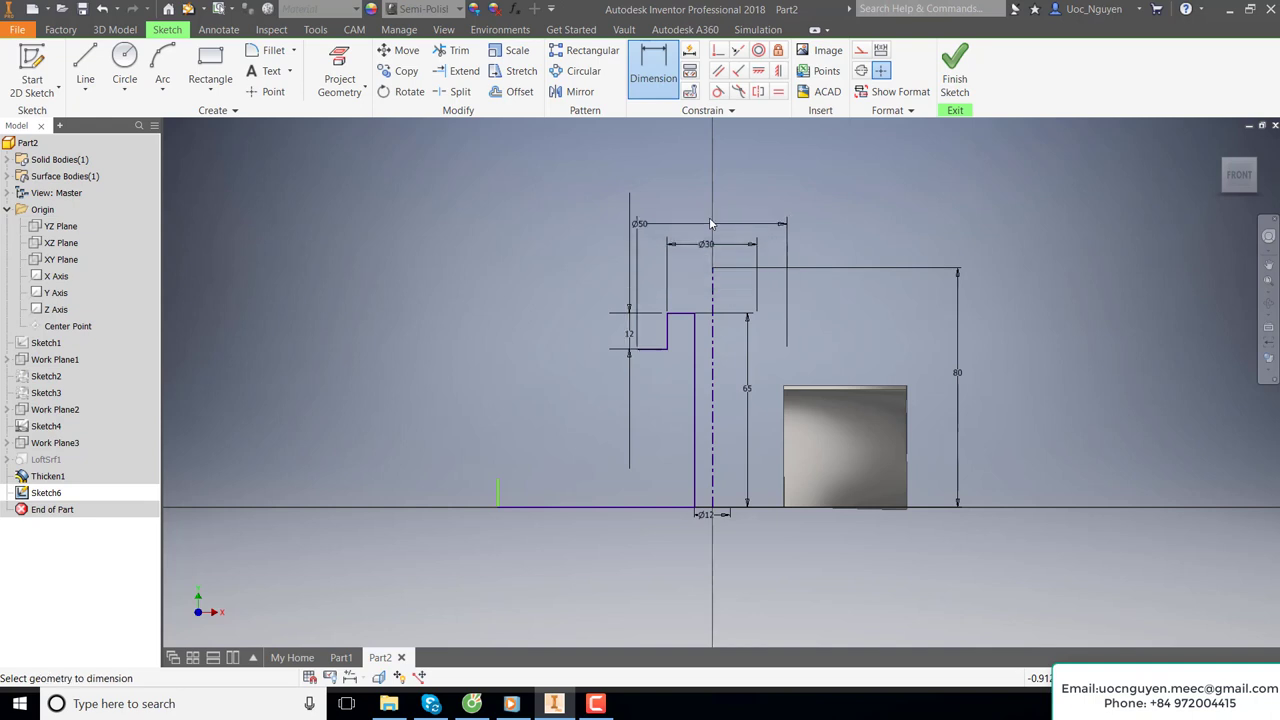
{"action": "scroll", "coordinate": [660, 328], "scroll_direction": "down", "scroll_amount": 2}
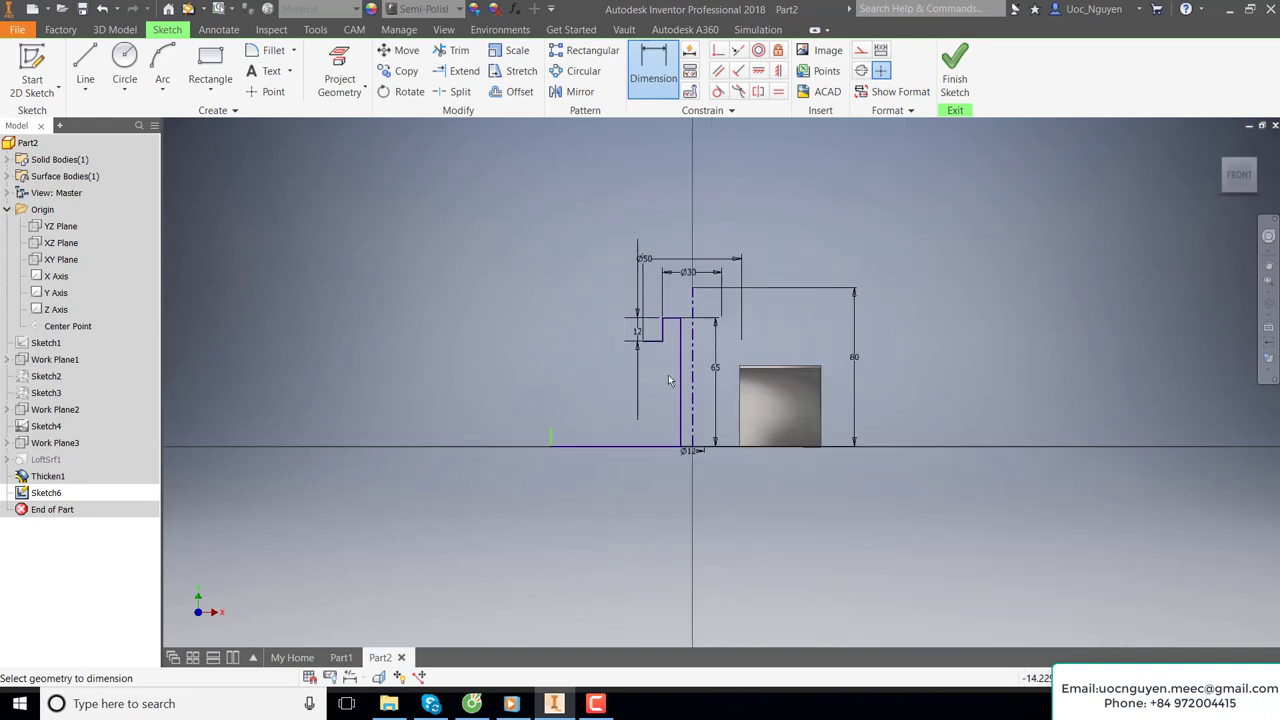
{"action": "scroll", "coordinate": [664, 390], "scroll_direction": "up", "scroll_amount": 2}
{"action": "key", "text": "Escape"}
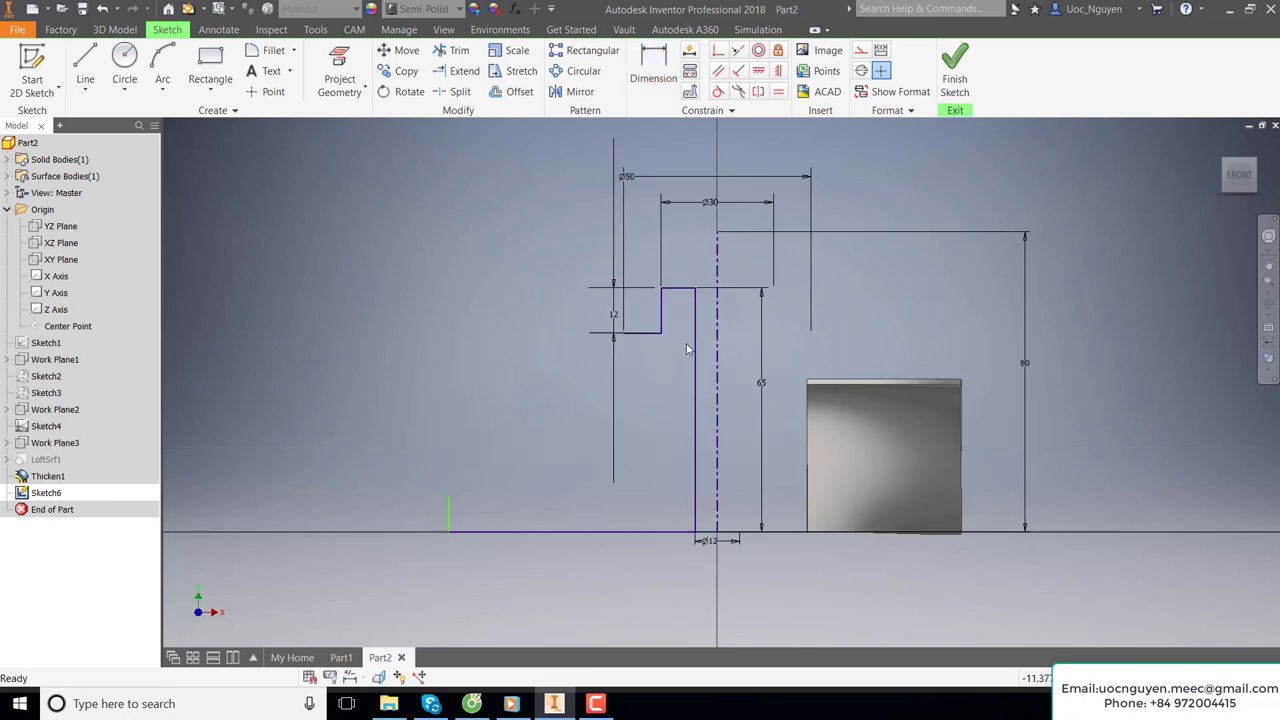
Set the upper step's diameter to 35 mm and the long inner line's diameter to 15 mm.
{"action": "double_click", "coordinate": [717, 203]}
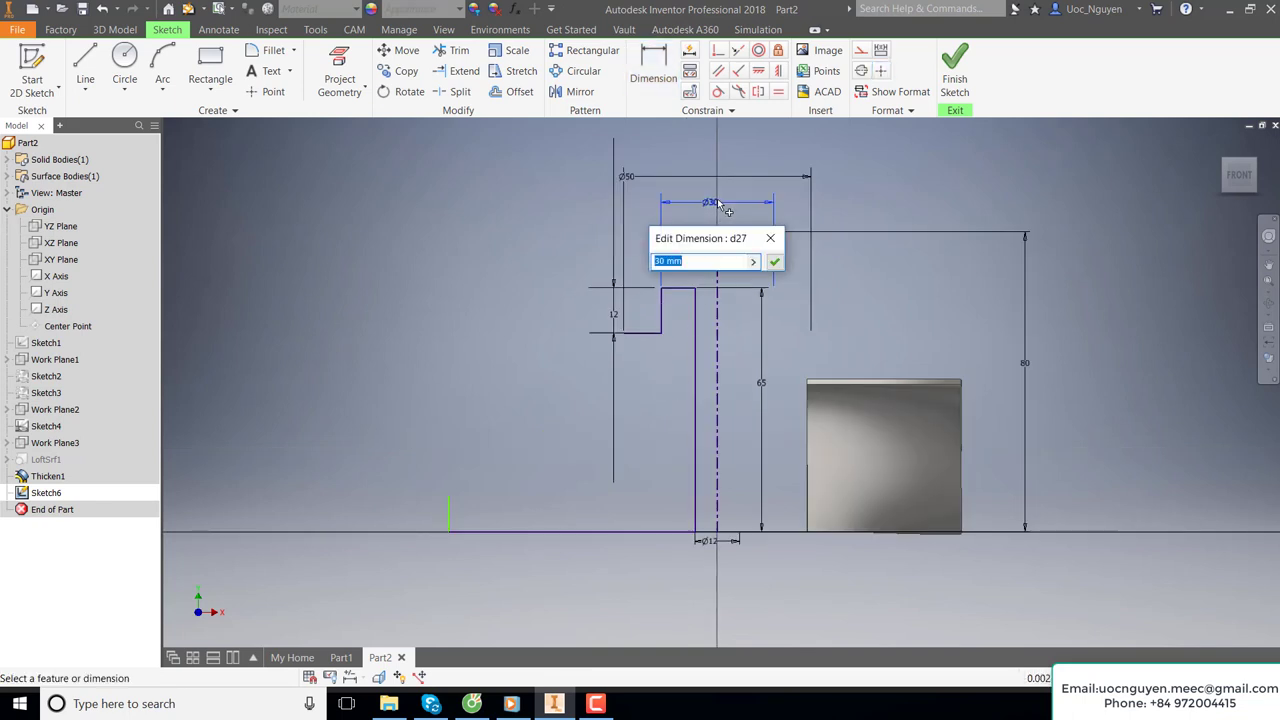
{"action": "type", "text": "35"}
{"action": "key", "text": "Return"}
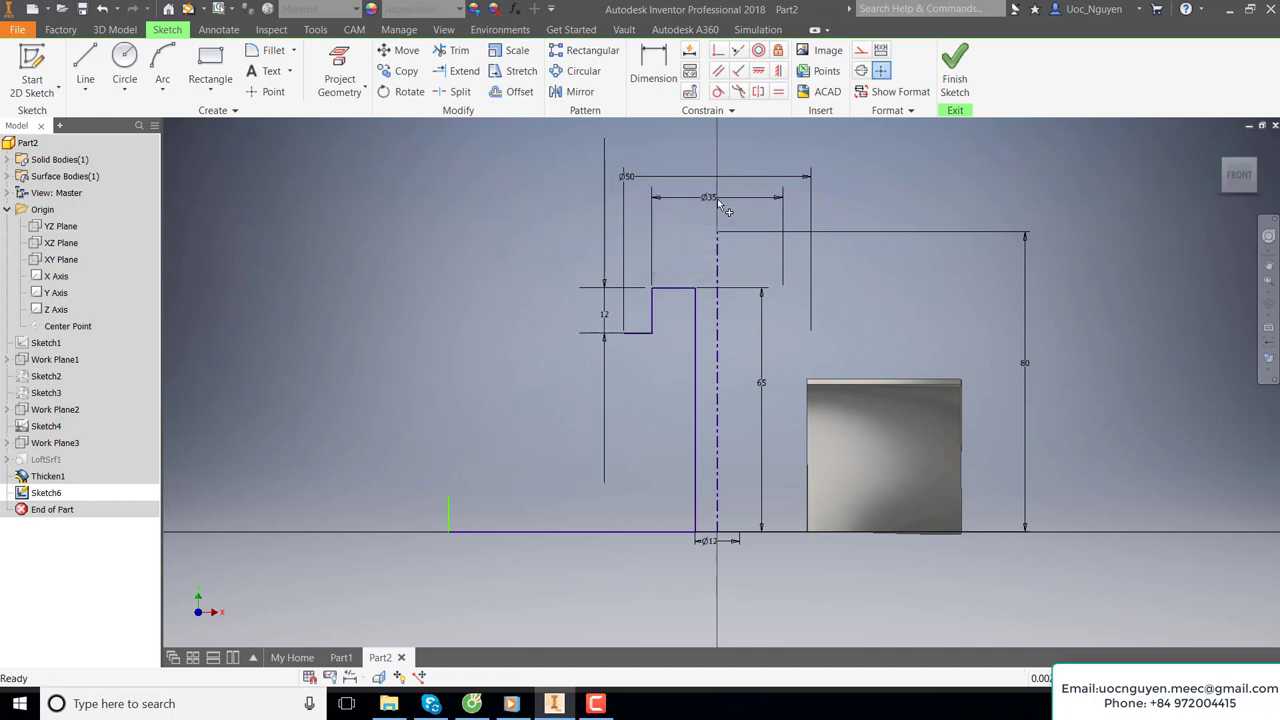
{"action": "double_click", "coordinate": [716, 545]}
{"action": "type", "text": "15"}
{"action": "key", "text": "Return"}
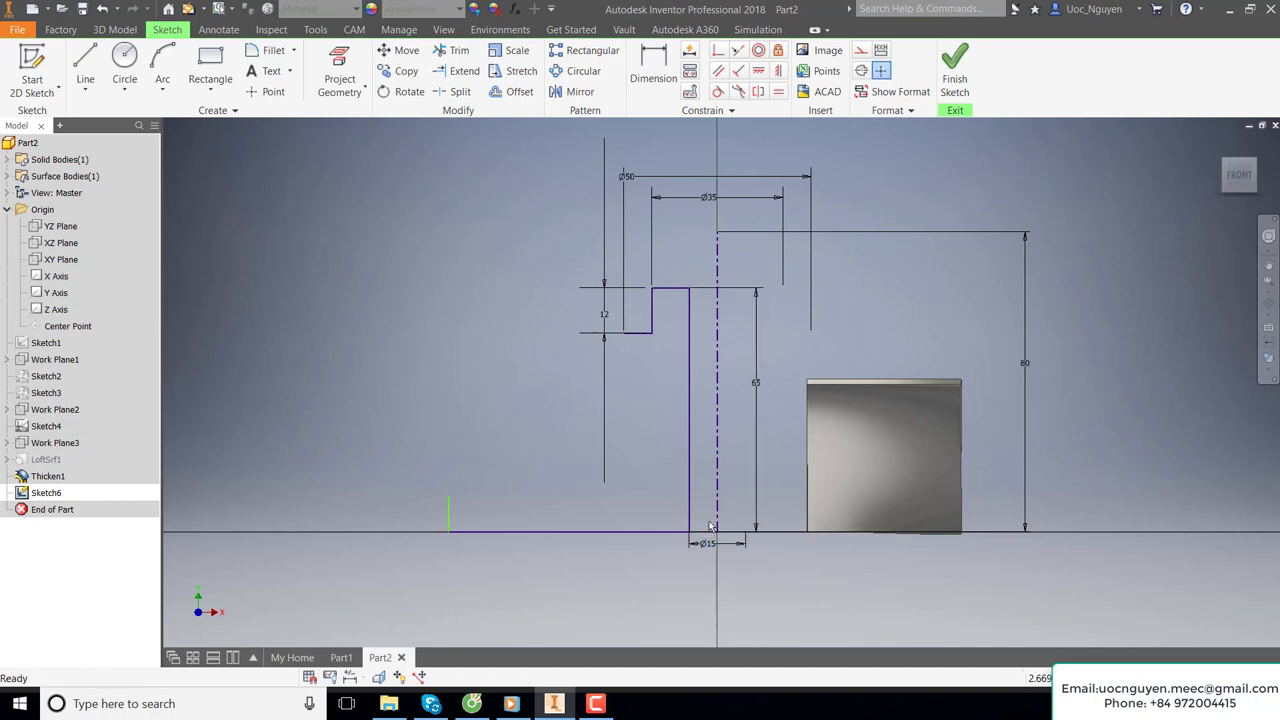
Dimension the height of the short vertical line at the base's outer end as 6 mm.
{"action": "middle_click_drag", "start_coordinate": [649, 463], "coordinate": [659, 468]}
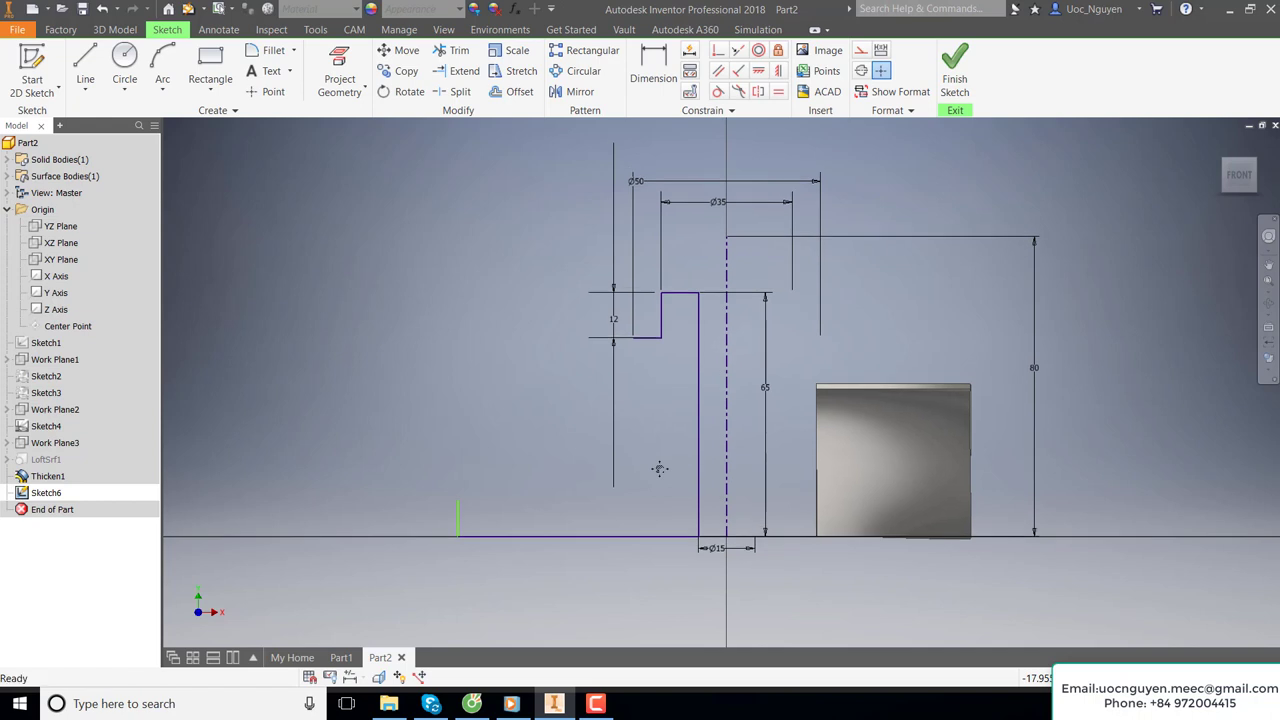
{"action": "key", "text": "d"}
{"action": "left_click", "coordinate": [458, 515]}
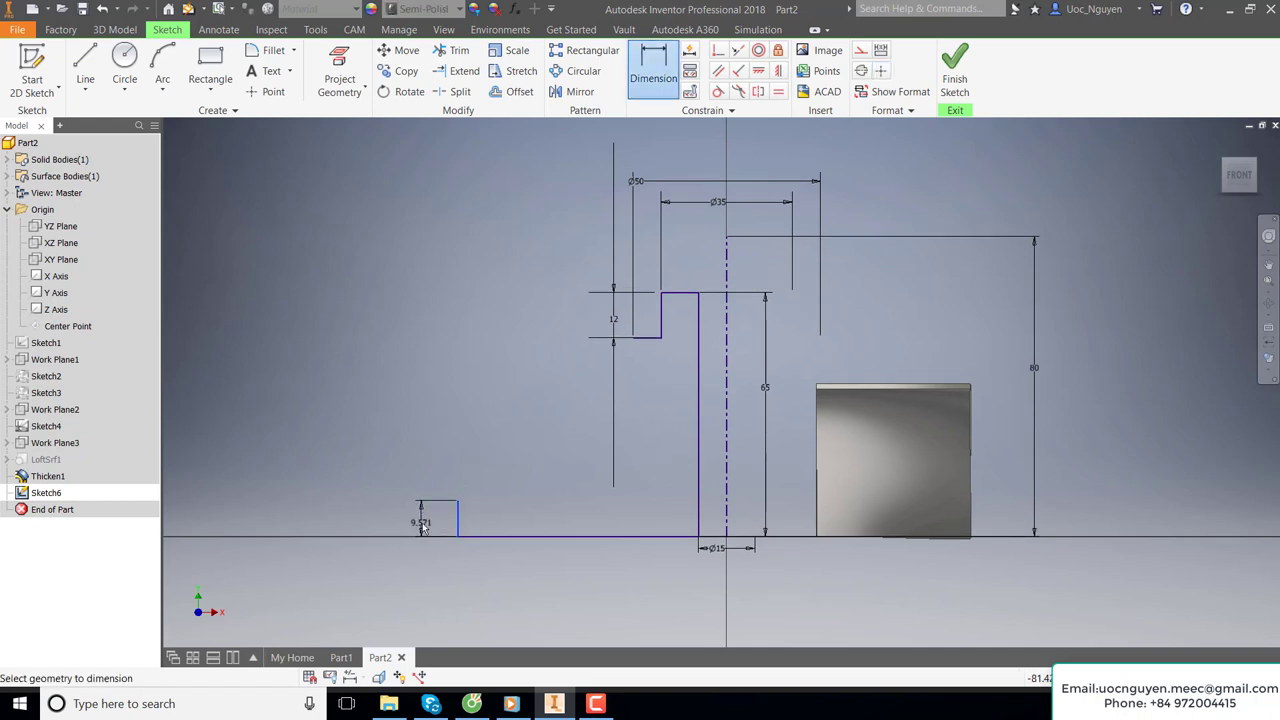
{"action": "left_click", "coordinate": [422, 528]}
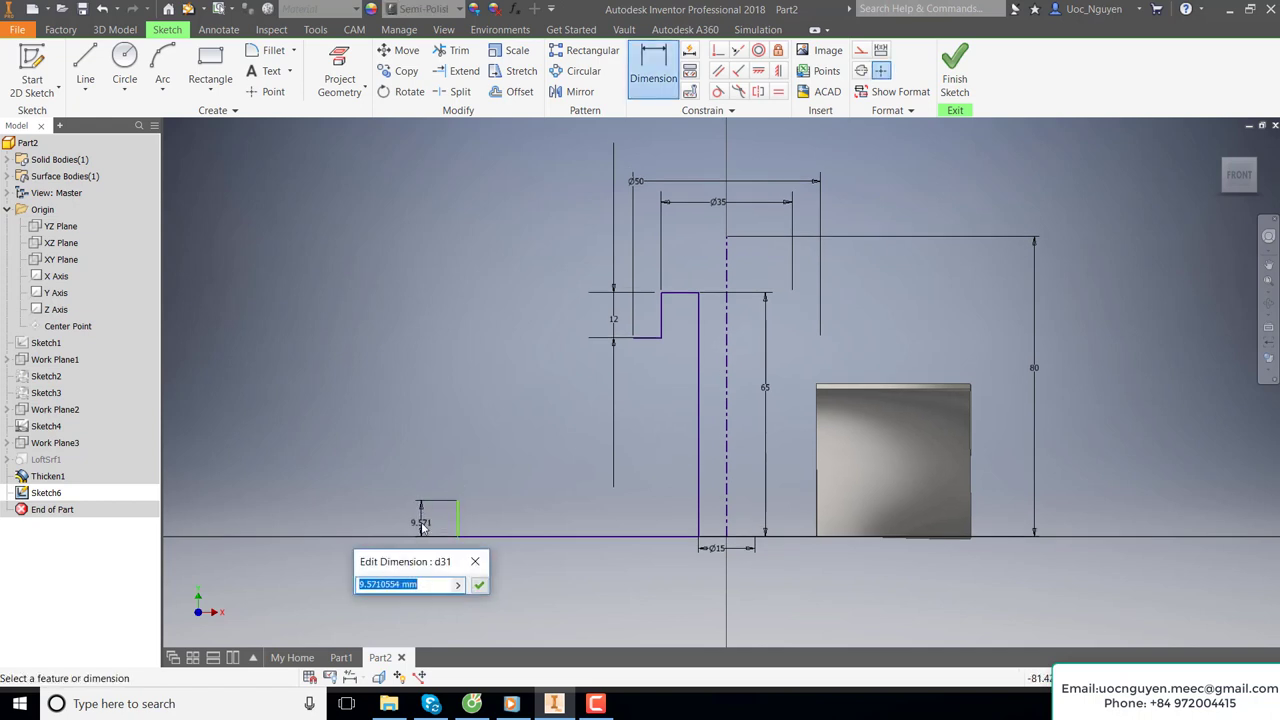
{"action": "type", "text": "6"}
{"action": "key", "text": "Return"}
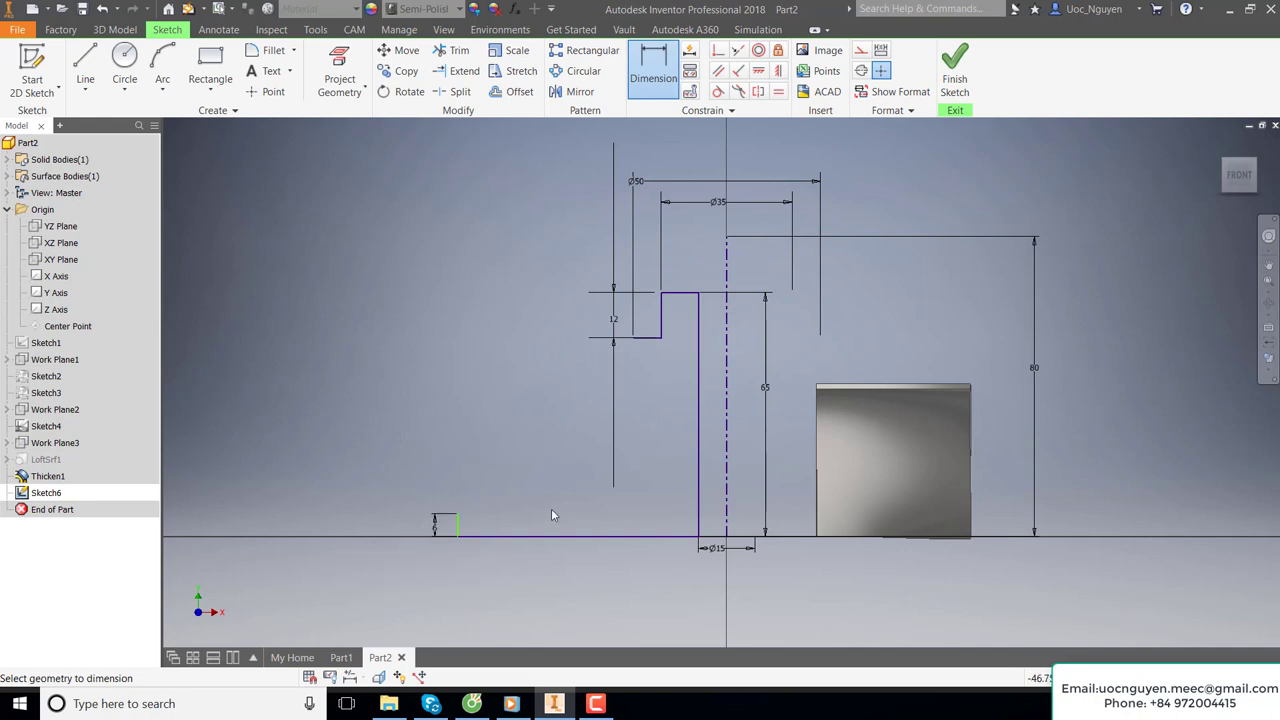
Dimension the diameter from the base's short outer vertical line about the centerline as 120 mm.
{"action": "left_click", "coordinate": [459, 526]}
{"action": "left_click", "coordinate": [727, 500]}
{"action": "middle_click_drag", "start_coordinate": [712, 607], "coordinate": [741, 527]}
{"action": "left_click", "coordinate": [741, 525]}
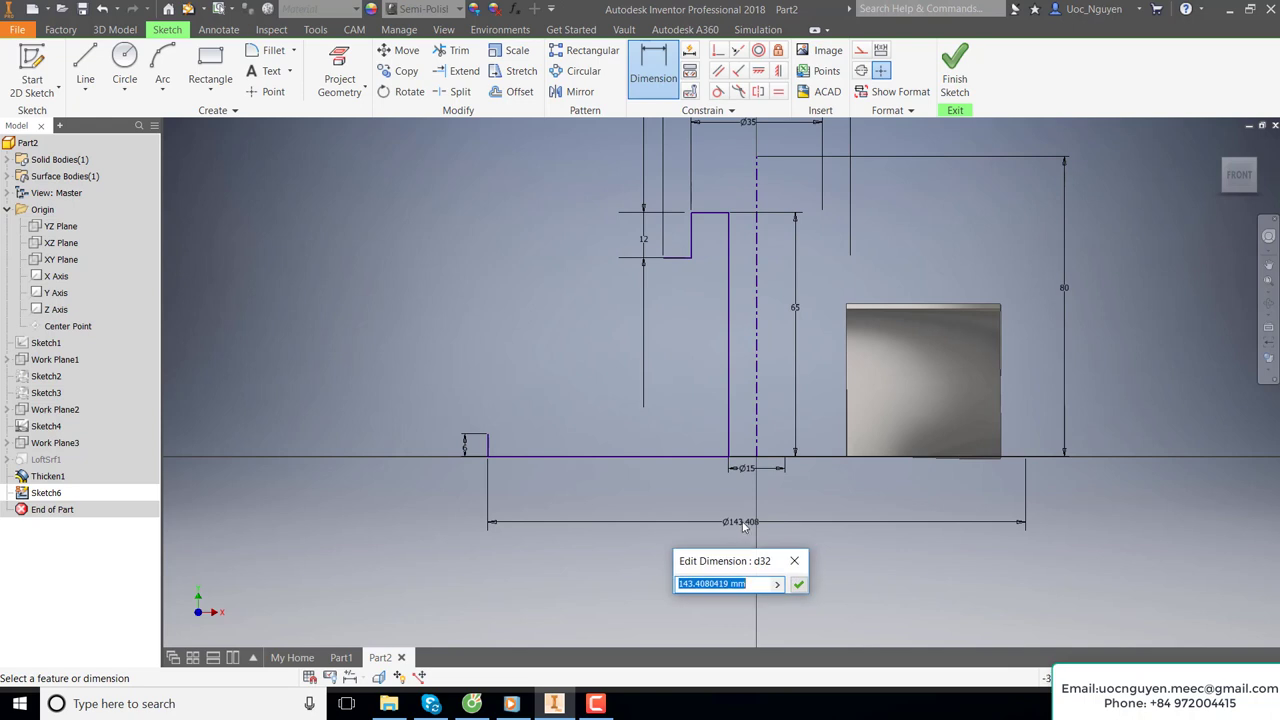
{"action": "type", "text": "120"}
{"action": "key", "text": "Return"}
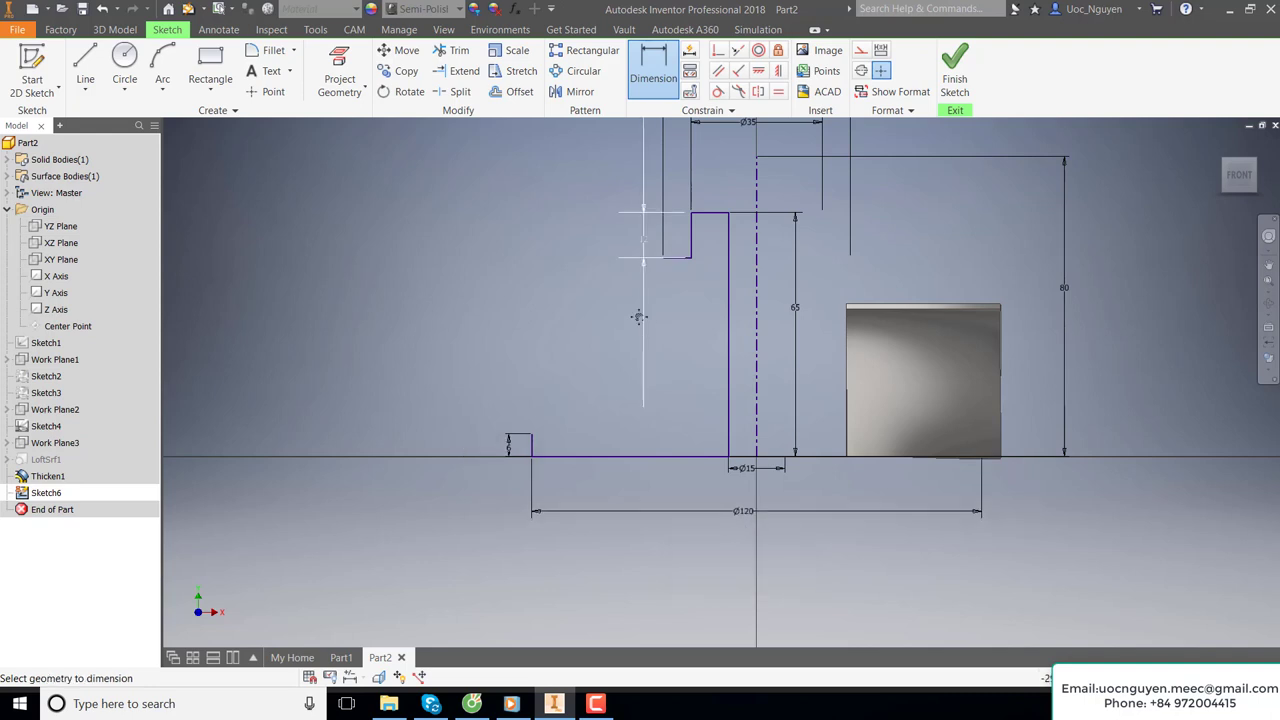
Draw a concave three-point arc from the base's outer line top to the step's outer endpoint, closing the profile.
{"action": "left_click", "coordinate": [162, 68]}
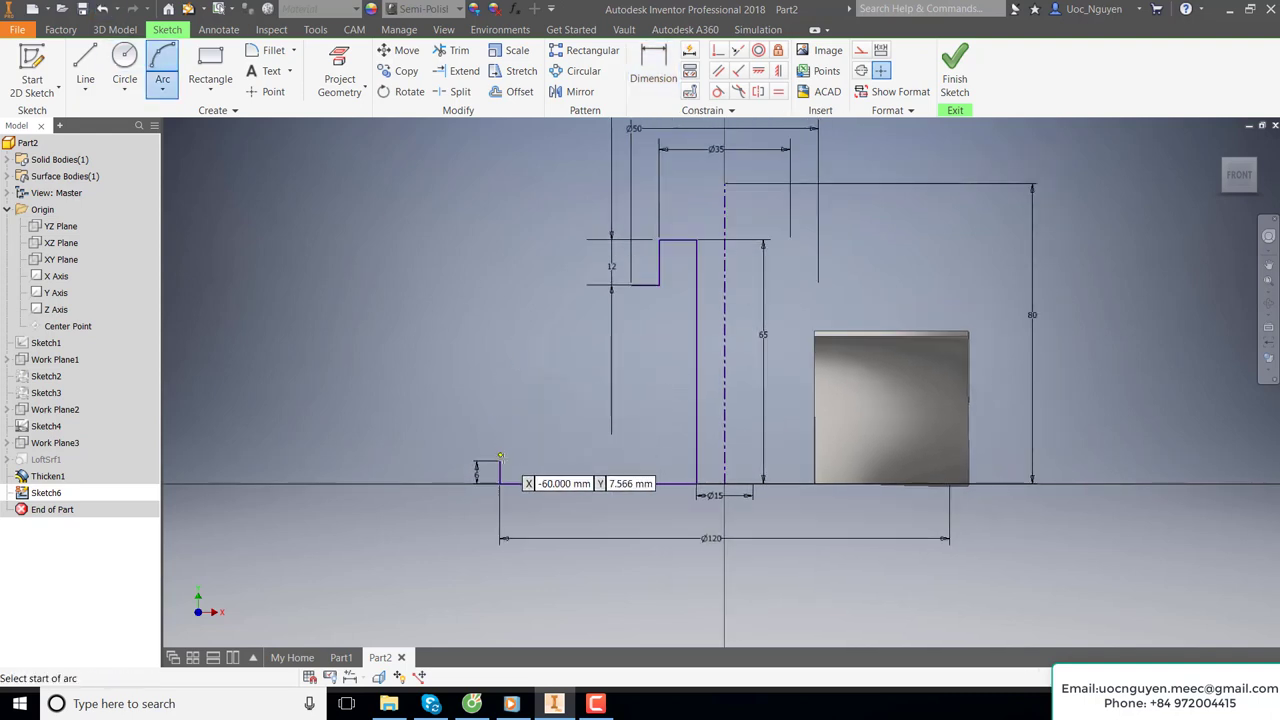
{"action": "left_click", "coordinate": [500, 461]}
{"action": "left_click", "coordinate": [543, 351]}
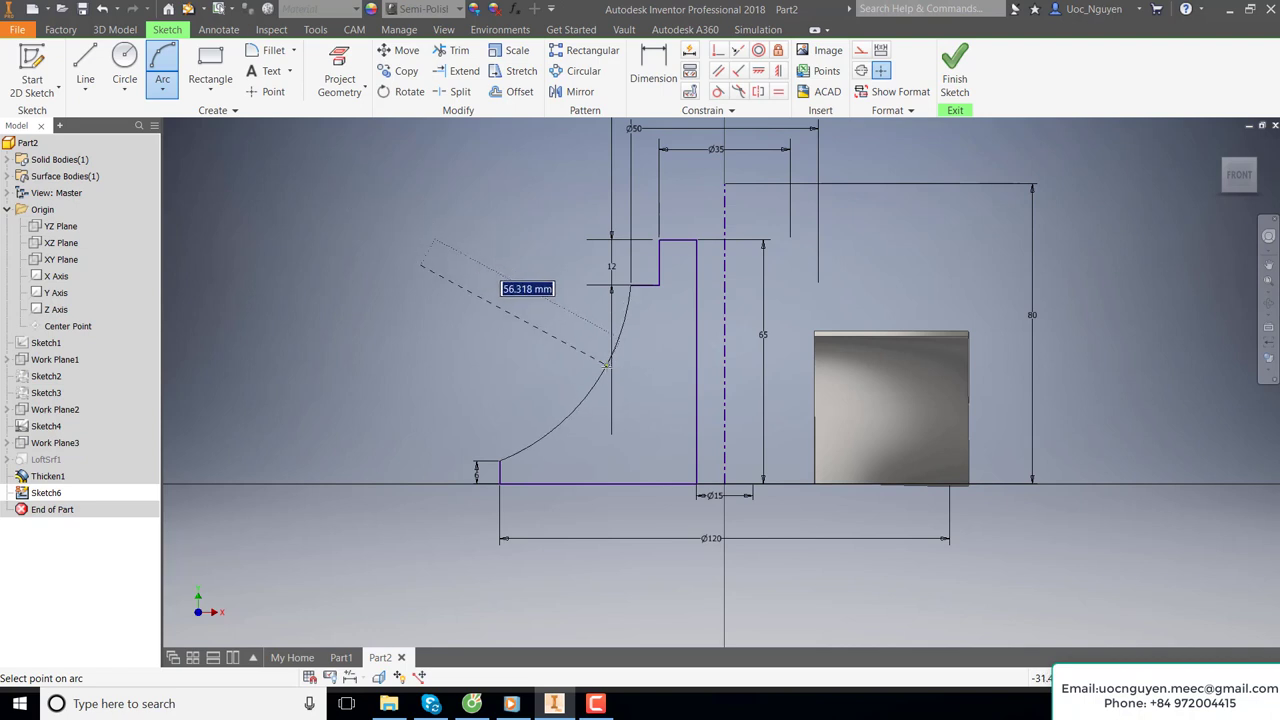
{"action": "left_click", "coordinate": [598, 378]}
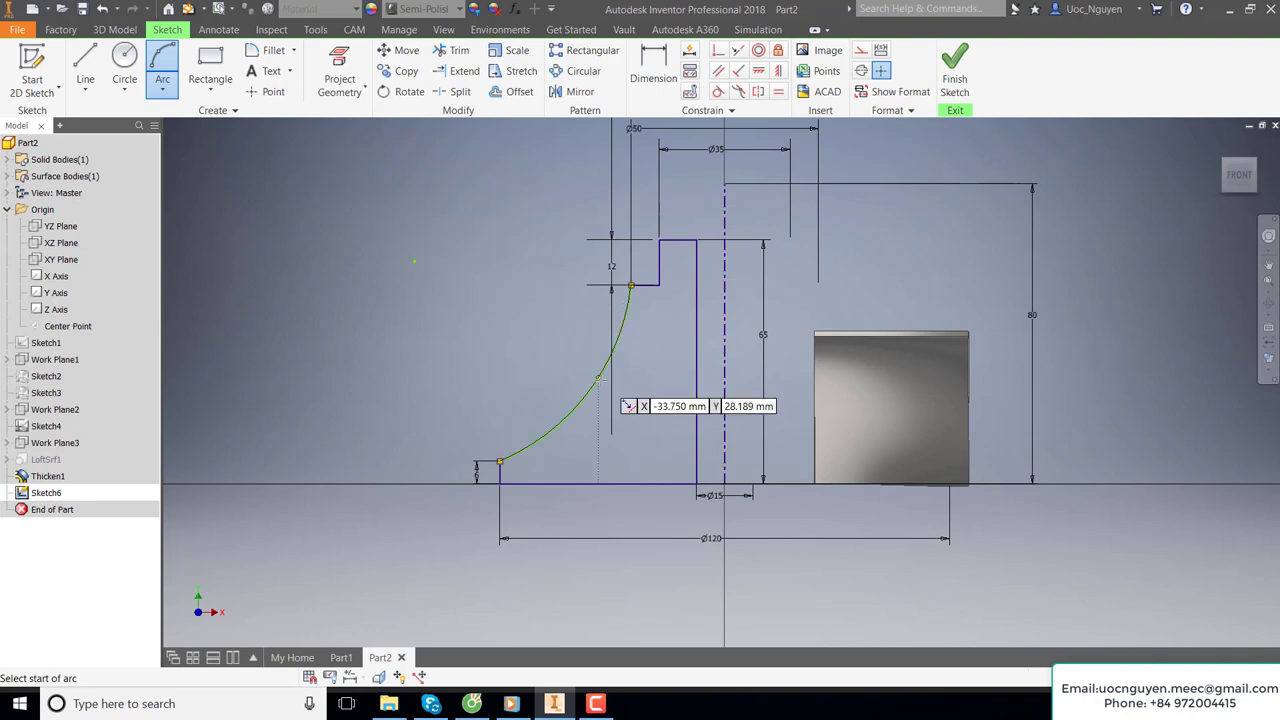
{"action": "key", "text": "Escape"}
{"action": "middle_click_drag", "start_coordinate": [645, 360], "coordinate": [614, 372]}
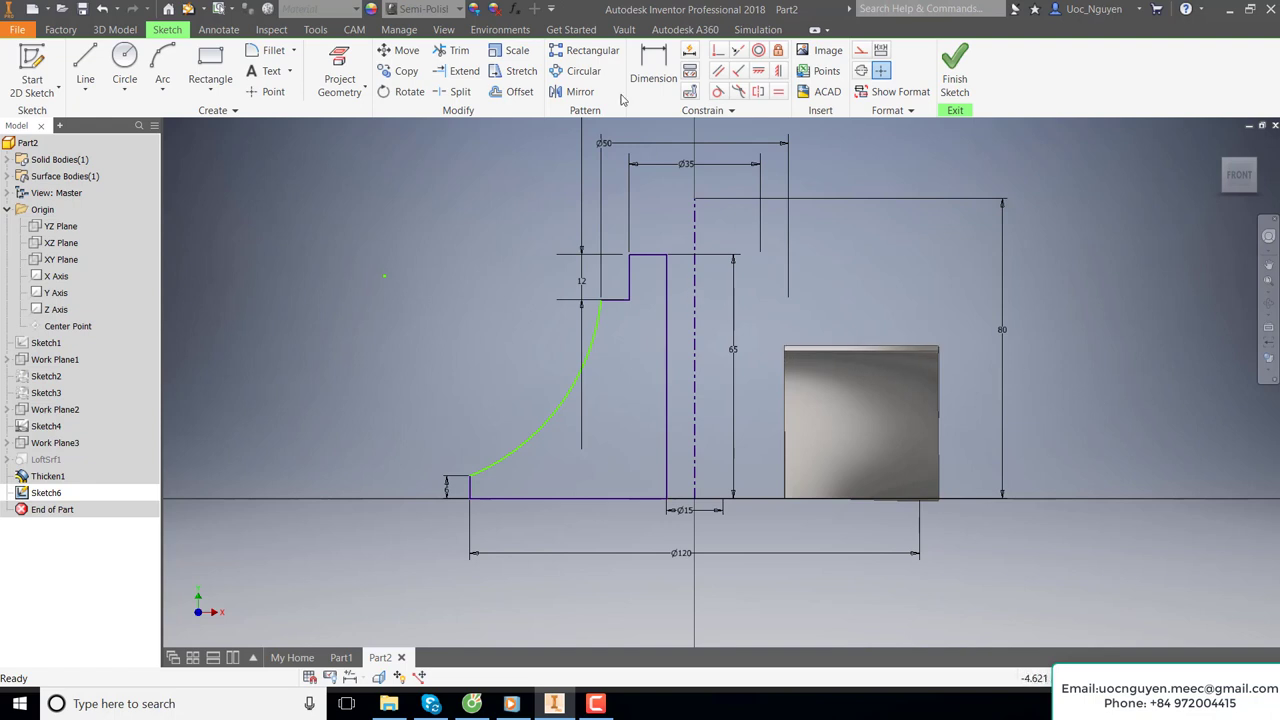
Try to dimension the height between the base line and the step's lower horizontal line.
{"action": "left_click", "coordinate": [660, 95]}
{"action": "left_click", "coordinate": [612, 299]}
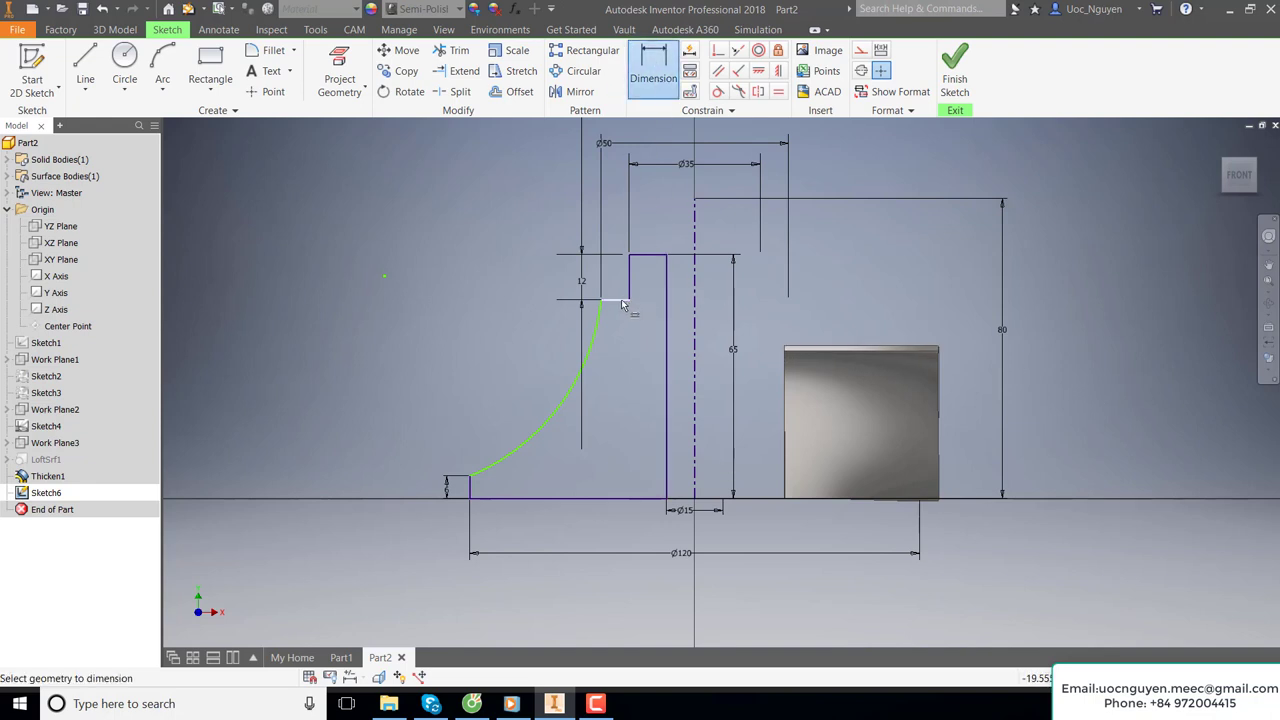
{"action": "left_click", "coordinate": [575, 497]}
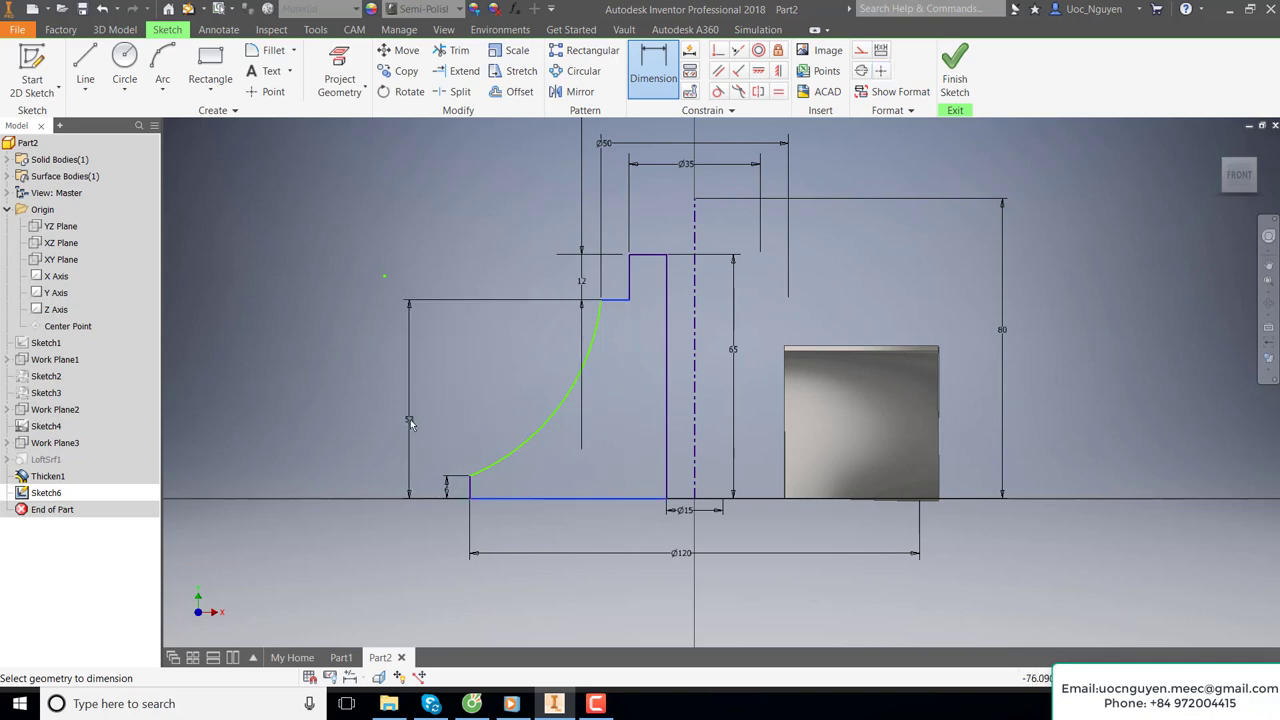
{"action": "left_click", "coordinate": [417, 424]}
{"action": "left_click", "coordinate": [273, 146]}
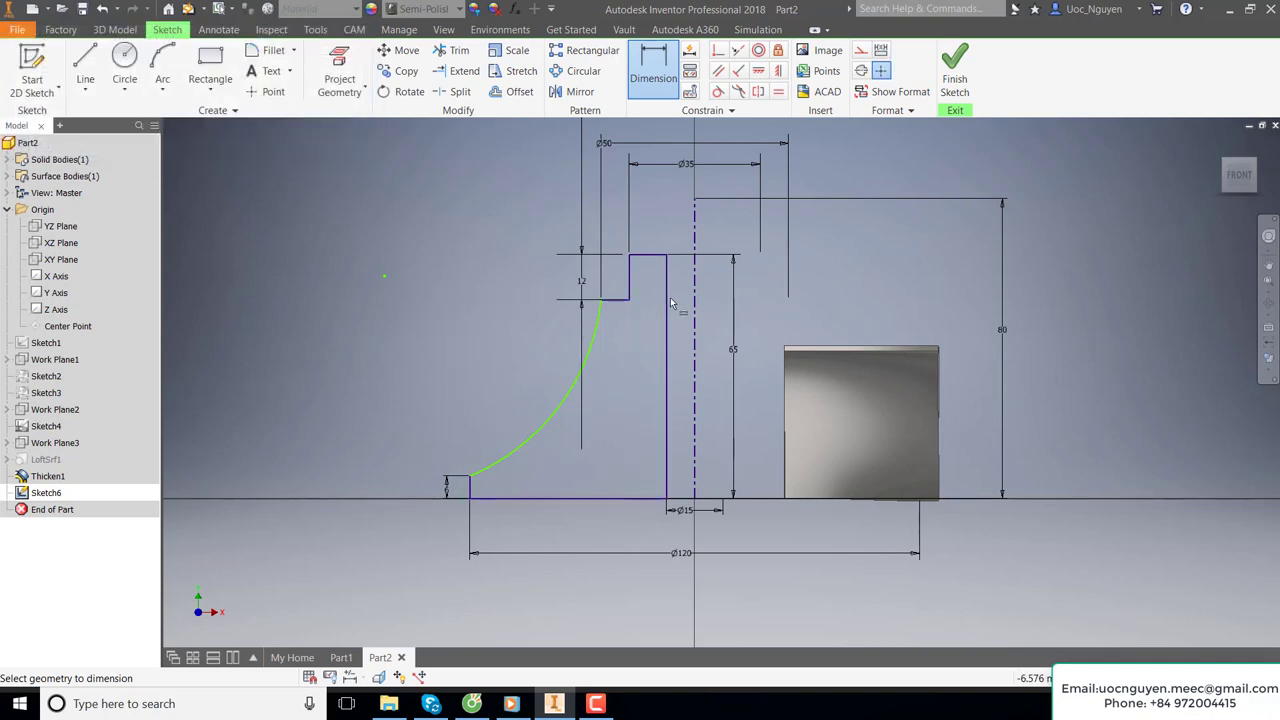
{"action": "key", "text": "Escape"}
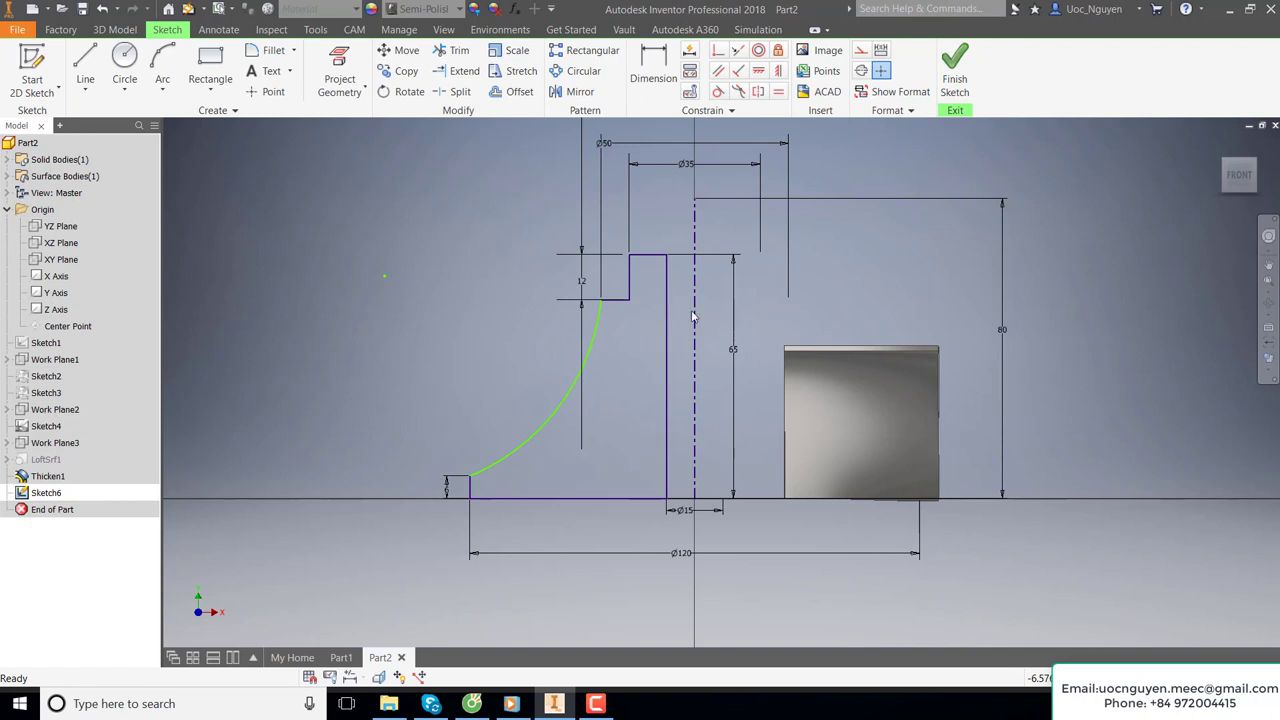
Try overall profile heights of 50 mm and 55 mm.
{"action": "double_click", "coordinate": [734, 351]}
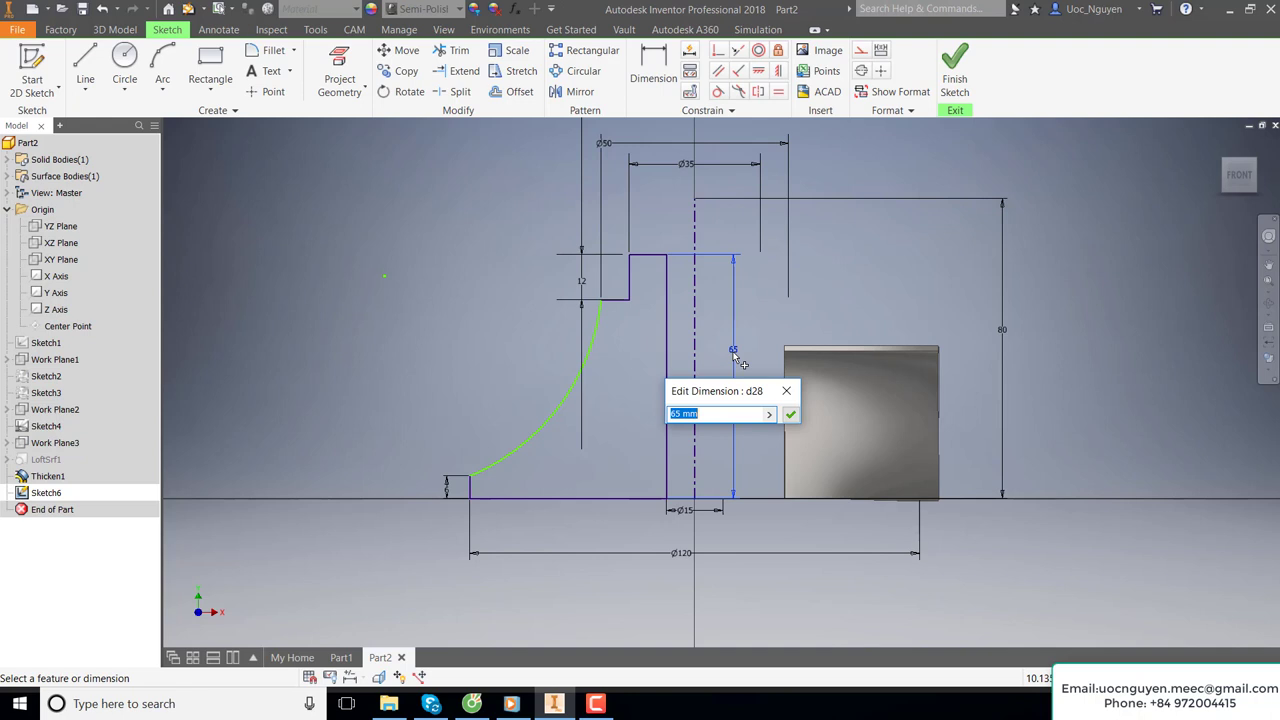
{"action": "type", "text": "6"}
{"action": "type", "text": "0"}
{"action": "key", "text": "Return"}
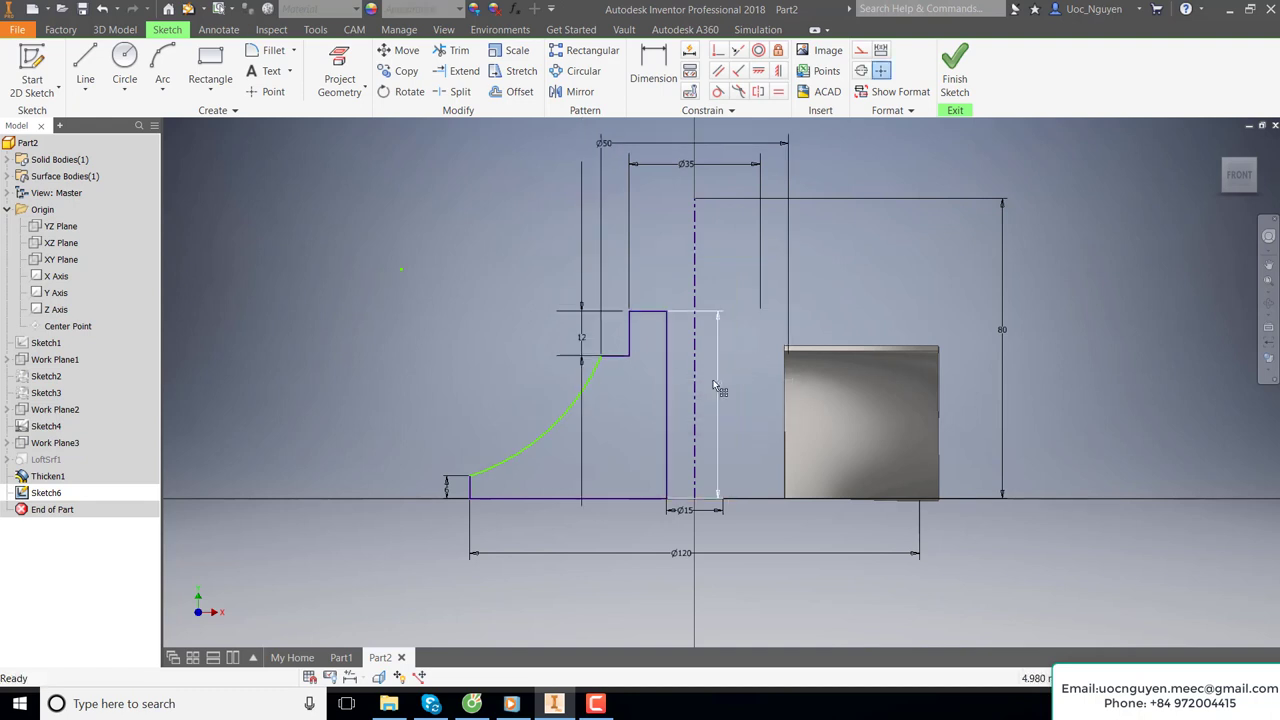
{"action": "double_click", "coordinate": [718, 389]}
{"action": "type", "text": "55"}
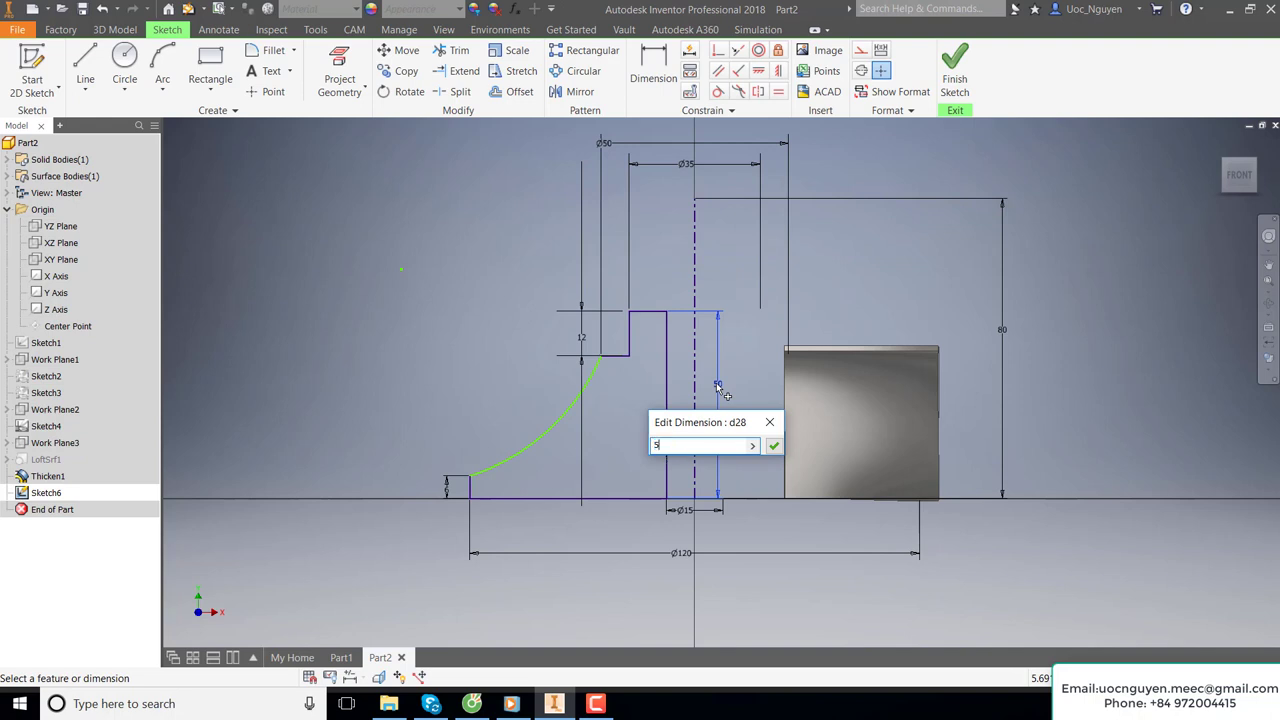
{"action": "key", "text": "Return"}
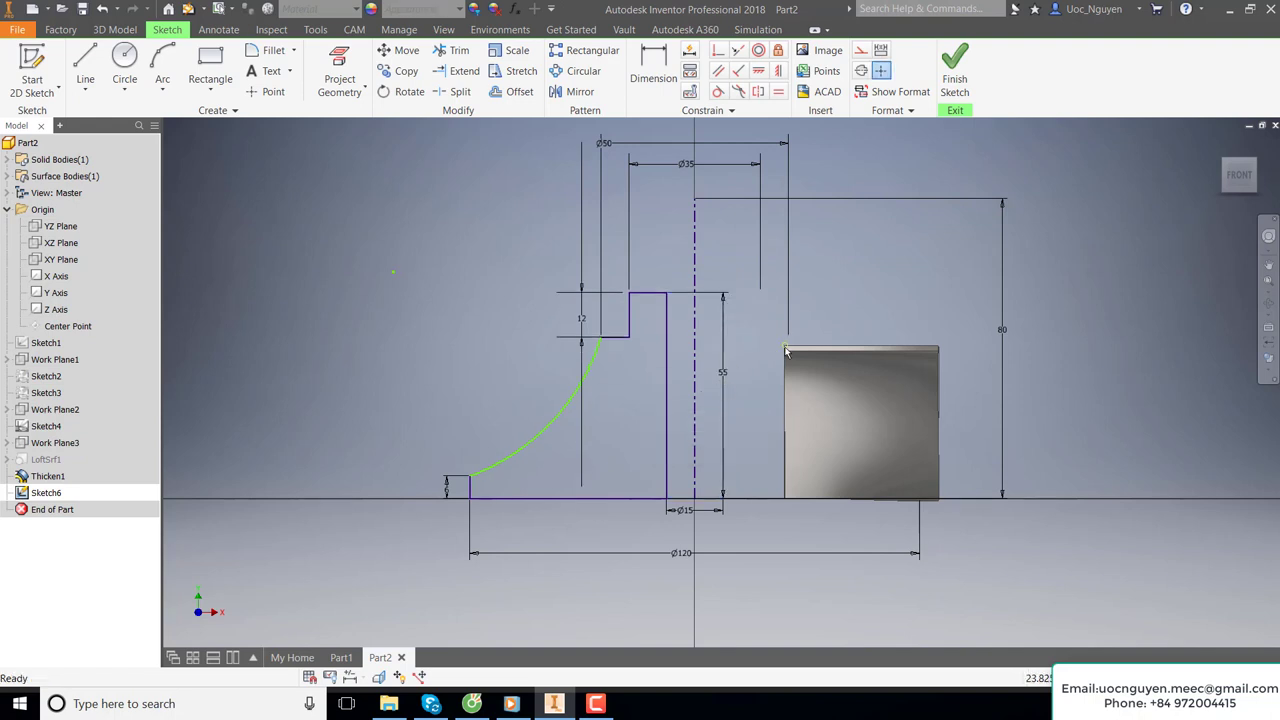
Set the overall height of the stepped profile to 60 mm.
{"action": "middle_click_drag", "start_coordinate": [636, 401], "coordinate": [613, 407]}
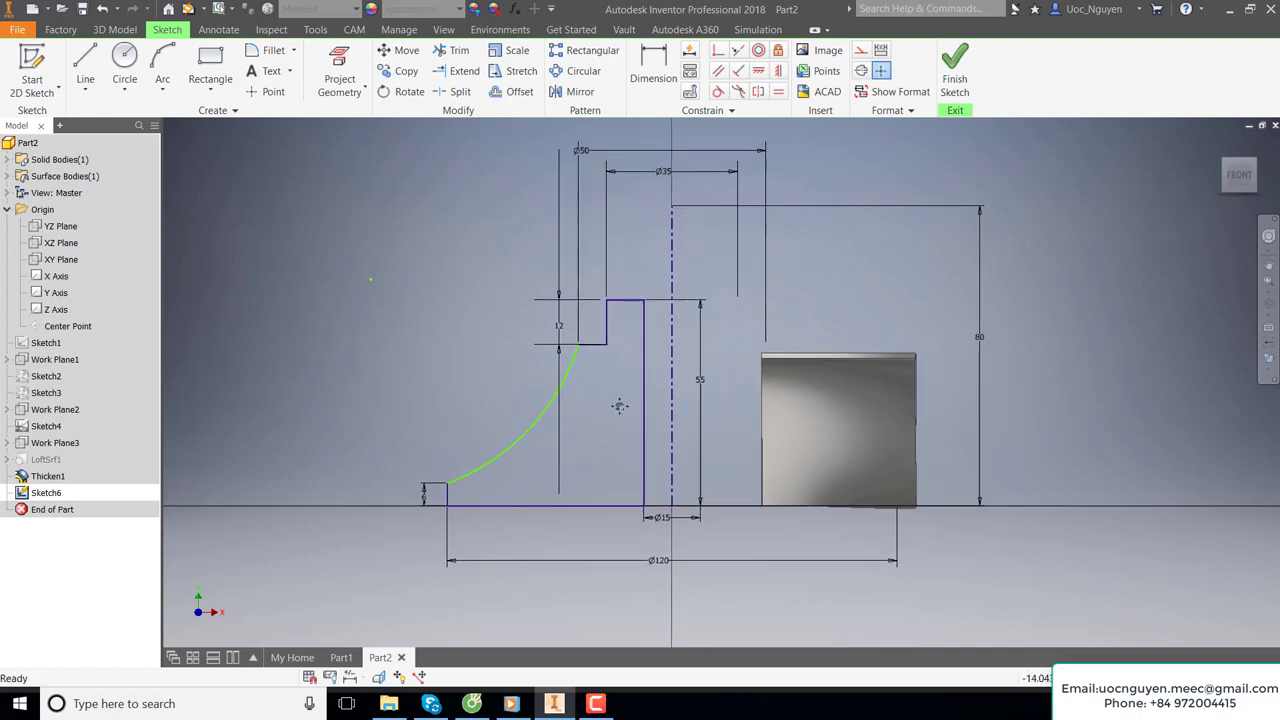
{"action": "double_click", "coordinate": [700, 383]}
{"action": "type", "text": "60"}
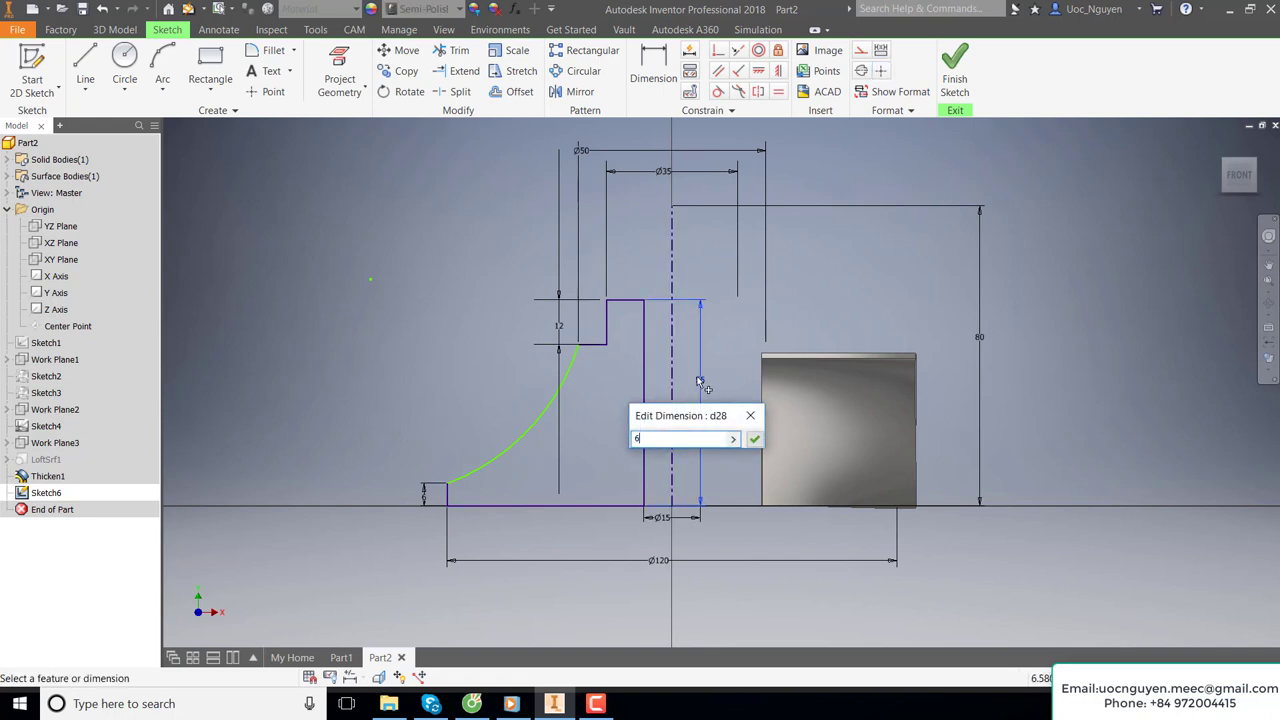
{"action": "key", "text": "Return"}
Dimension the concave arc's radius as 50 mm.
{"action": "middle_click_drag", "start_coordinate": [629, 373], "coordinate": [671, 360]}
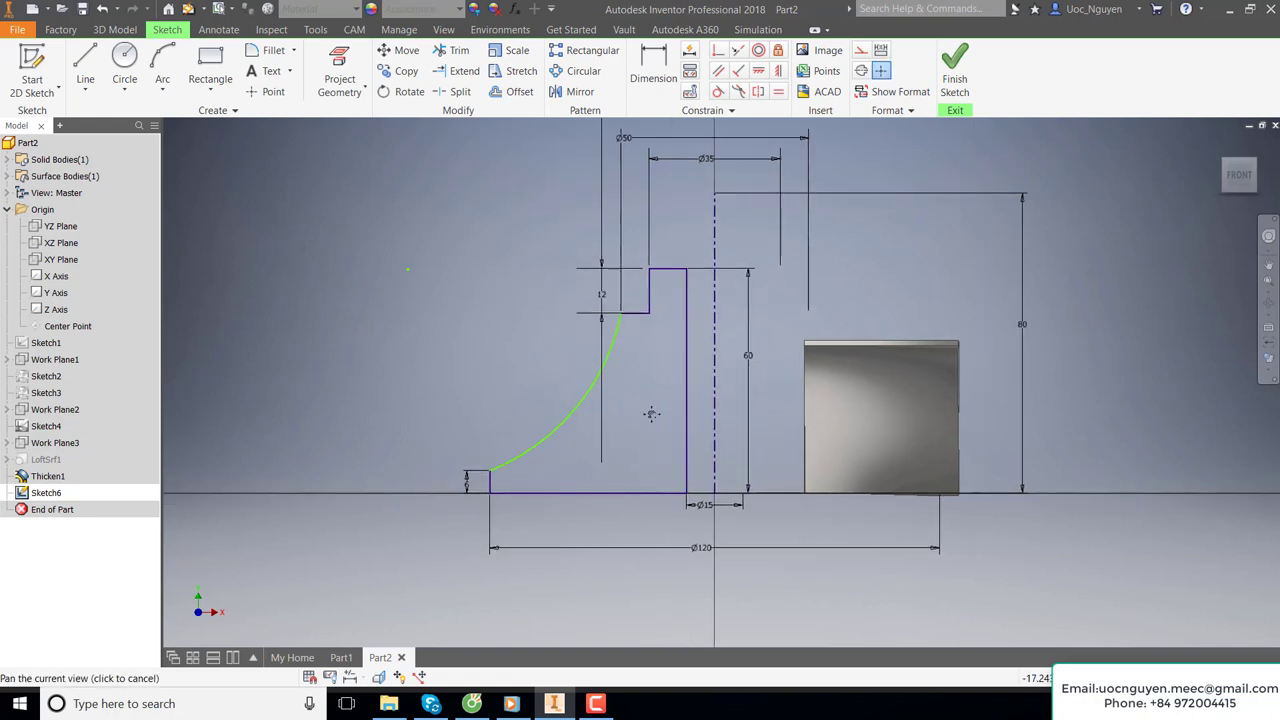
{"action": "key", "text": "d"}
{"action": "left_click", "coordinate": [585, 401]}
{"action": "left_click", "coordinate": [536, 382]}
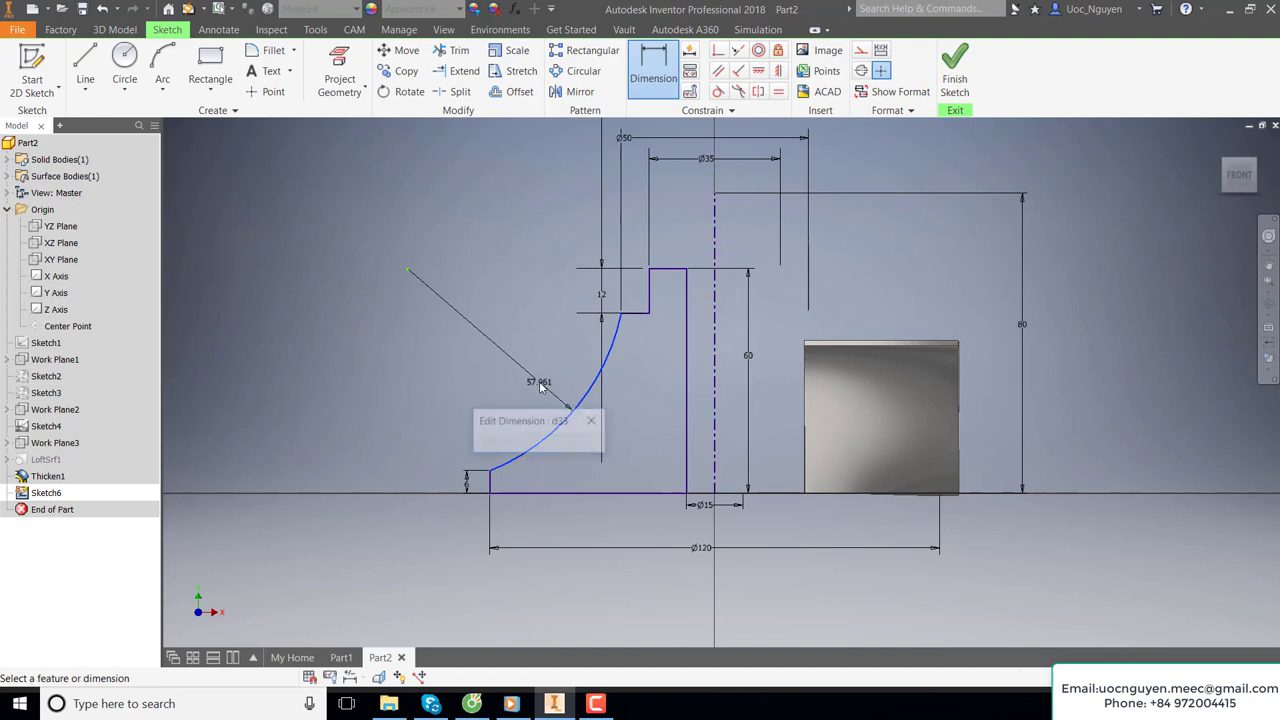
{"action": "type", "text": "50"}
{"action": "key", "text": "Return"}
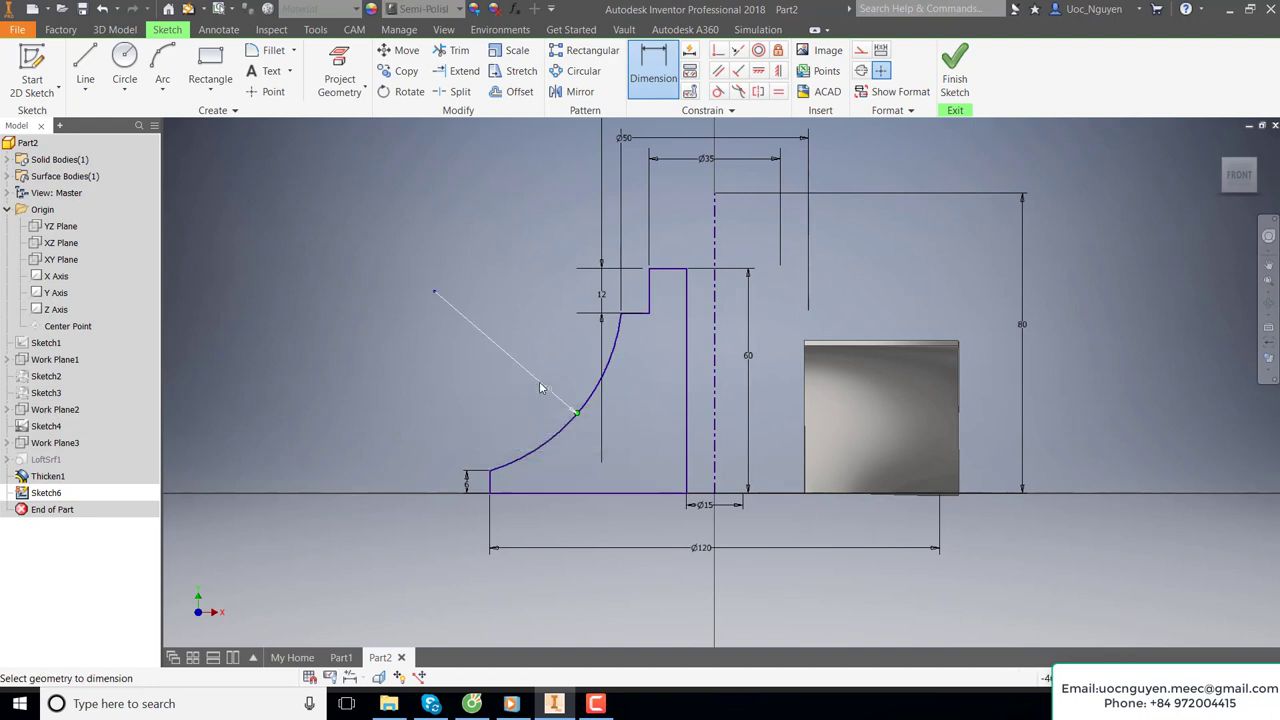
Set the concave arc's radius dimension to 55 mm and end dimensioning.
{"action": "double_click", "coordinate": [550, 390]}
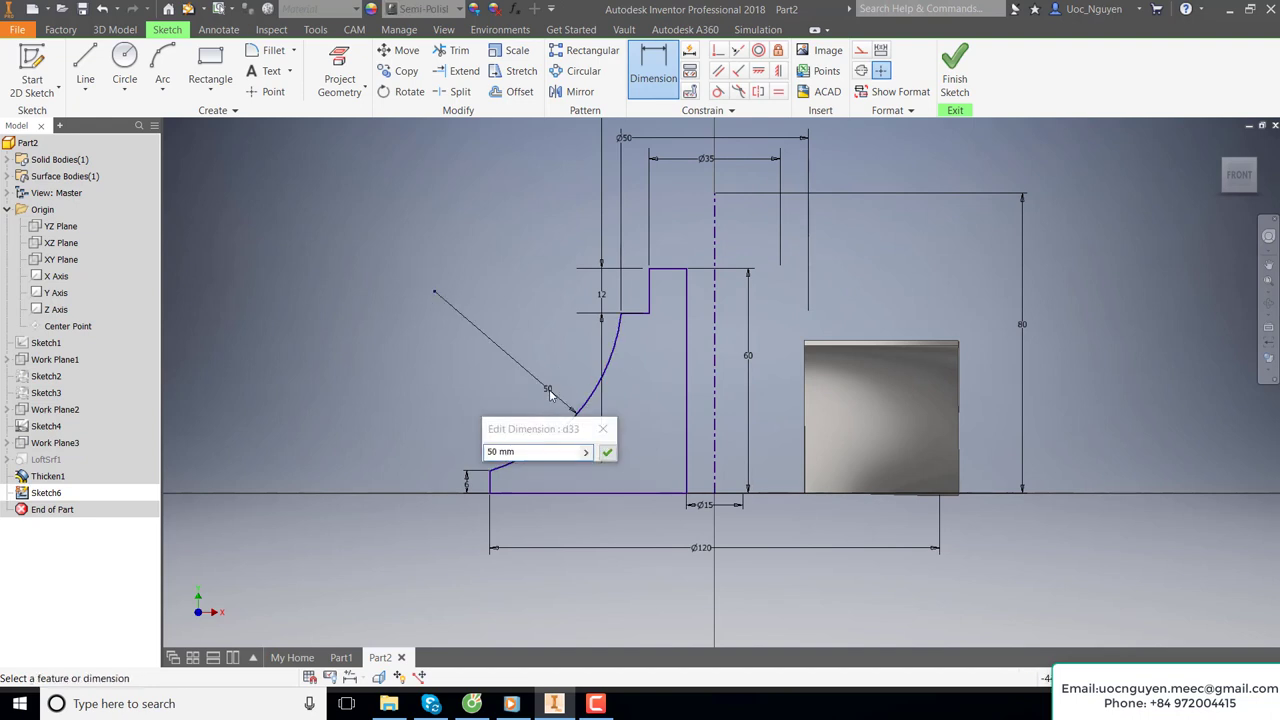
{"action": "left_click_drag", "start_coordinate": [526, 450], "coordinate": [385, 465]}
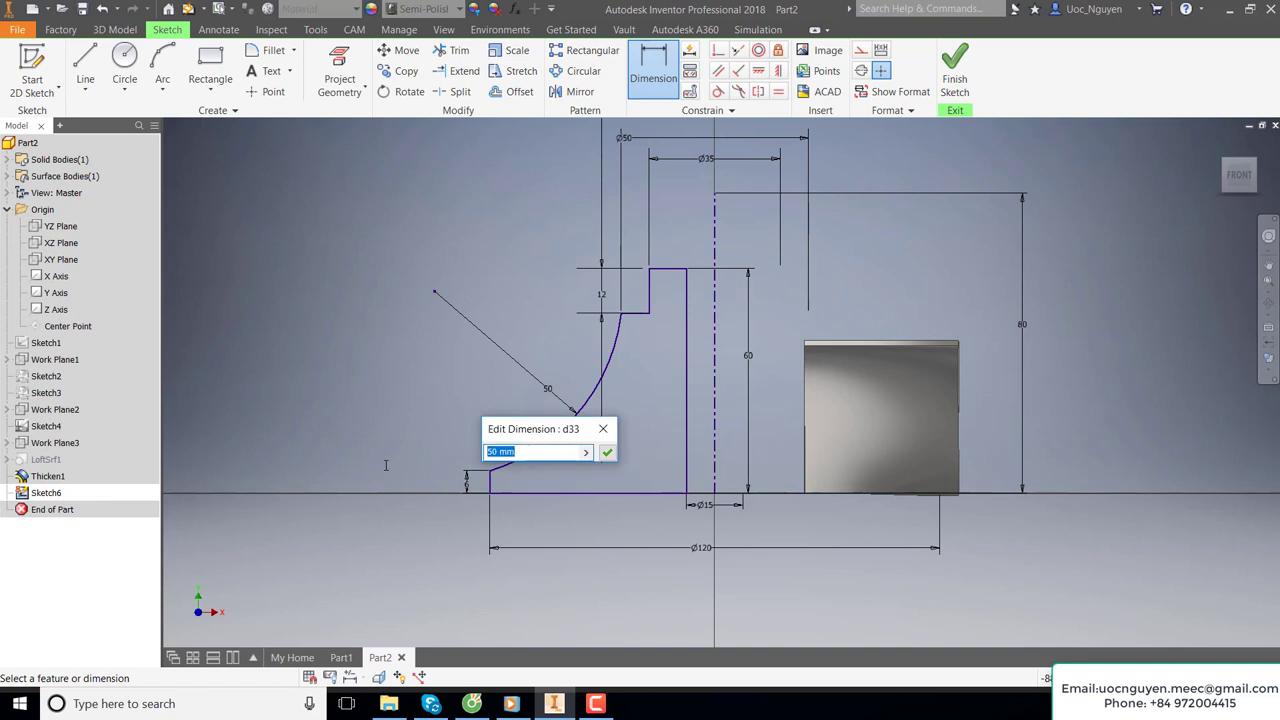
{"action": "key", "text": "Return"}
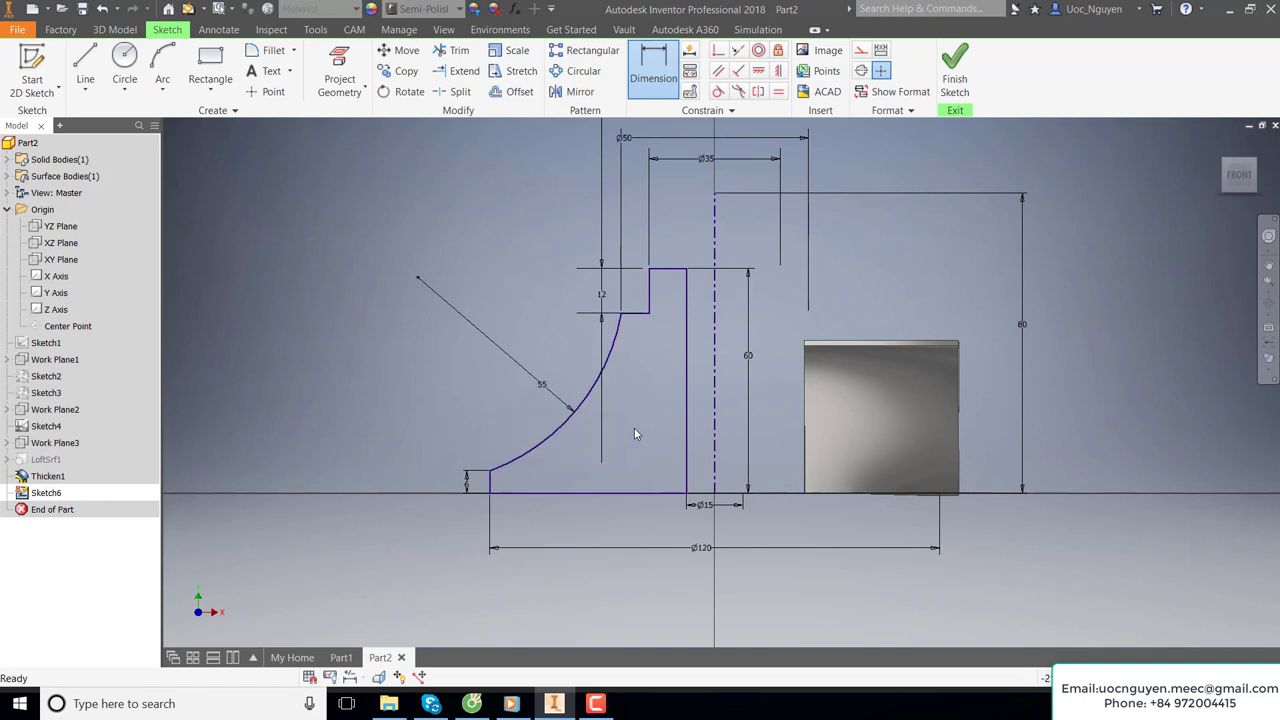
{"action": "key", "text": "Escape"}
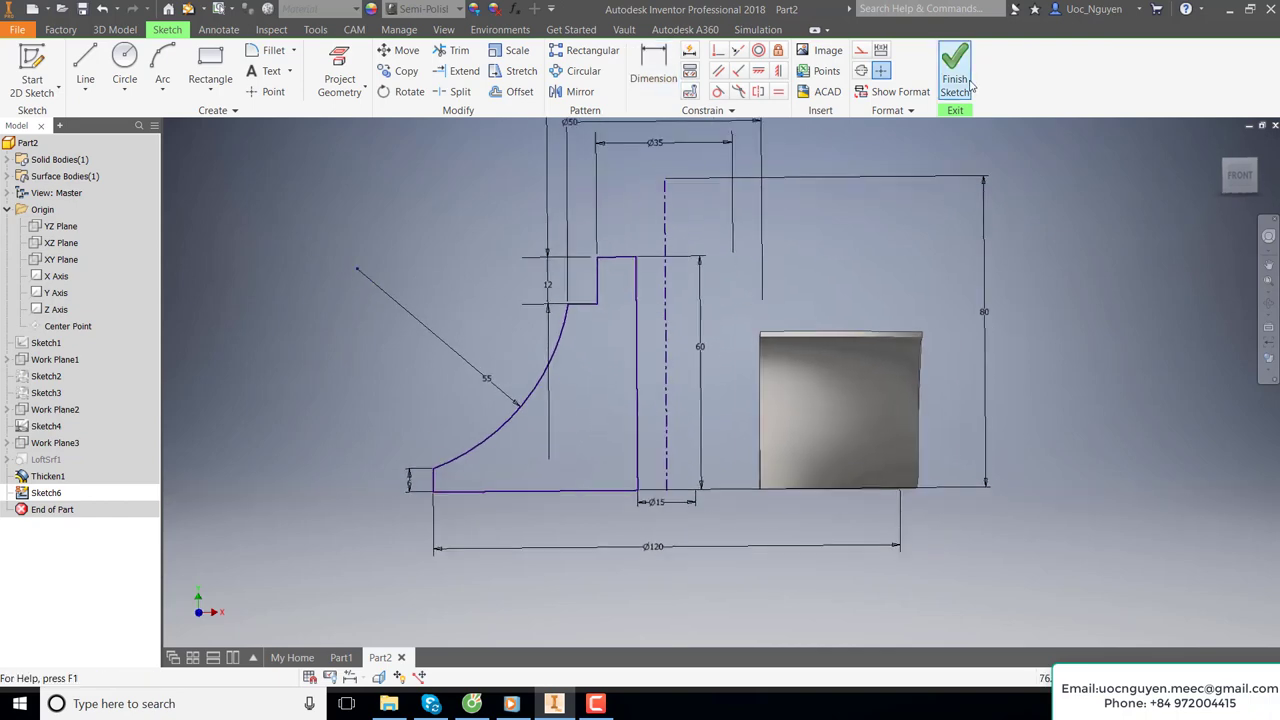
Finish the sketch and revolve the closed profile a full turn about the centerline as a solid.
{"action": "left_click", "coordinate": [966, 84]}
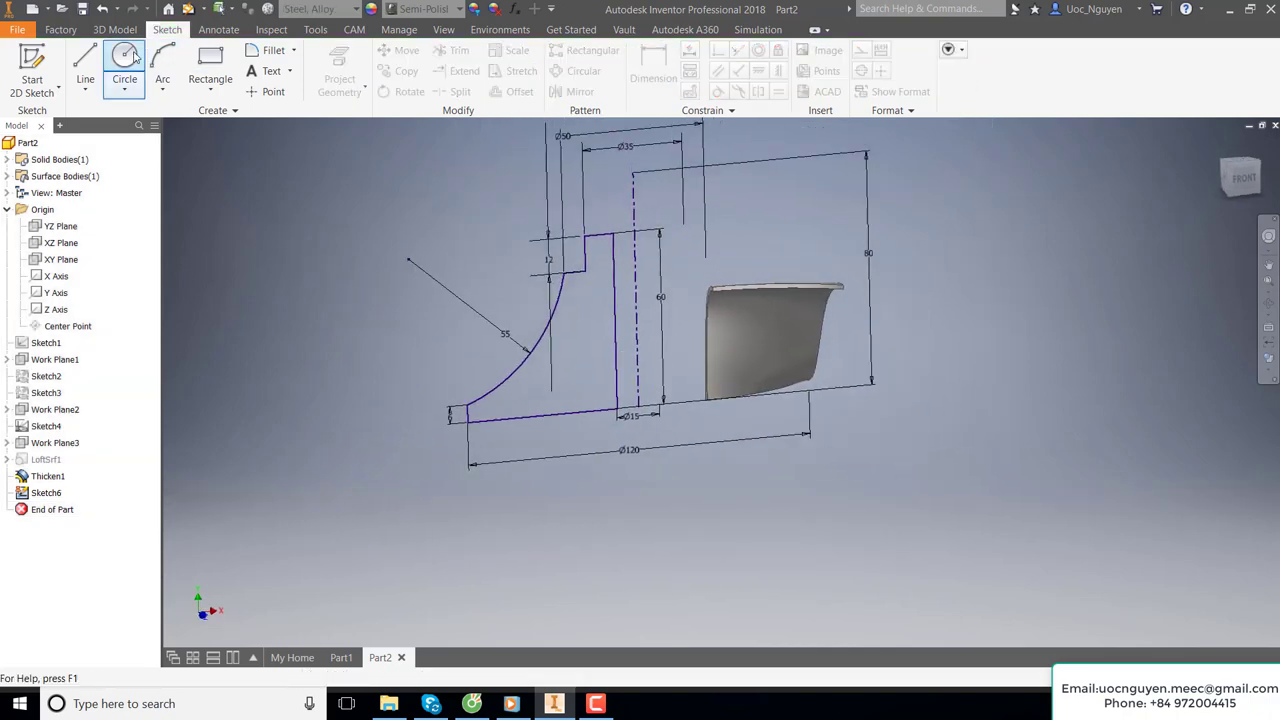
{"action": "left_click", "coordinate": [125, 70]}
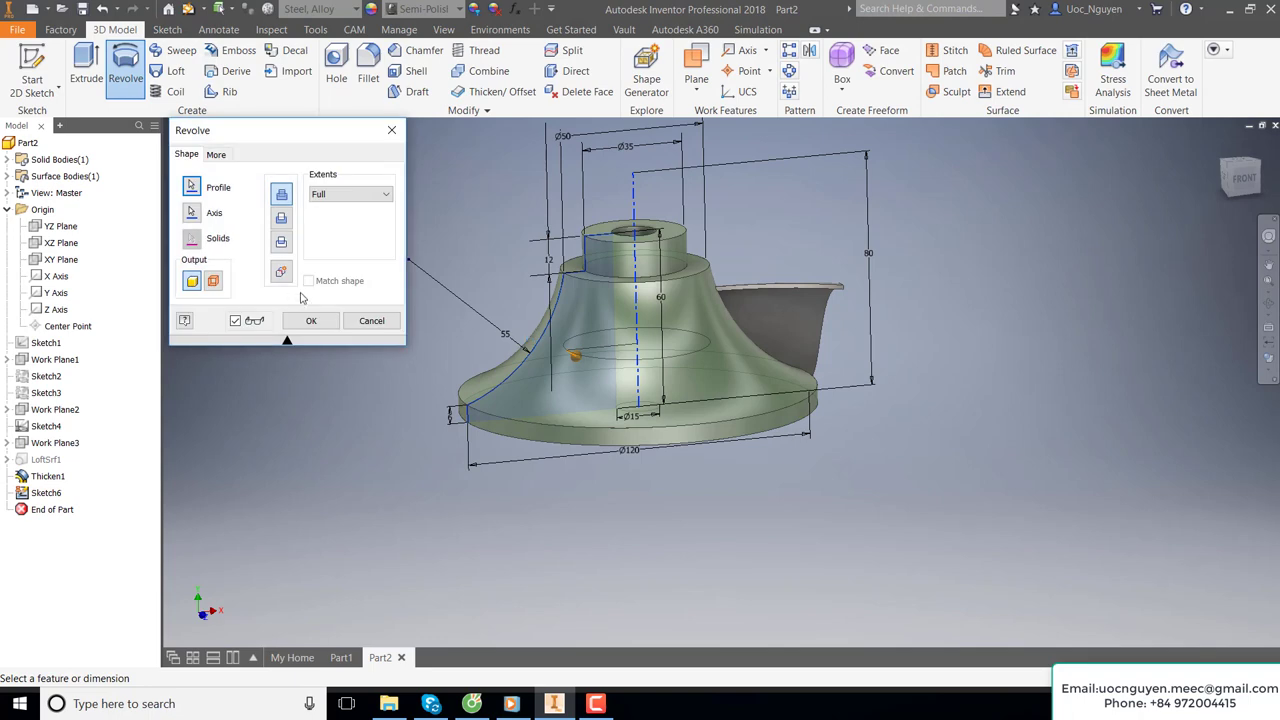
{"action": "left_click", "coordinate": [311, 320]}
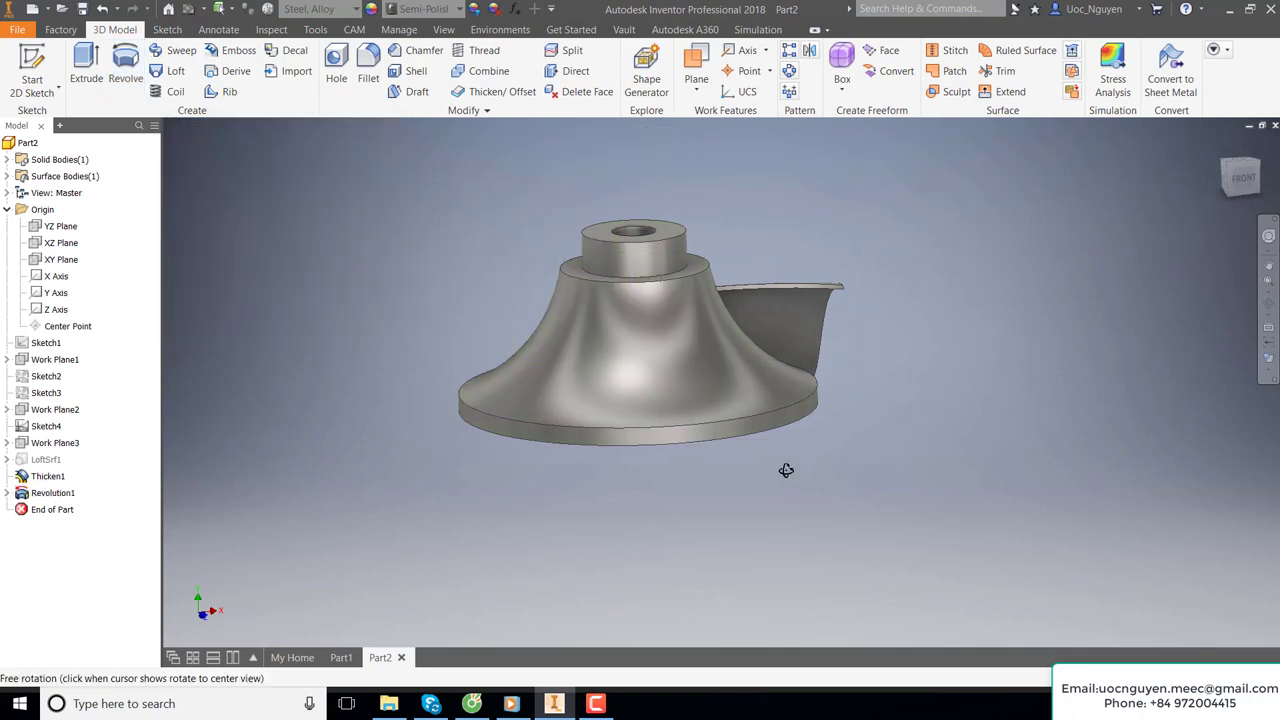
{"action": "mouse_move", "coordinate": [786, 470]}
{"action": "left_mouse_down"}
{"action": "mouse_move", "coordinate": [614, 483]}
{"action": "mouse_move", "coordinate": [589, 520]}
{"action": "mouse_move", "coordinate": [680, 478]}
{"action": "mouse_move", "coordinate": [777, 509]}
{"action": "mouse_move", "coordinate": [791, 446]}
{"action": "mouse_move", "coordinate": [886, 463]}
{"action": "mouse_move", "coordinate": [820, 465]}
{"action": "mouse_move", "coordinate": [780, 440]}
{"action": "mouse_move", "coordinate": [766, 471]}
{"action": "left_mouse_up"}
{"action": "key", "text": "Escape"}
{"action": "key", "text": "Escape"}
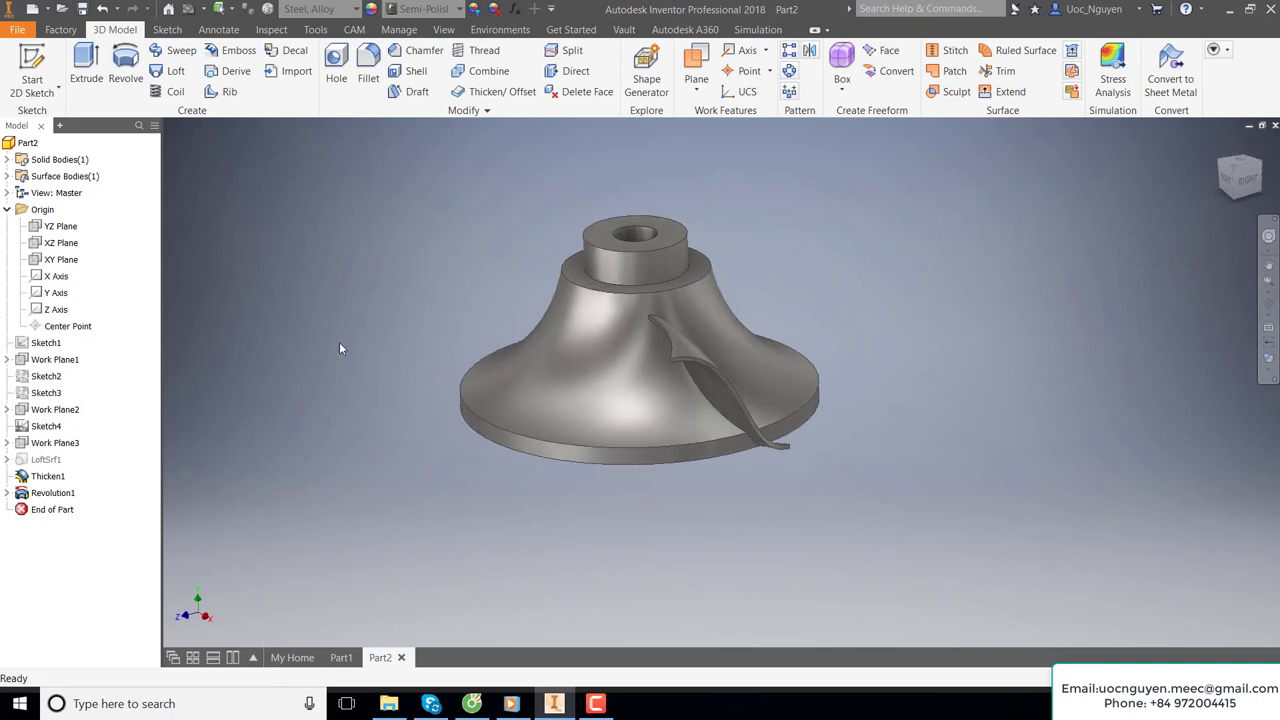
Start a sketch on the YZ Plane and slice the model graphics at the sketch plane.
{"action": "left_click", "coordinate": [60, 227]}
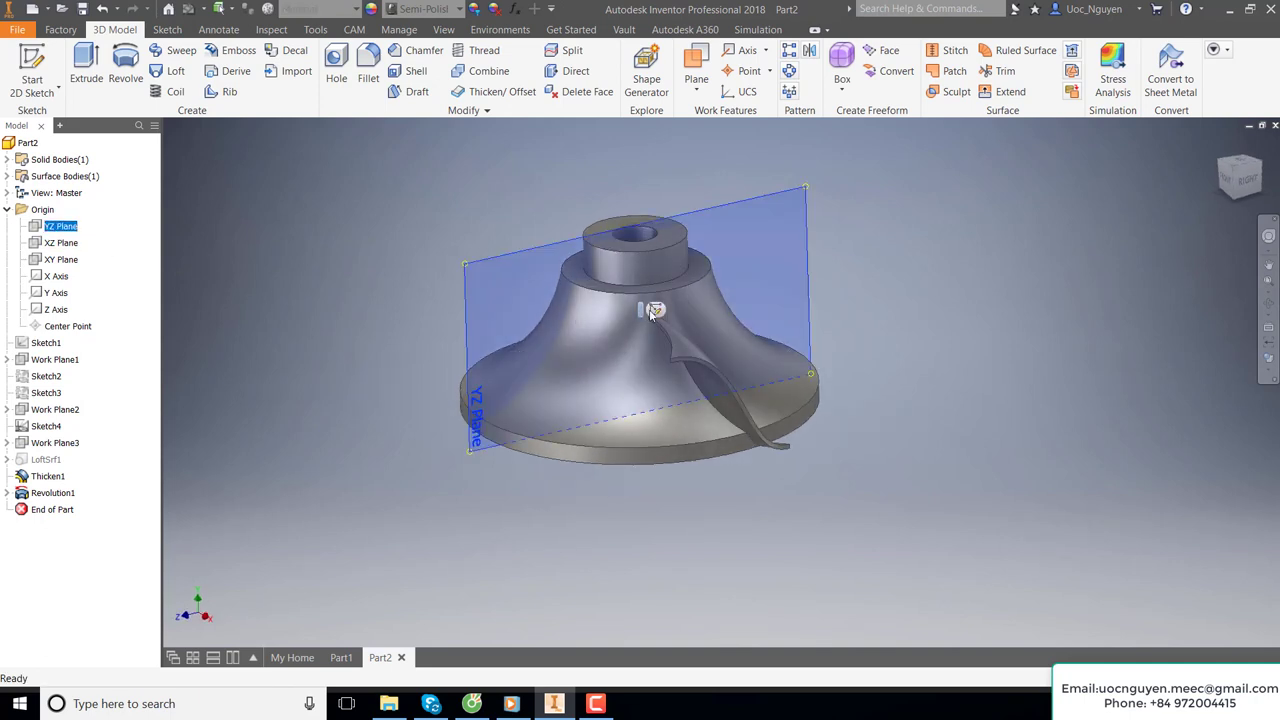
{"action": "key", "text": "s"}
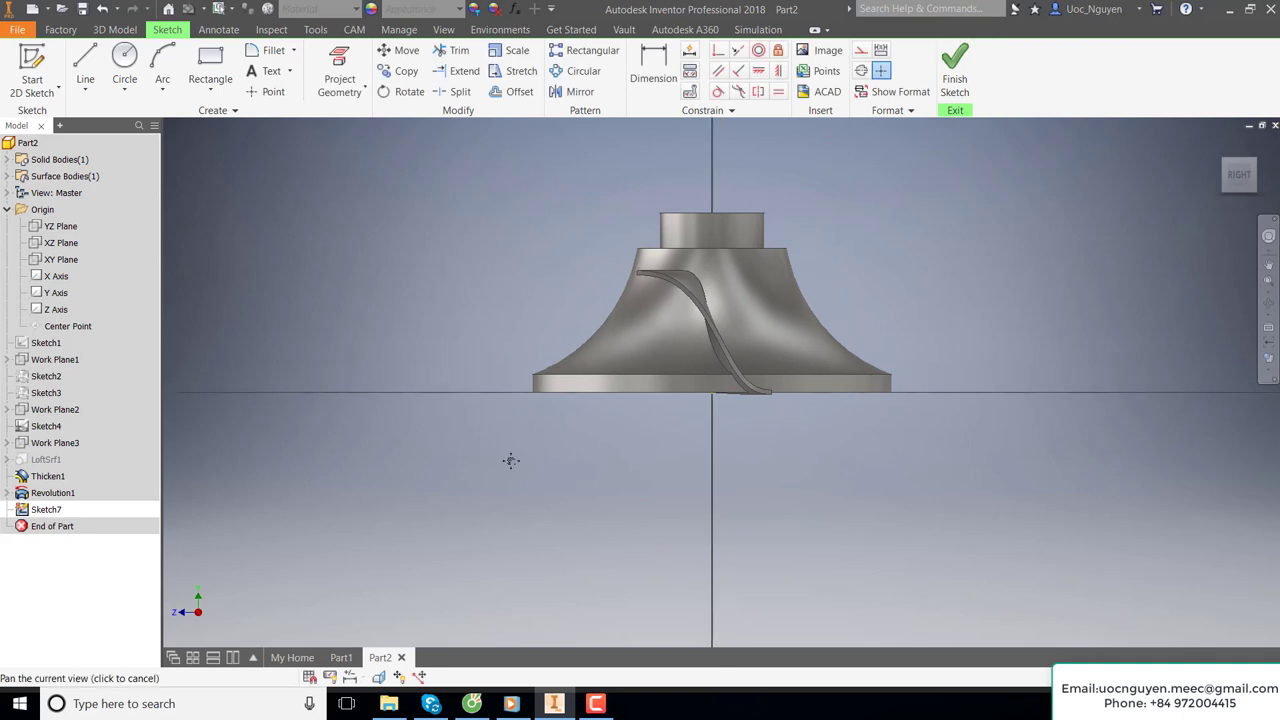
{"action": "left_click", "coordinate": [378, 677]}
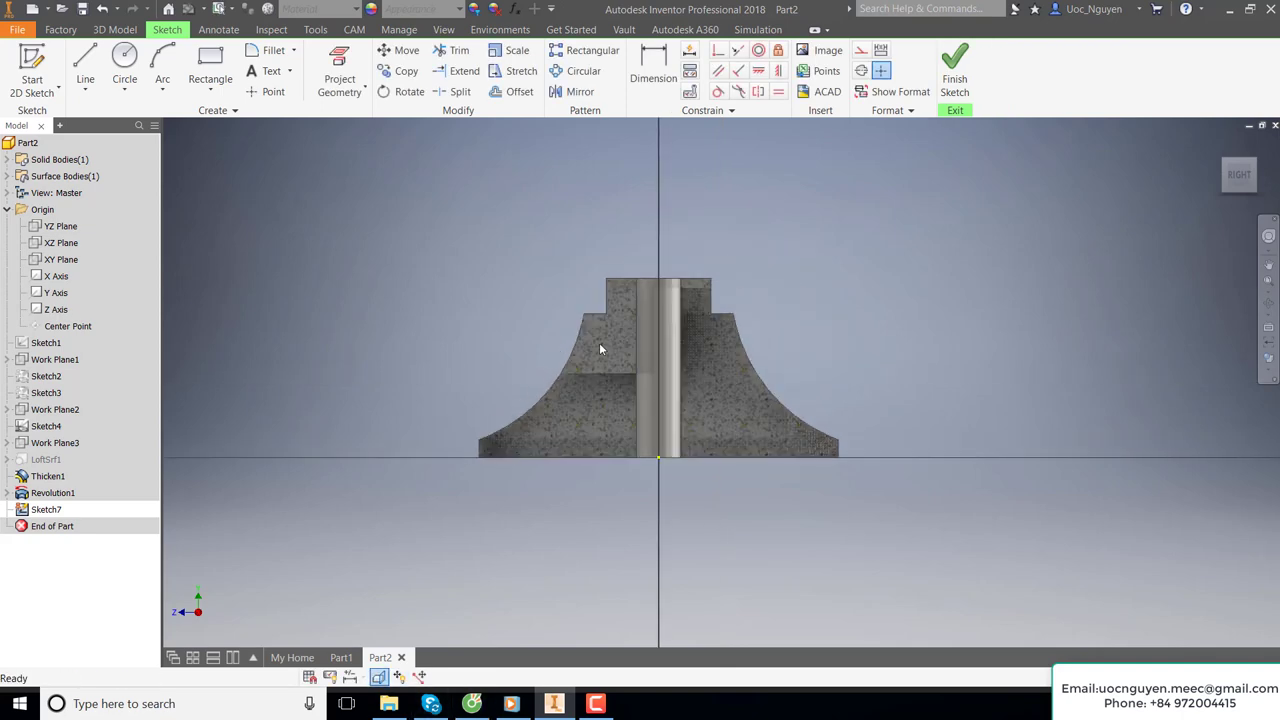
{"action": "scroll", "coordinate": [653, 372], "scroll_direction": "up", "scroll_amount": 3}
{"action": "scroll", "coordinate": [640, 360], "scroll_direction": "down", "scroll_amount": 2}
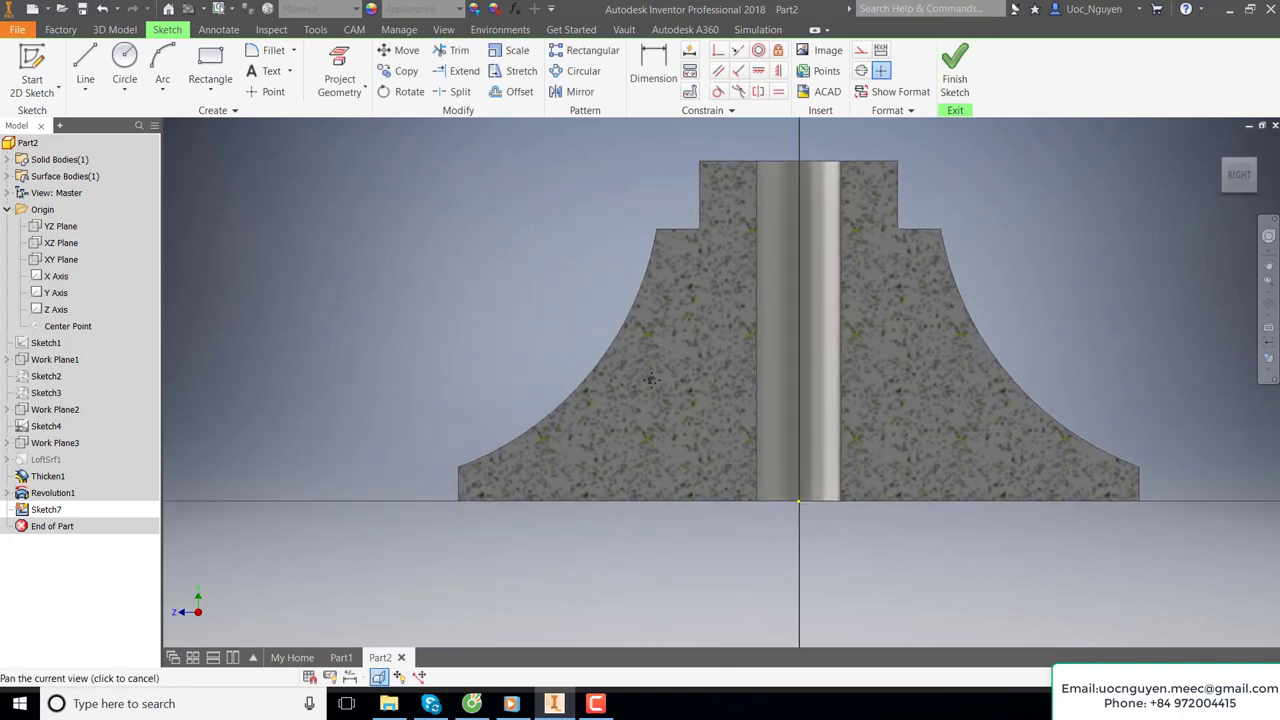
Project the base's short outer edge, the concave arc and the upper hub's vertical edge on one side into the sketch.
{"action": "middle_click_drag", "start_coordinate": [653, 384], "coordinate": [632, 393]}
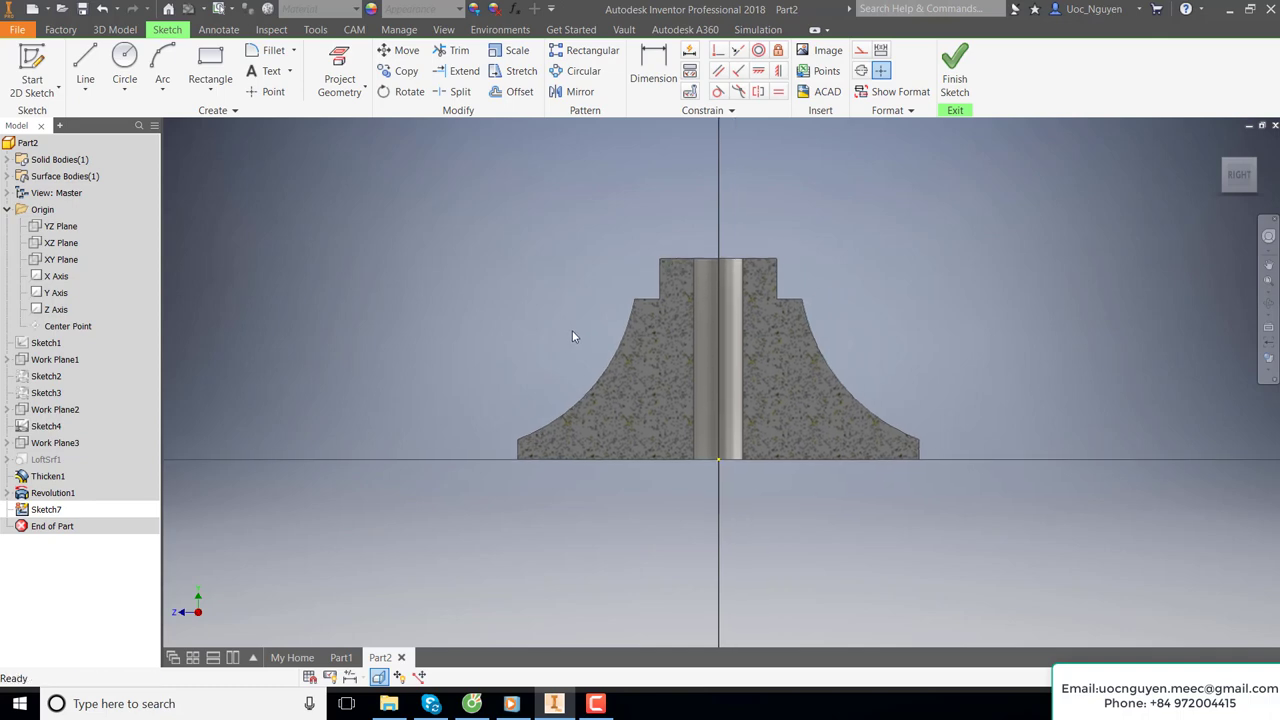
{"action": "left_click", "coordinate": [339, 75]}
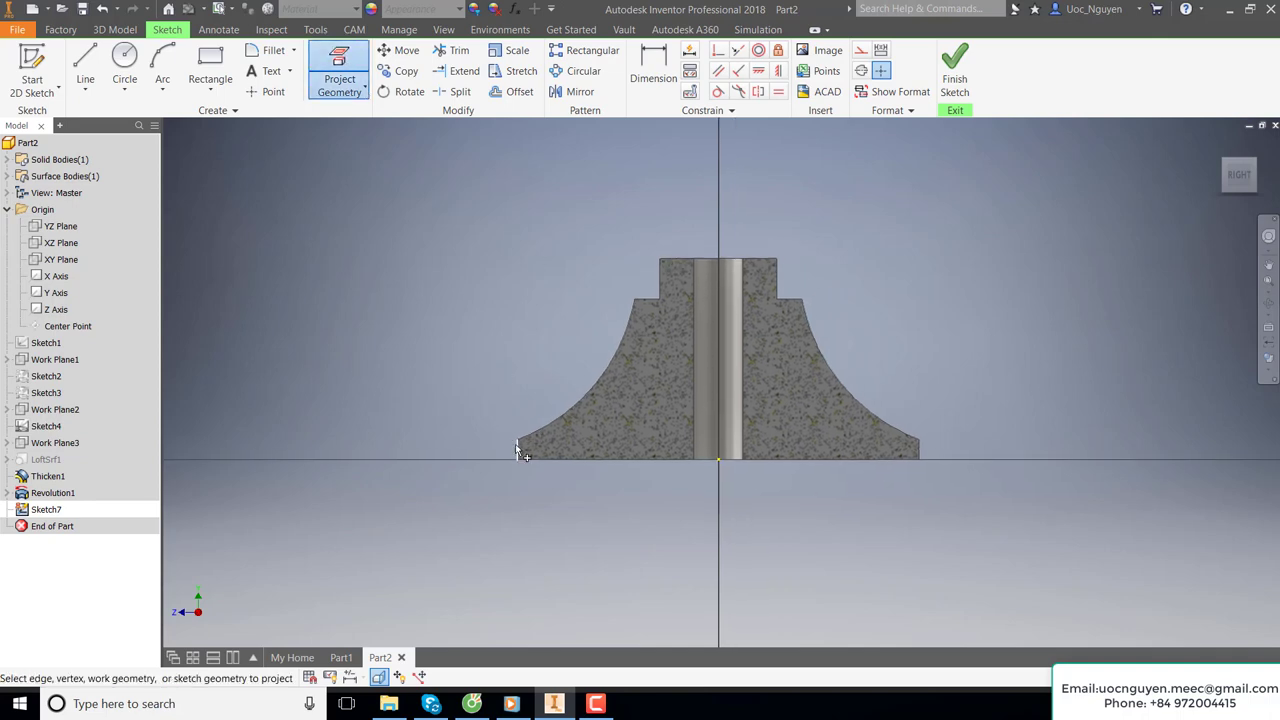
{"action": "left_click", "coordinate": [524, 441]}
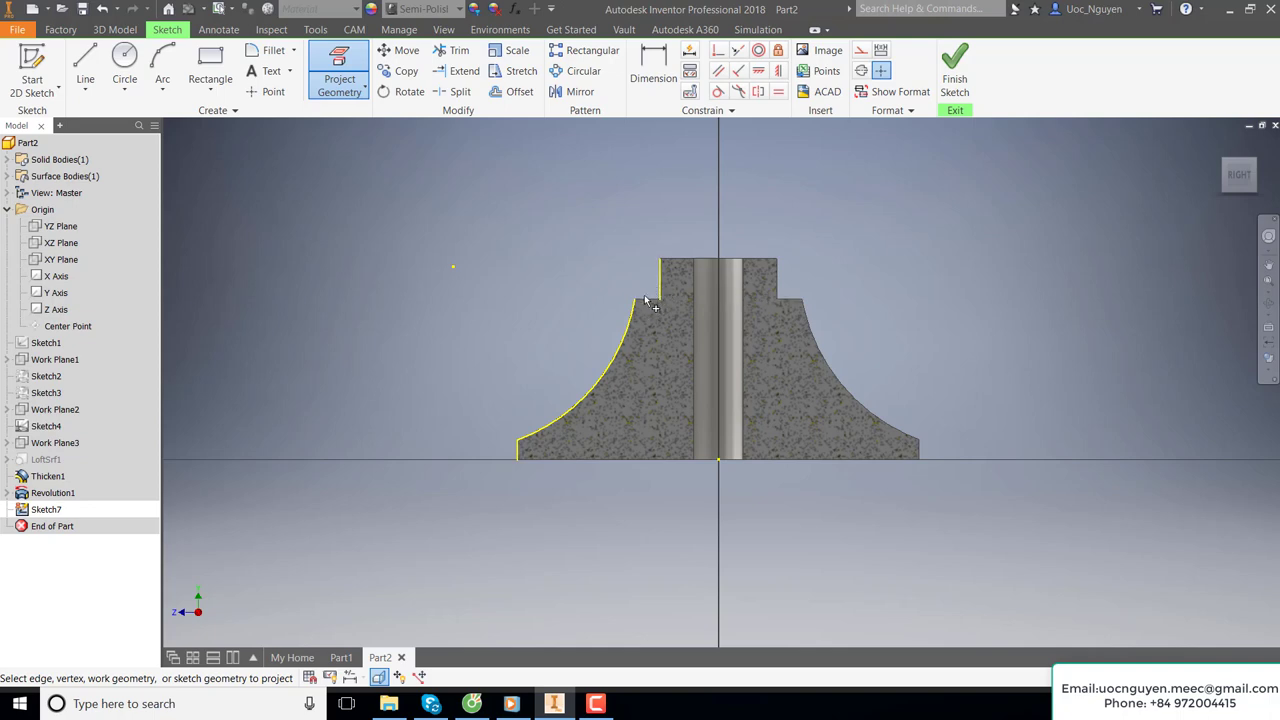
Draw a 7.5 mm horizontal line from the arc's upper end to the hub edge, and make the projected horizontal edge construction geometry.
{"action": "scroll", "coordinate": [647, 298], "scroll_direction": "down", "scroll_amount": 4}
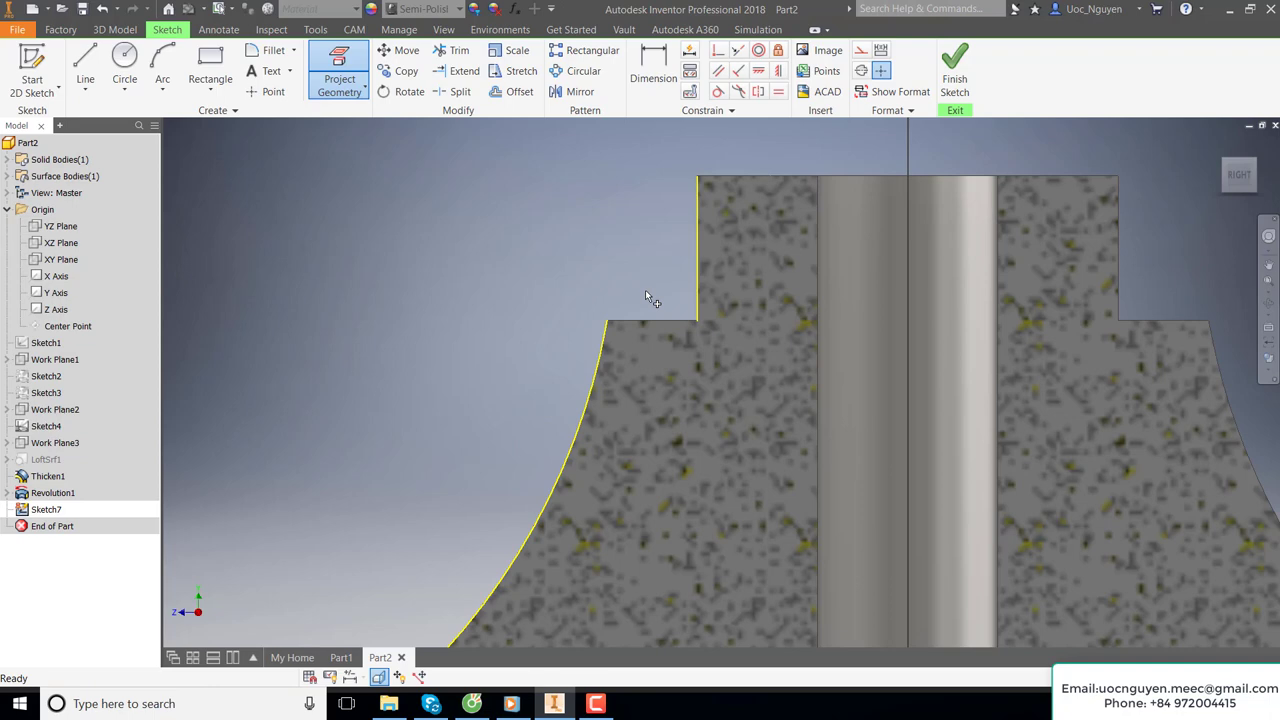
{"action": "key", "text": "l"}
{"action": "left_click", "coordinate": [607, 320]}
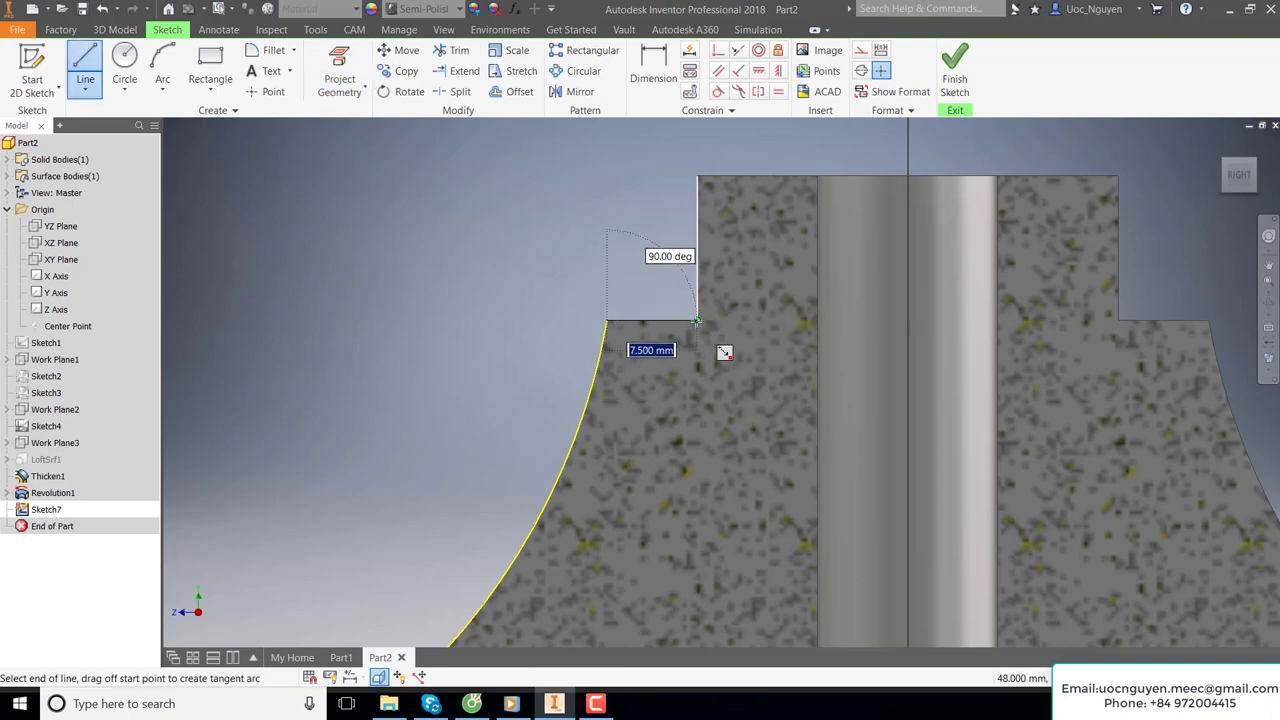
{"action": "left_click", "coordinate": [697, 320]}
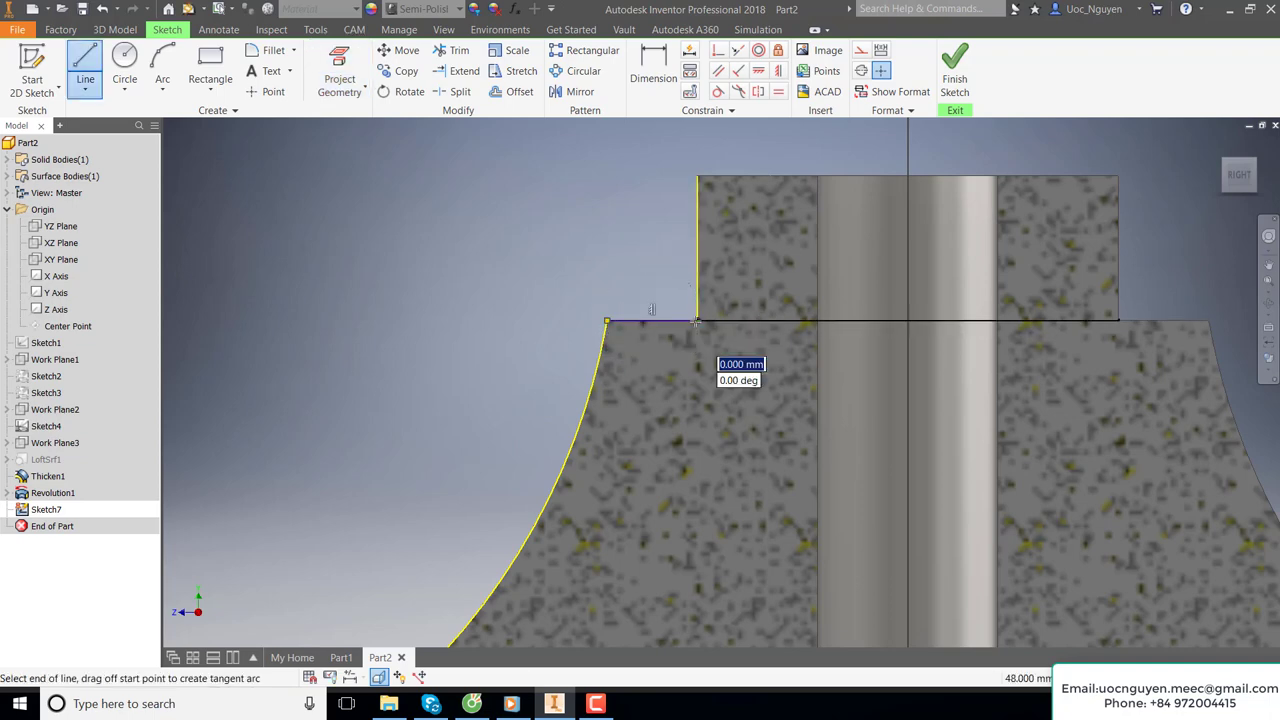
{"action": "key", "text": "Escape"}
{"action": "right_click", "coordinate": [716, 414]}
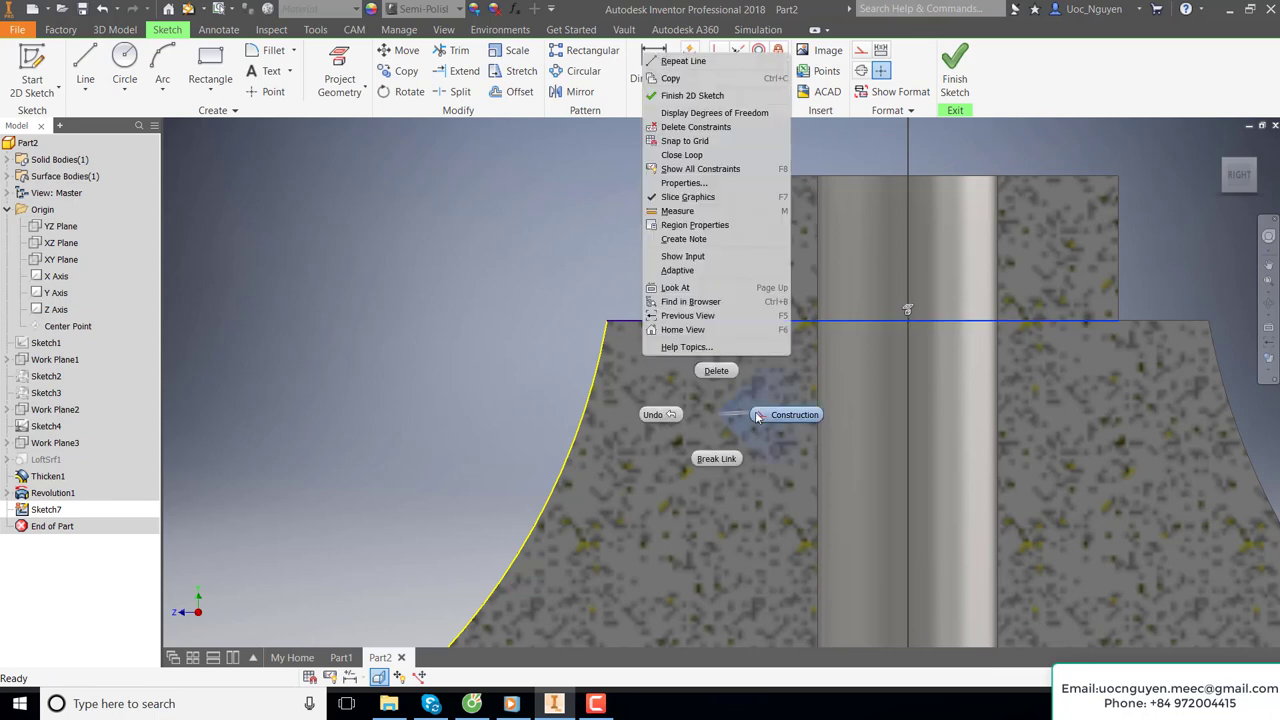
{"action": "left_click", "coordinate": [757, 417]}
Draw connected lines from the base's outer corner: about 6.7 mm down, 60 mm across to the vertical axis, and back up to the origin.
{"action": "scroll", "coordinate": [604, 275], "scroll_direction": "down", "scroll_amount": 10}
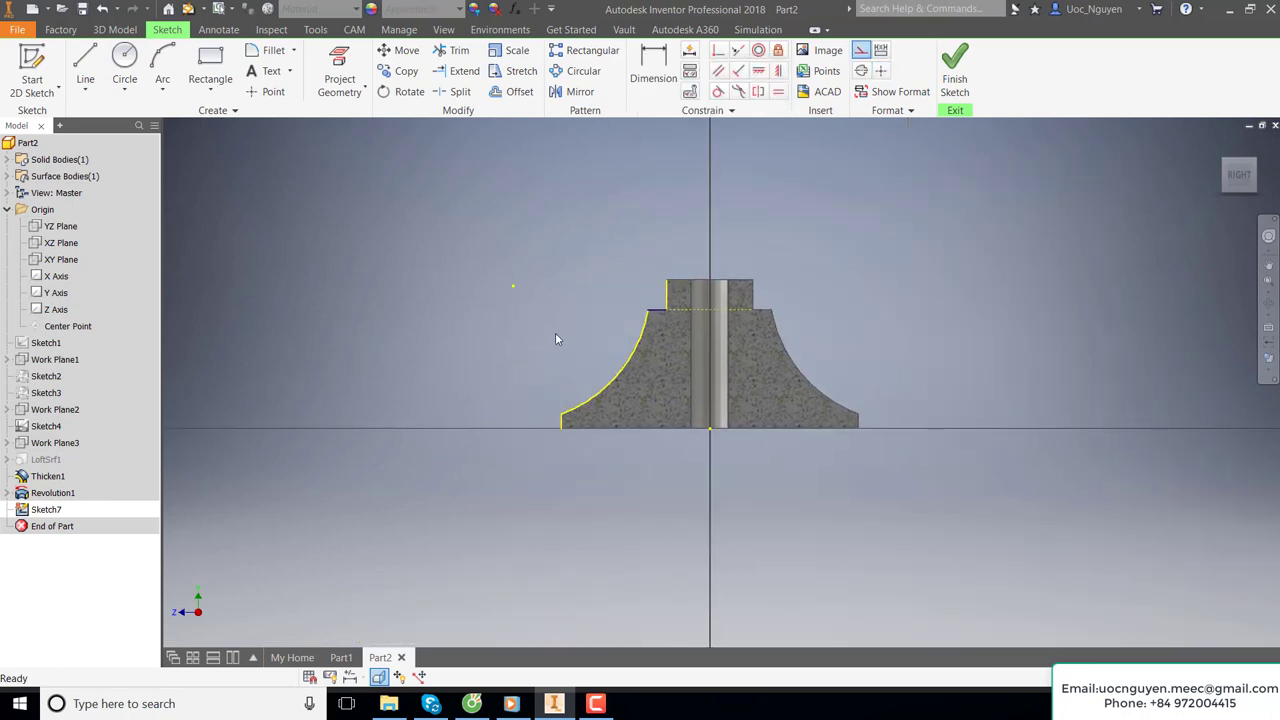
{"action": "scroll", "coordinate": [557, 339], "scroll_direction": "up", "scroll_amount": 4}
{"action": "key", "text": "l"}
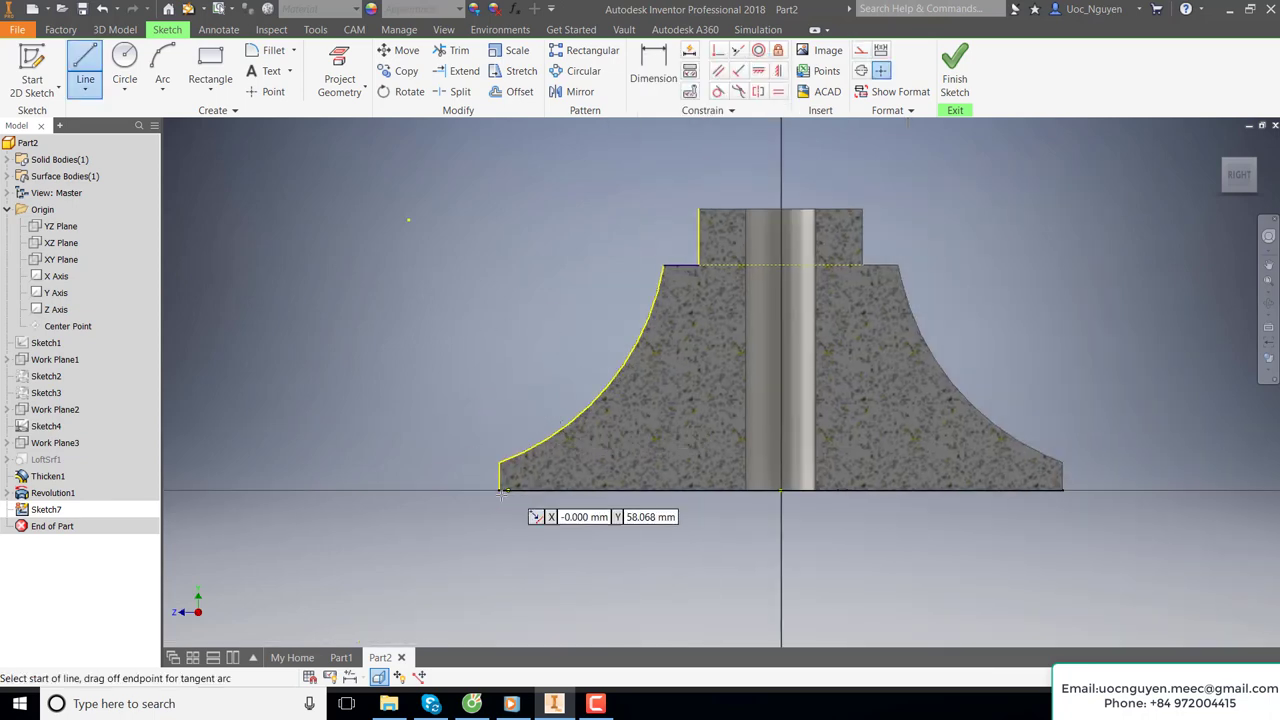
{"action": "left_click", "coordinate": [499, 490]}
{"action": "left_click", "coordinate": [499, 521]}
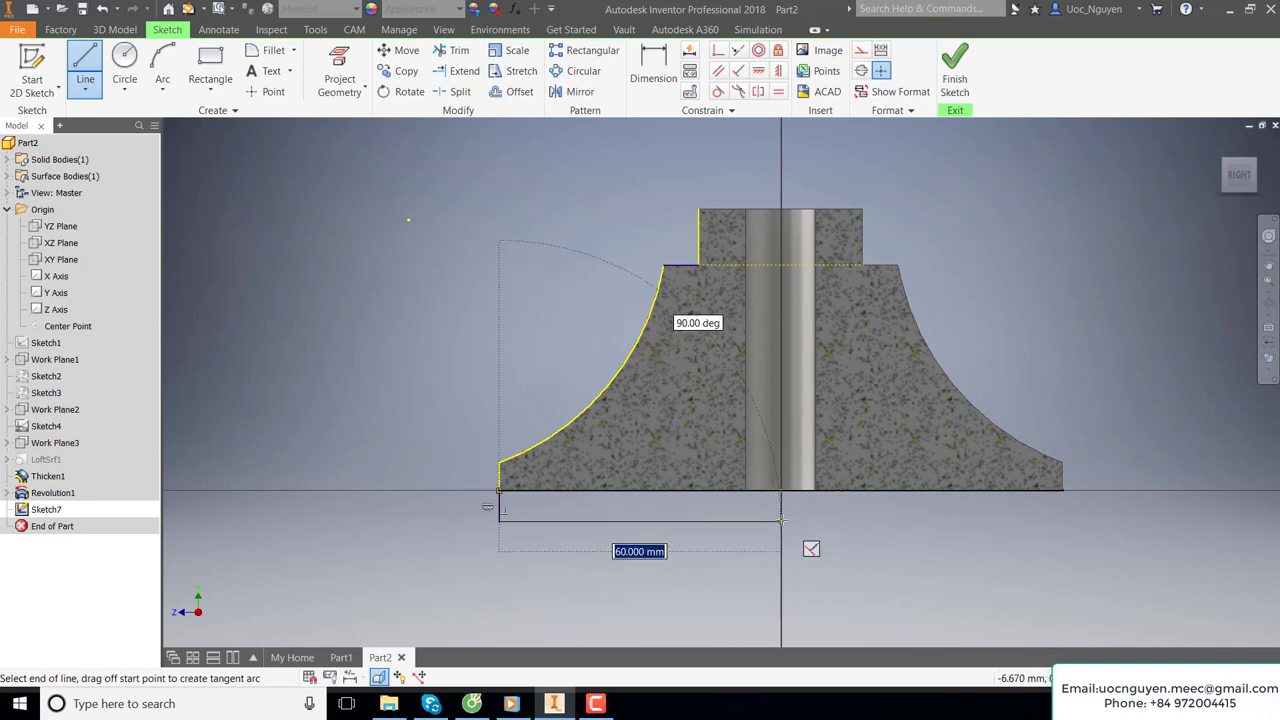
{"action": "left_click", "coordinate": [780, 521]}
{"action": "key", "text": "Escape"}
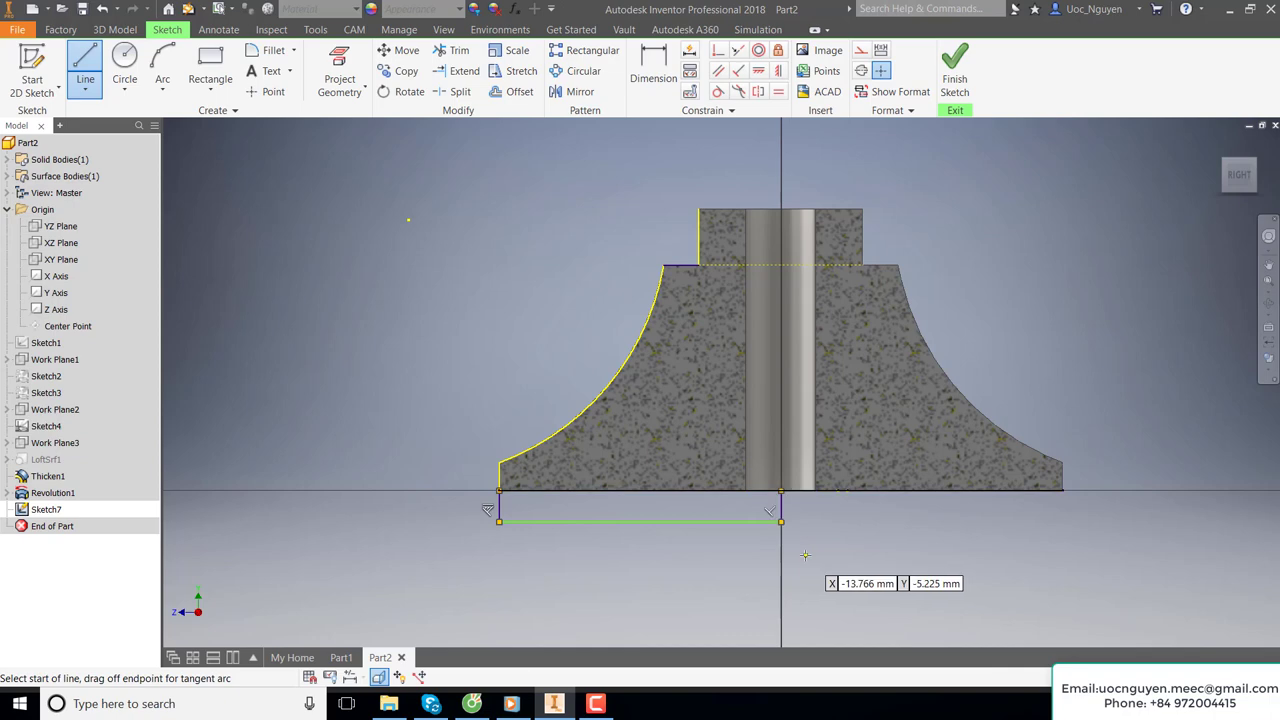
{"action": "key", "text": "Escape"}
Turn the projected bottom edge of the base into construction geometry.
{"action": "left_click_drag", "start_coordinate": [854, 526], "coordinate": [822, 430]}
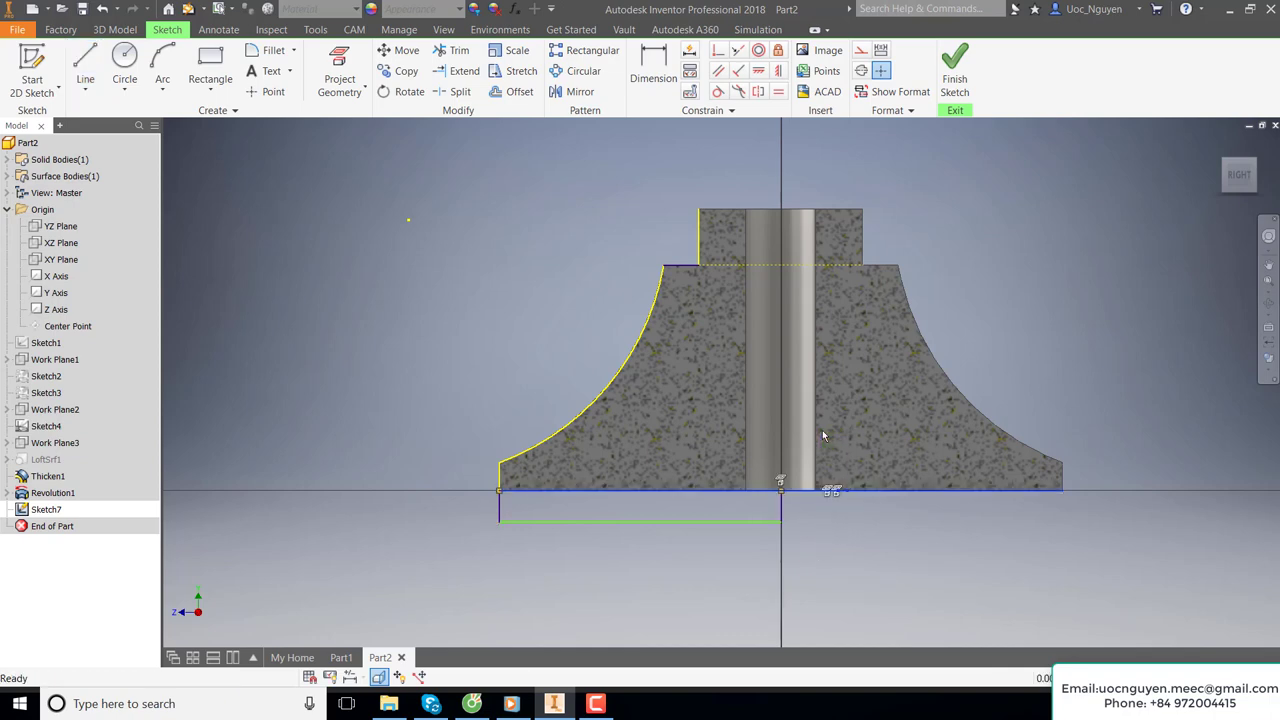
{"action": "right_click", "coordinate": [848, 547]}
{"action": "left_click", "coordinate": [890, 547]}
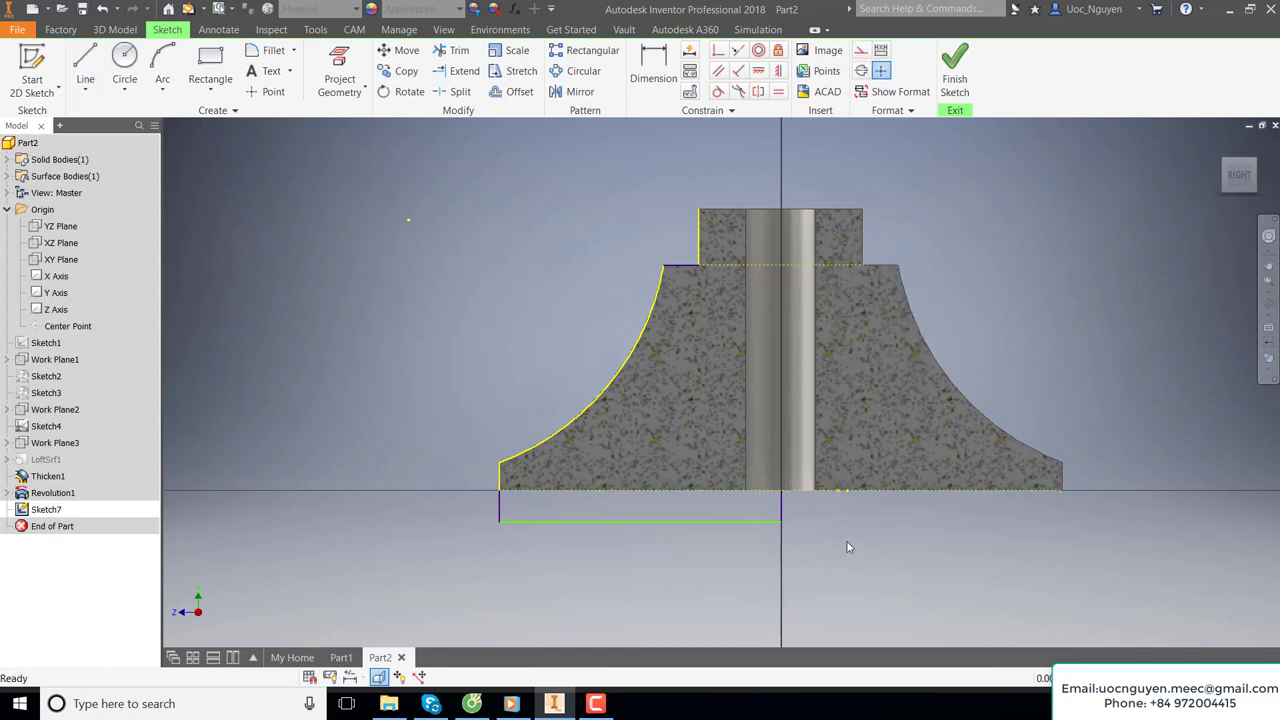
Draw a vertical line from the origin to above the hub's top and make it a centerline.
{"action": "key", "text": "l"}
{"action": "left_click", "coordinate": [781, 490]}
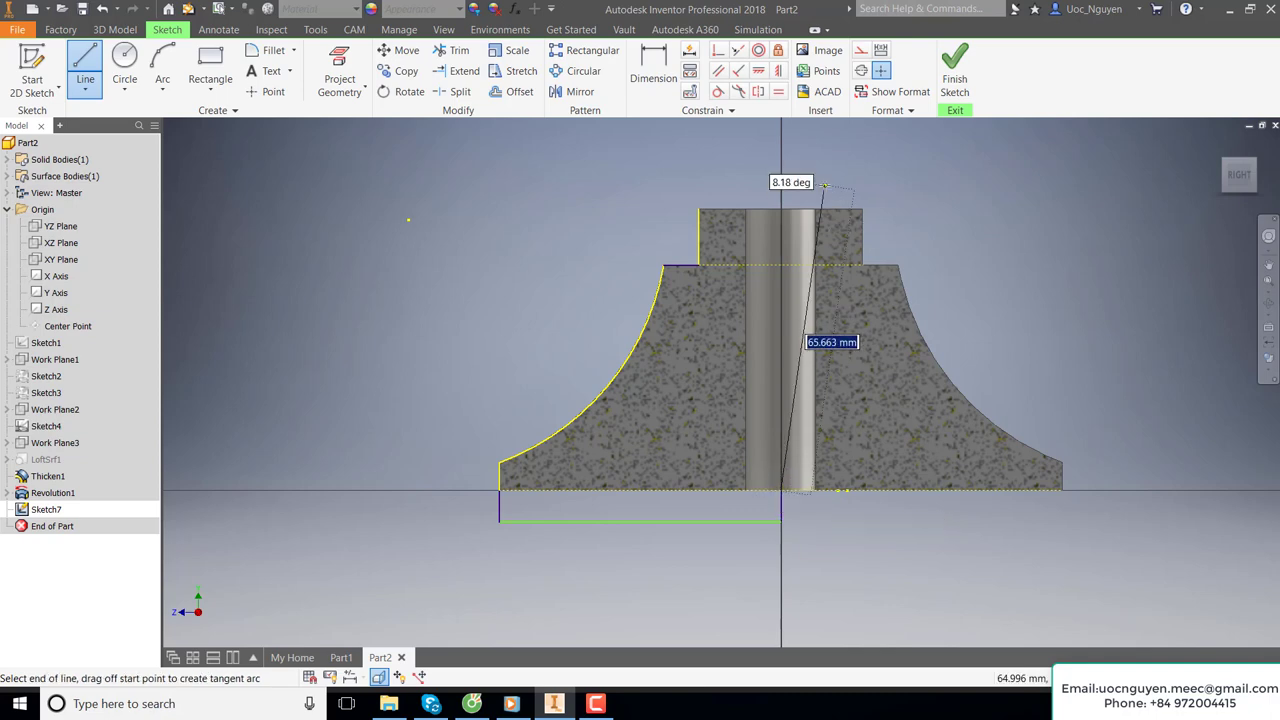
{"action": "left_click", "coordinate": [781, 163]}
{"action": "key", "text": "Escape"}
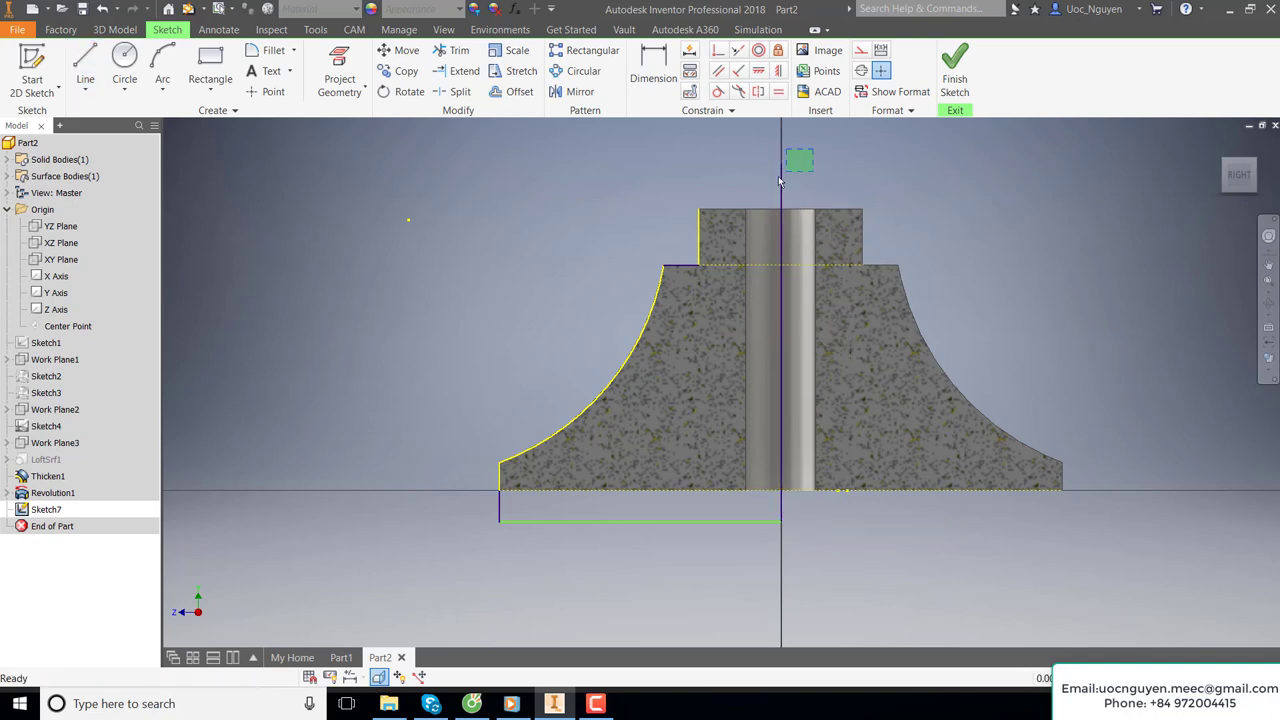
{"action": "left_click", "coordinate": [858, 57]}
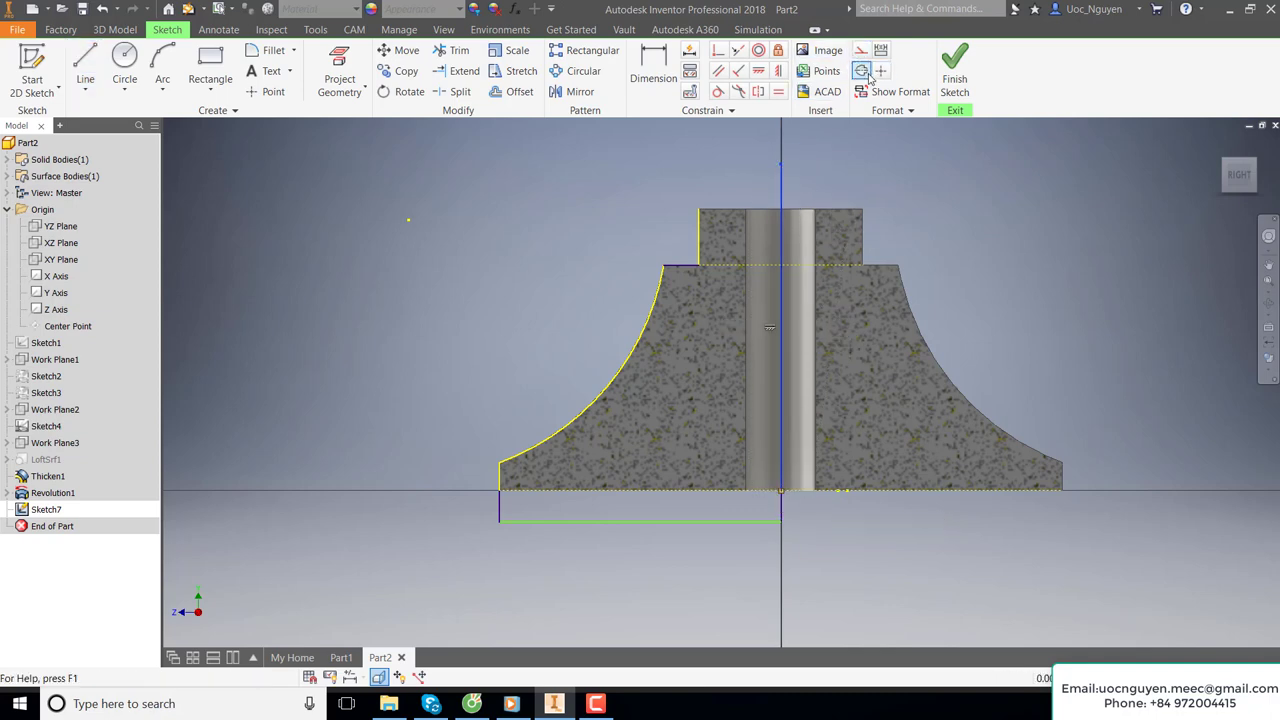